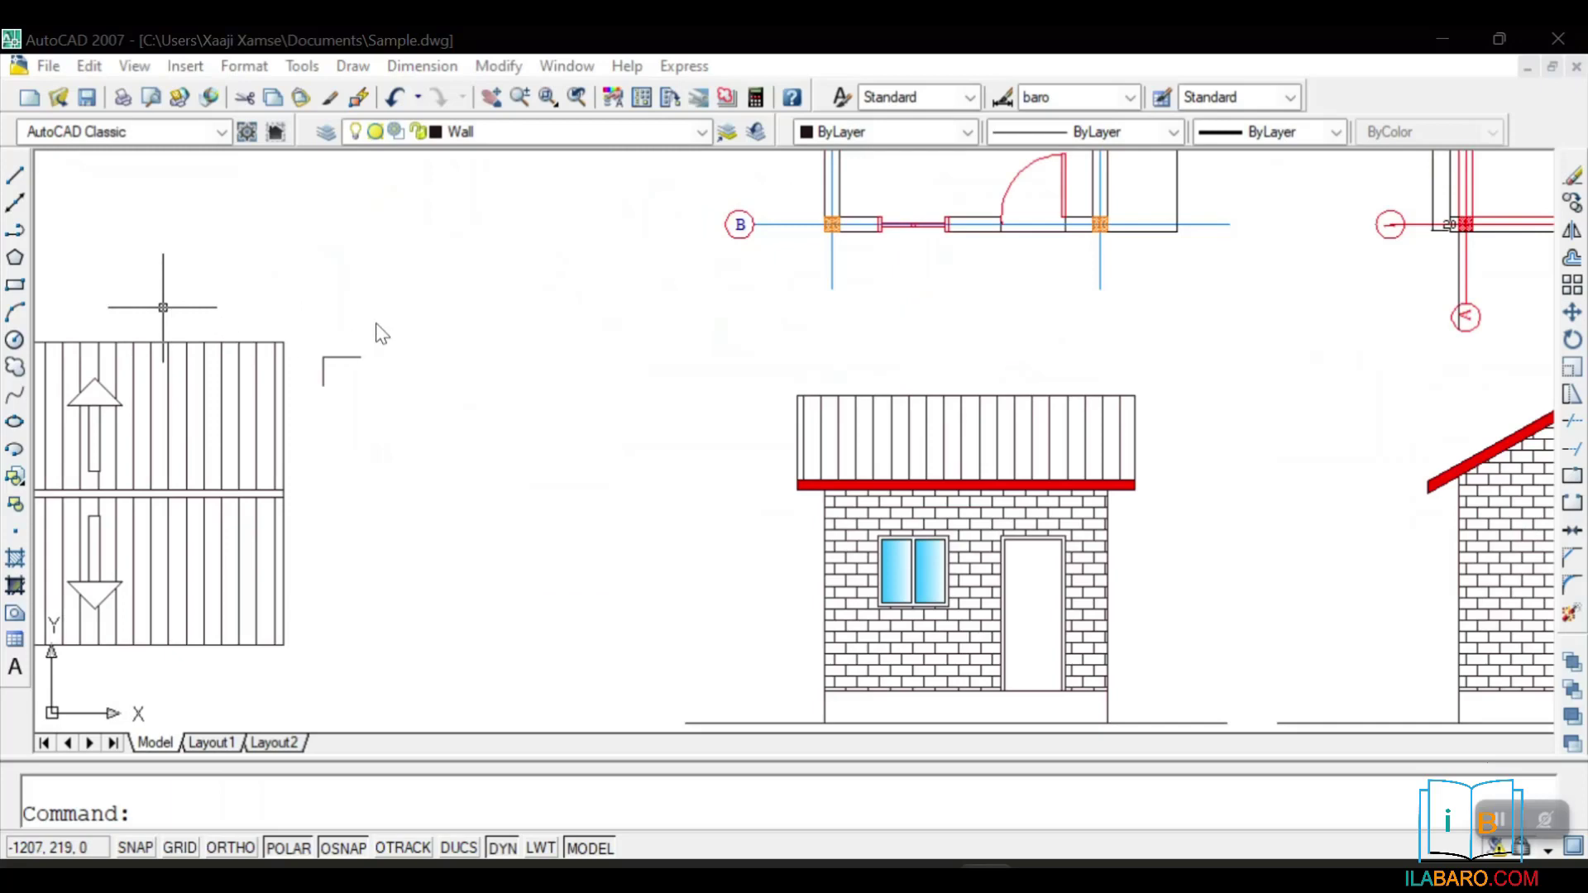
scroll(379, 347, down, 5)
scroll(671, 361, up, 3)
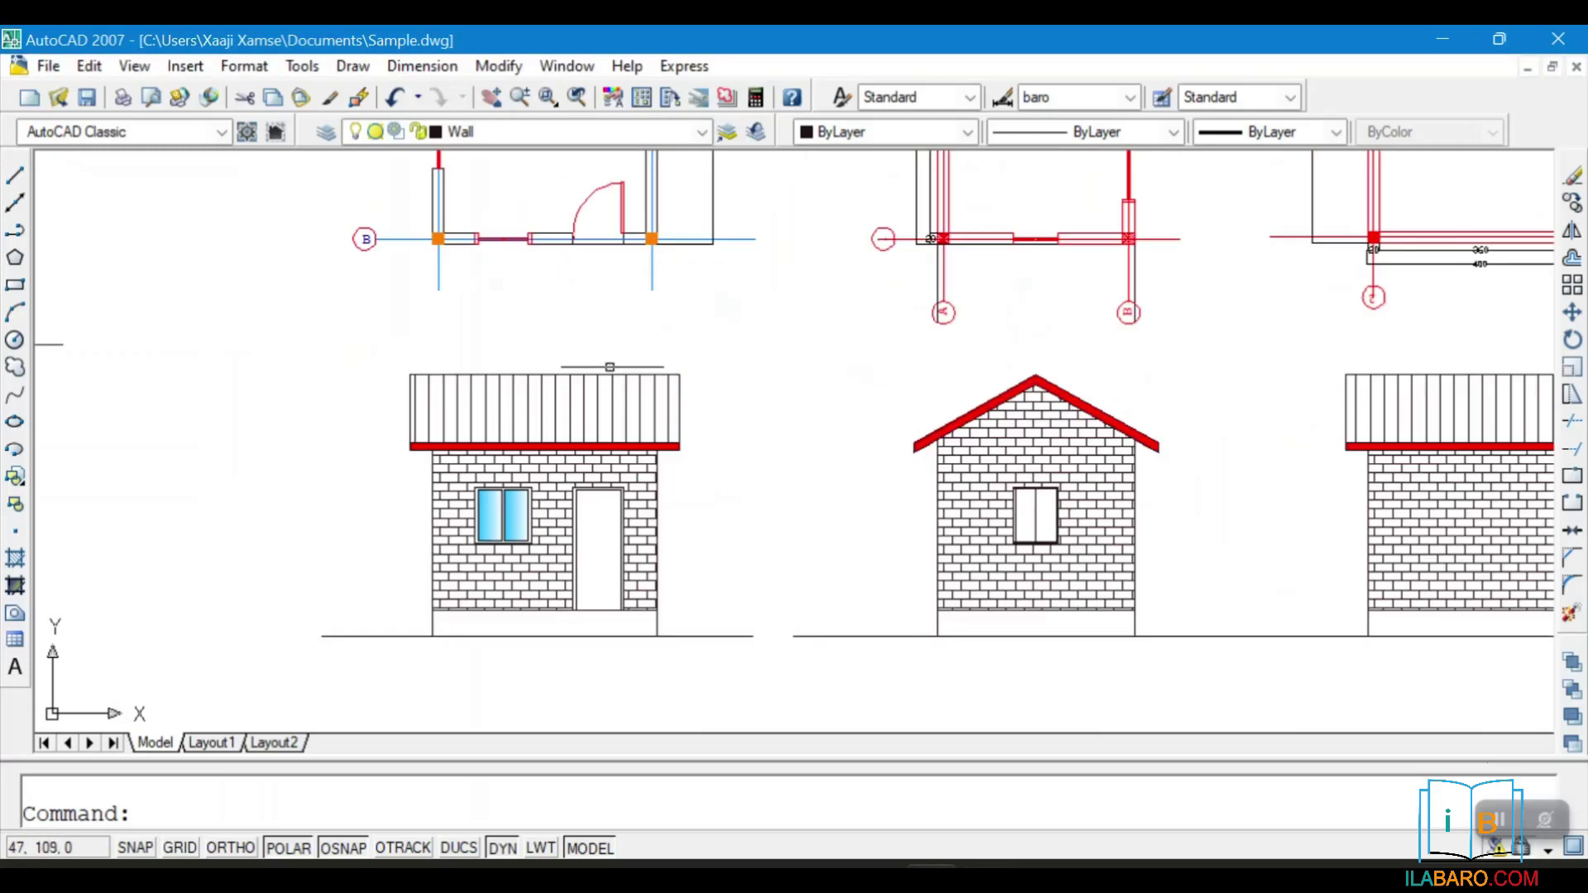
scroll(558, 372, down, 2)
middle_drag(661, 272, 575, 353)
key(Escape)
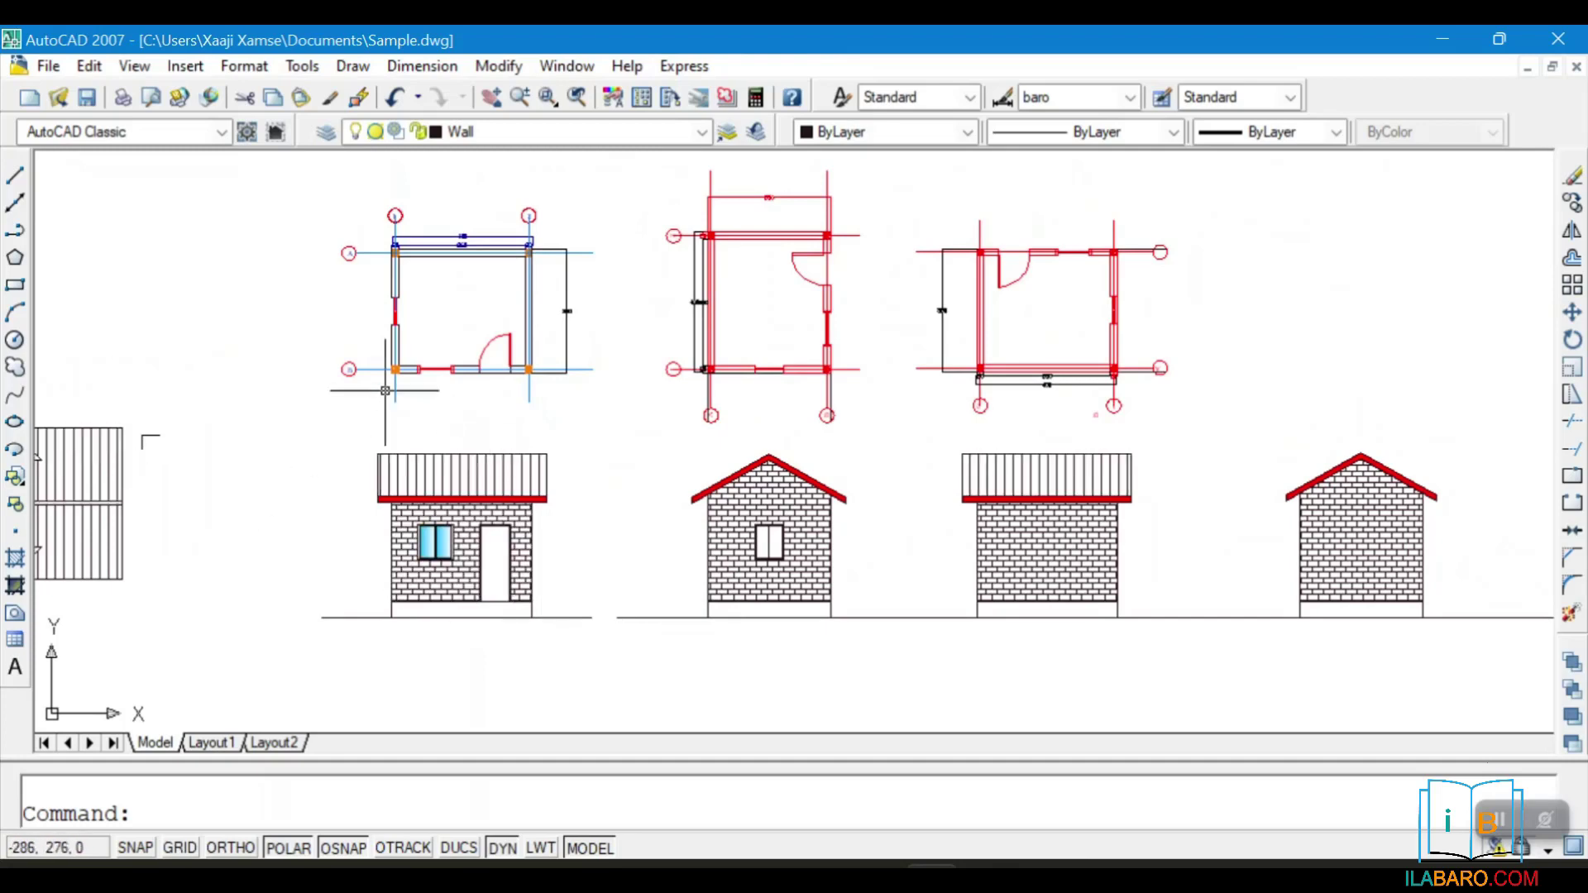
scroll(463, 613, up, 3)
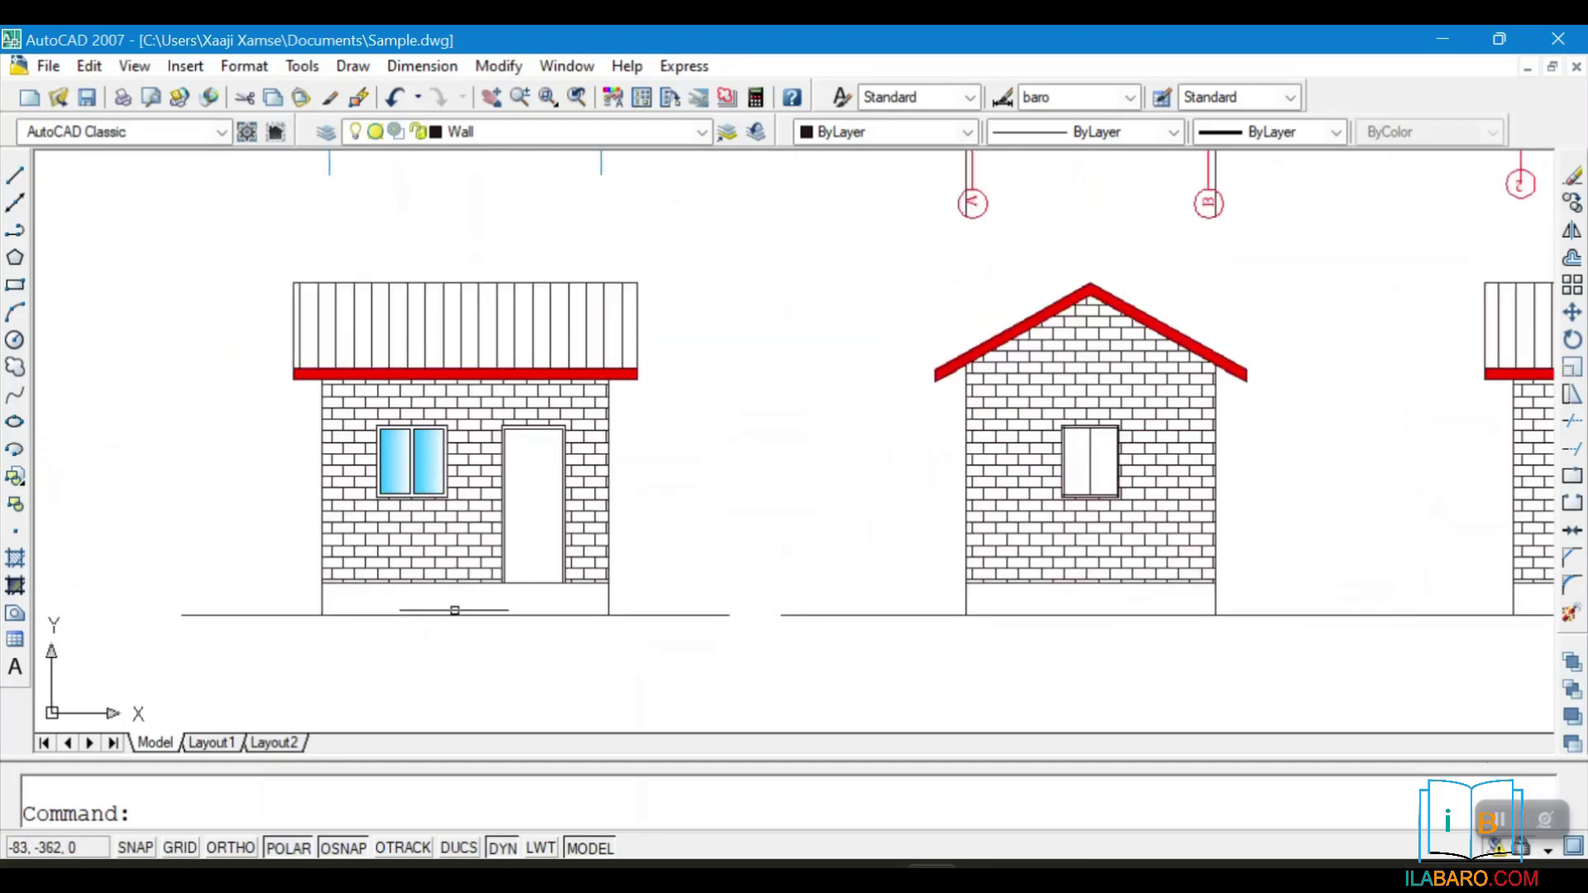
scroll(513, 575, up, 4)
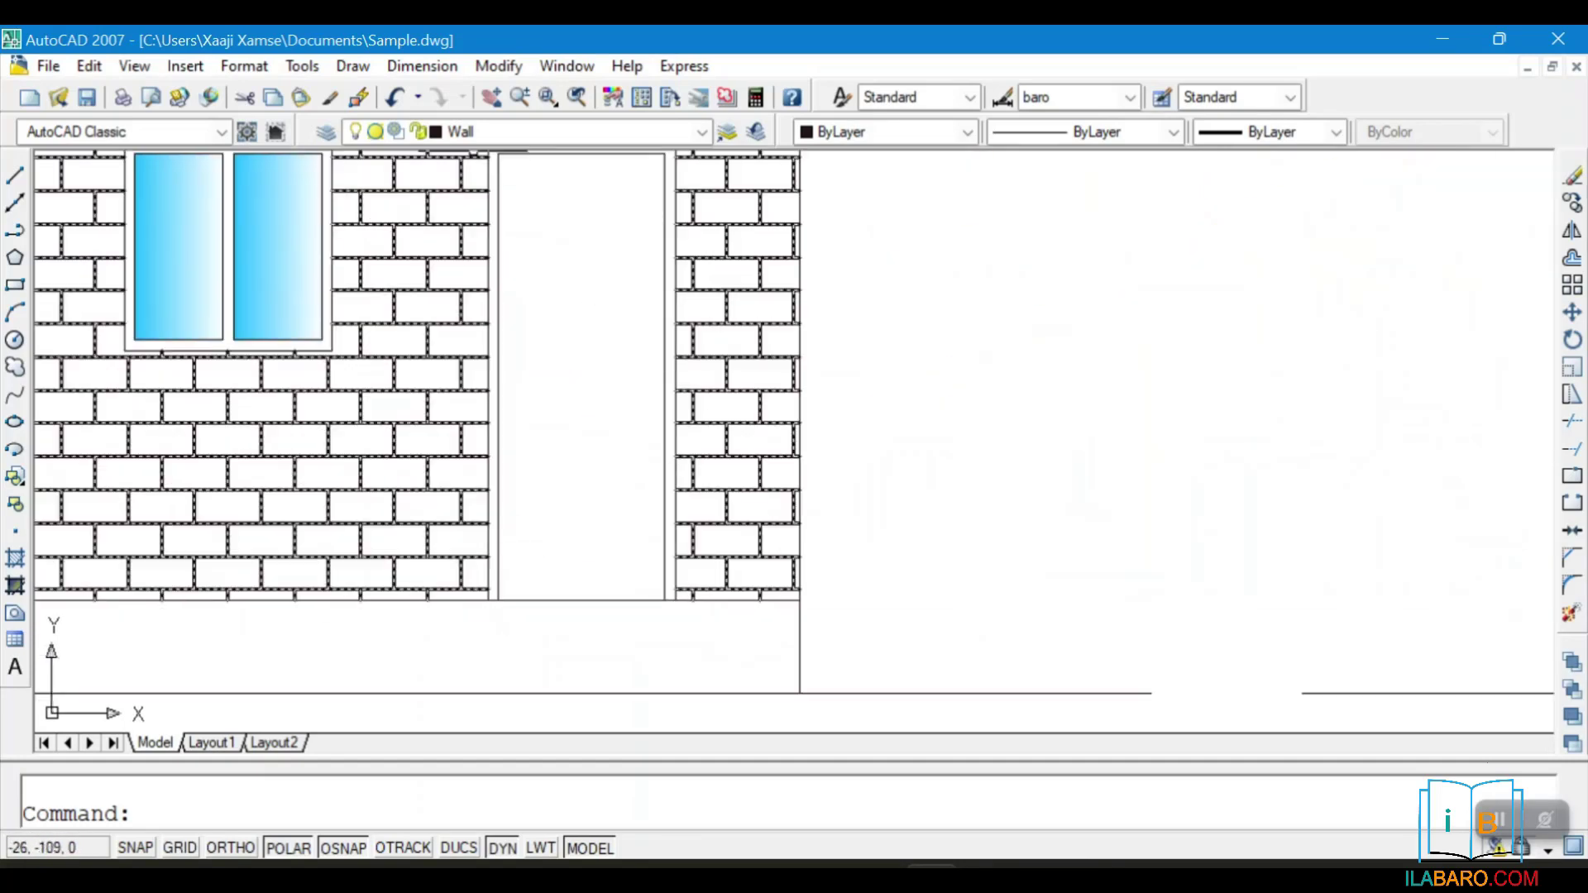
click(18, 285)
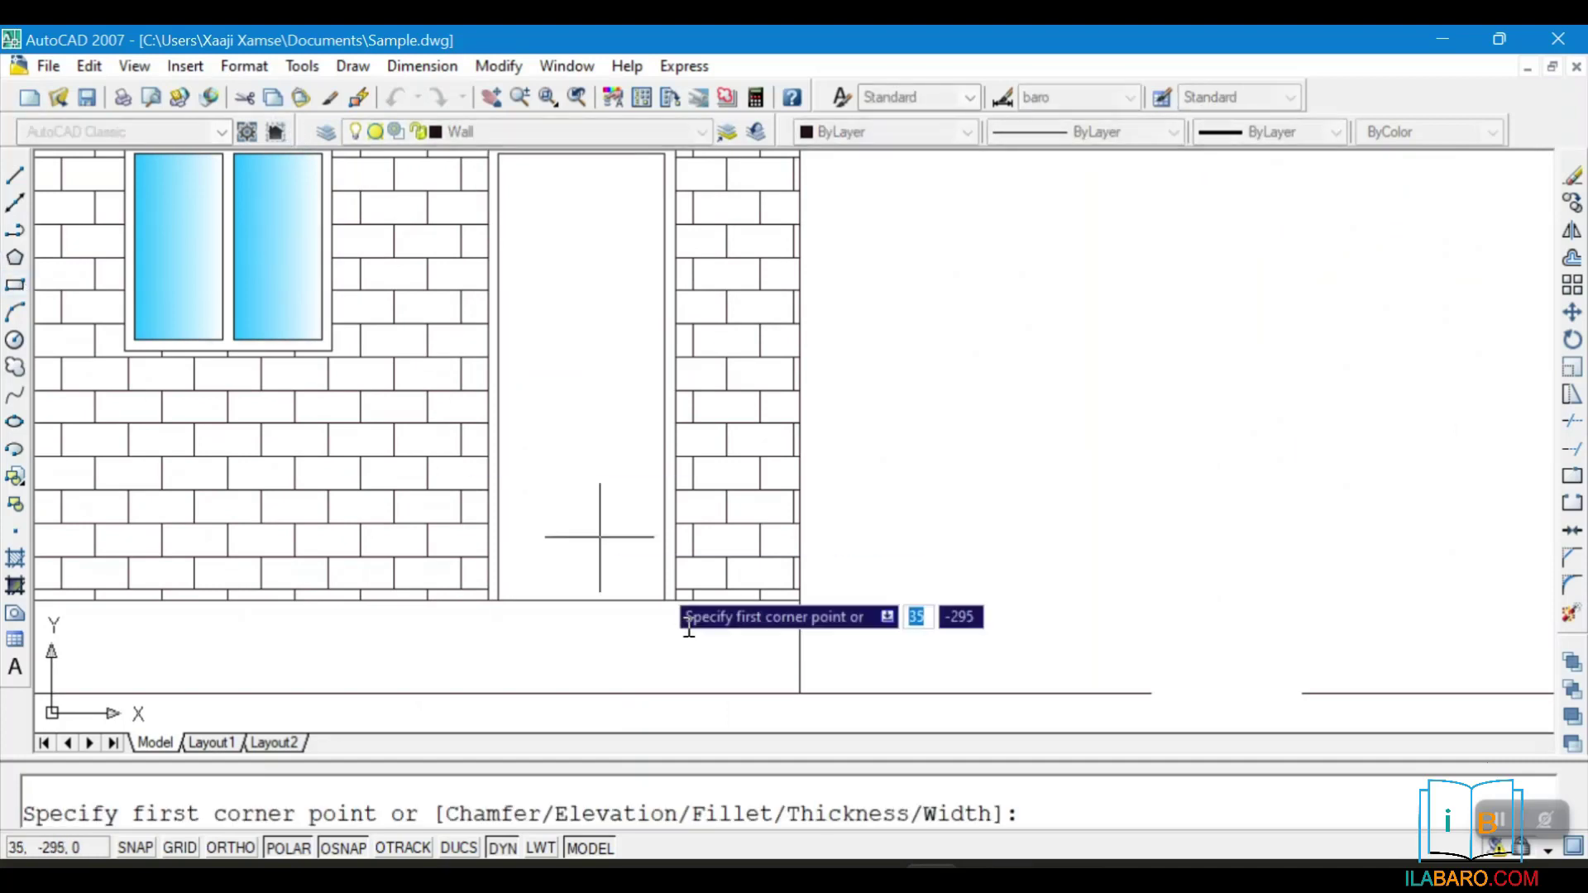
click(498, 600)
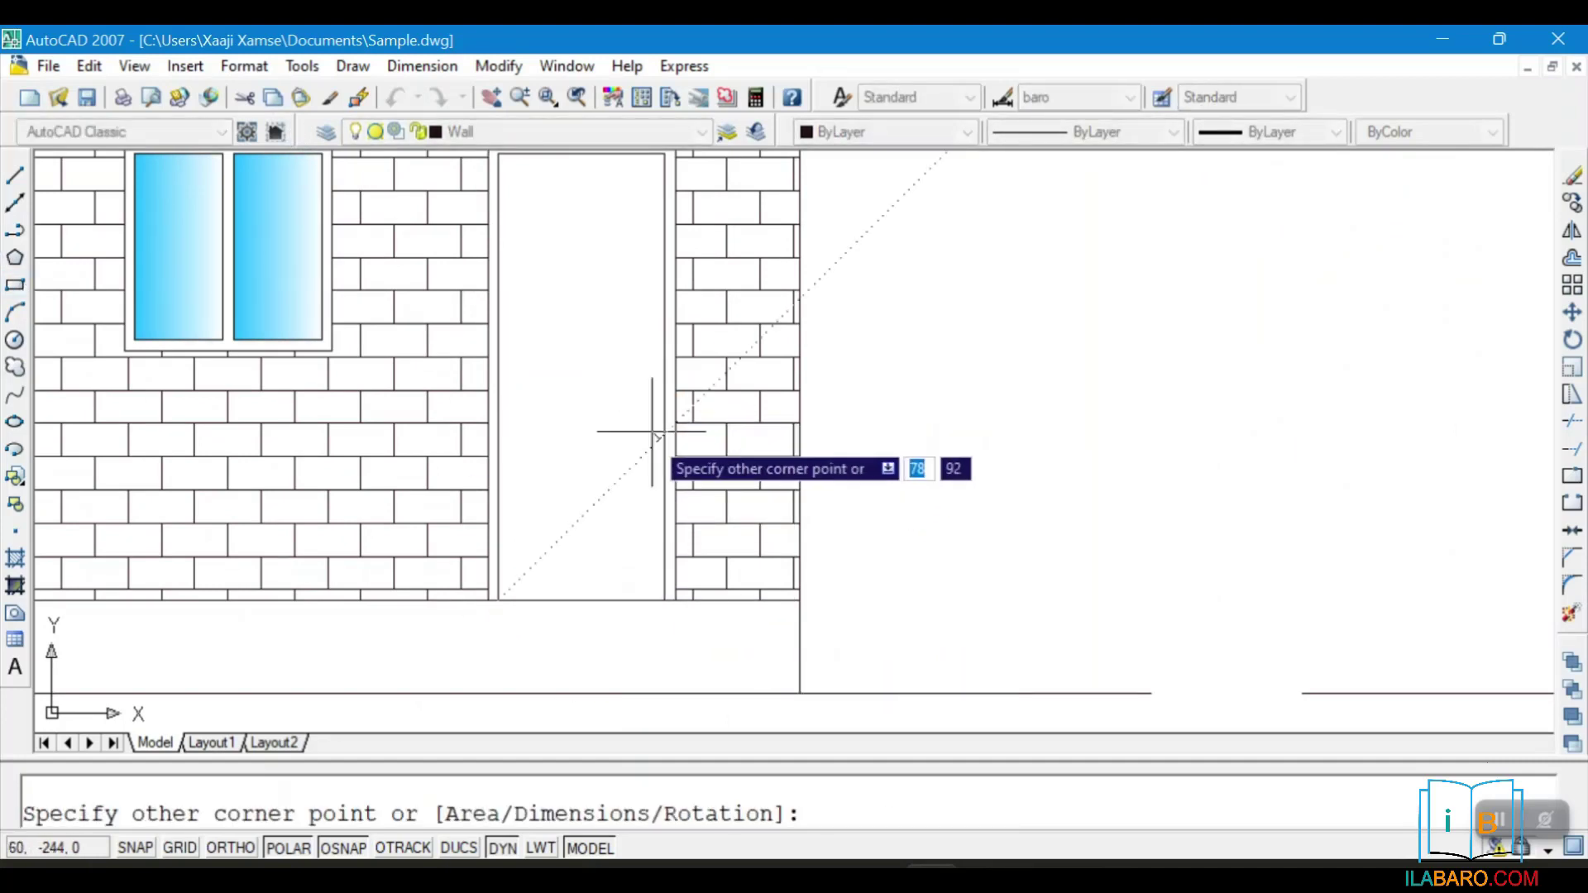
scroll(652, 435, down, 2)
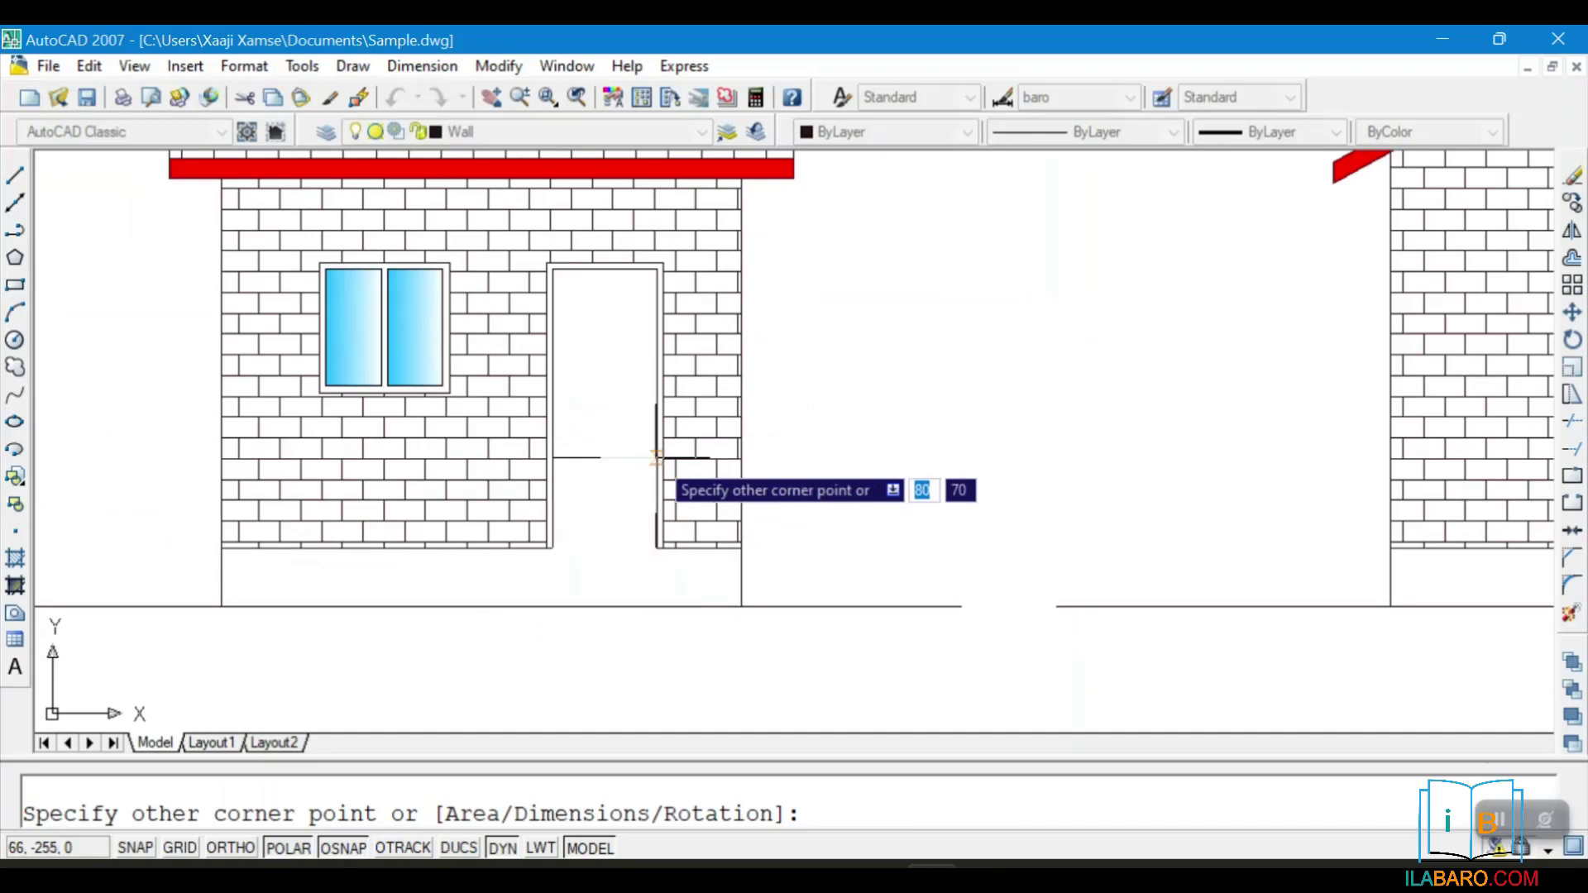
key(Escape)
Try to draw a vertical line along the door's right inner edge, starting from its bottom corner in the front elevation
click(15, 177)
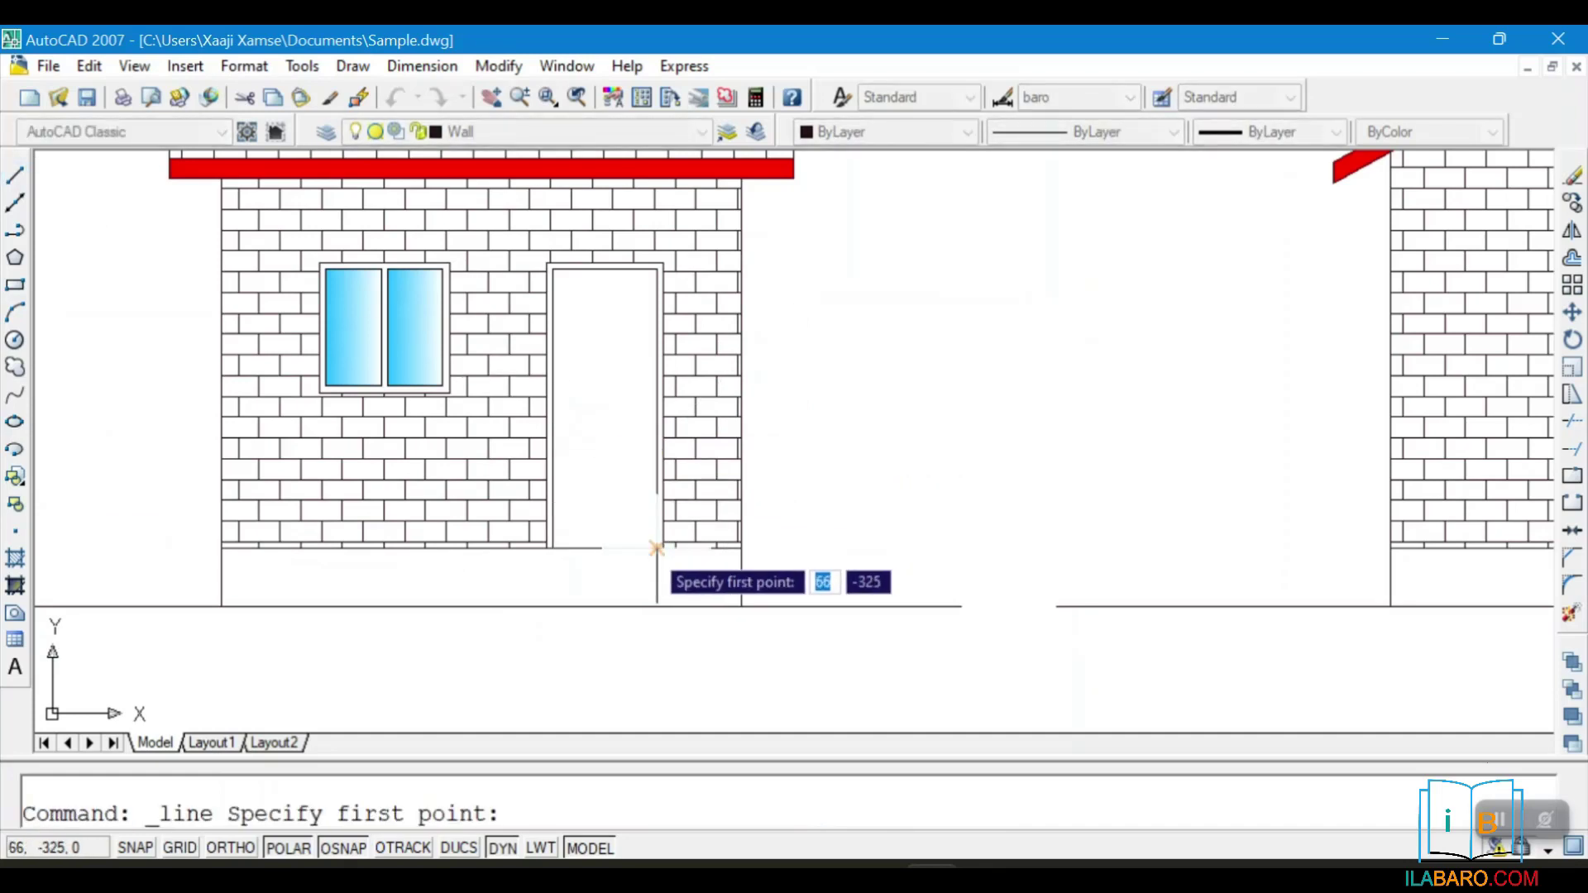
click(656, 548)
scroll(596, 433, up, 4)
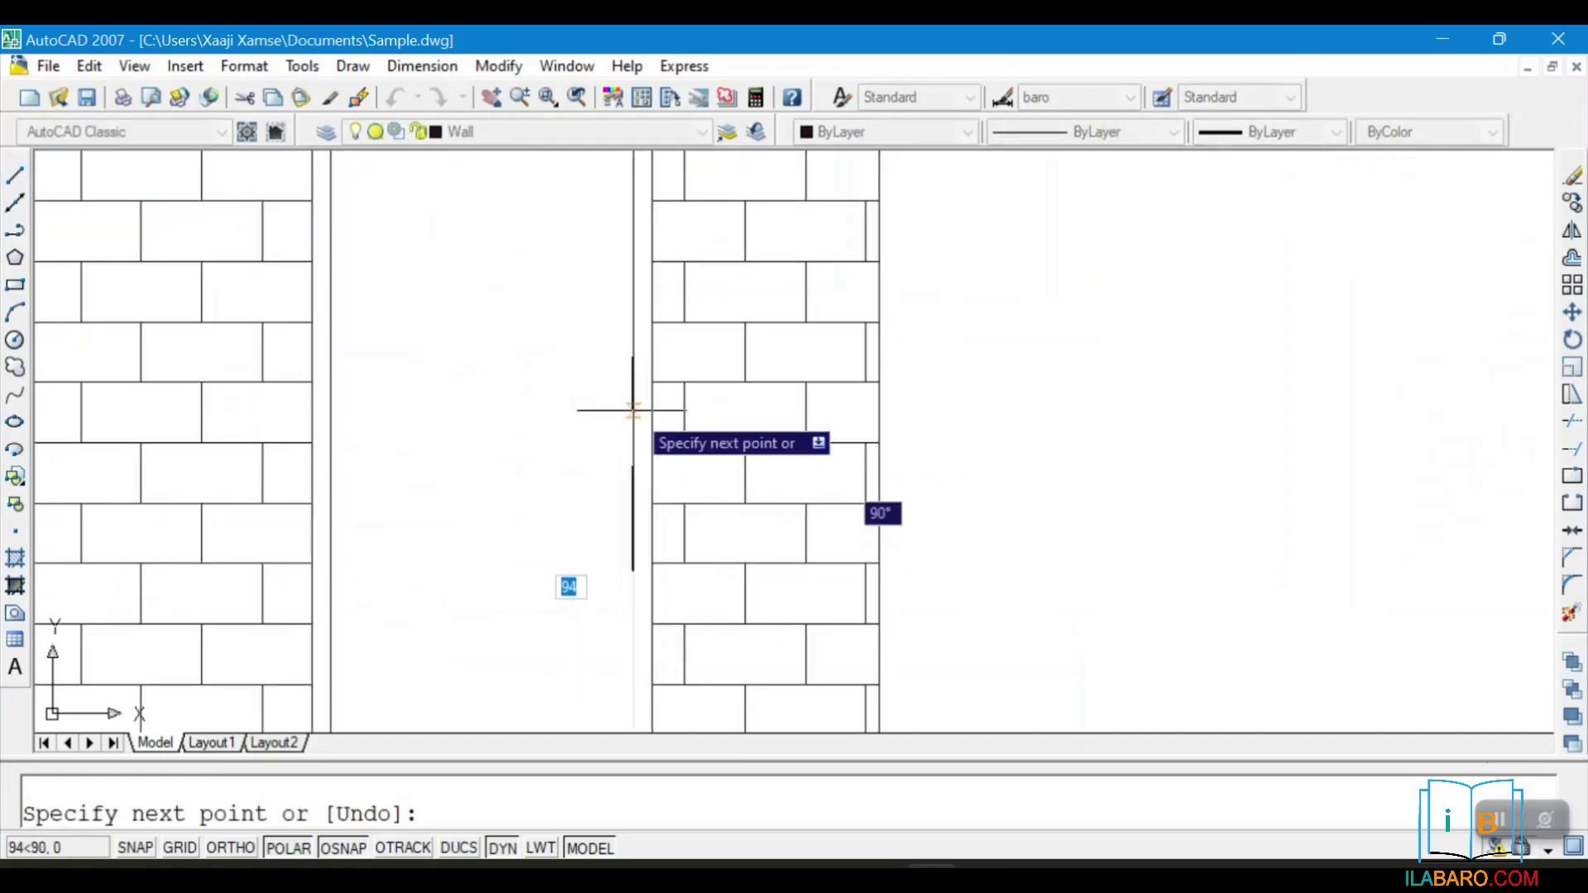
click(633, 409)
key(Return)
scroll(483, 572, down, 5)
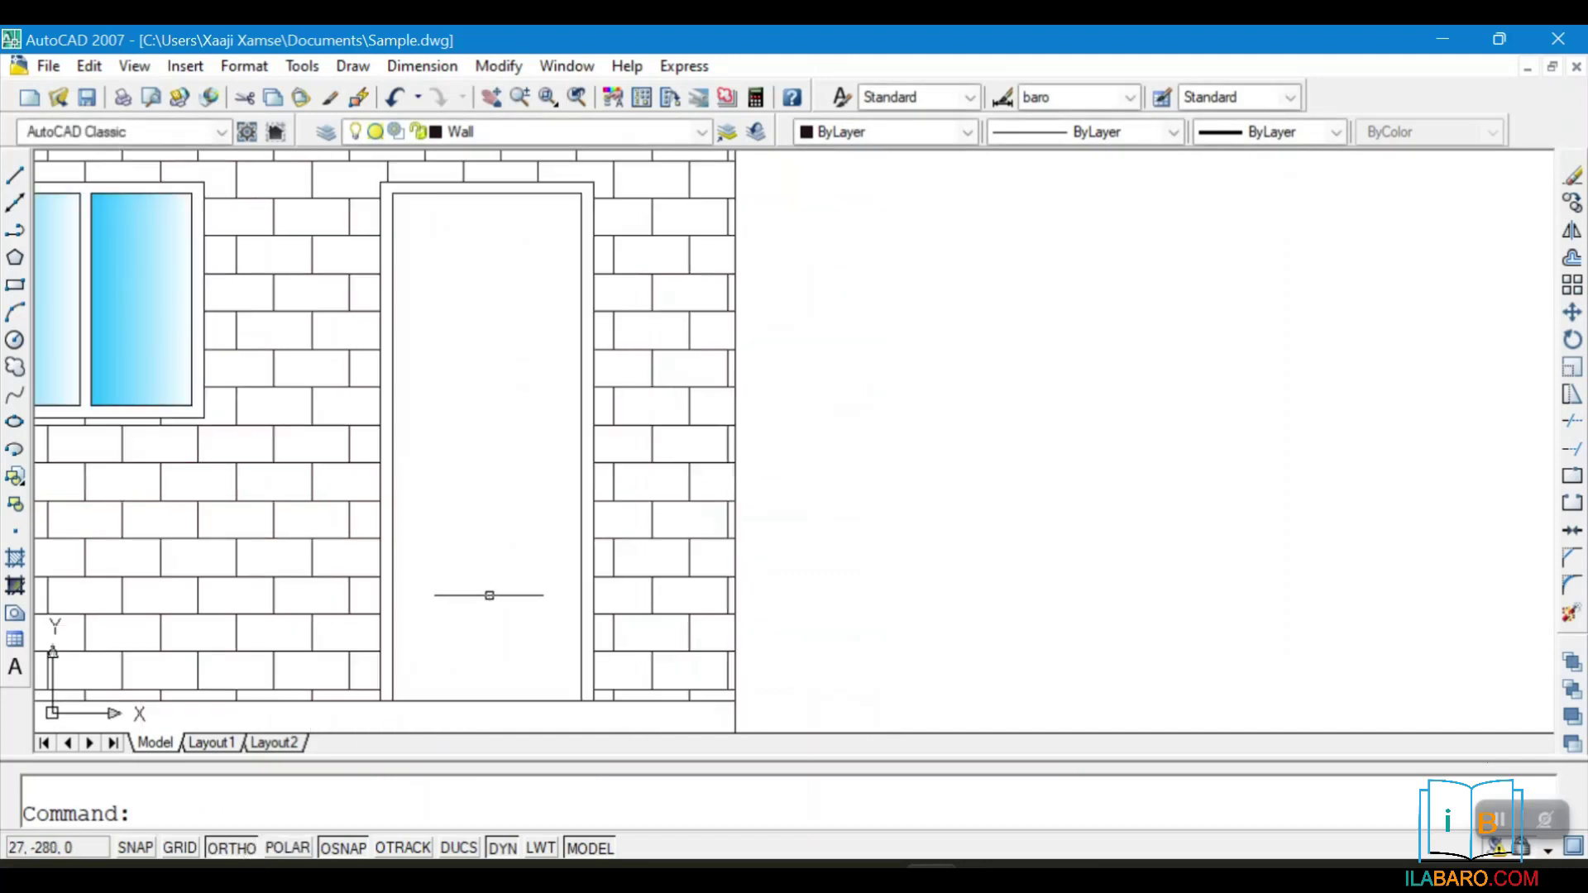
Draw a line 100 units up from the door opening's bottom-right corner, then horizontally across to the left inner frame edge
click(15, 177)
click(523, 659)
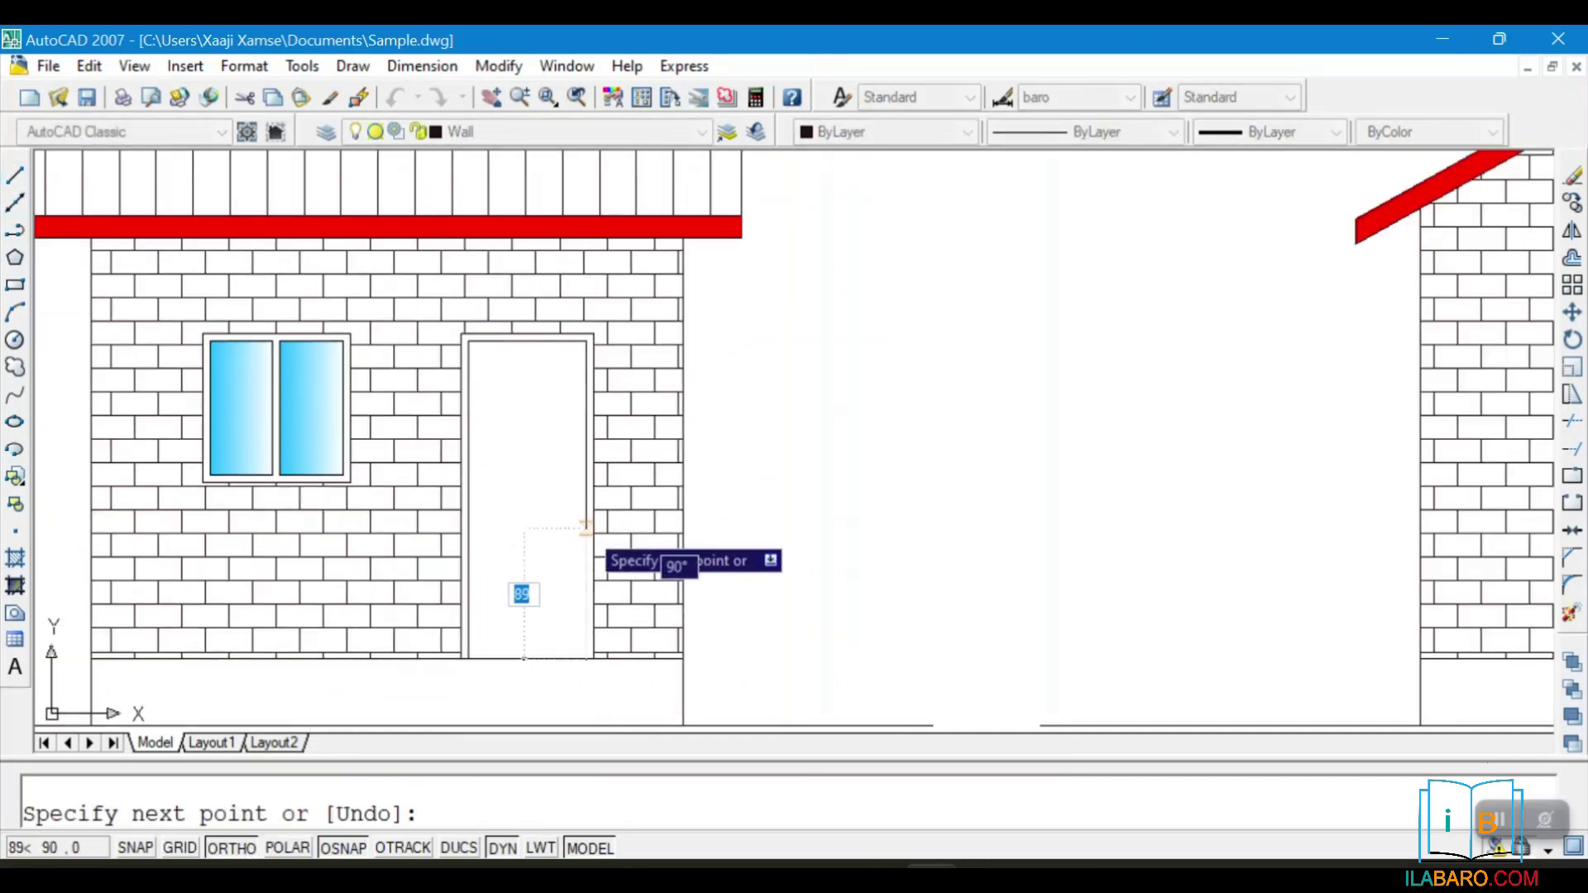
text(1)
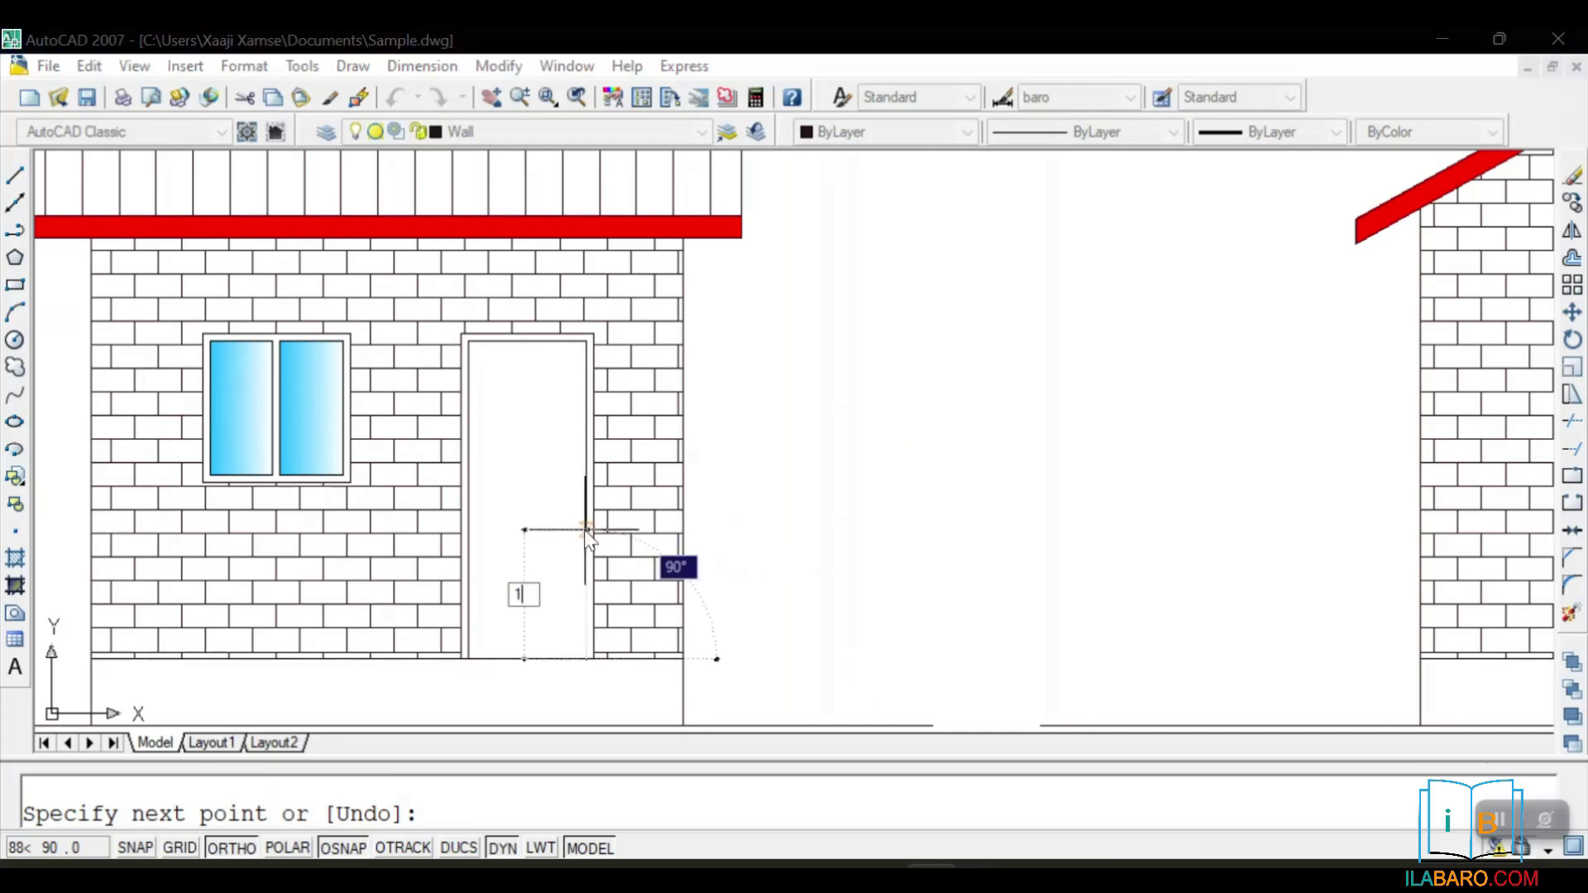
text(00)
key(Return)
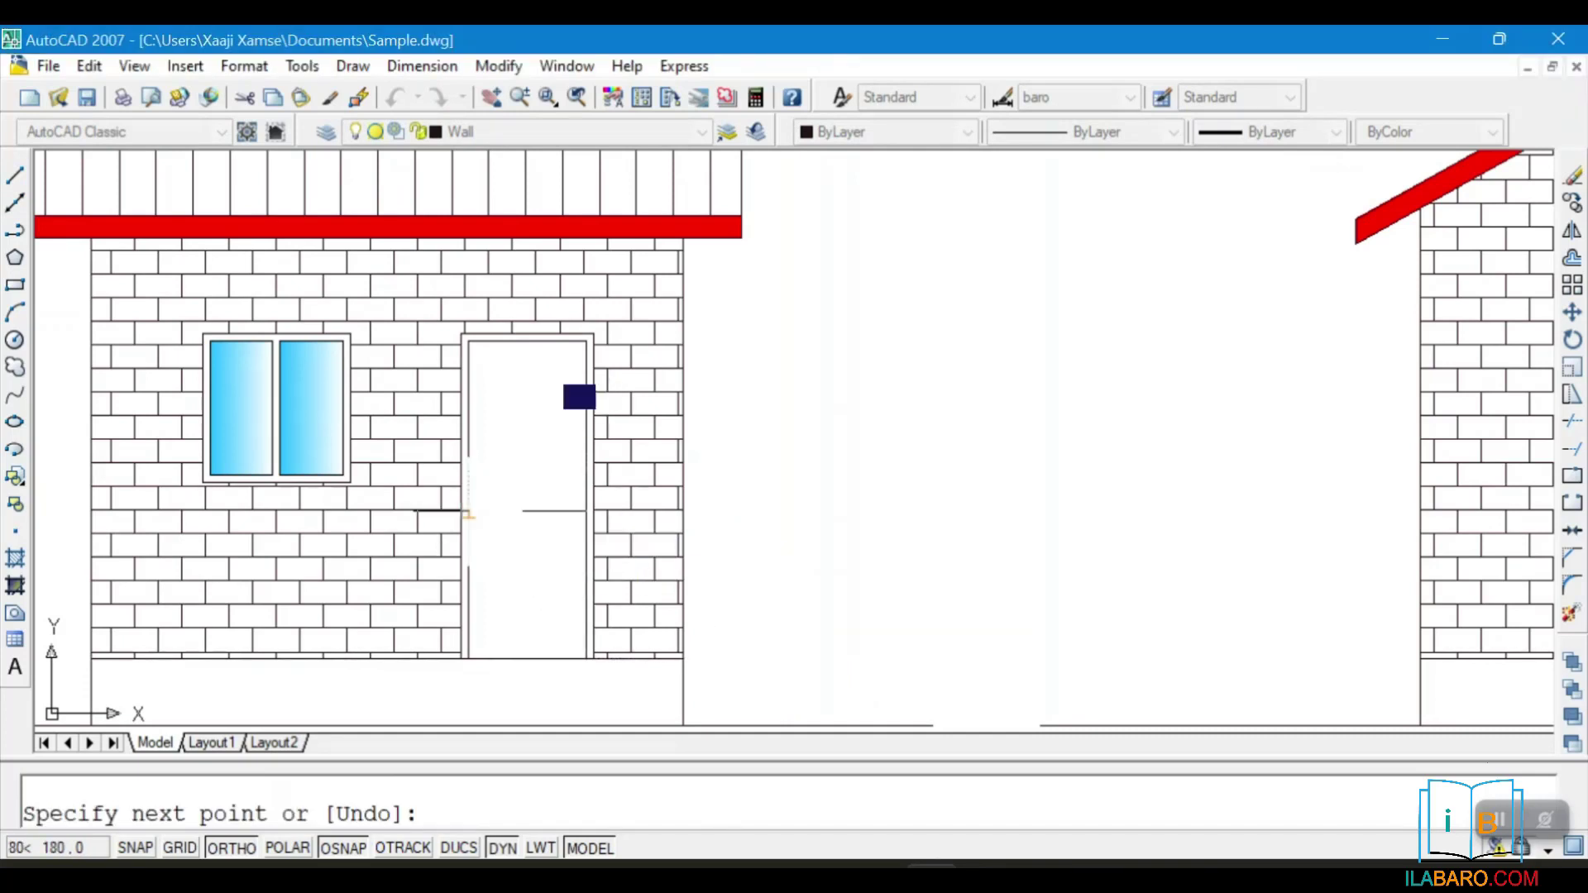
click(468, 512)
right_click(468, 511)
click(521, 528)
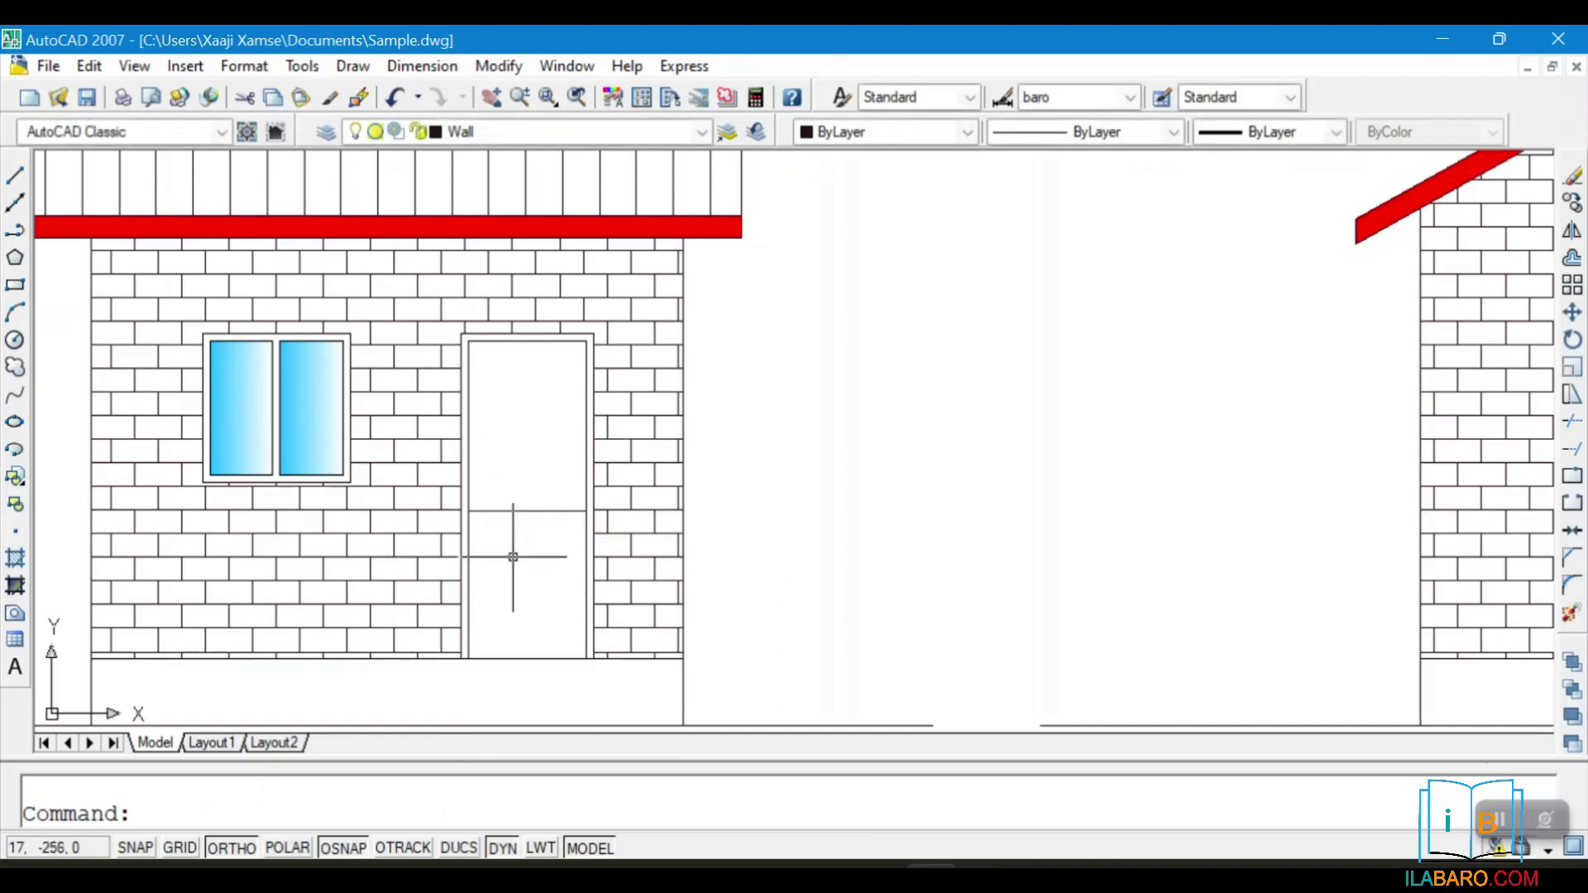
Set up a SOLID hatch with index color 171 as its swatch
click(16, 585)
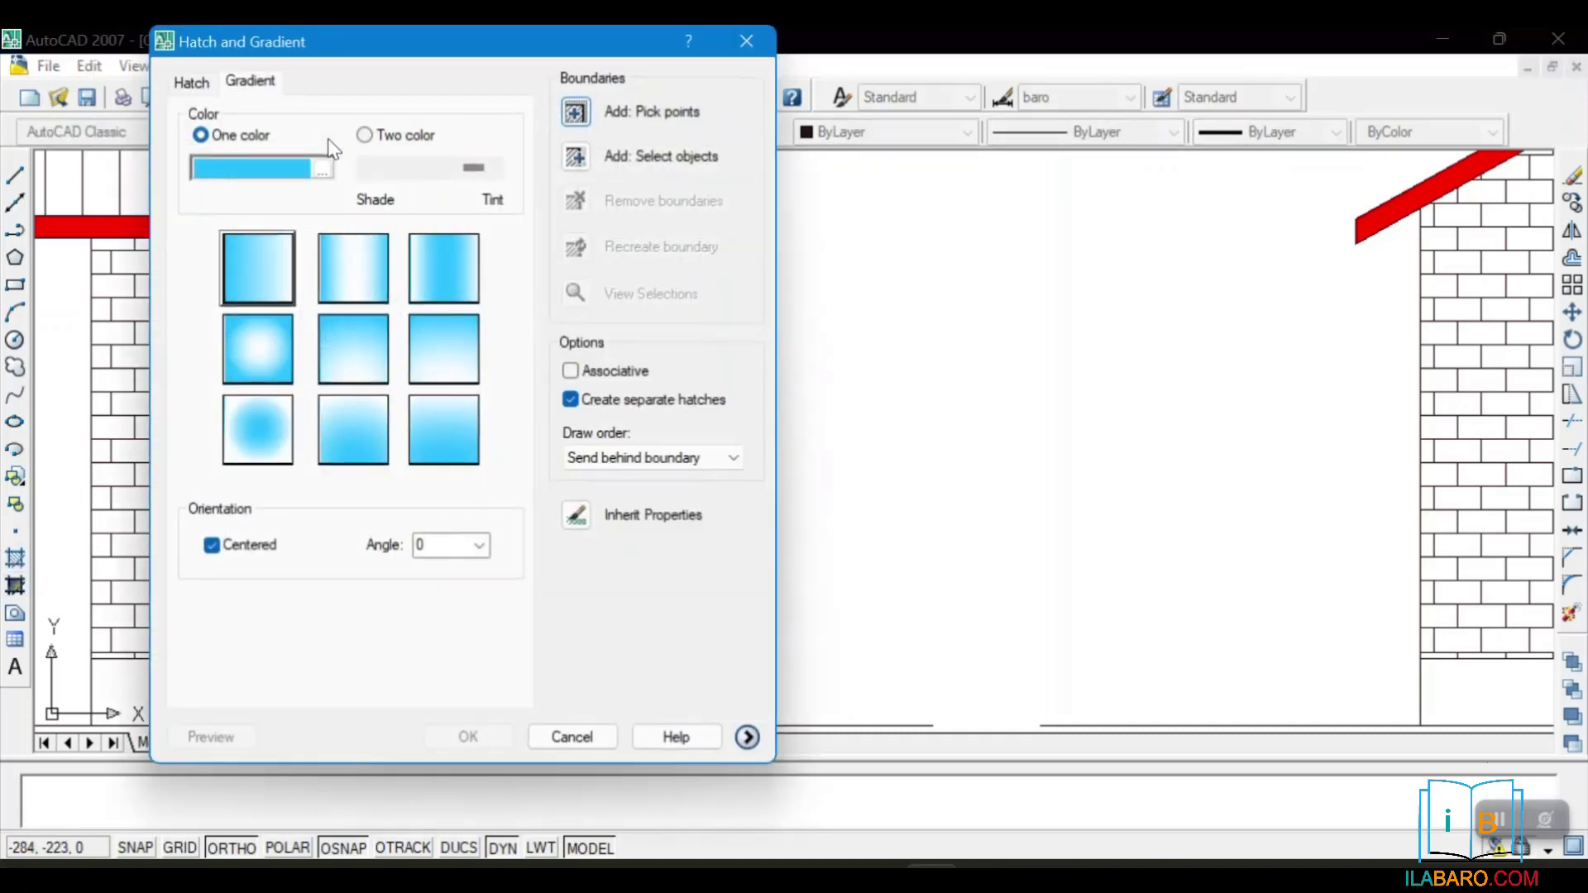
click(191, 82)
click(389, 216)
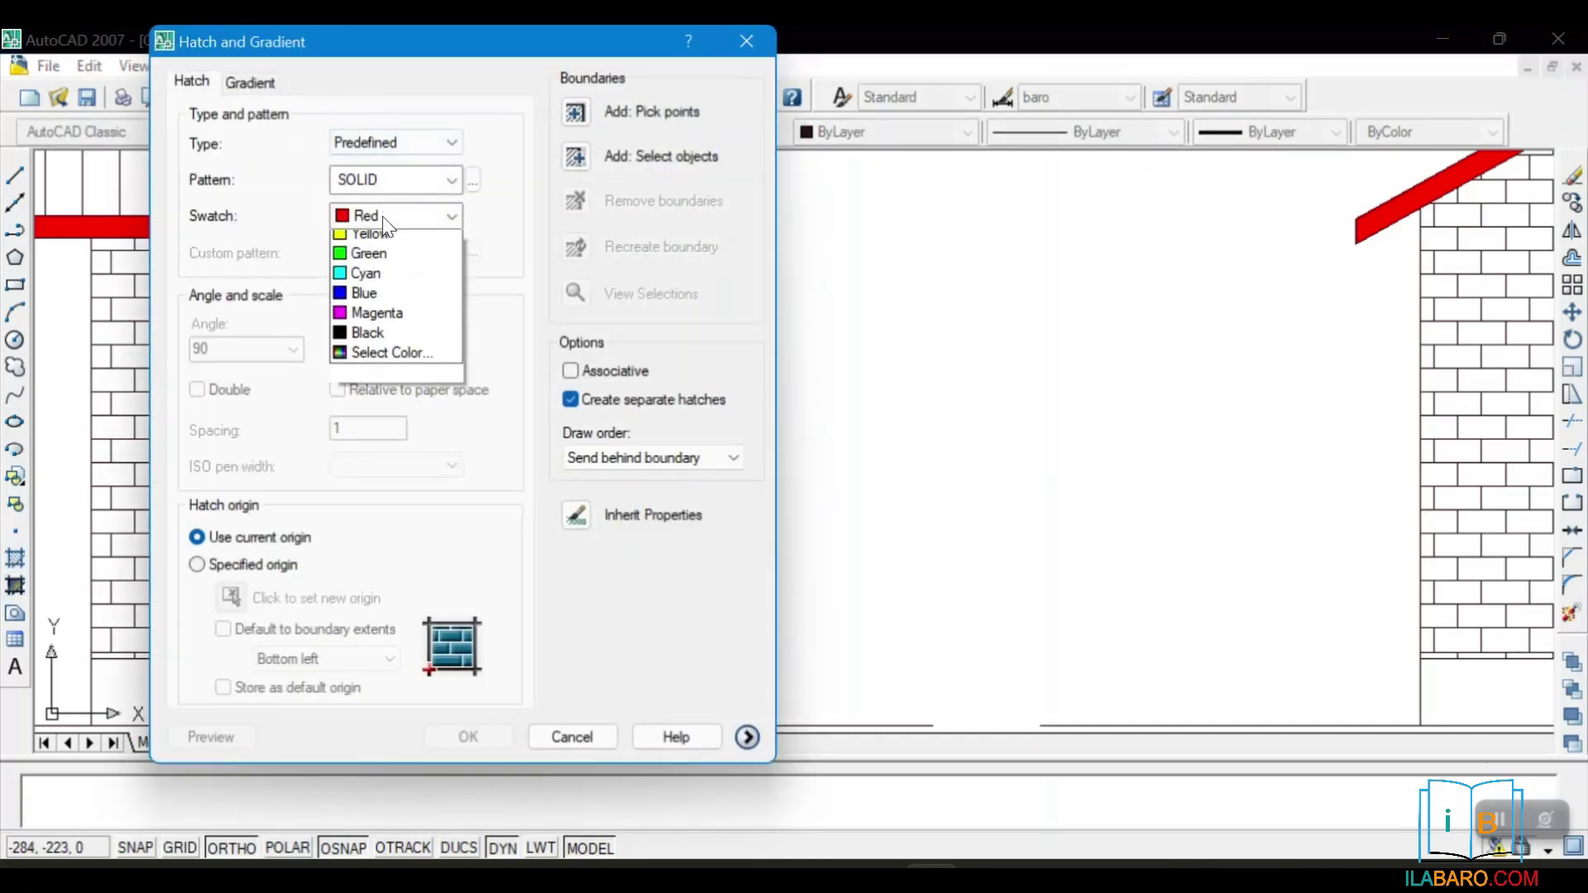
click(385, 419)
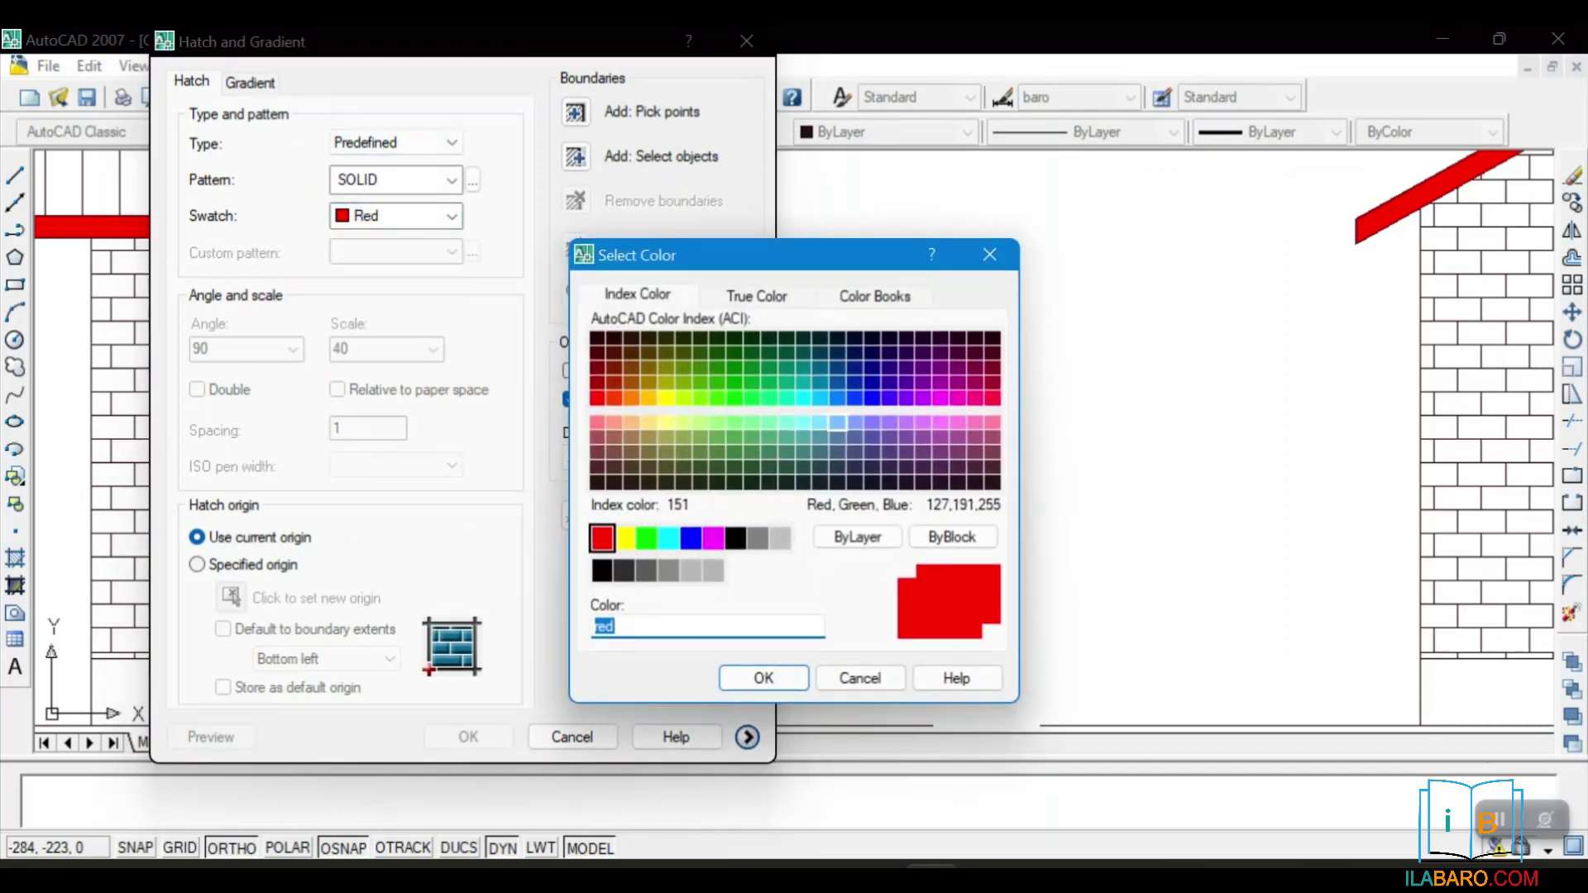
click(838, 422)
click(837, 384)
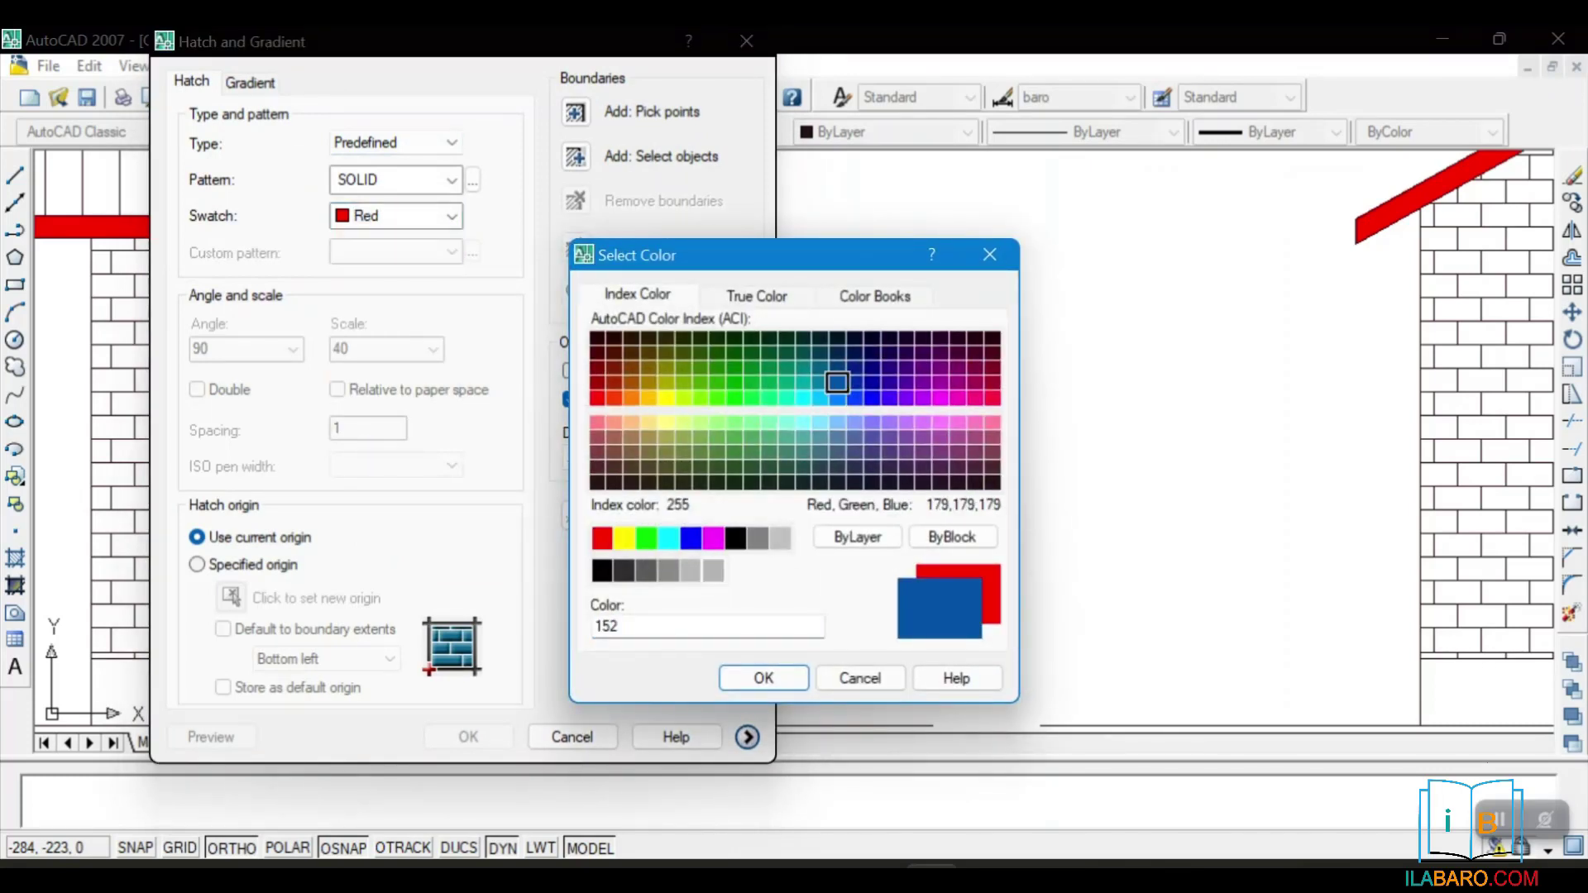
click(691, 570)
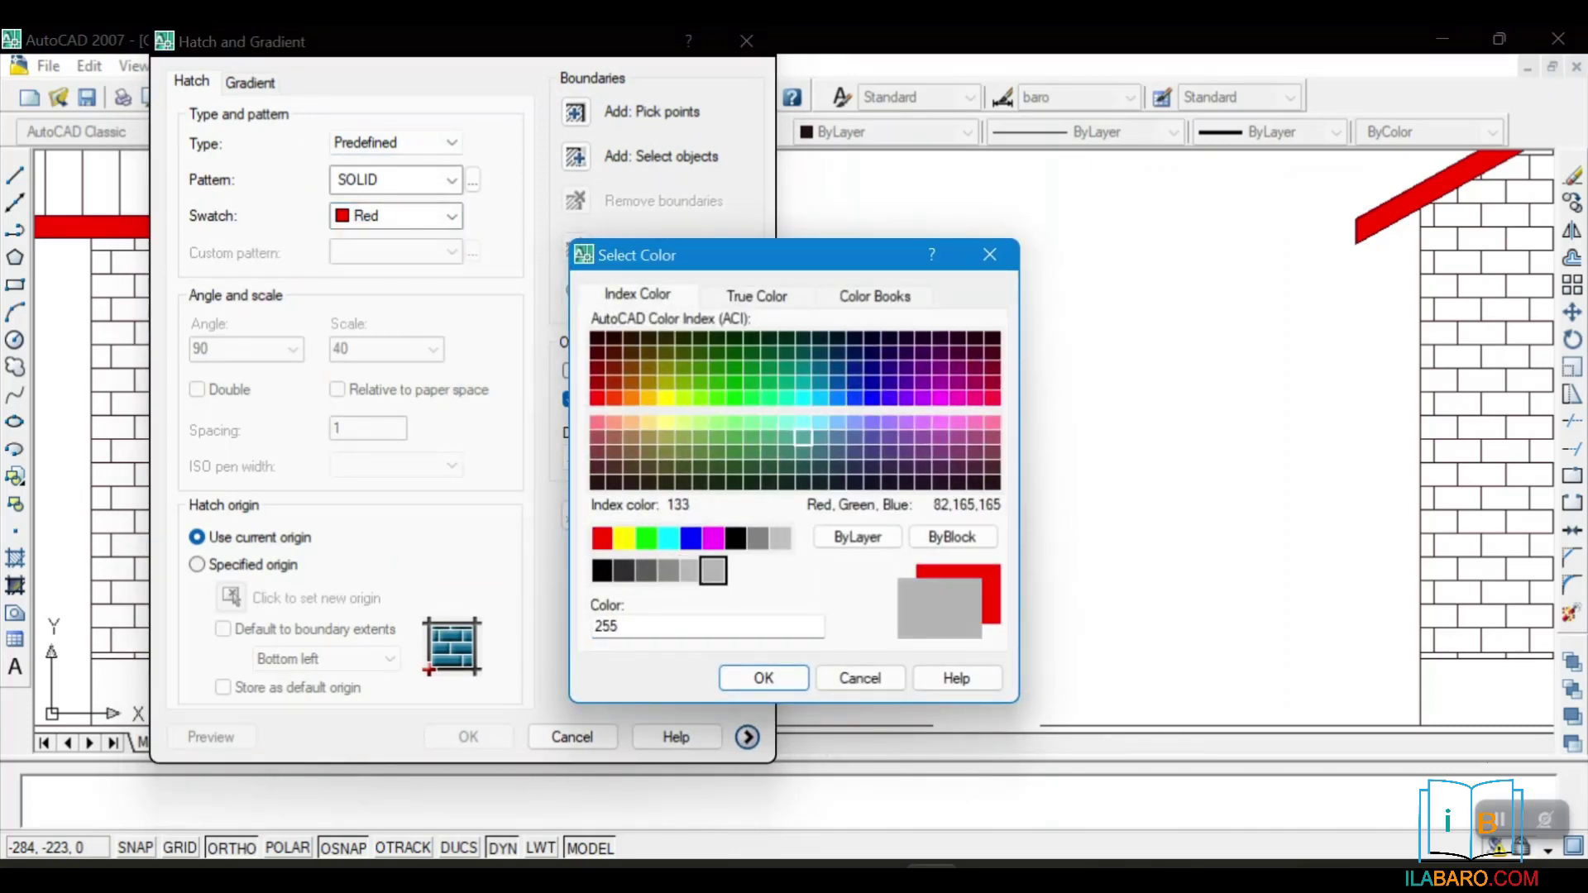
click(803, 438)
click(872, 422)
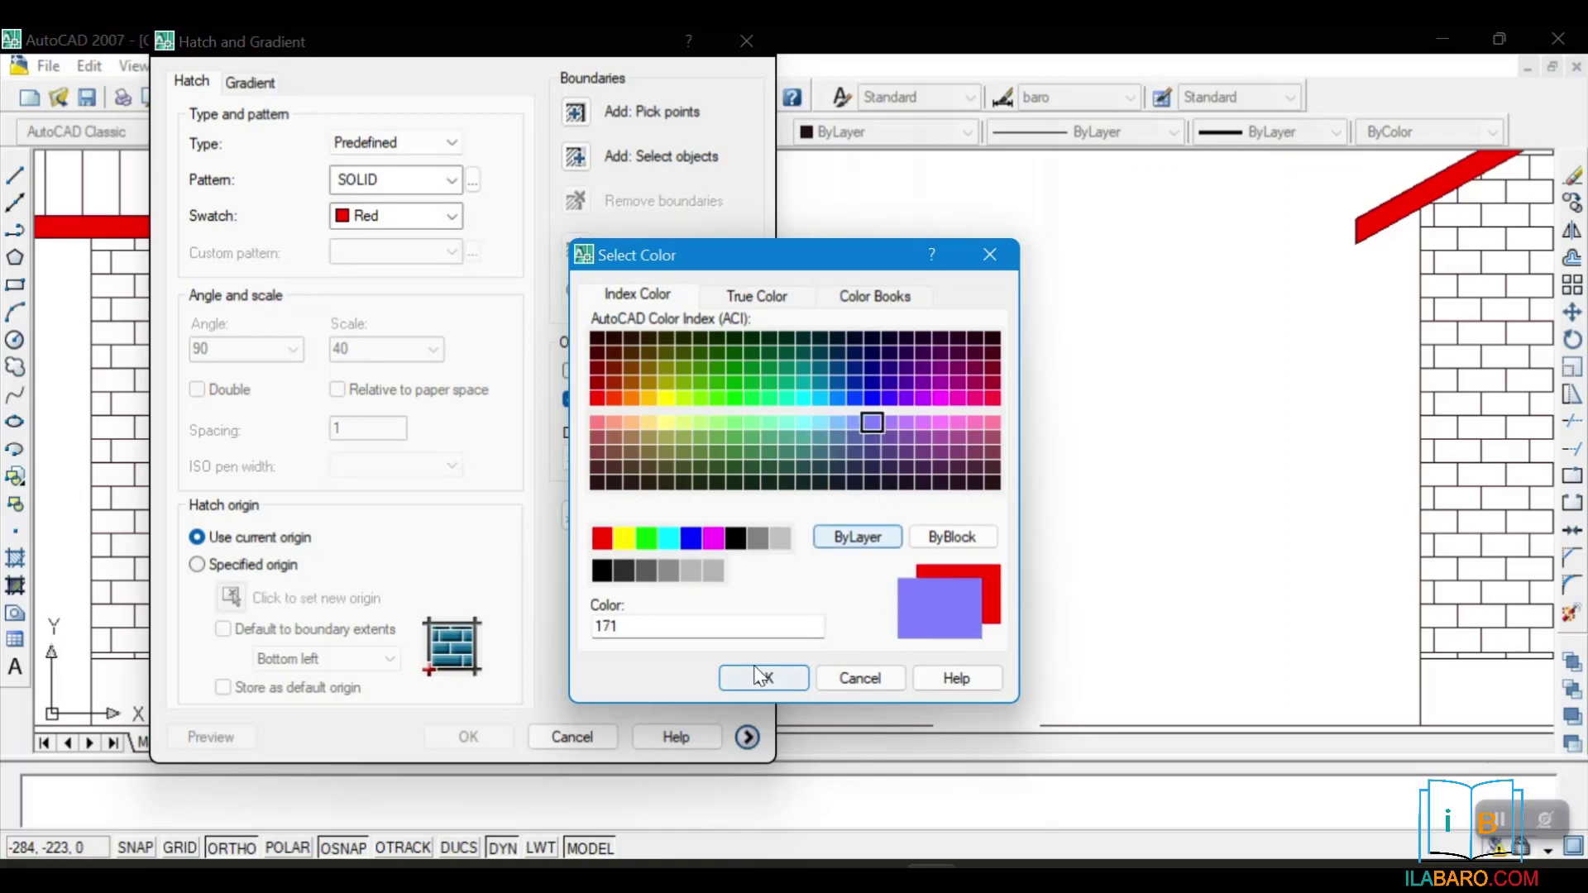
click(760, 677)
Fill the lower door panel in the front elevation with the solid hatch
click(574, 115)
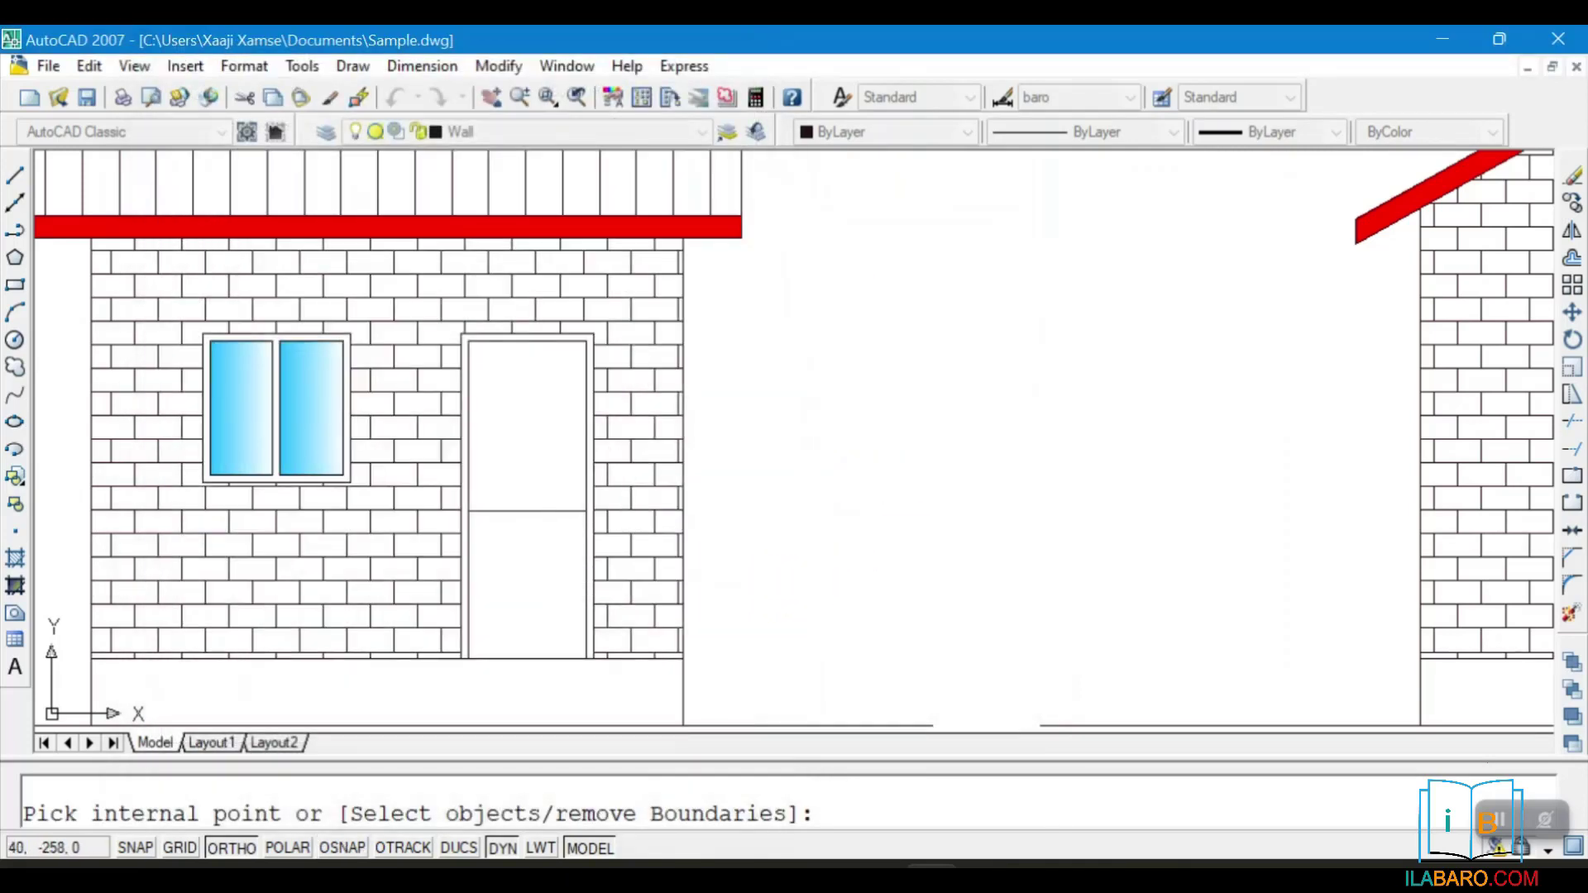
right_click(542, 579)
click(612, 192)
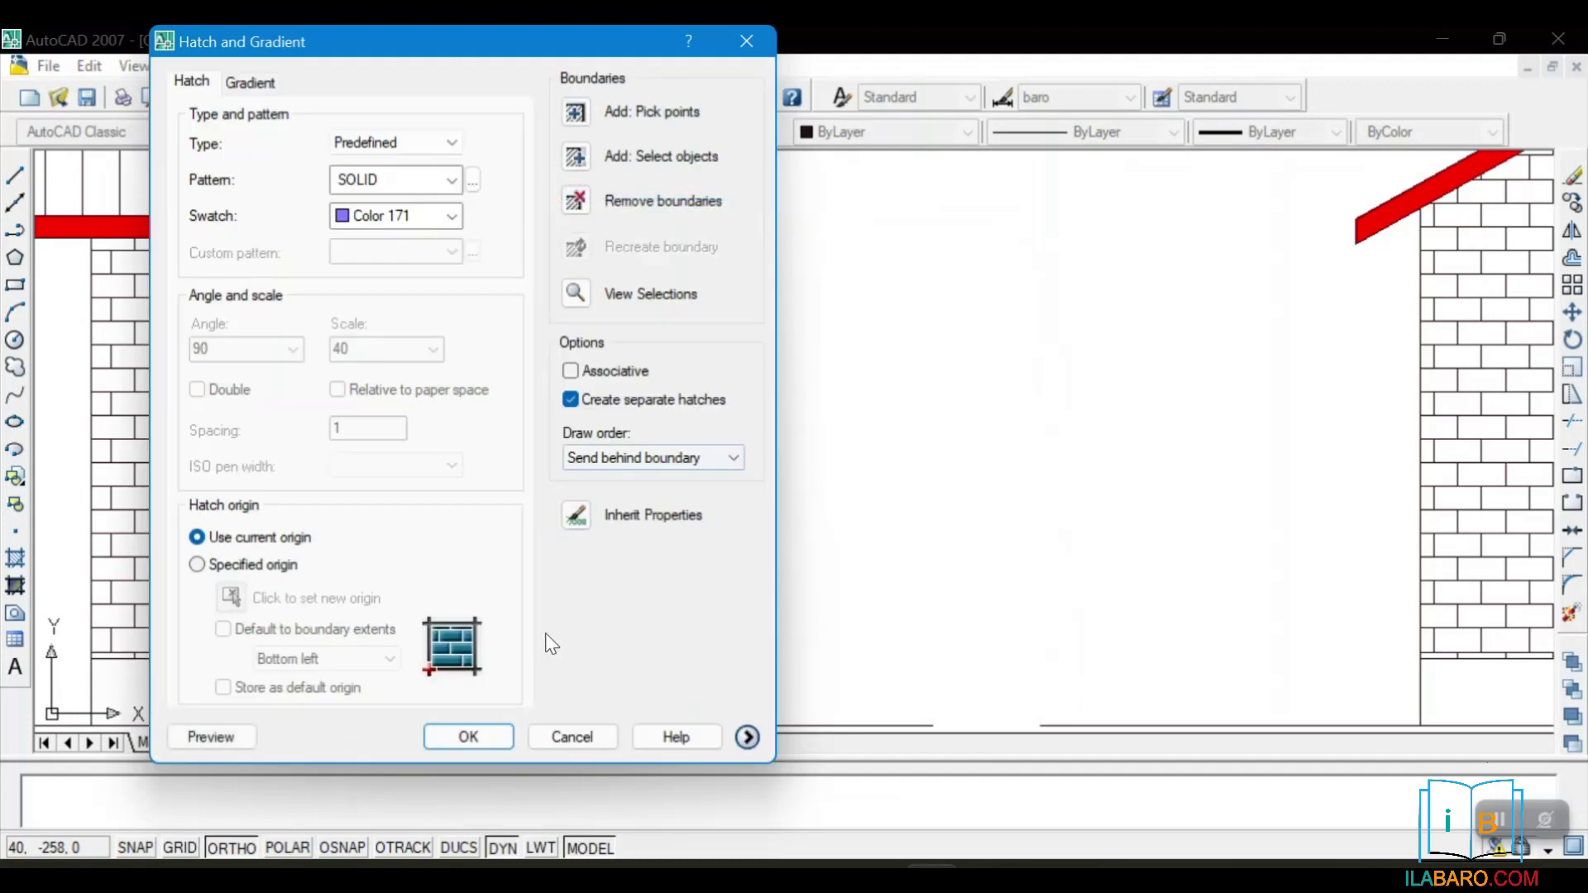
click(469, 737)
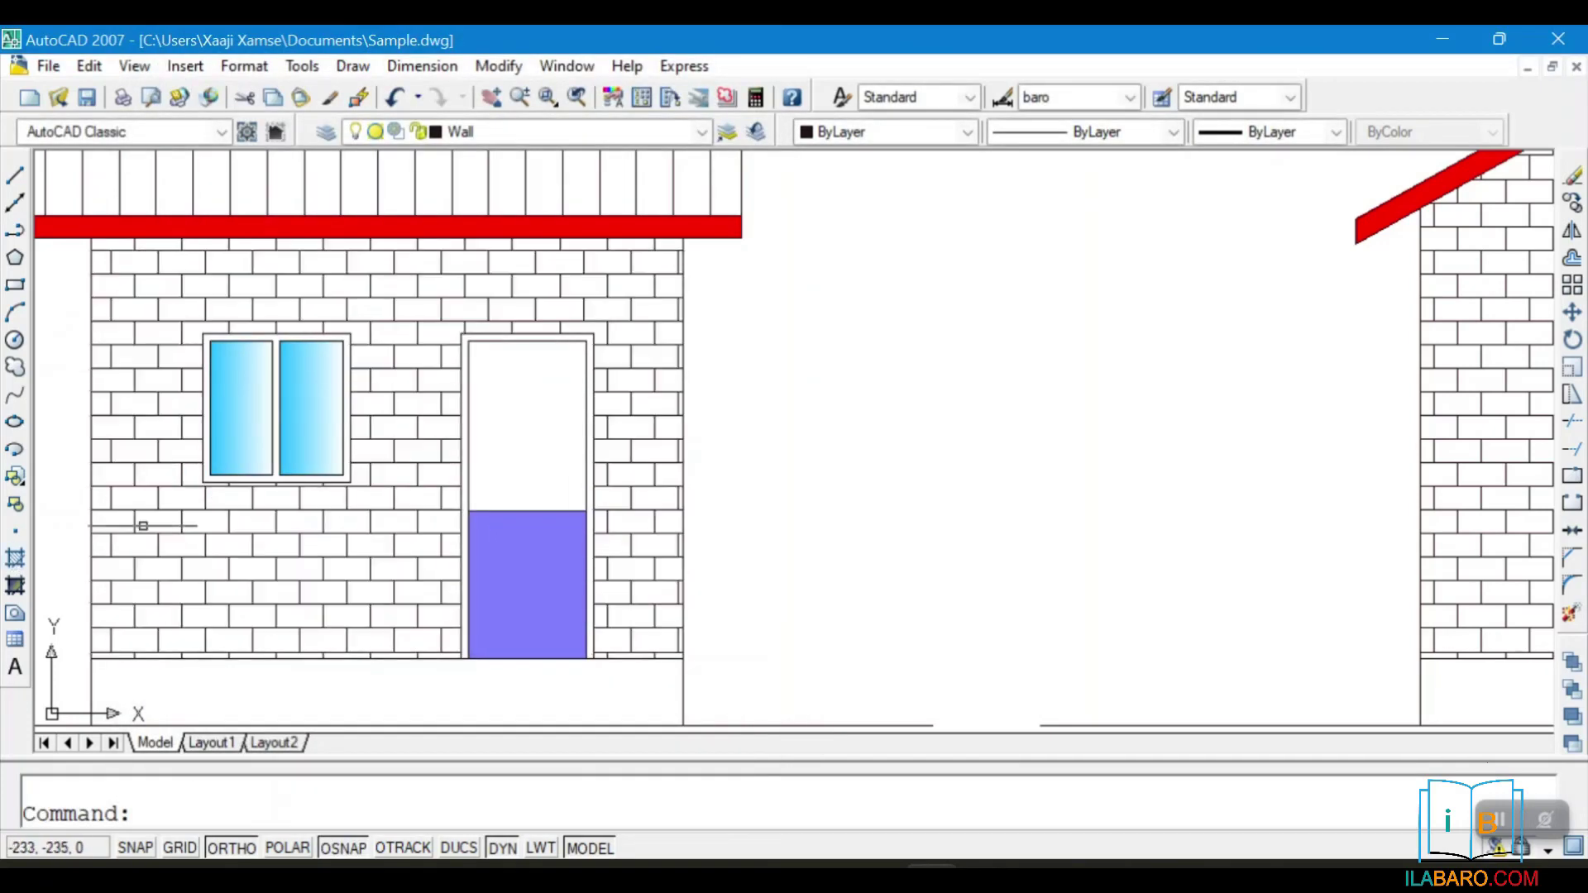
Delete the solid fill in the lower door panel together with the horizontal line dividing the door
click(149, 432)
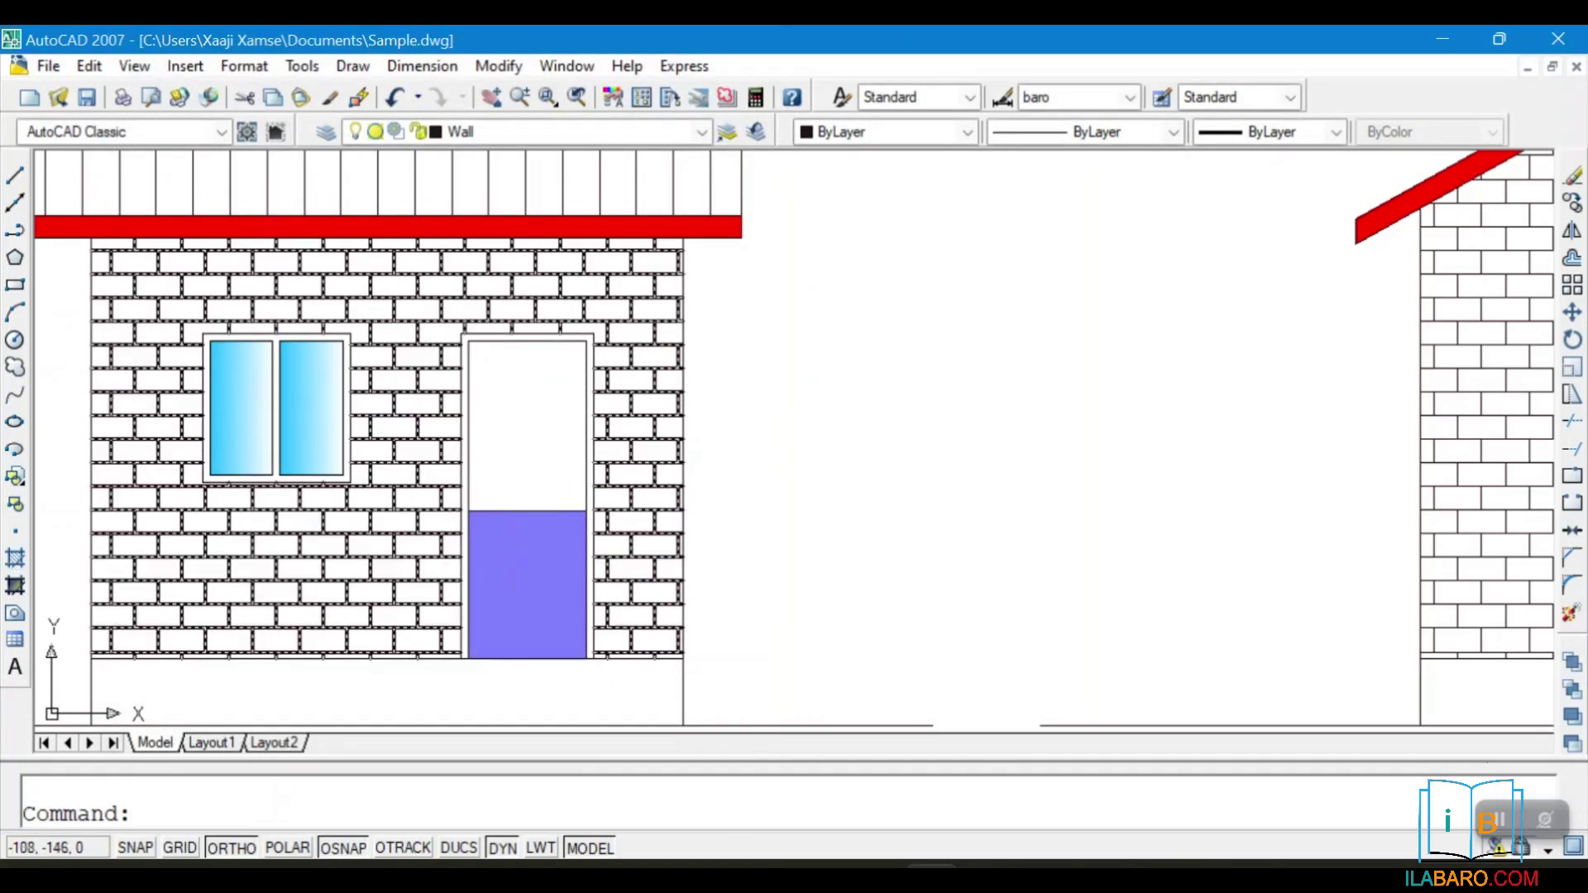
key(Escape)
click(602, 626)
click(537, 507)
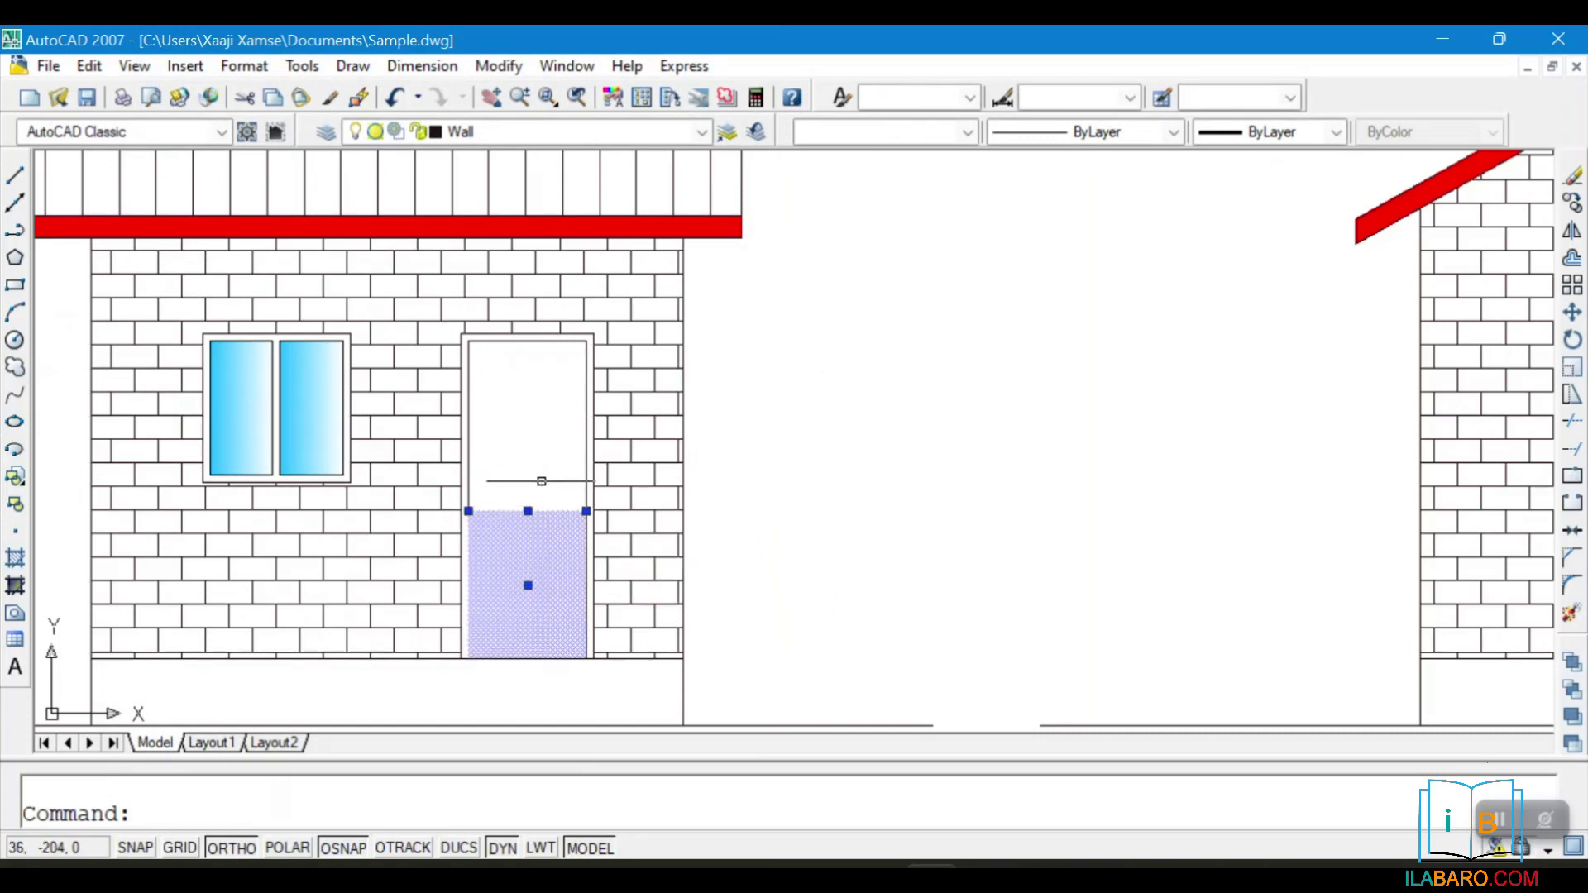
key(Delete)
Set up a SOLID hatch with brown index color 35 as its swatch
click(25, 584)
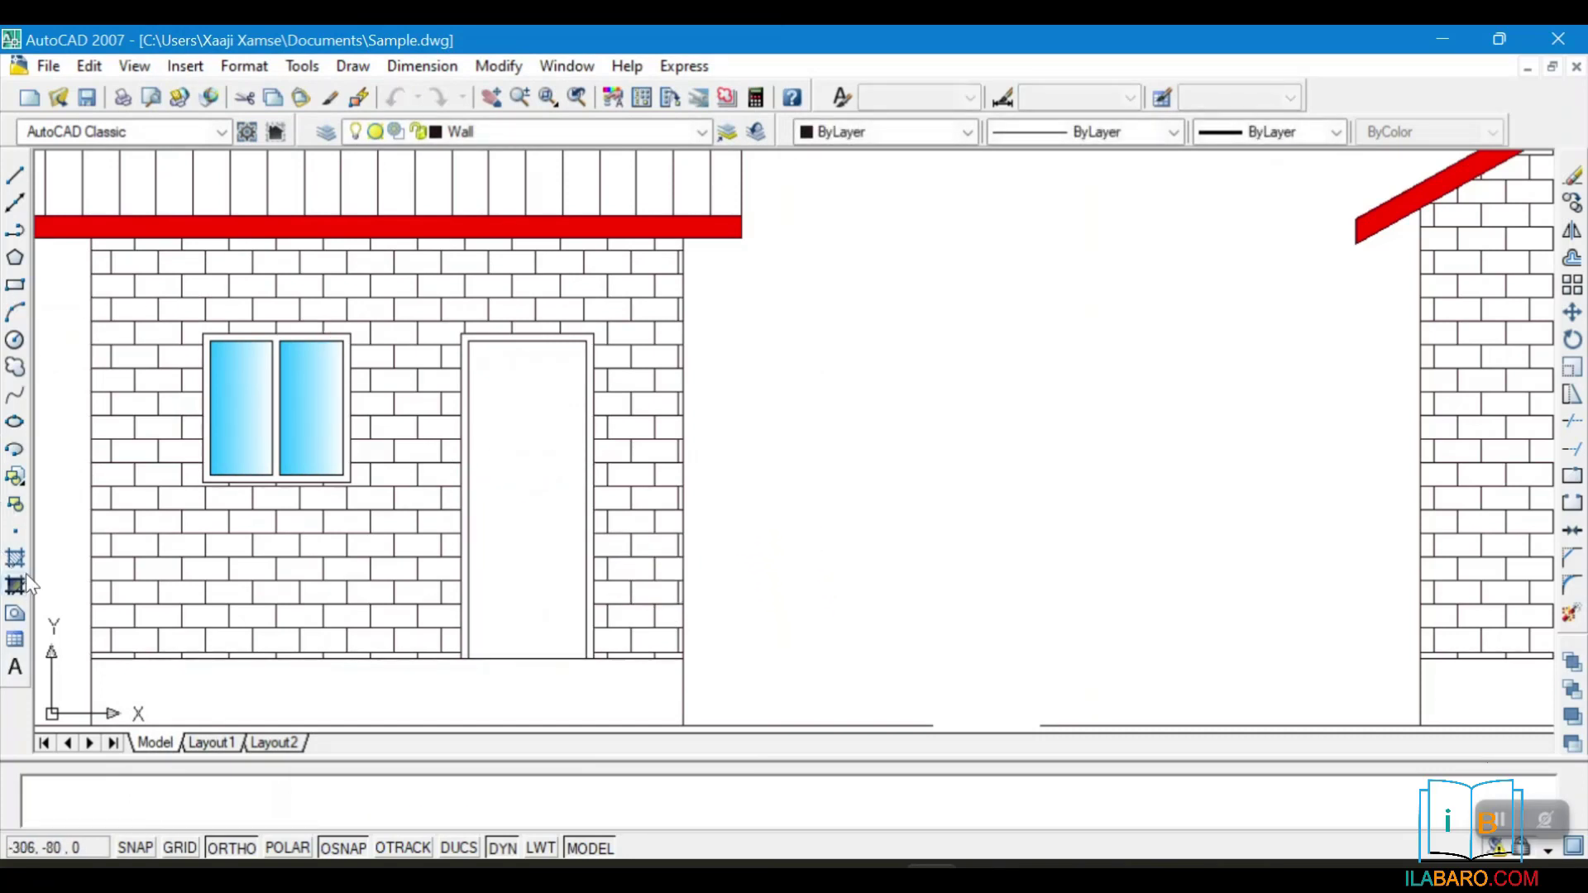
click(206, 83)
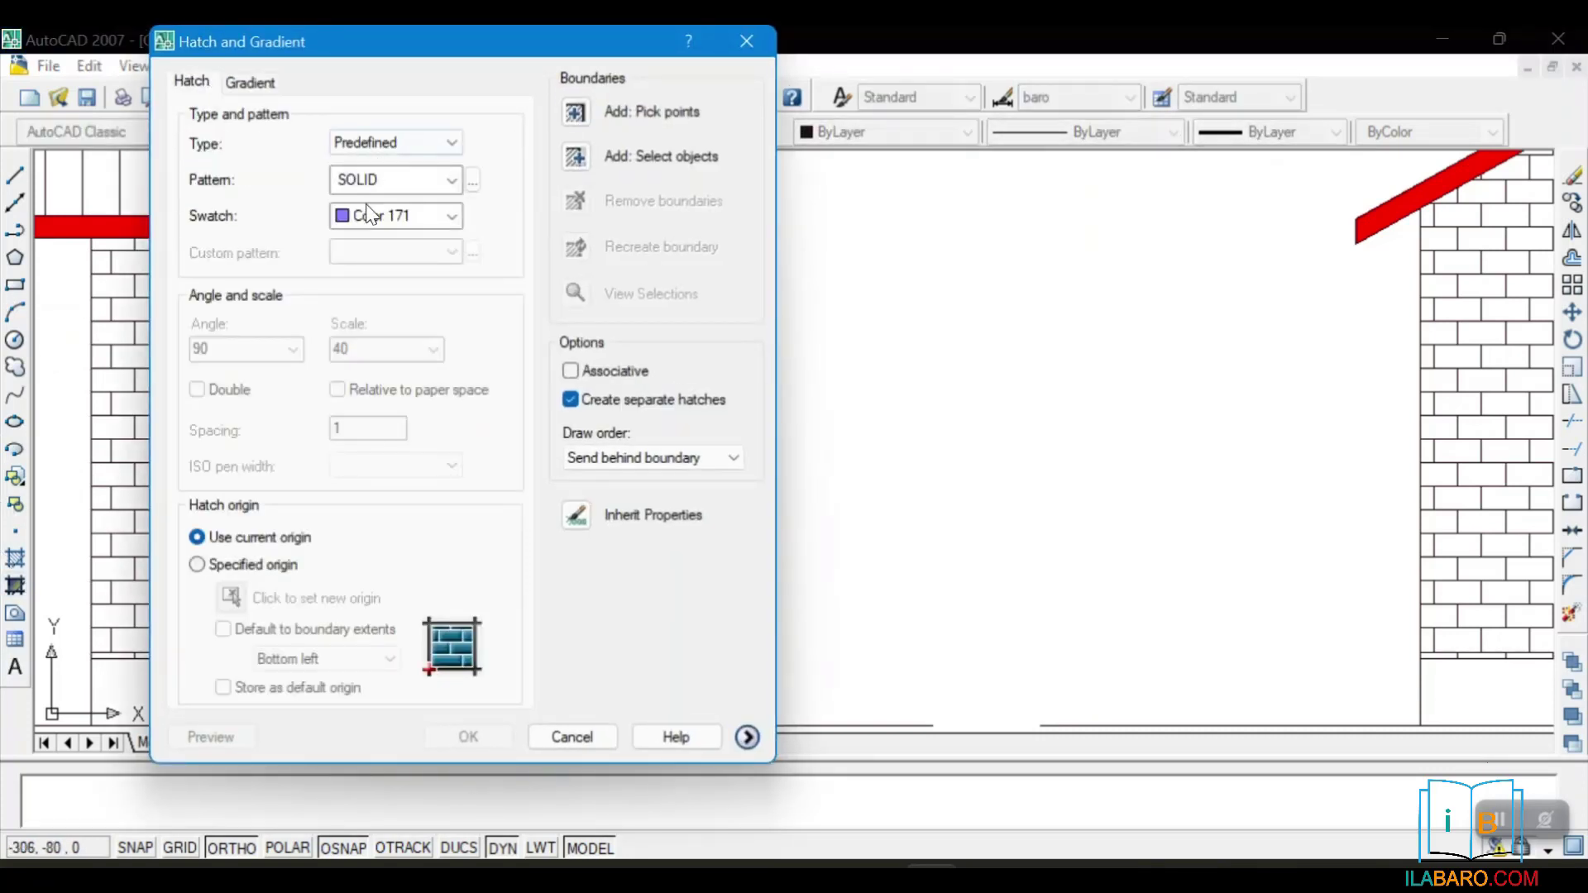
click(384, 218)
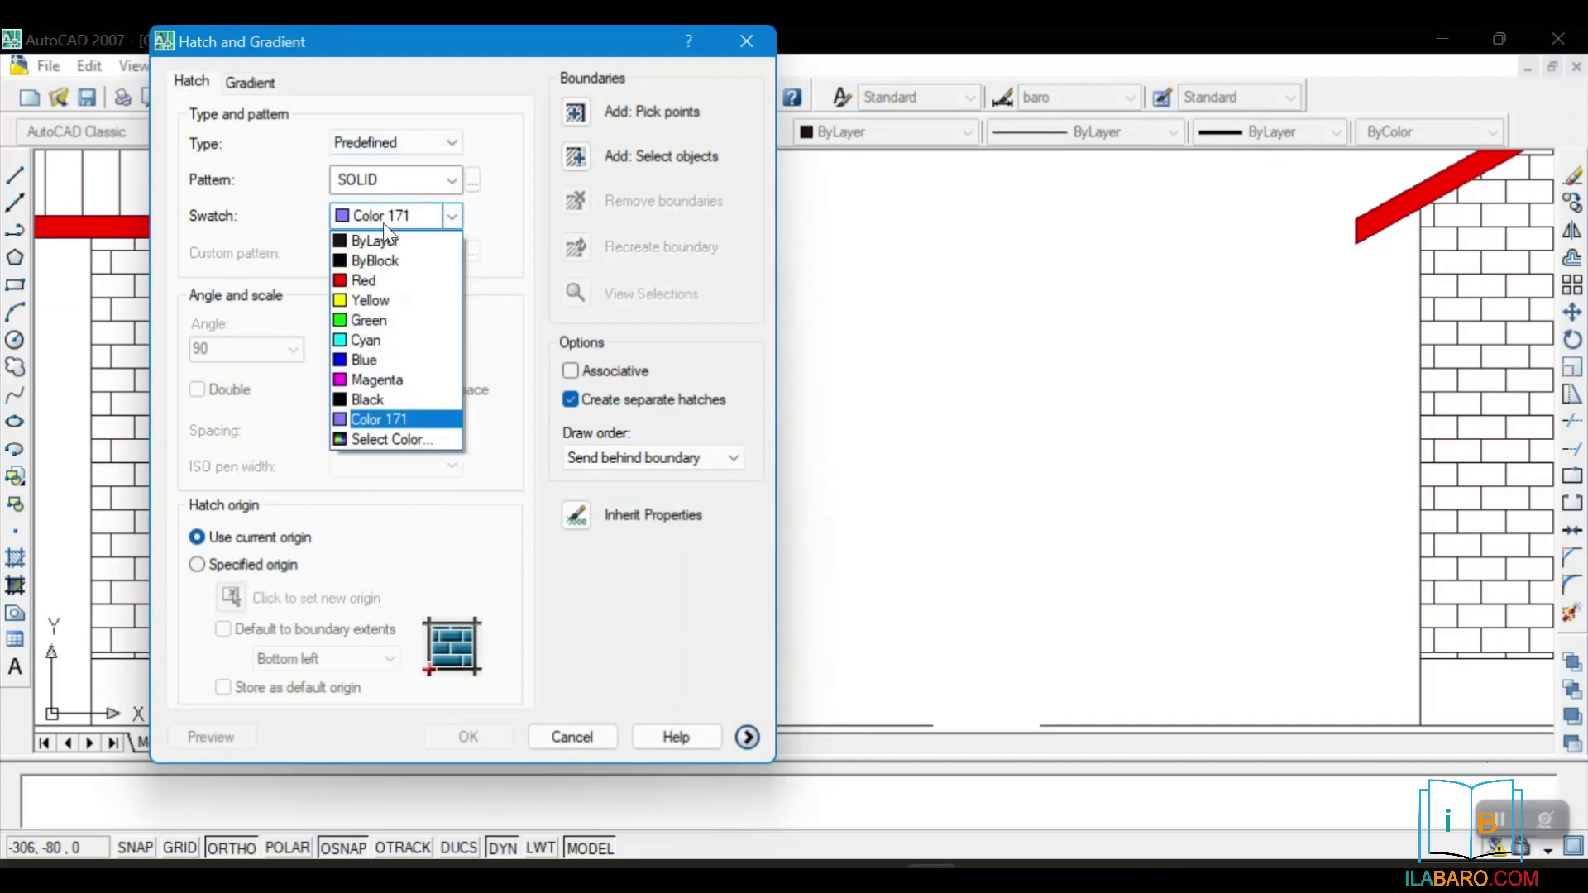
click(386, 439)
click(632, 452)
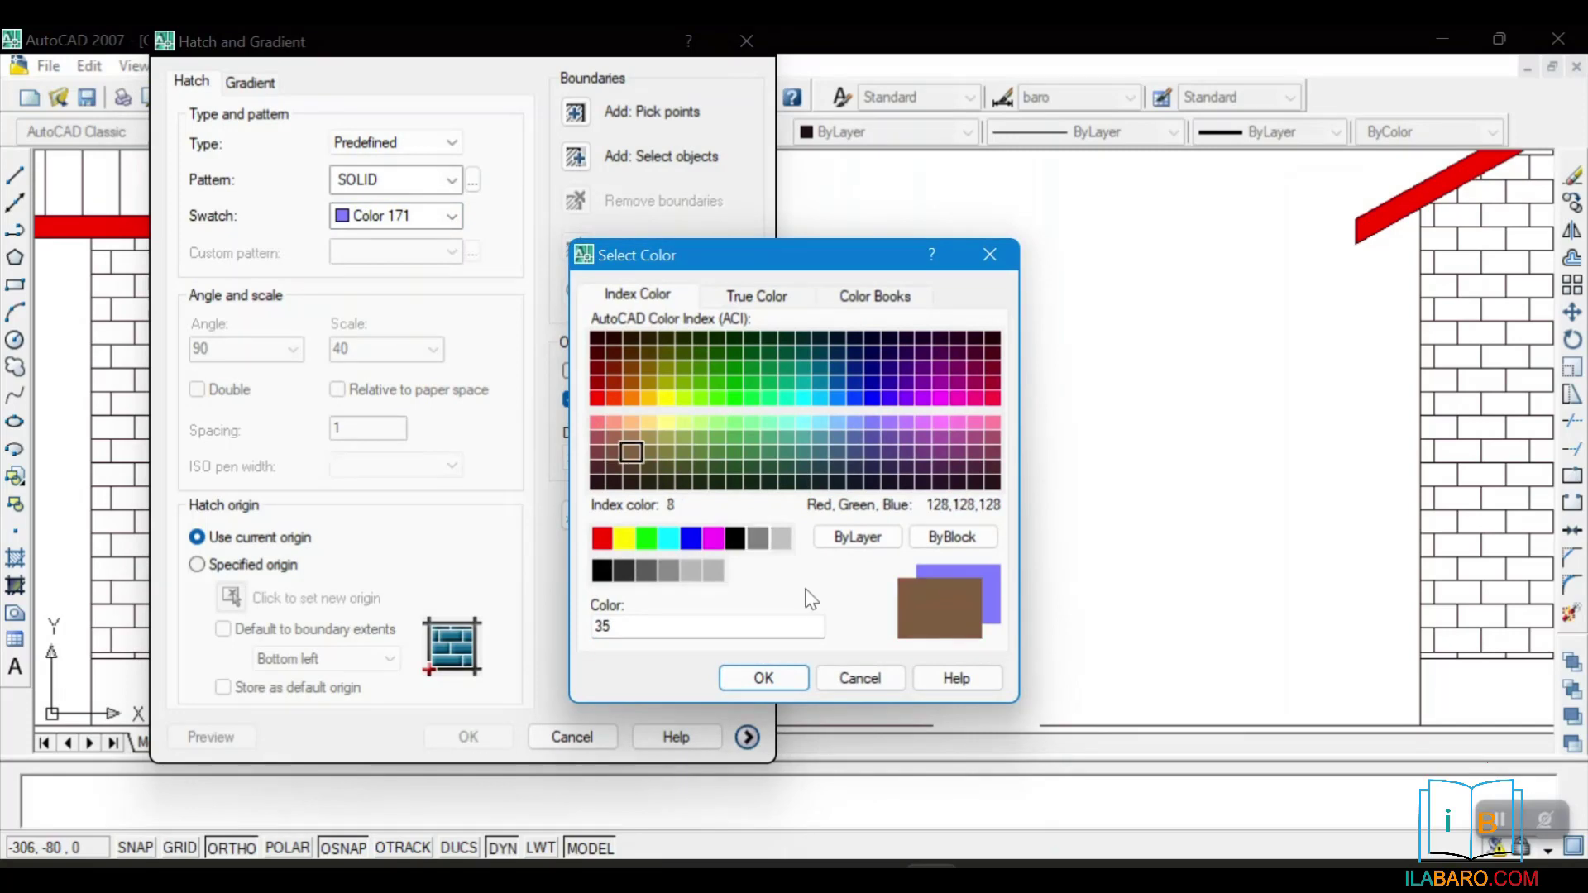
click(753, 687)
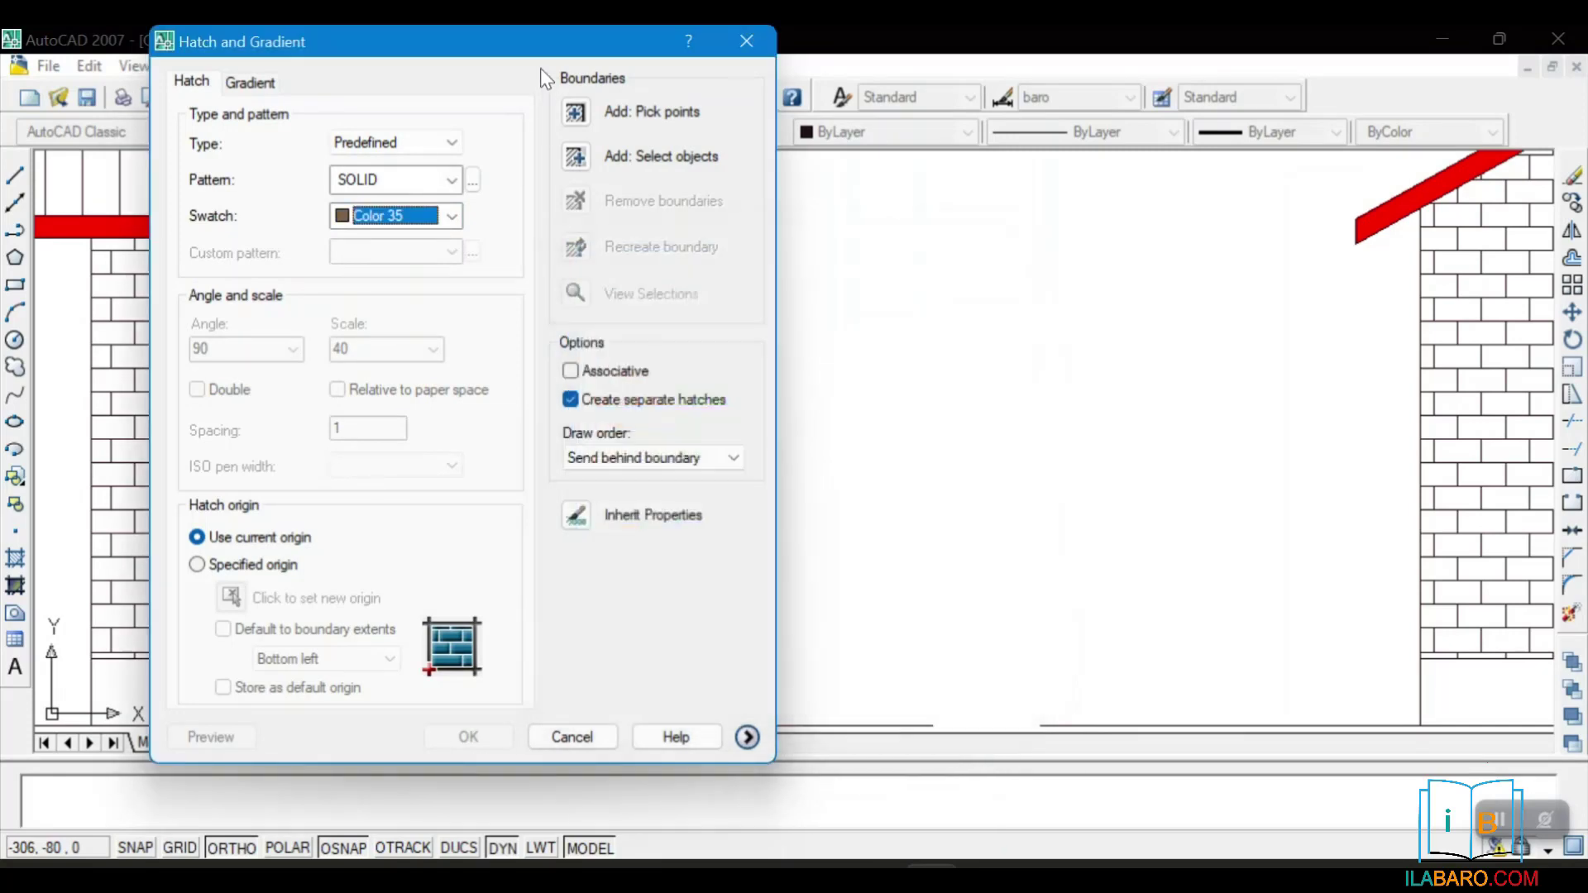
Fill the whole door opening inside the frame in the front elevation with the solid hatch
click(576, 113)
click(513, 430)
right_click(512, 440)
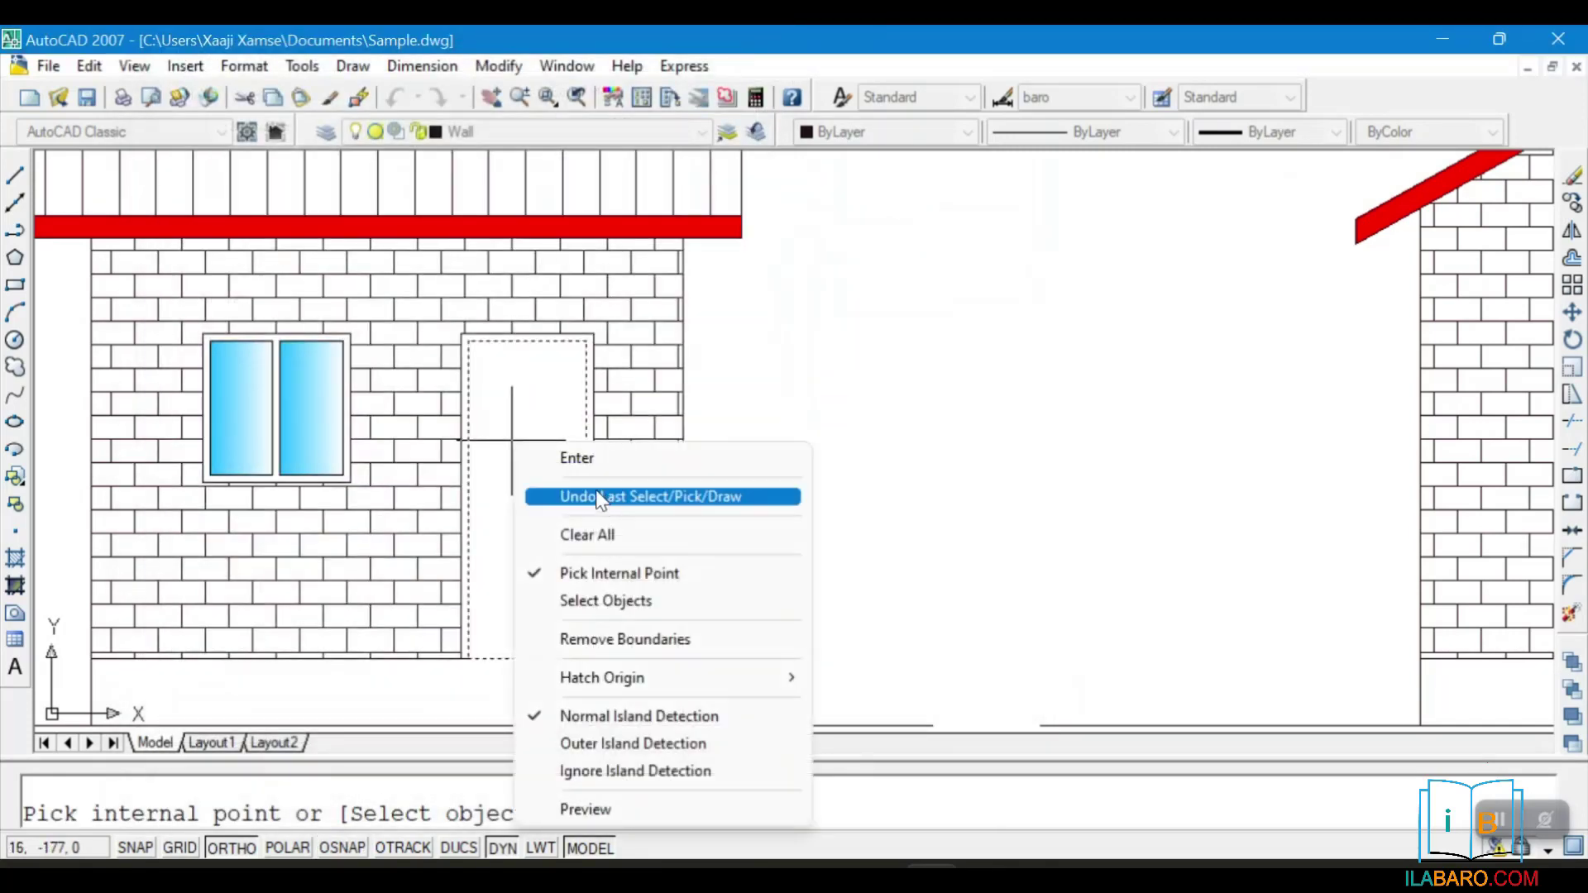
click(588, 455)
click(468, 737)
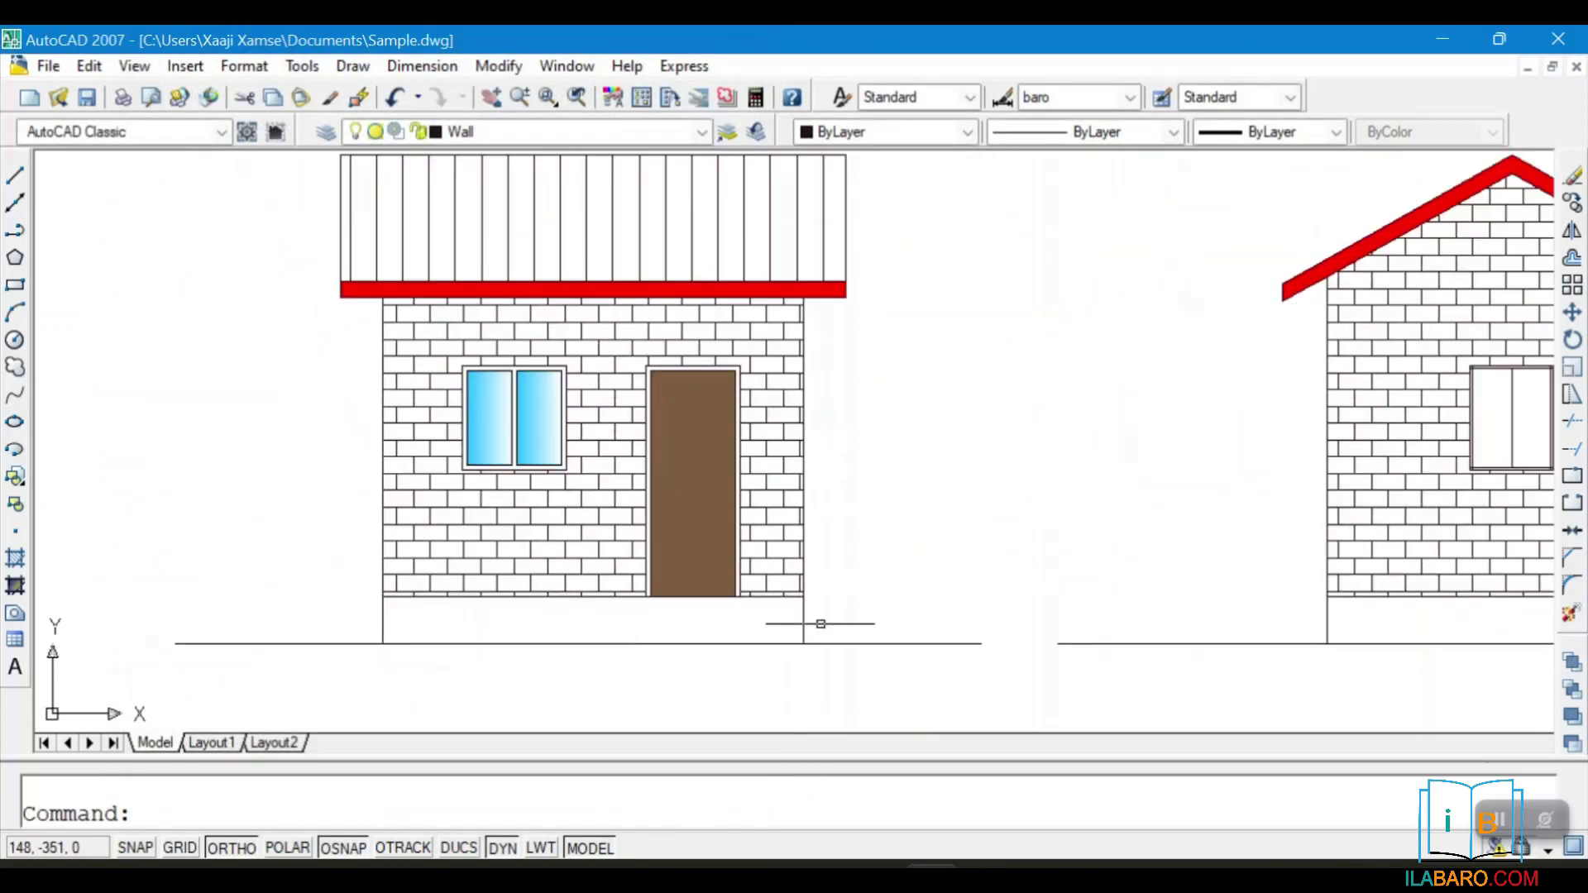
scroll(671, 560, down, 3)
scroll(679, 280, up, 6)
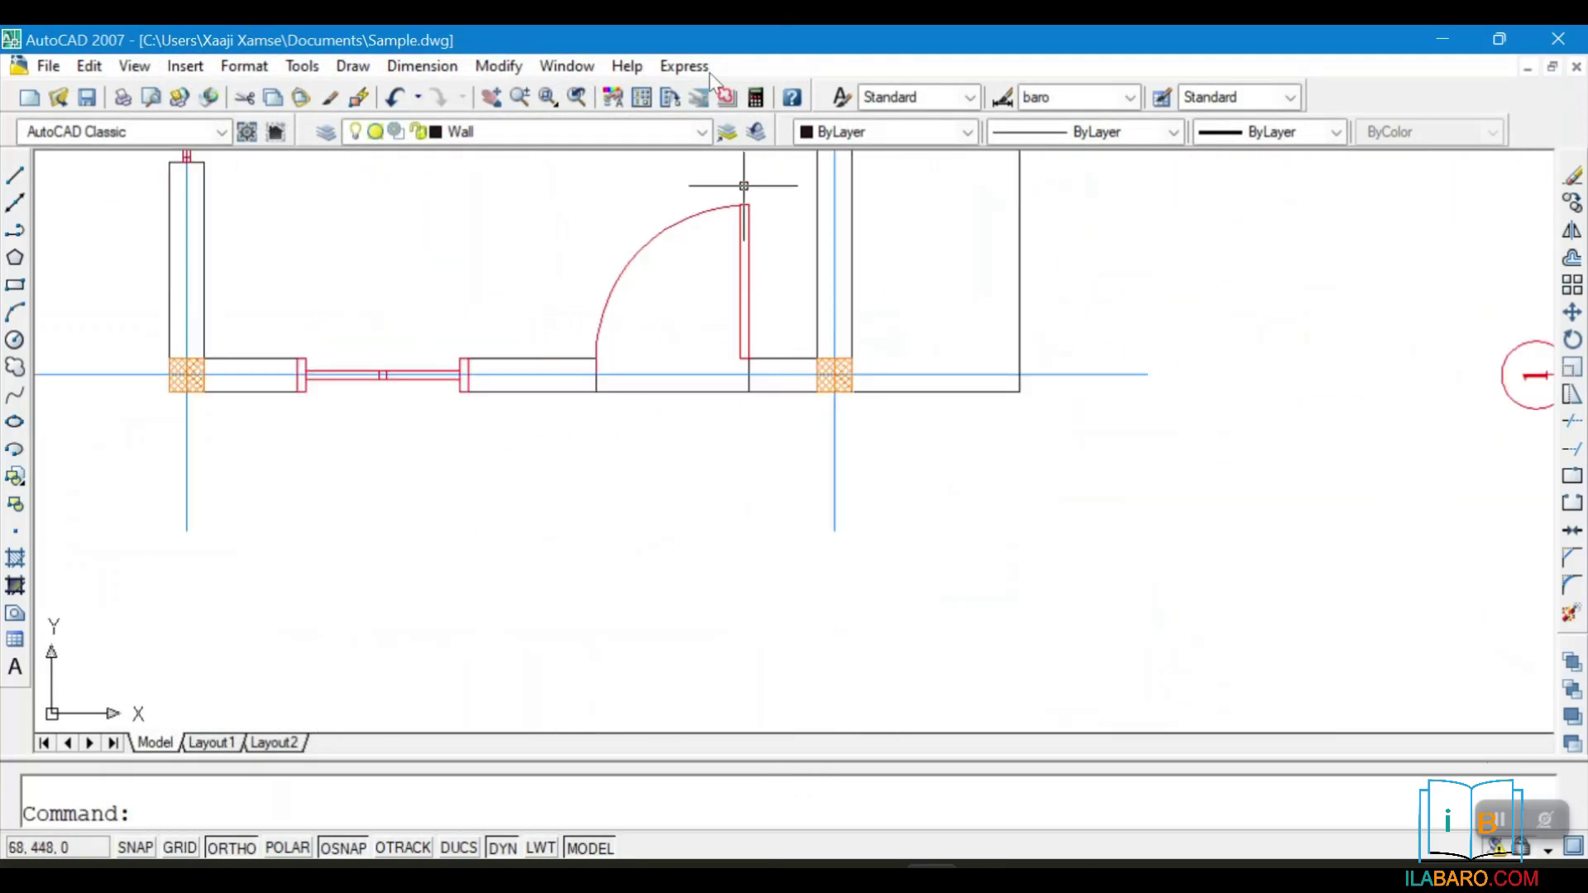
click(16, 176)
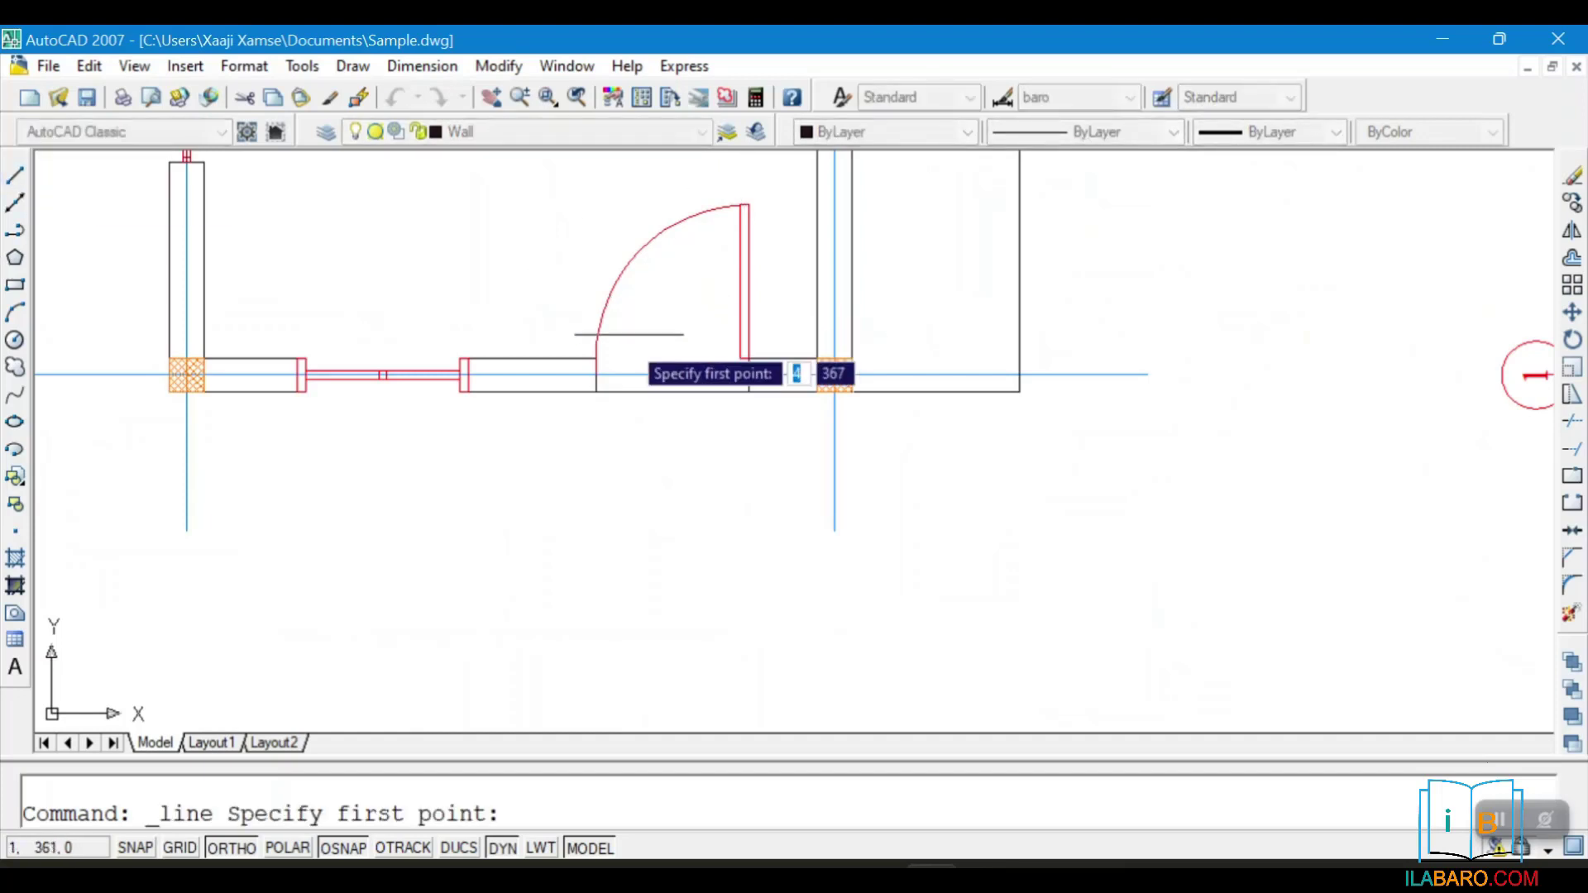
scroll(645, 348, down, 3)
scroll(622, 379, up, 5)
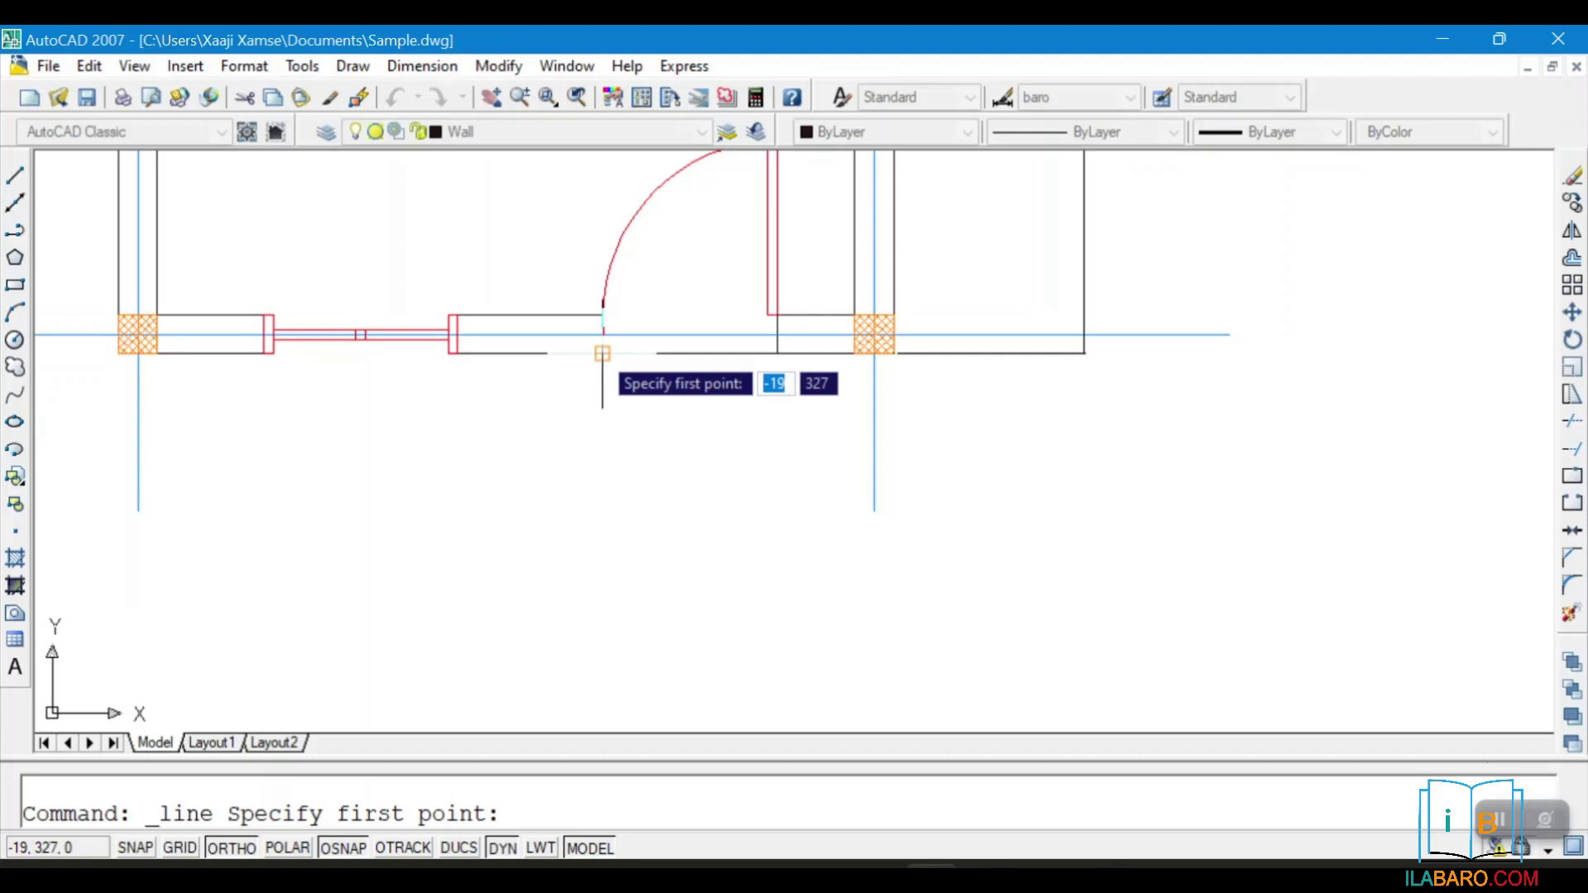
click(602, 354)
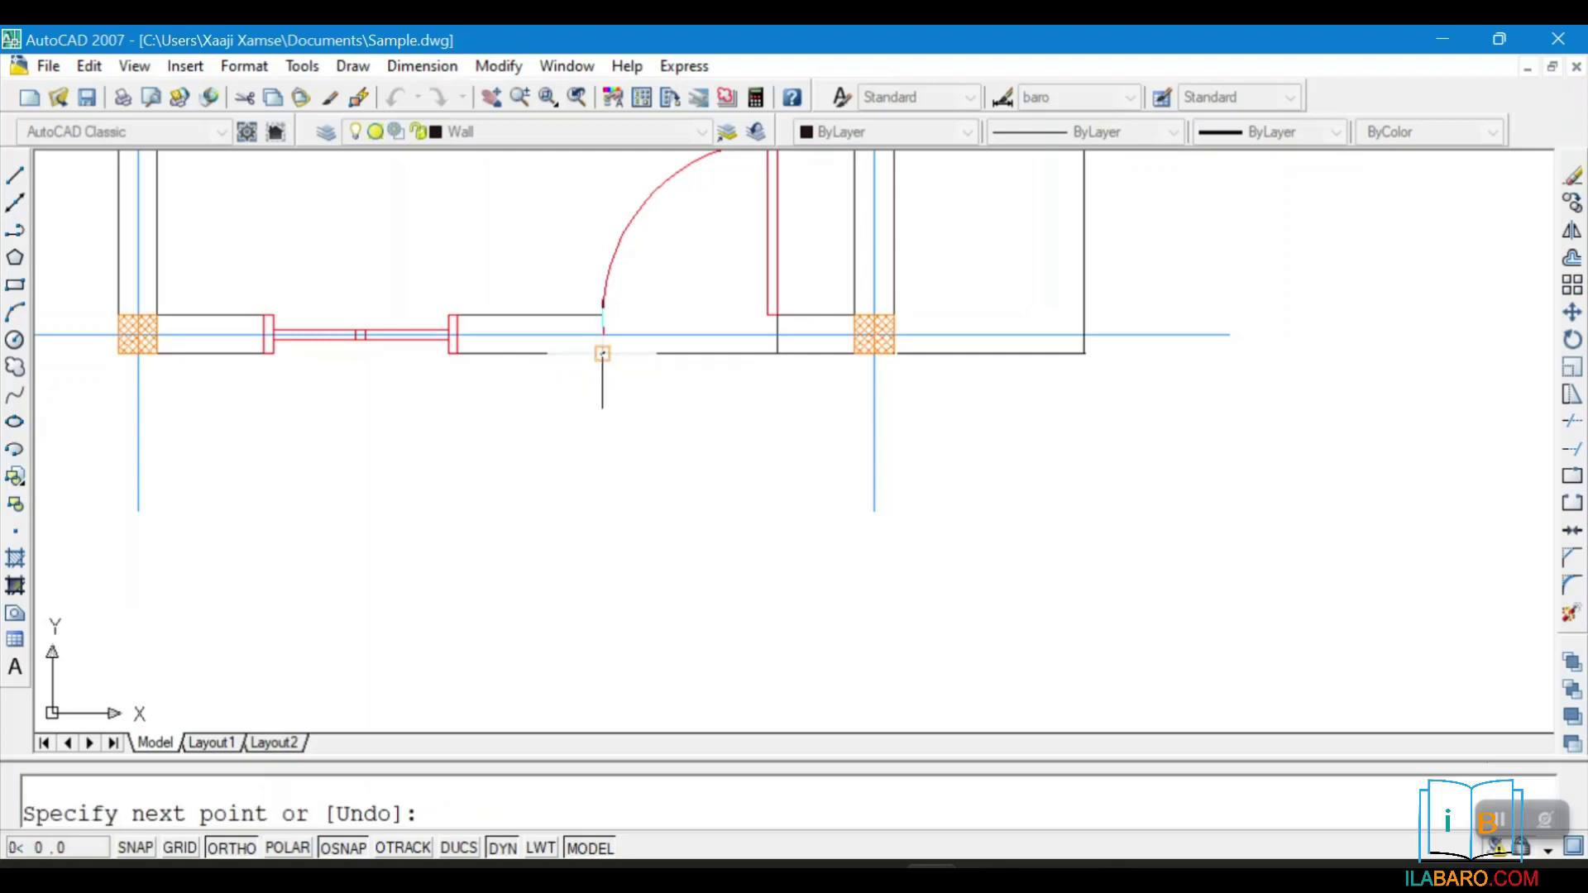
key(Escape)
Sketch a two-step stair profile with connected vertical and horizontal lines in the empty space between the front and side elevations
scroll(595, 465, down, 6)
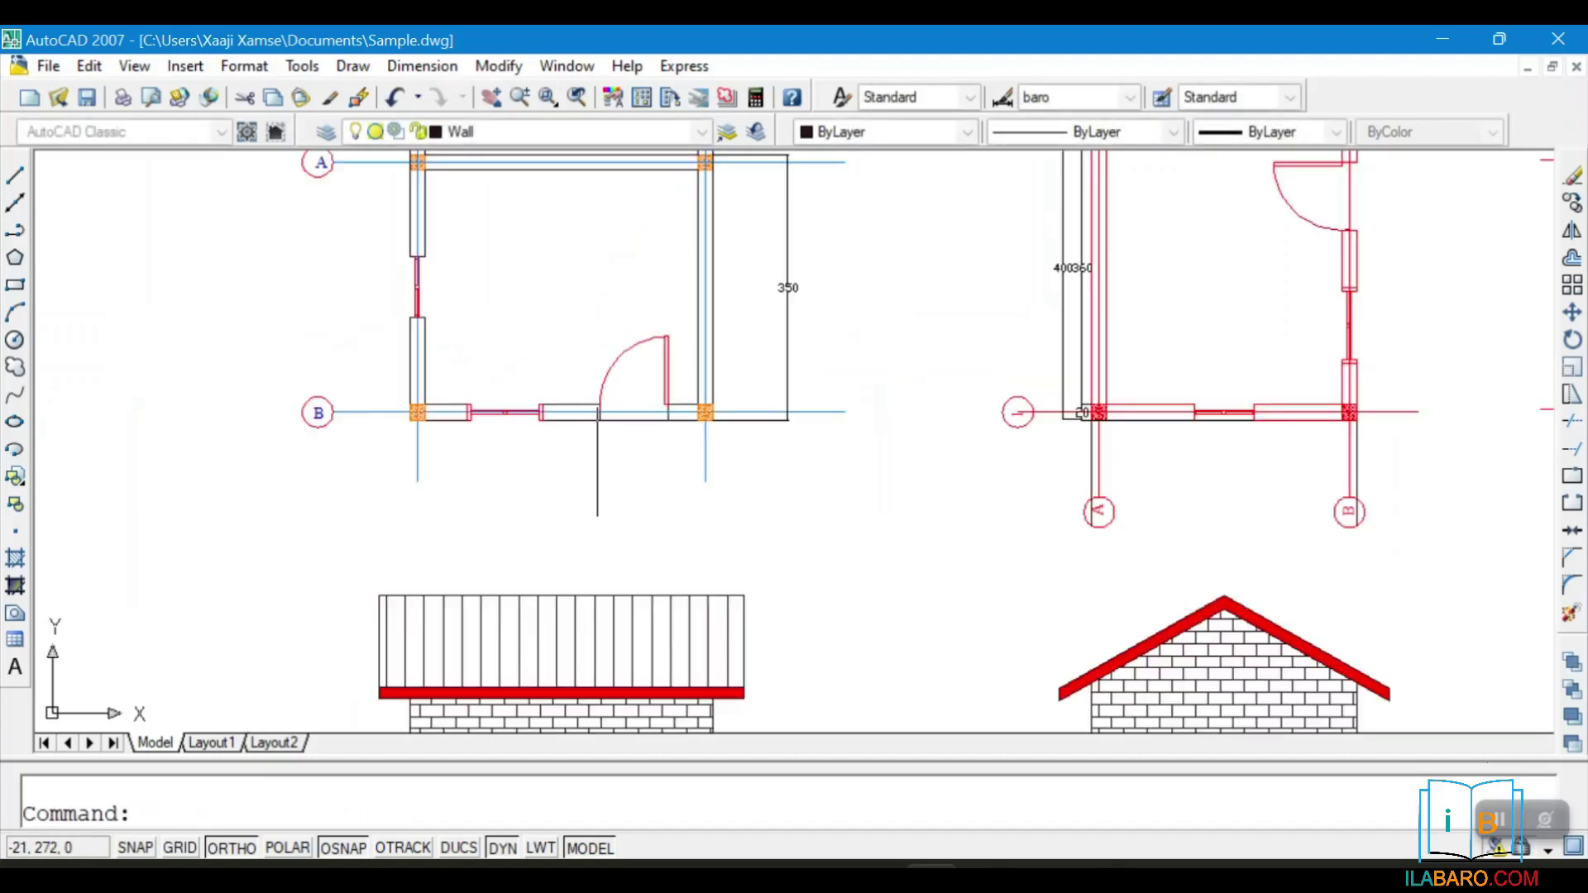
mouse_move(665, 710)
middle_down()
mouse_move(668, 465)
mouse_move(683, 440)
middle_up()
scroll(682, 440, up, 5)
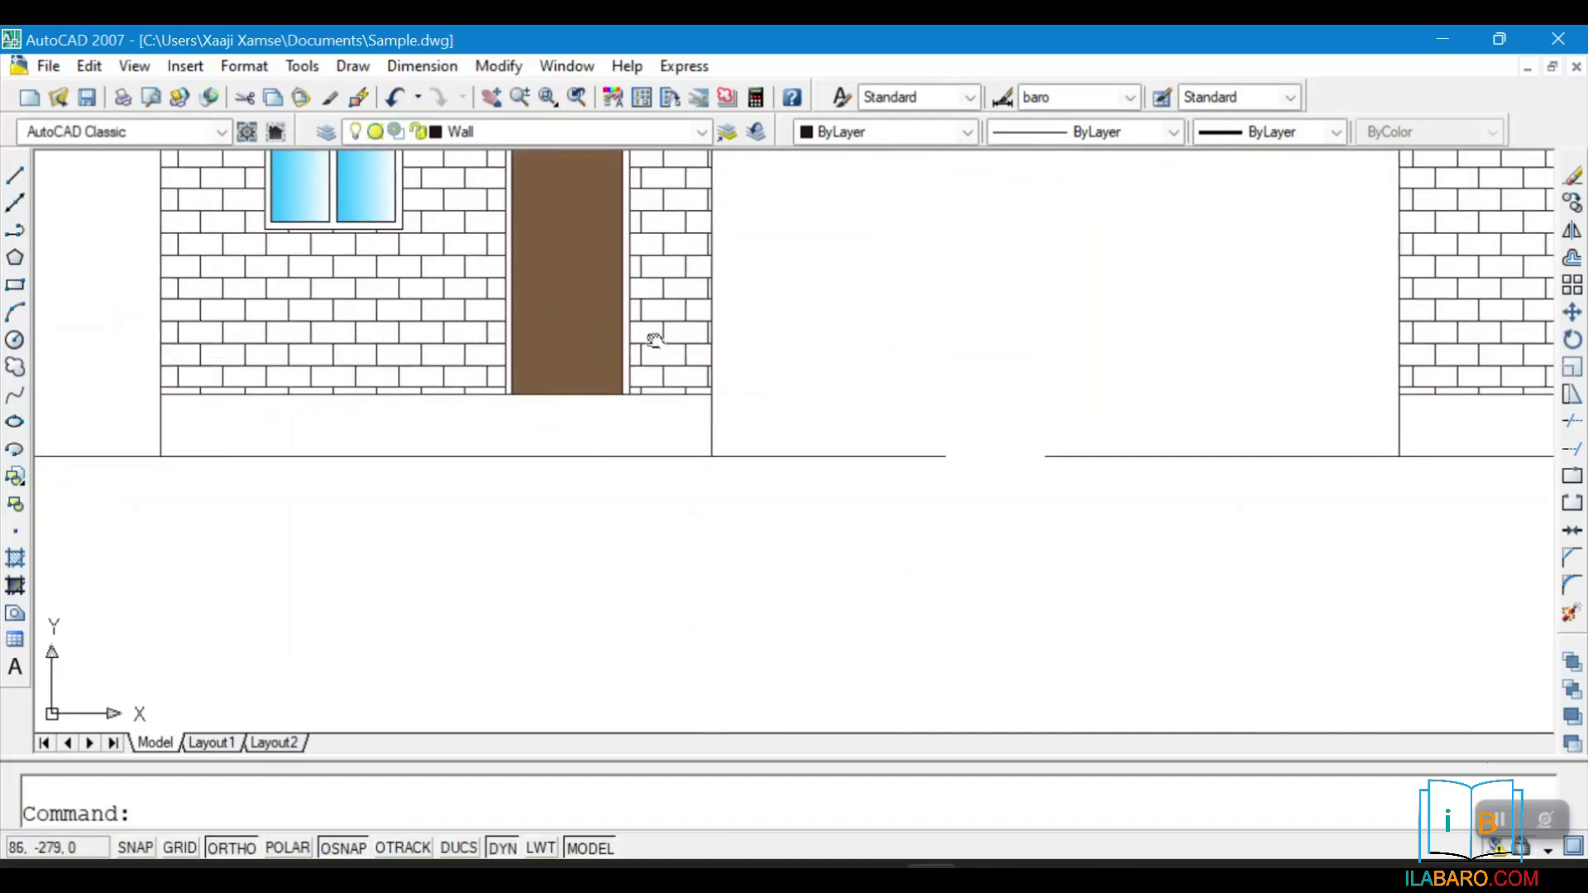
middle_drag(637, 268, 677, 388)
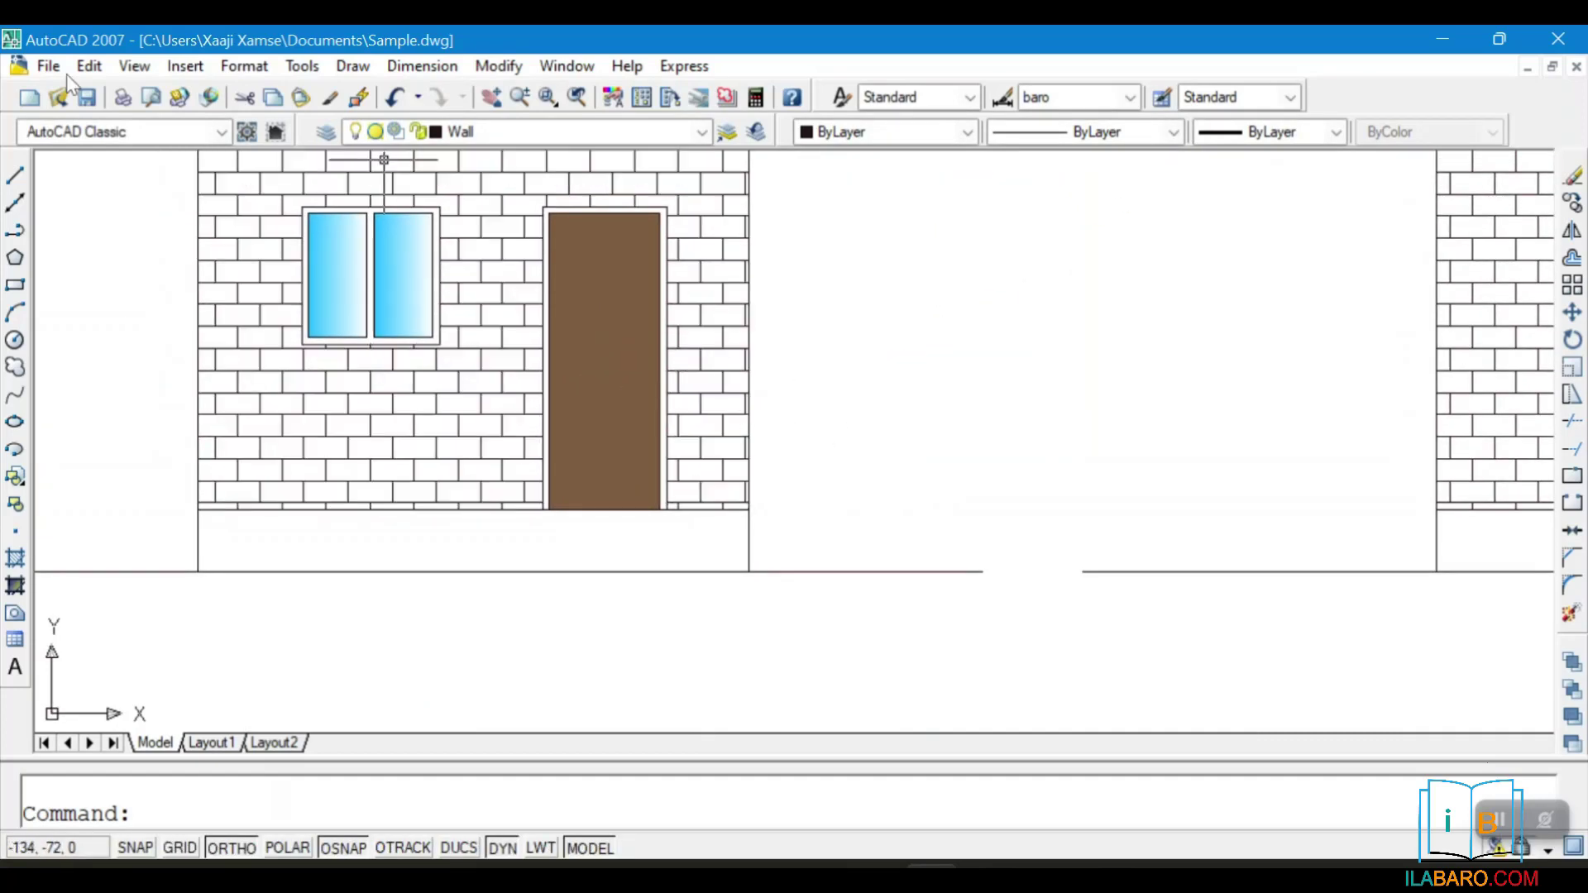
click(14, 176)
click(952, 430)
click(952, 389)
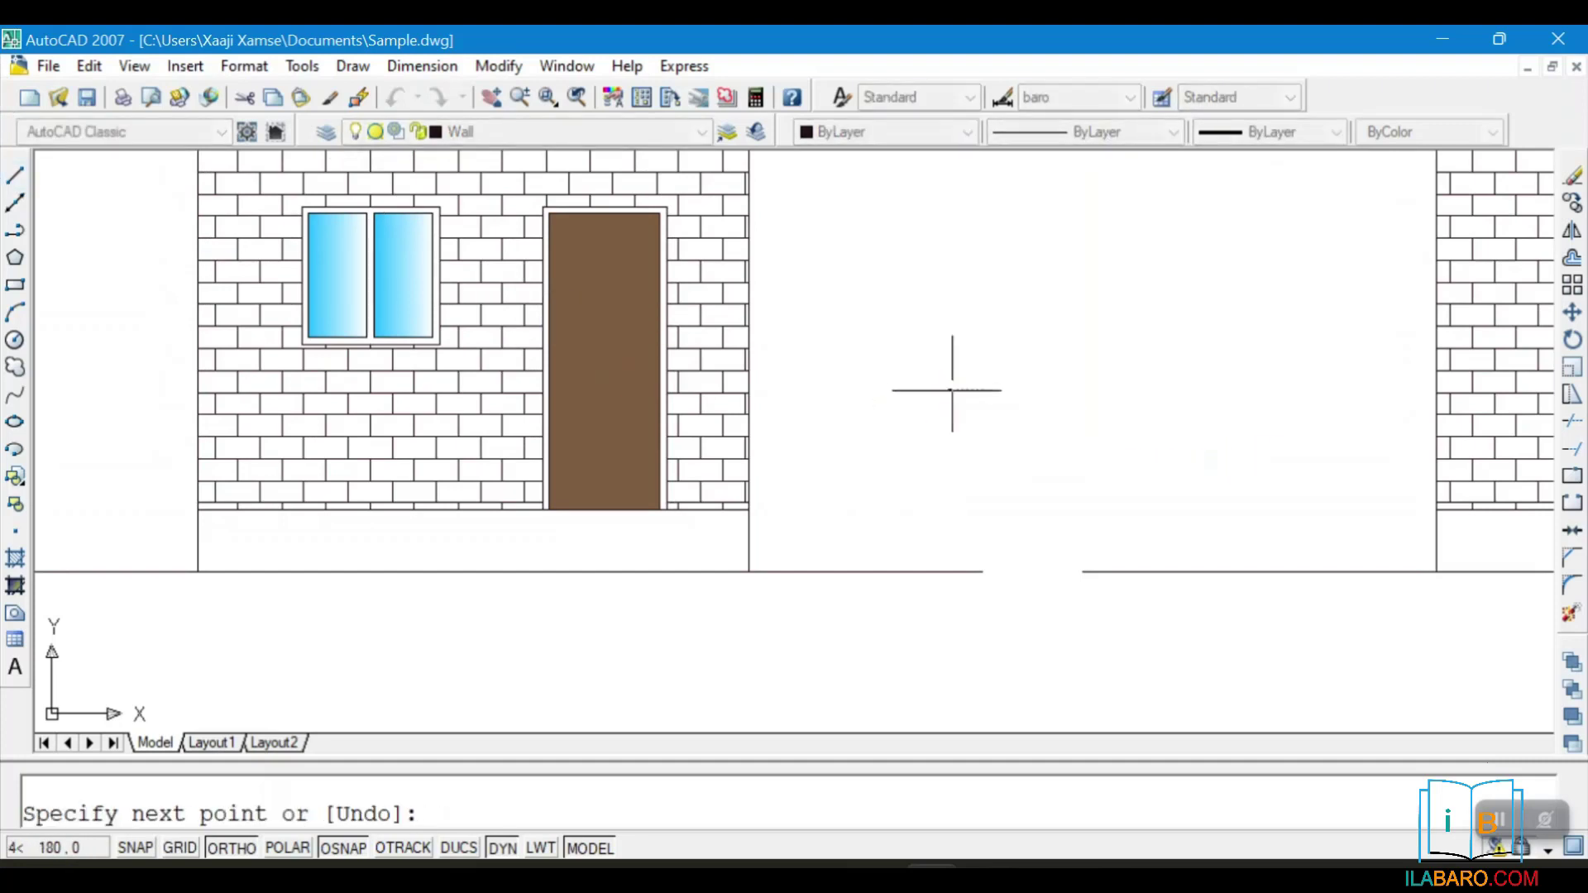
click(1030, 389)
click(1030, 338)
click(1096, 337)
right_click(1108, 339)
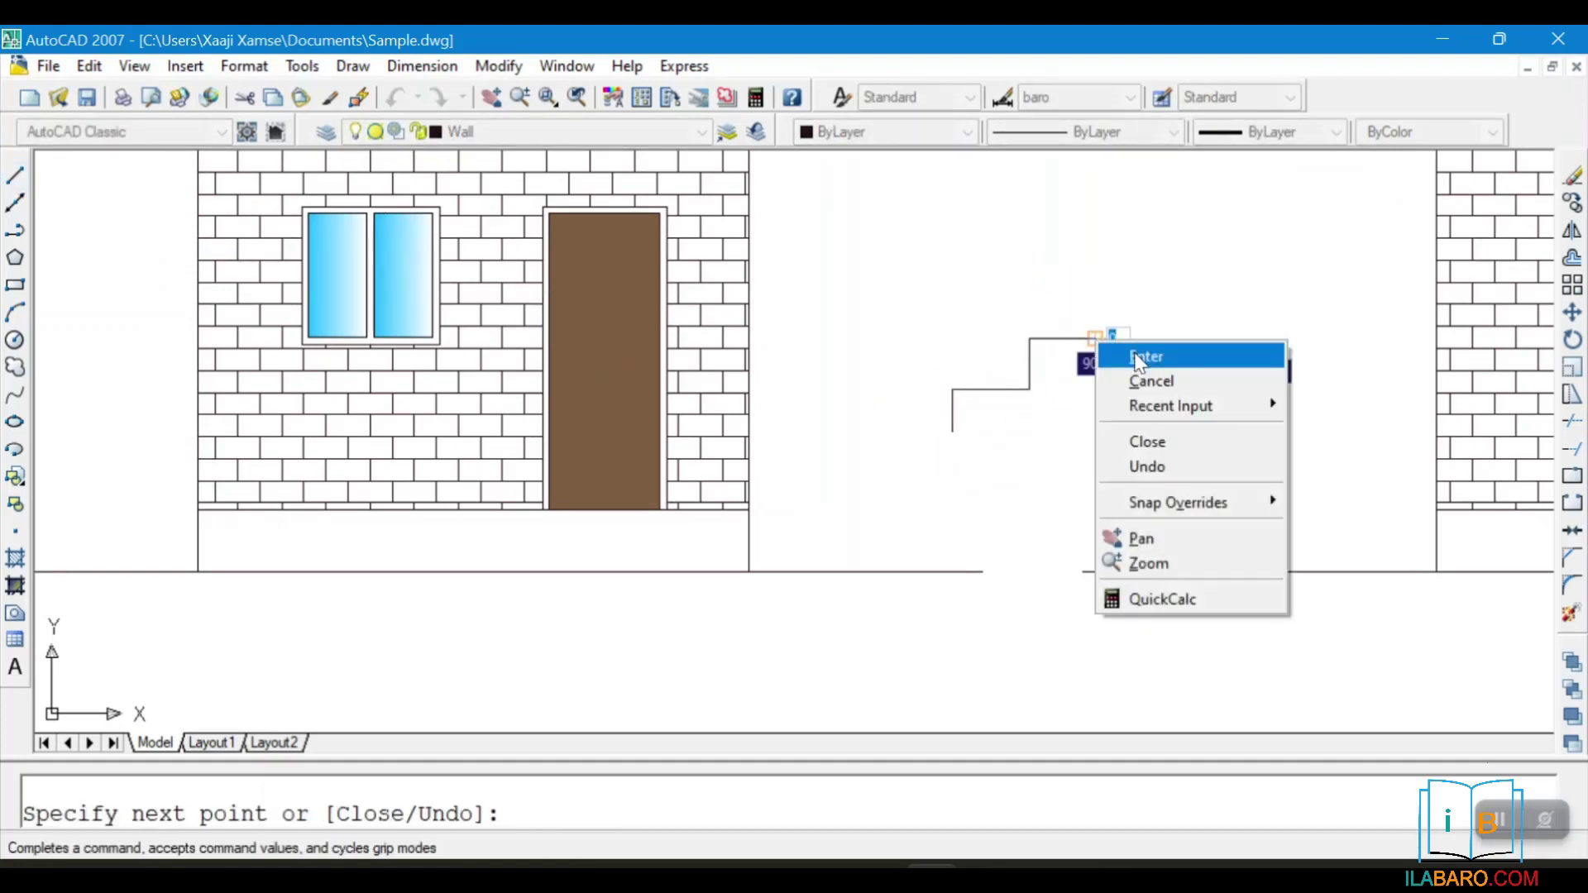
click(1142, 356)
scroll(988, 377, up, 3)
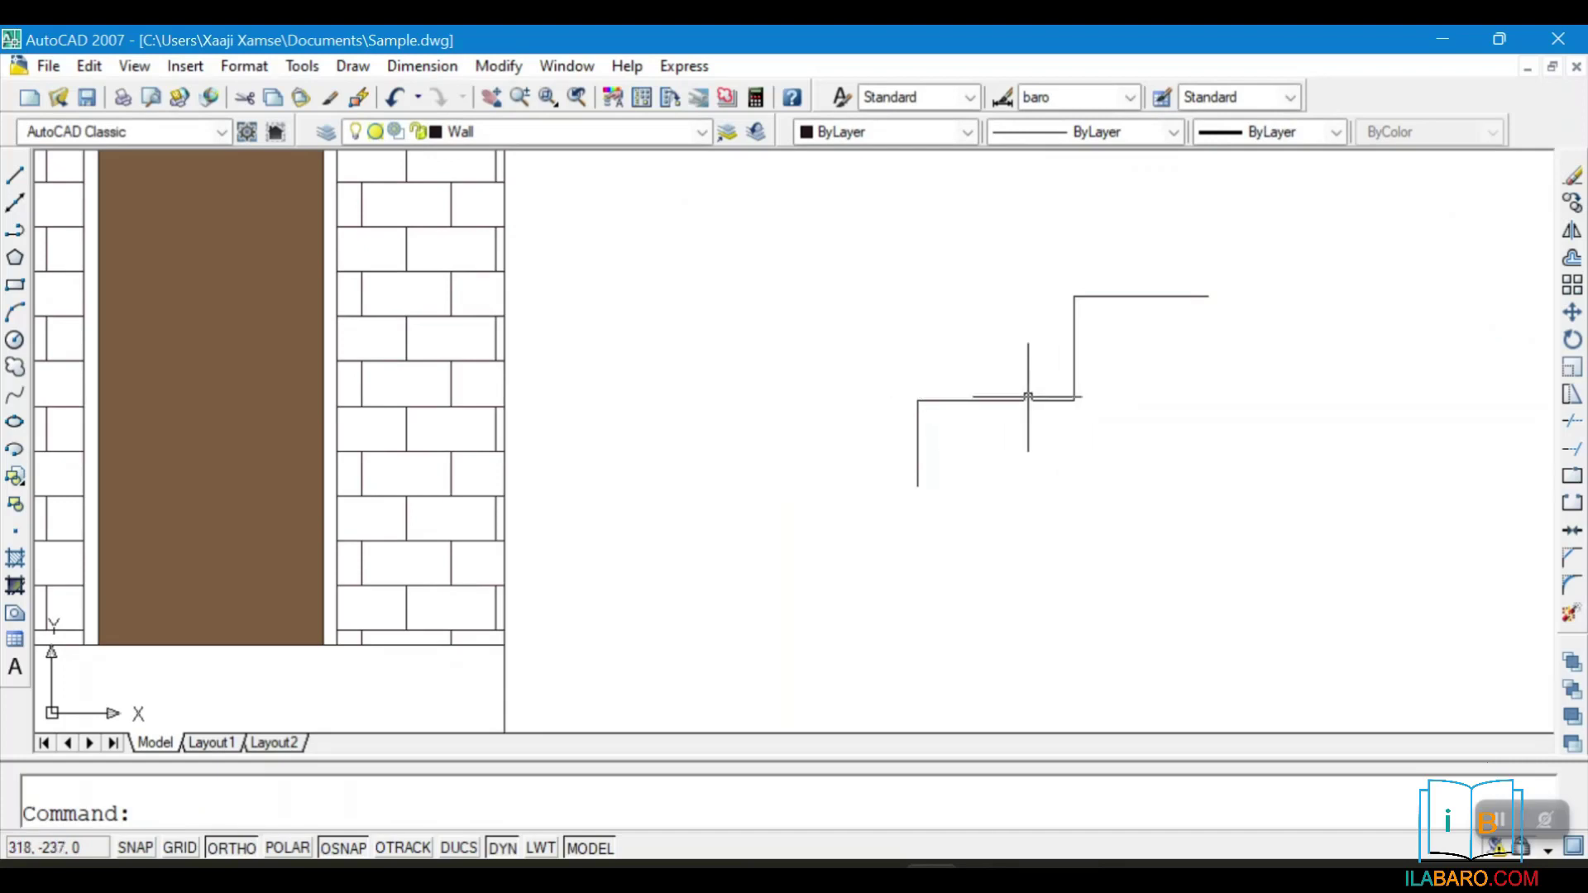
scroll(1076, 378, down, 5)
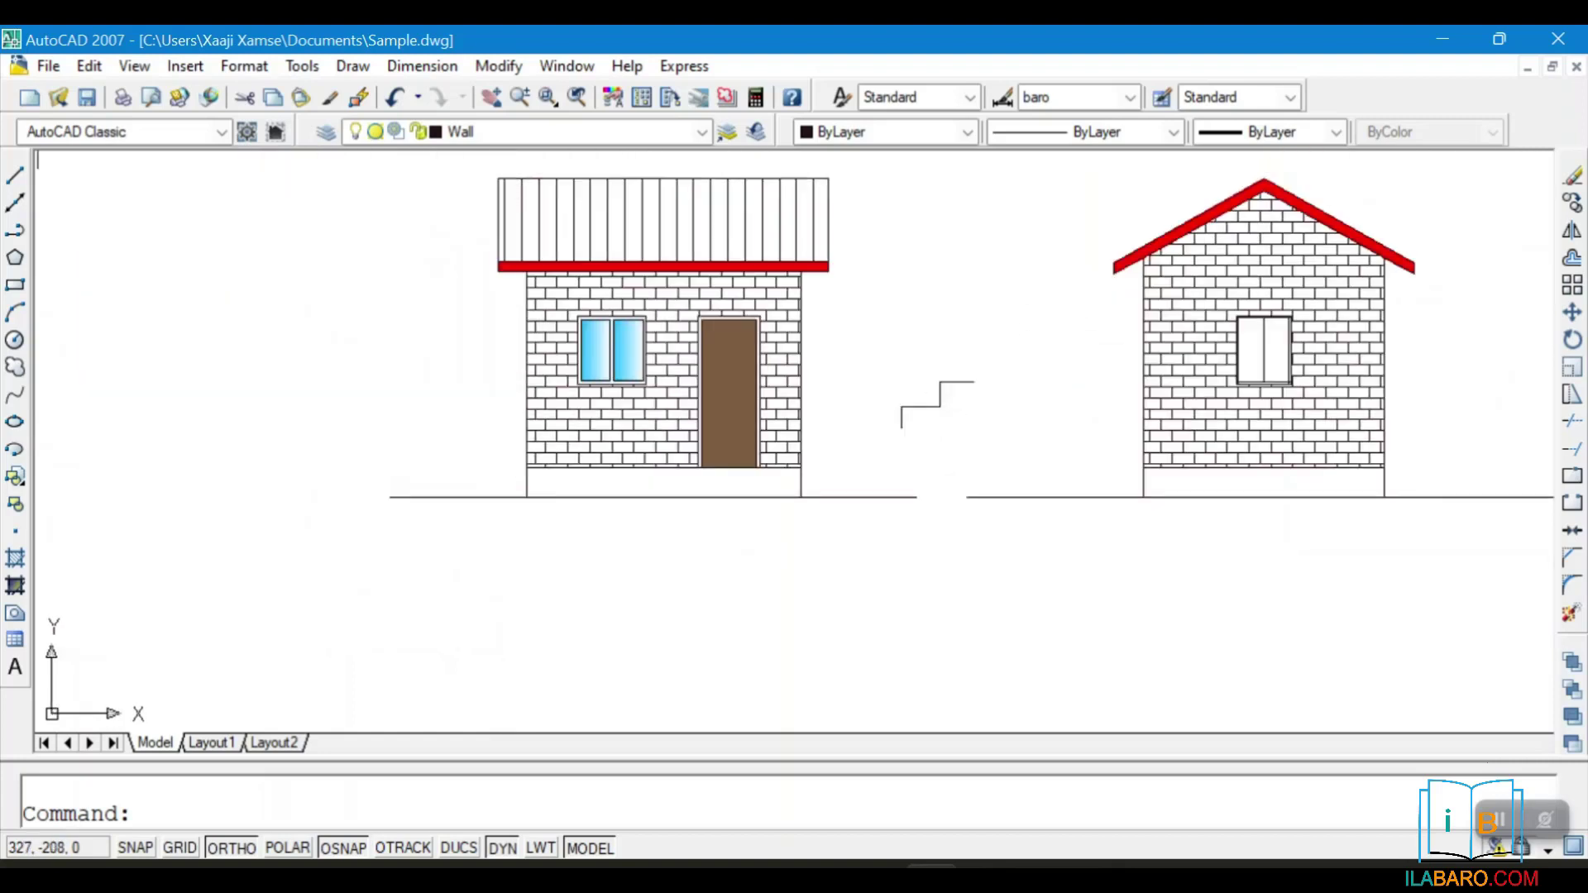
middle_drag(797, 231, 797, 578)
scroll(714, 358, up, 5)
scroll(714, 357, down, 4)
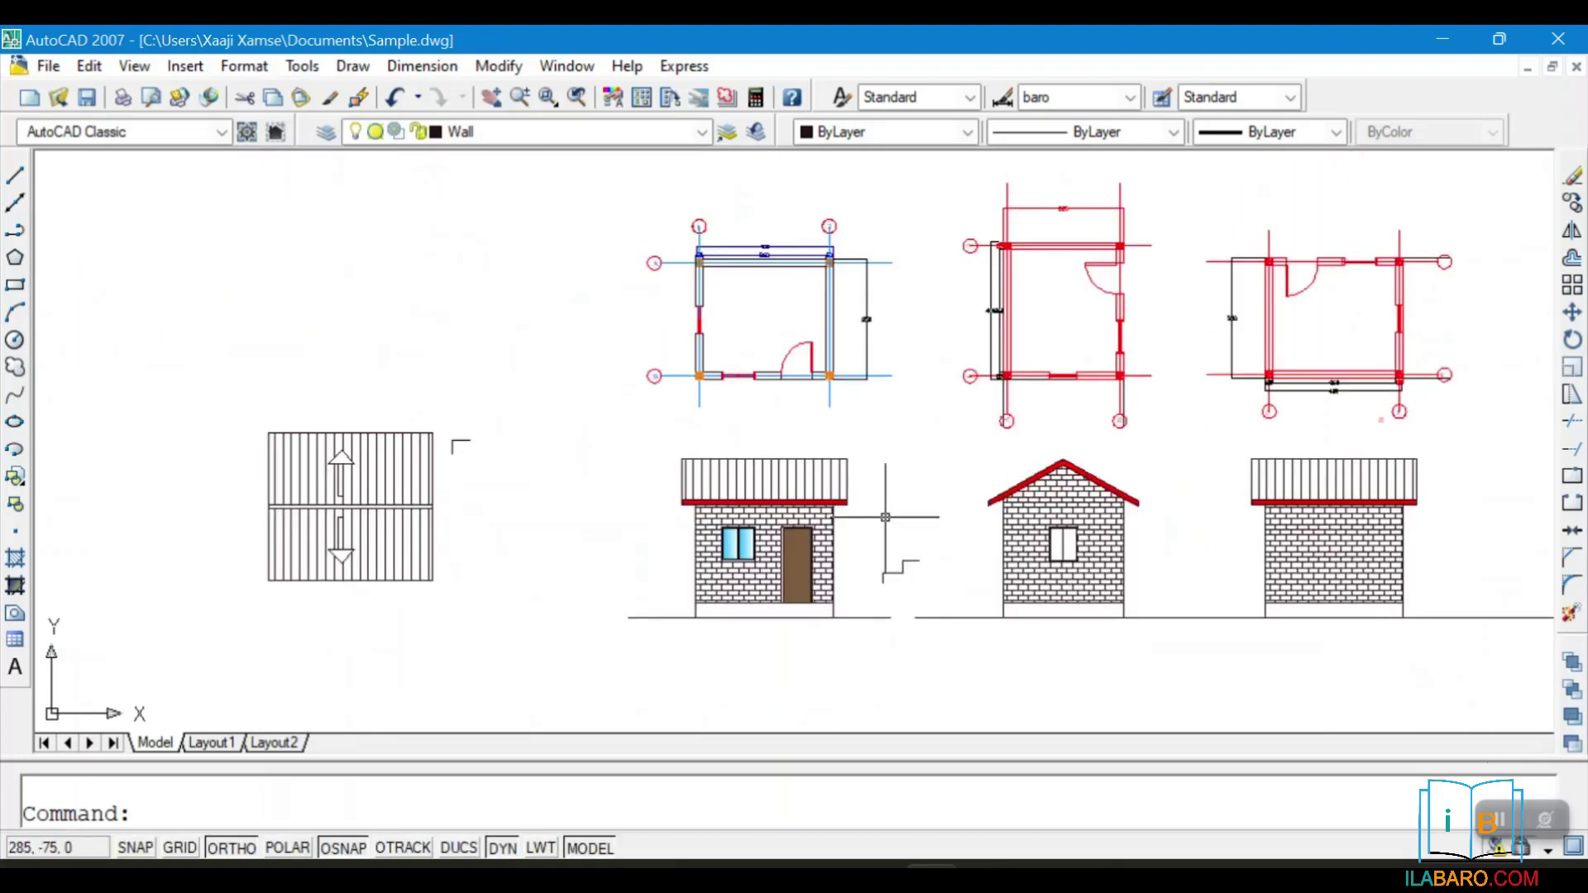
scroll(888, 575, up, 3)
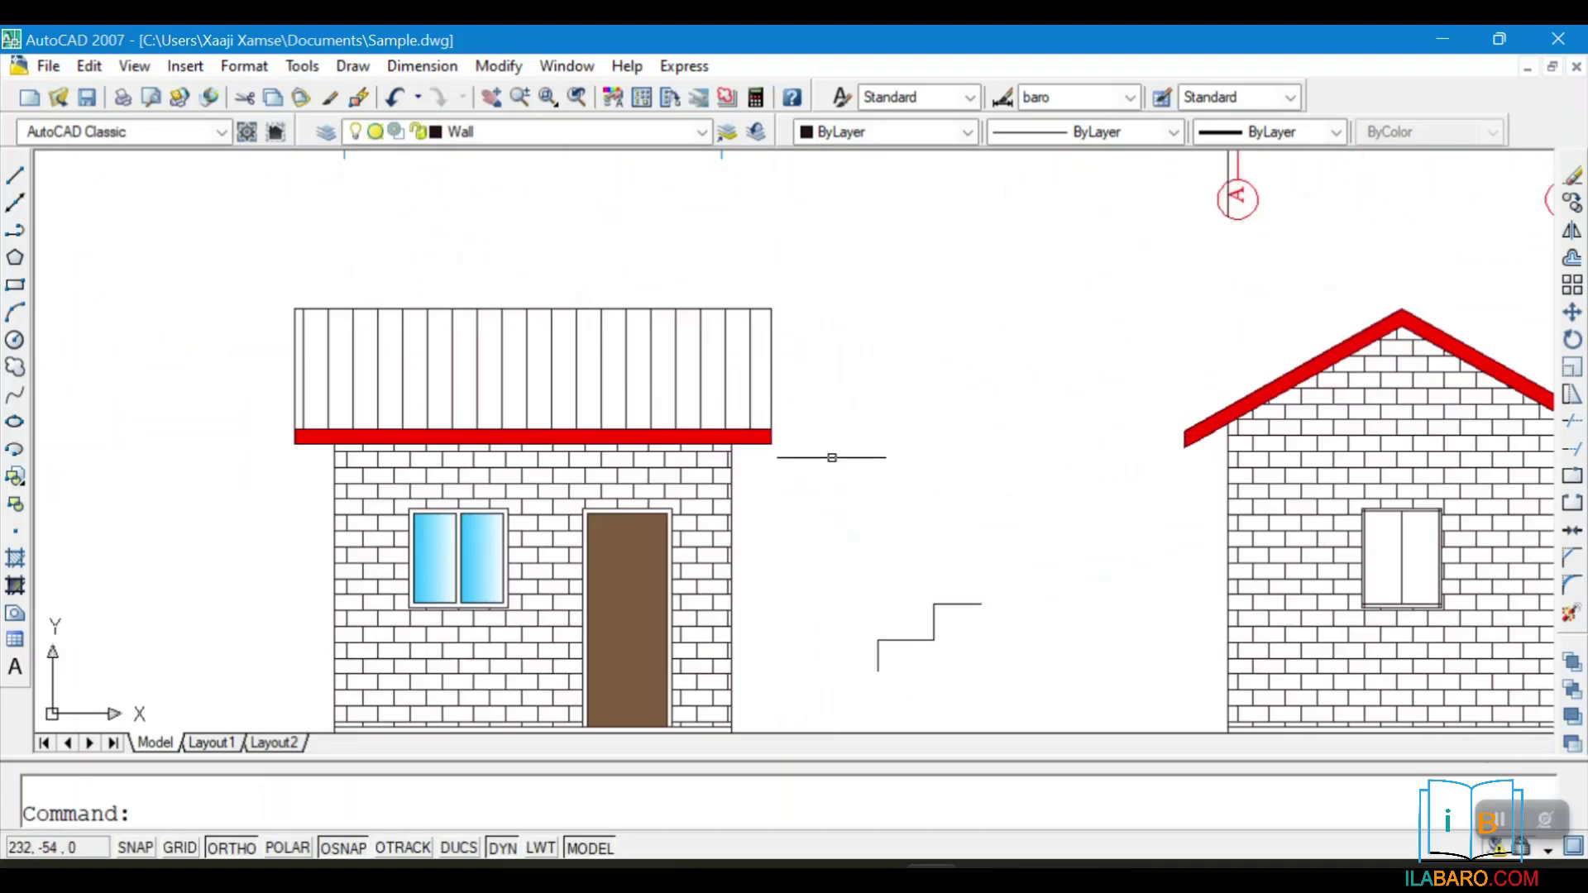
Draw a polyline outline 90 by 90 for the entrance steps, outward from the floor plan's door opening and back to the wall
scroll(832, 457, down, 4)
scroll(719, 315, up, 5)
scroll(655, 318, up, 5)
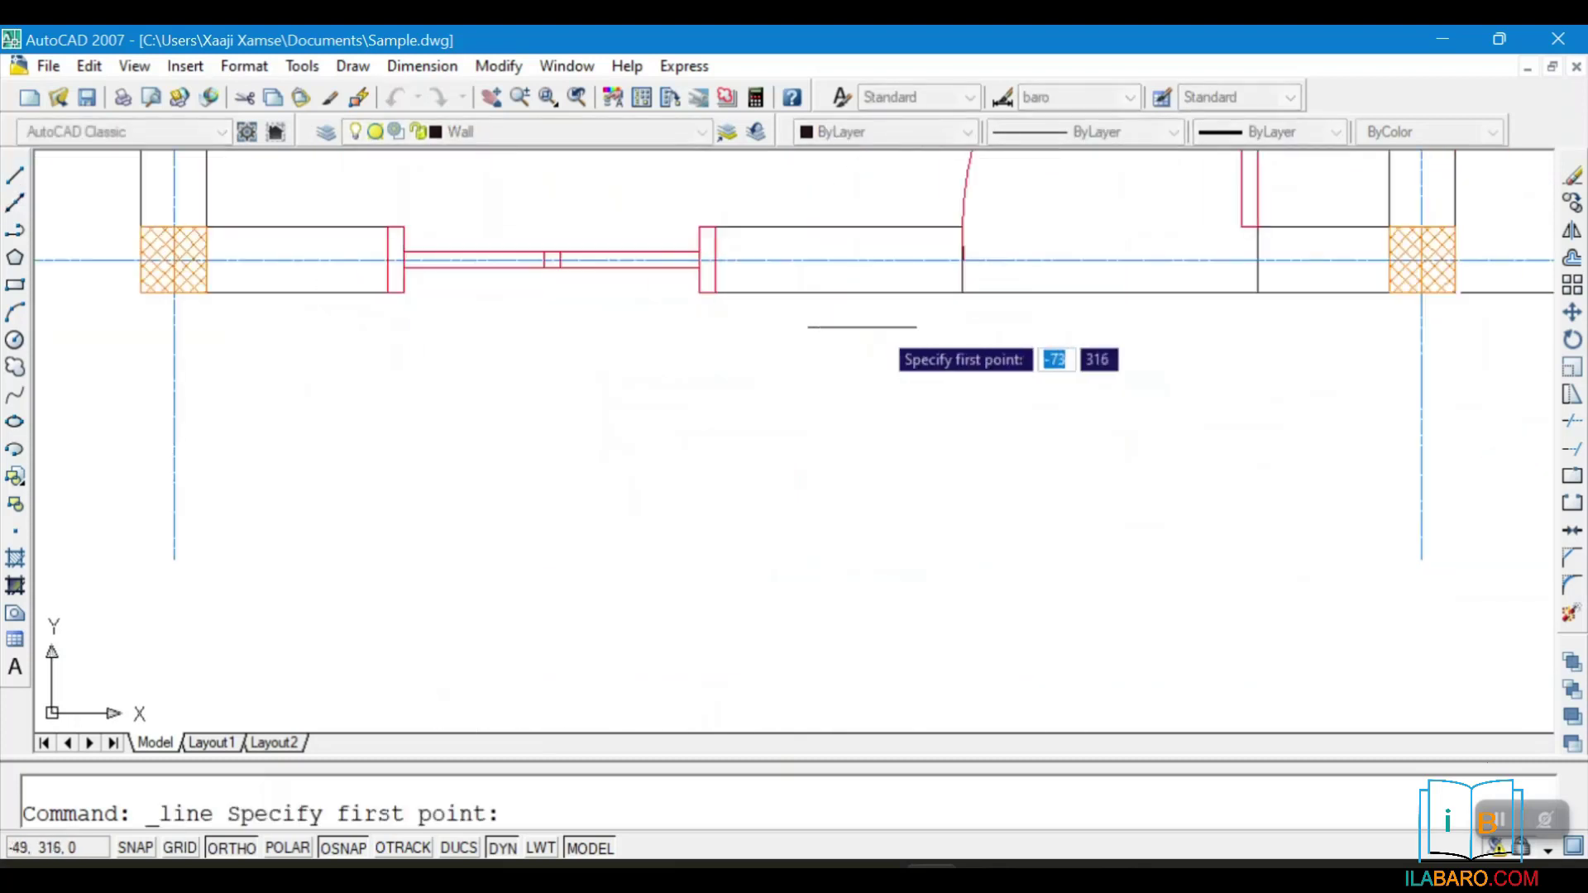
click(21, 231)
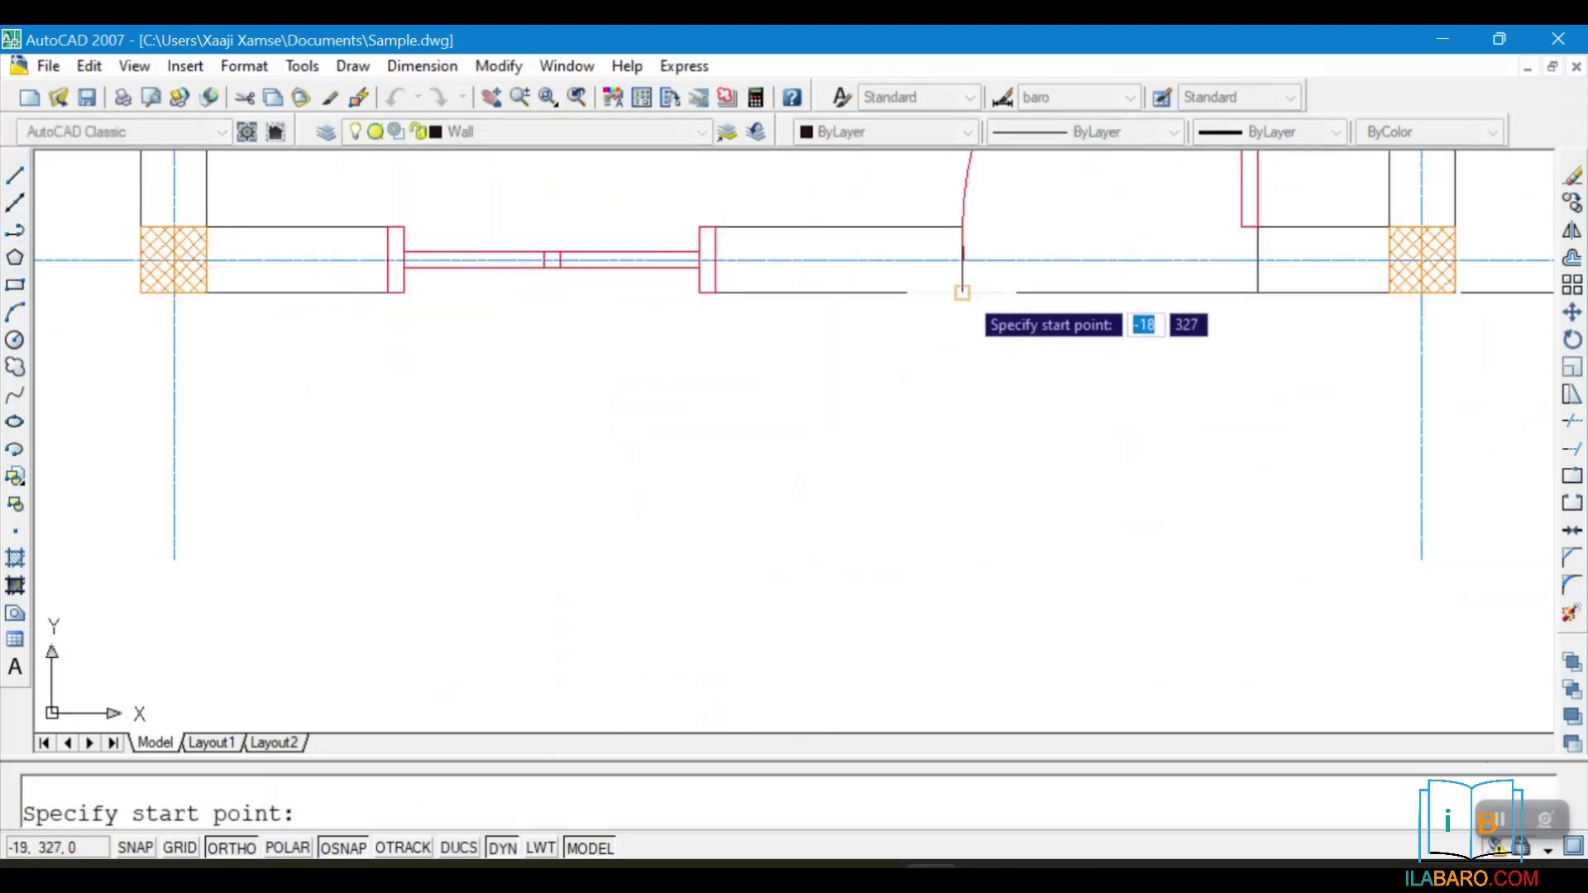
click(962, 292)
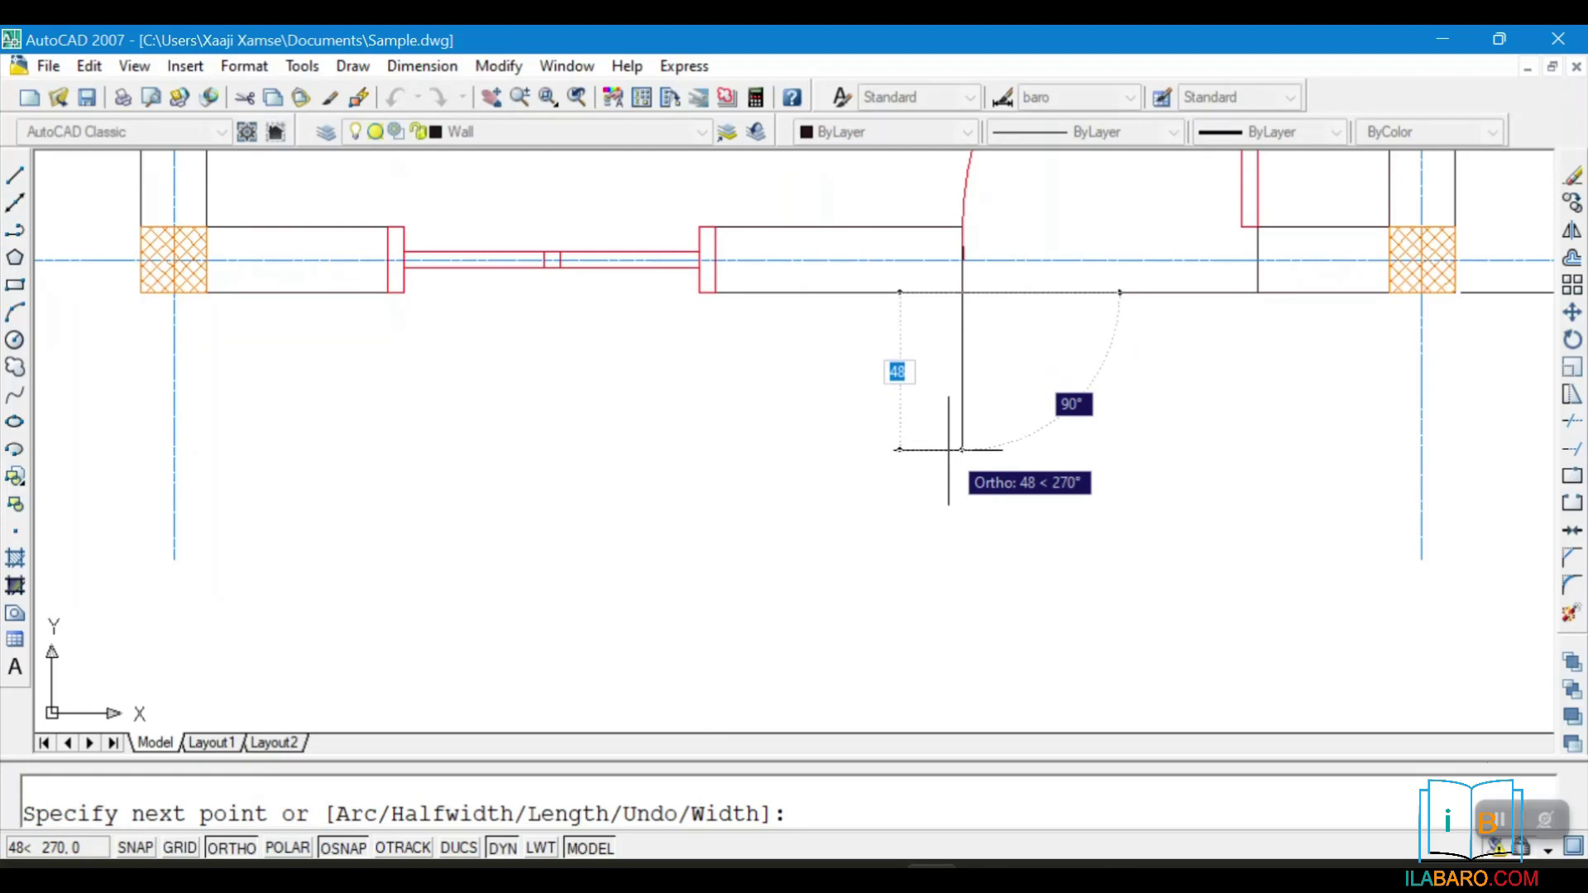
text(90)
key(Return)
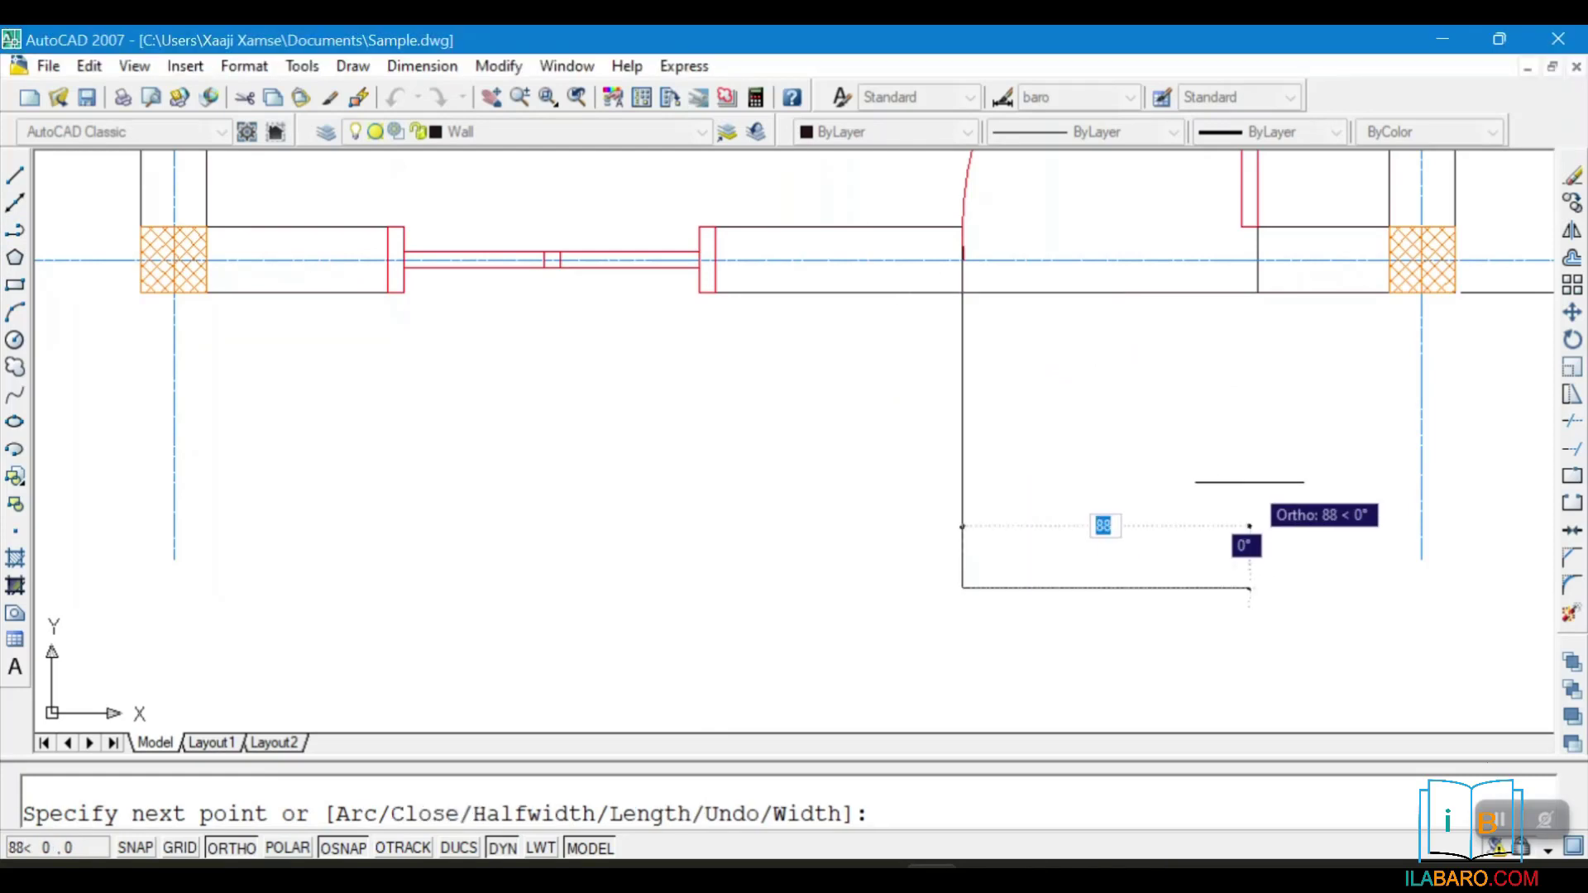
text(90)
key(Return)
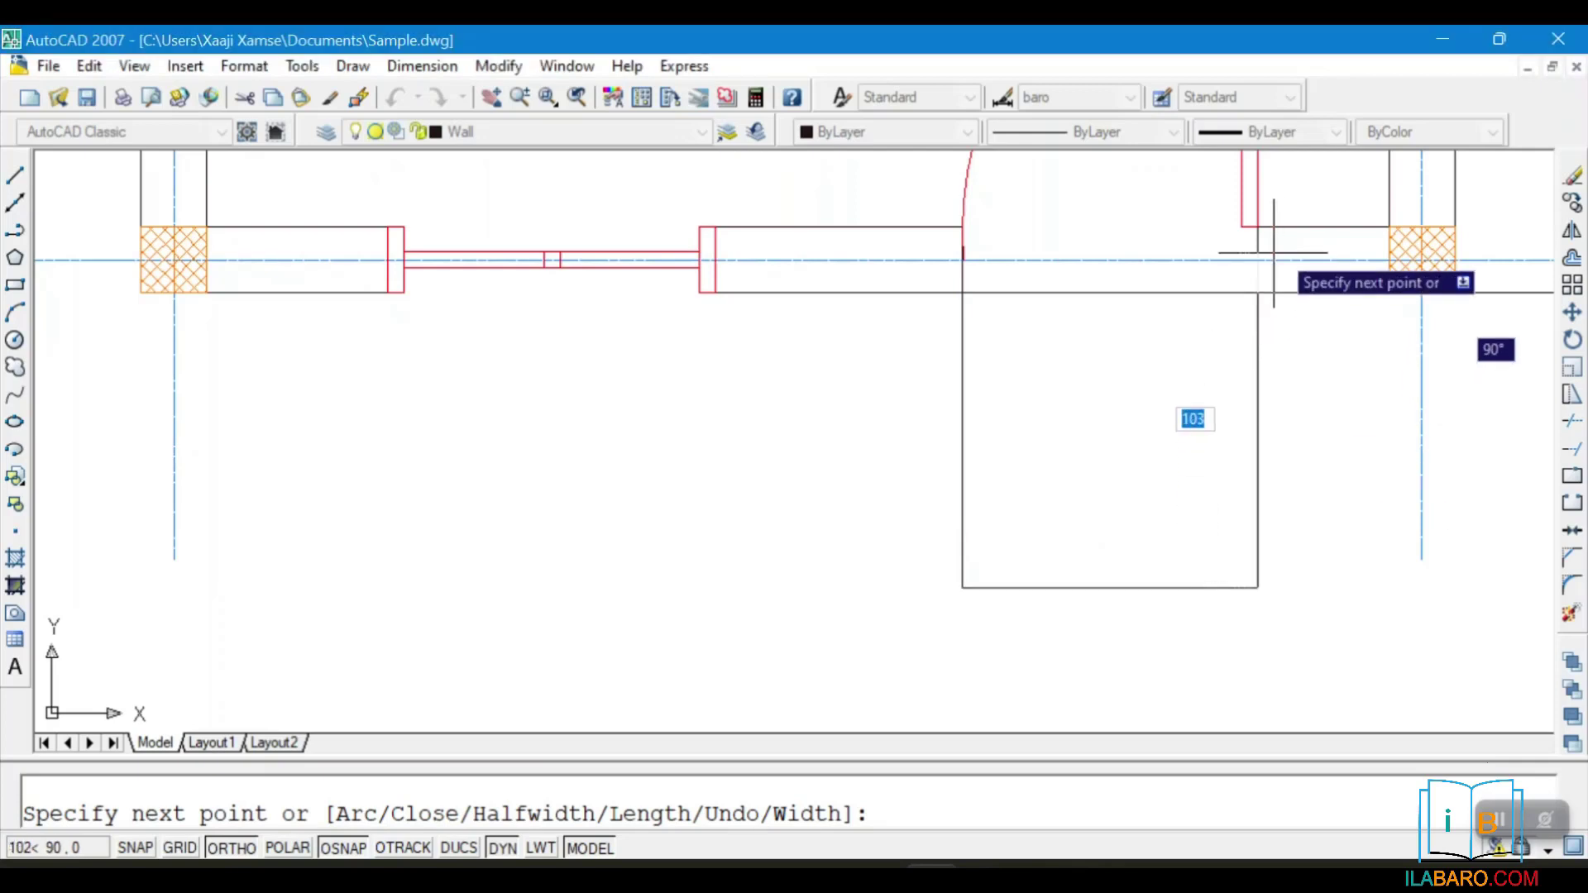
right_click(962, 292)
click(1030, 313)
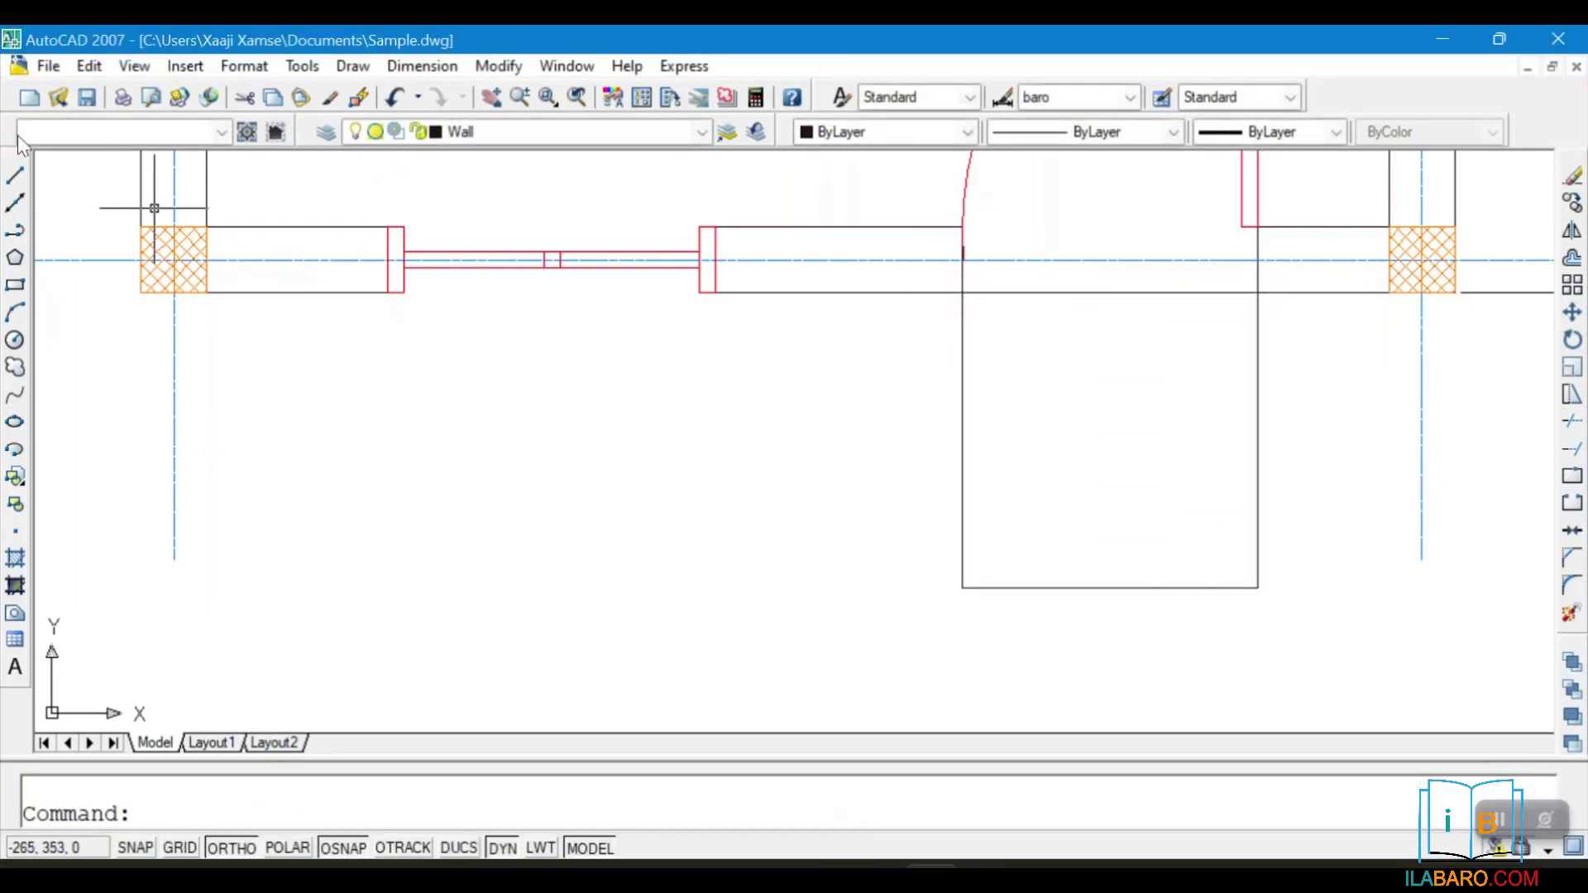
Draw a horizontal line across the floor plan's door opening along the outer wall face, between the two sides of the entrance outline
click(17, 175)
click(962, 292)
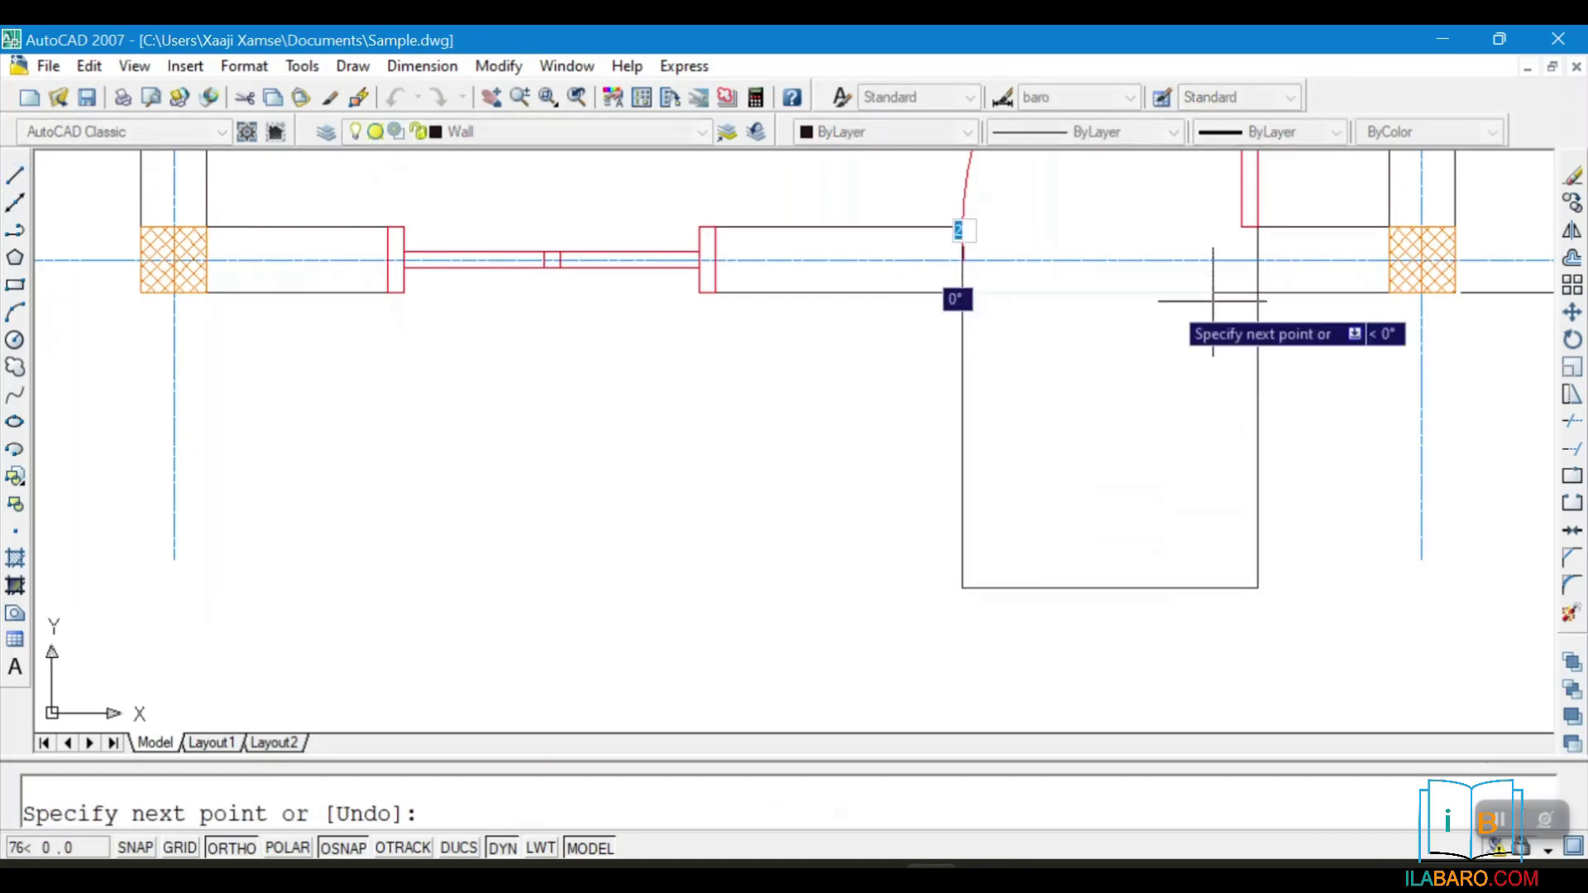
right_click(1259, 292)
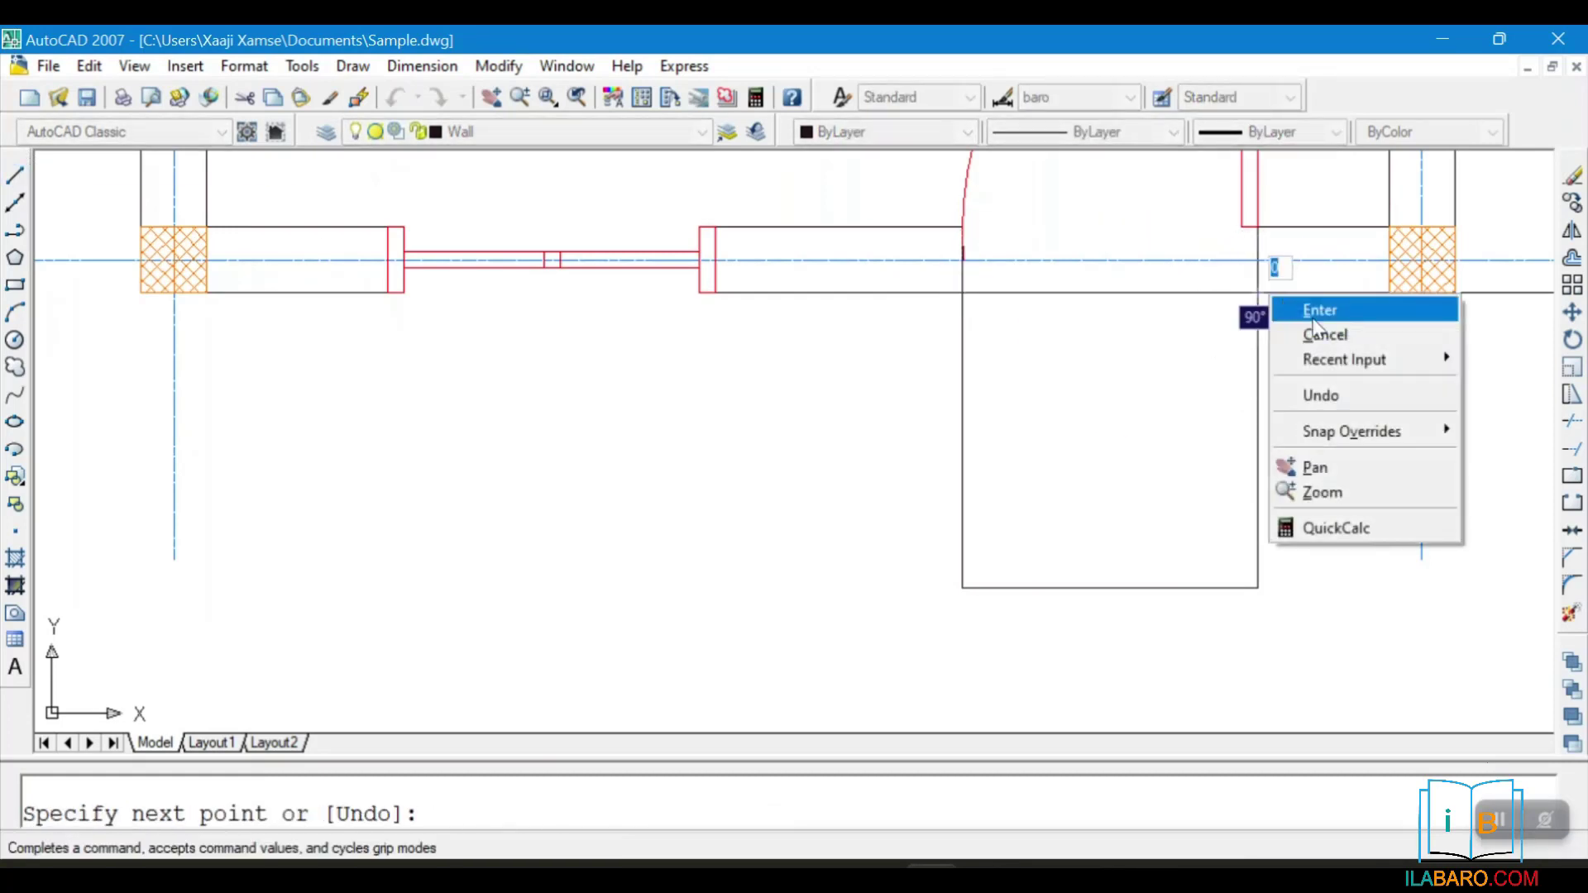
click(1299, 307)
Offset the door opening line outward twice at a distance of 30 to divide the entrance outline into three treads
text(o)
key(Return)
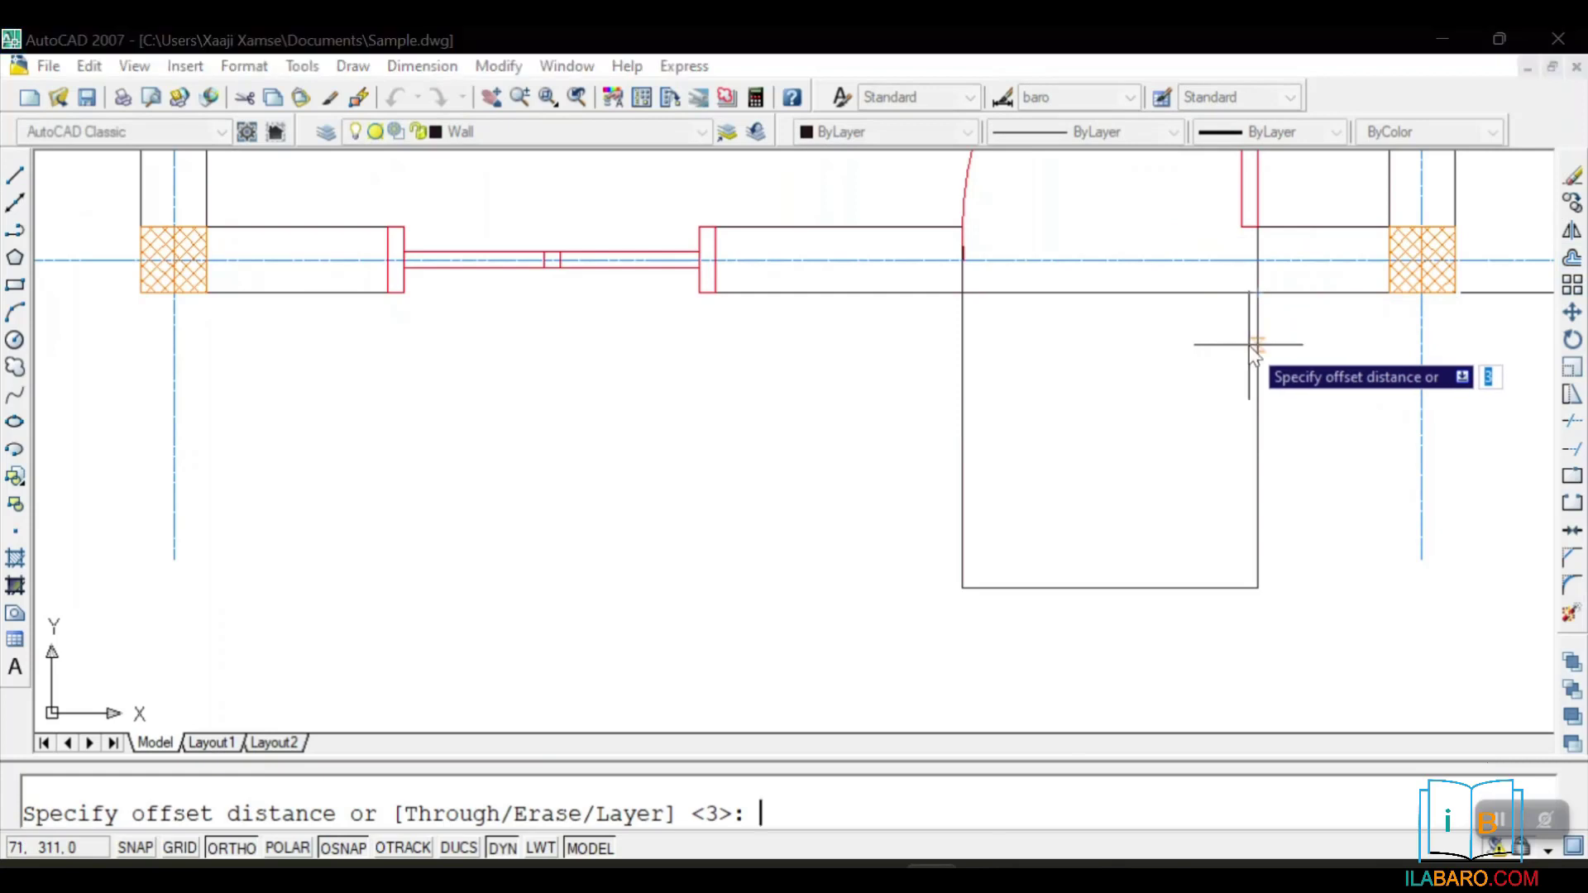
text(30)
key(Return)
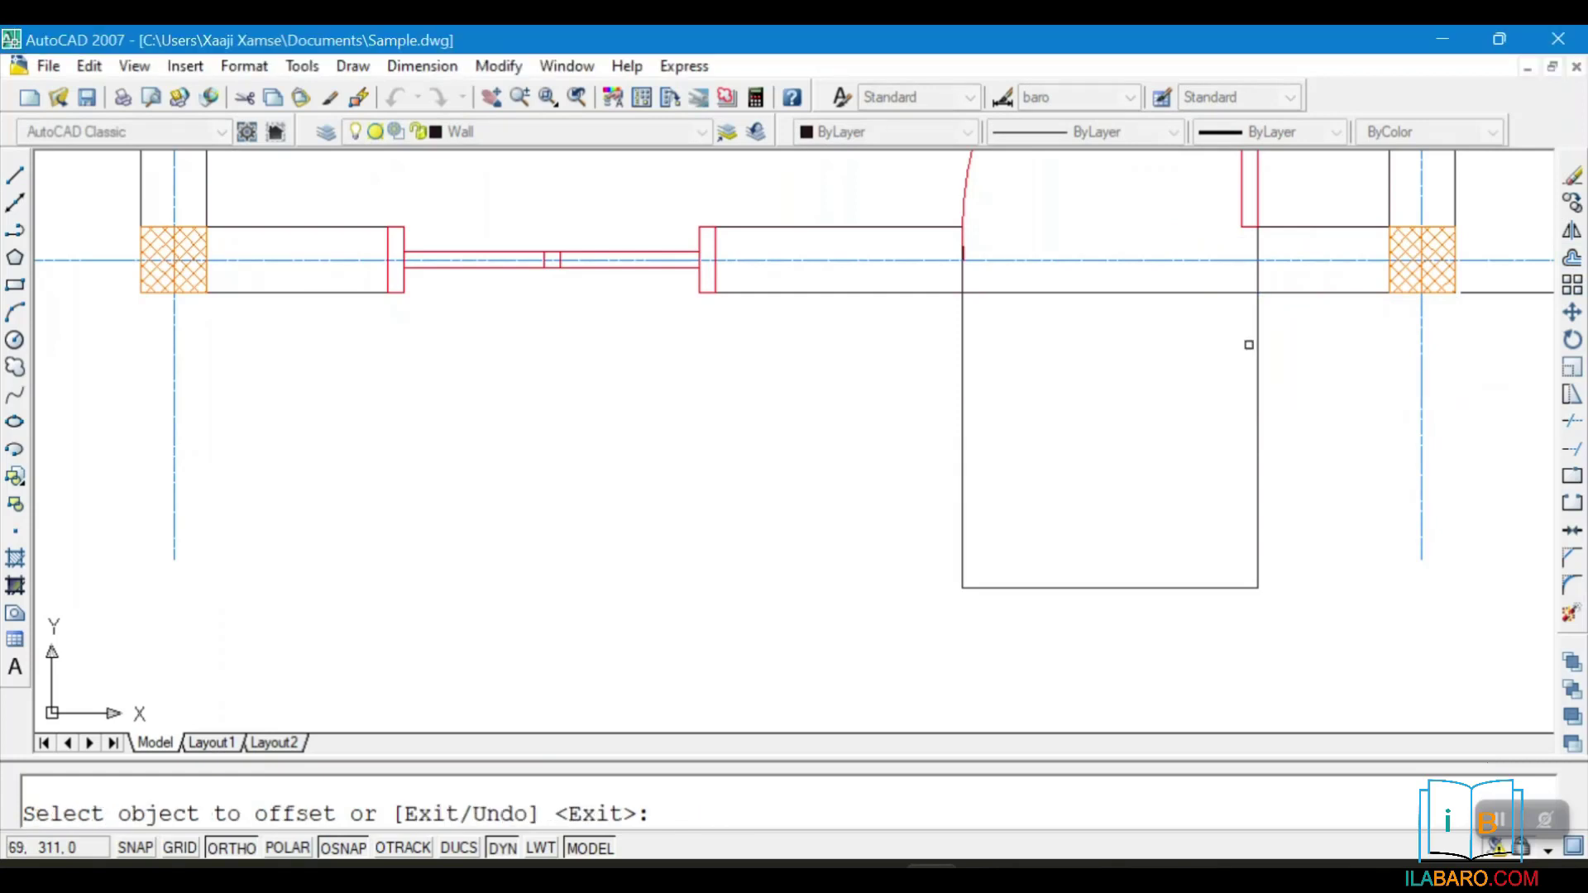
click(1170, 293)
click(1174, 347)
click(1141, 391)
click(1045, 411)
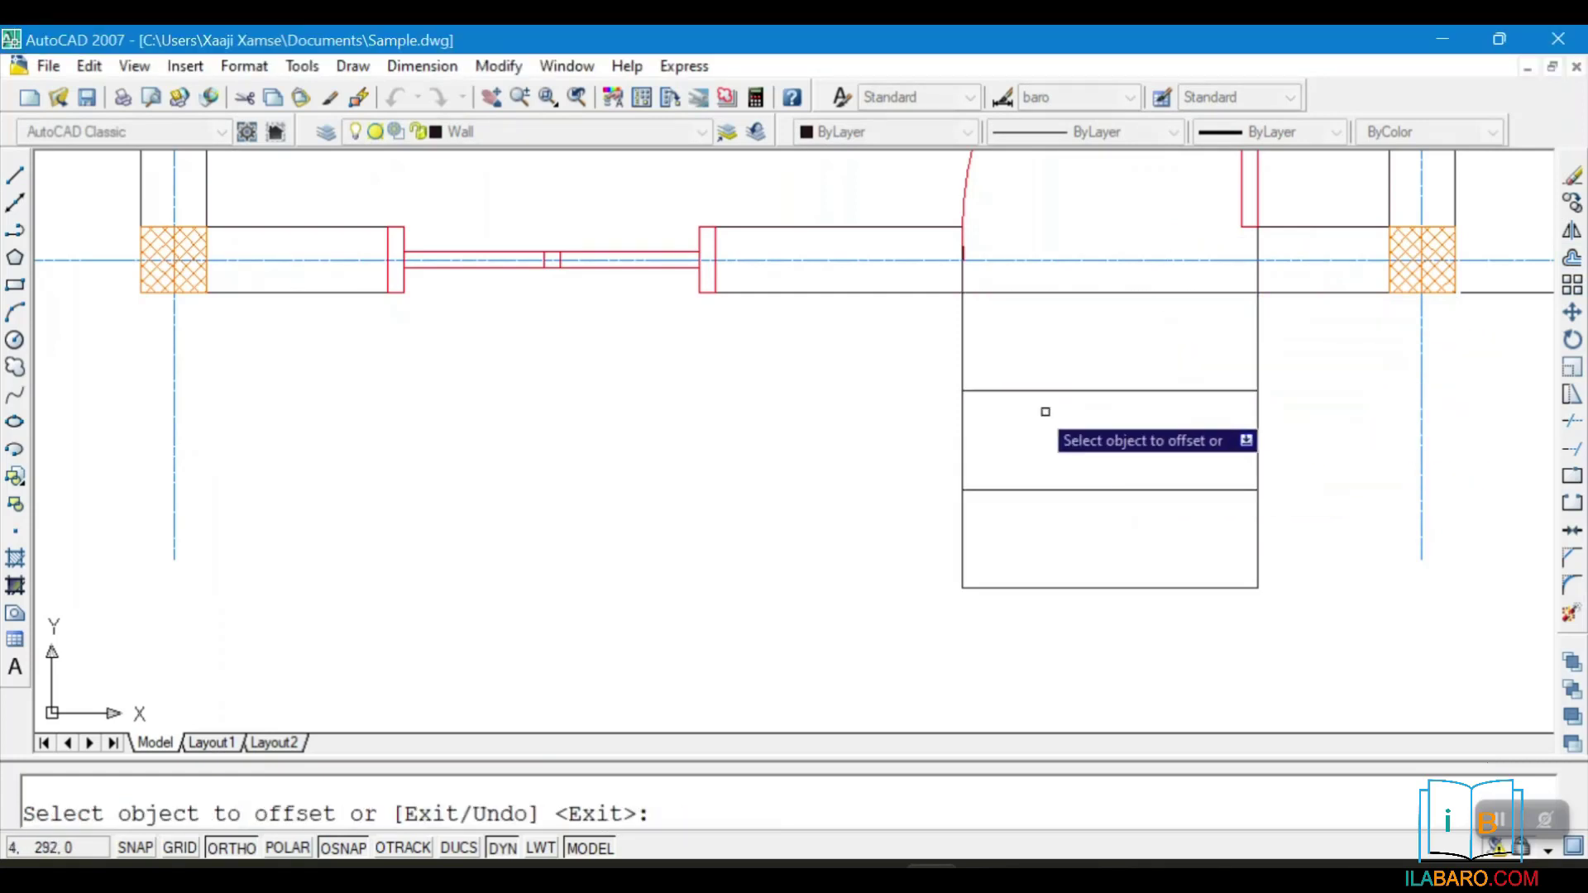
Draw a vertical line from the door frame's lower left corner down to the ground line in the front elevation
scroll(1045, 411, down, 8)
scroll(1027, 538, up, 5)
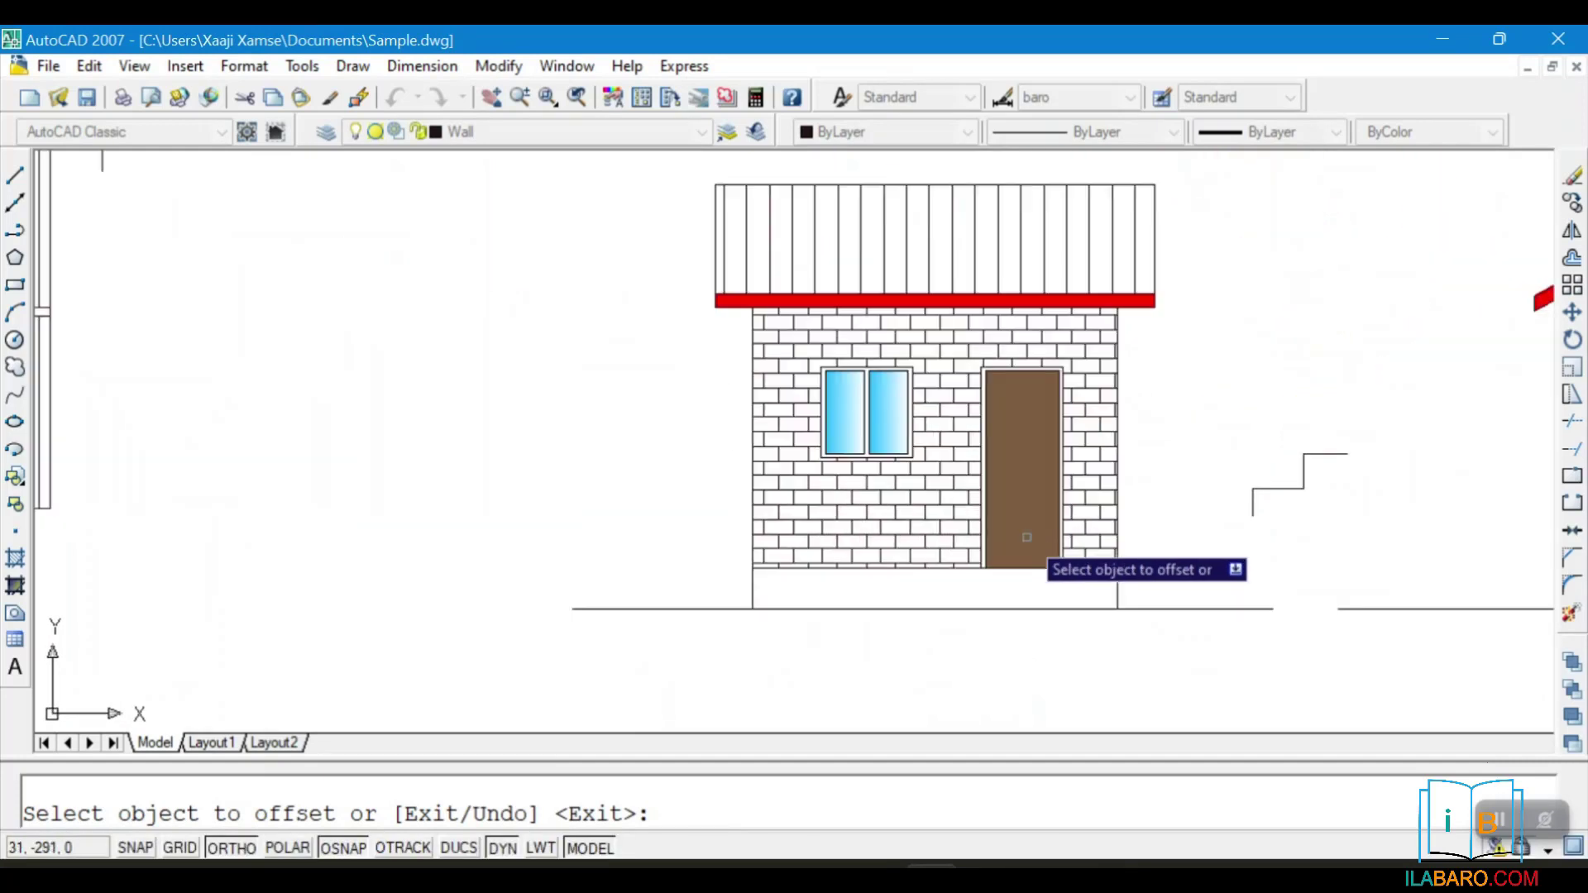
scroll(1027, 537, up, 3)
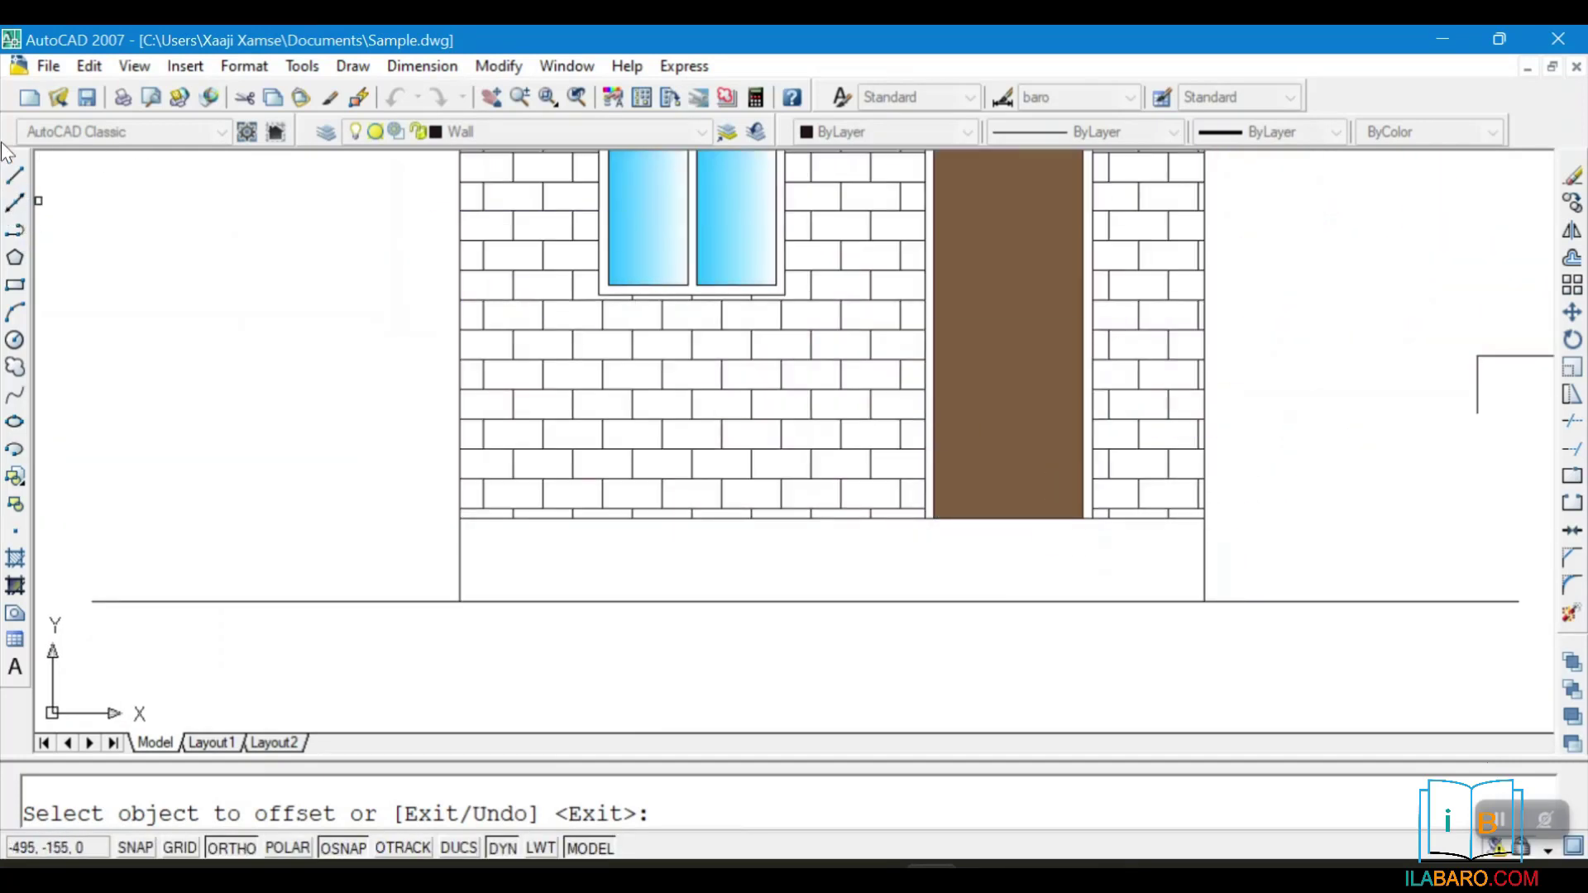
click(15, 230)
click(15, 174)
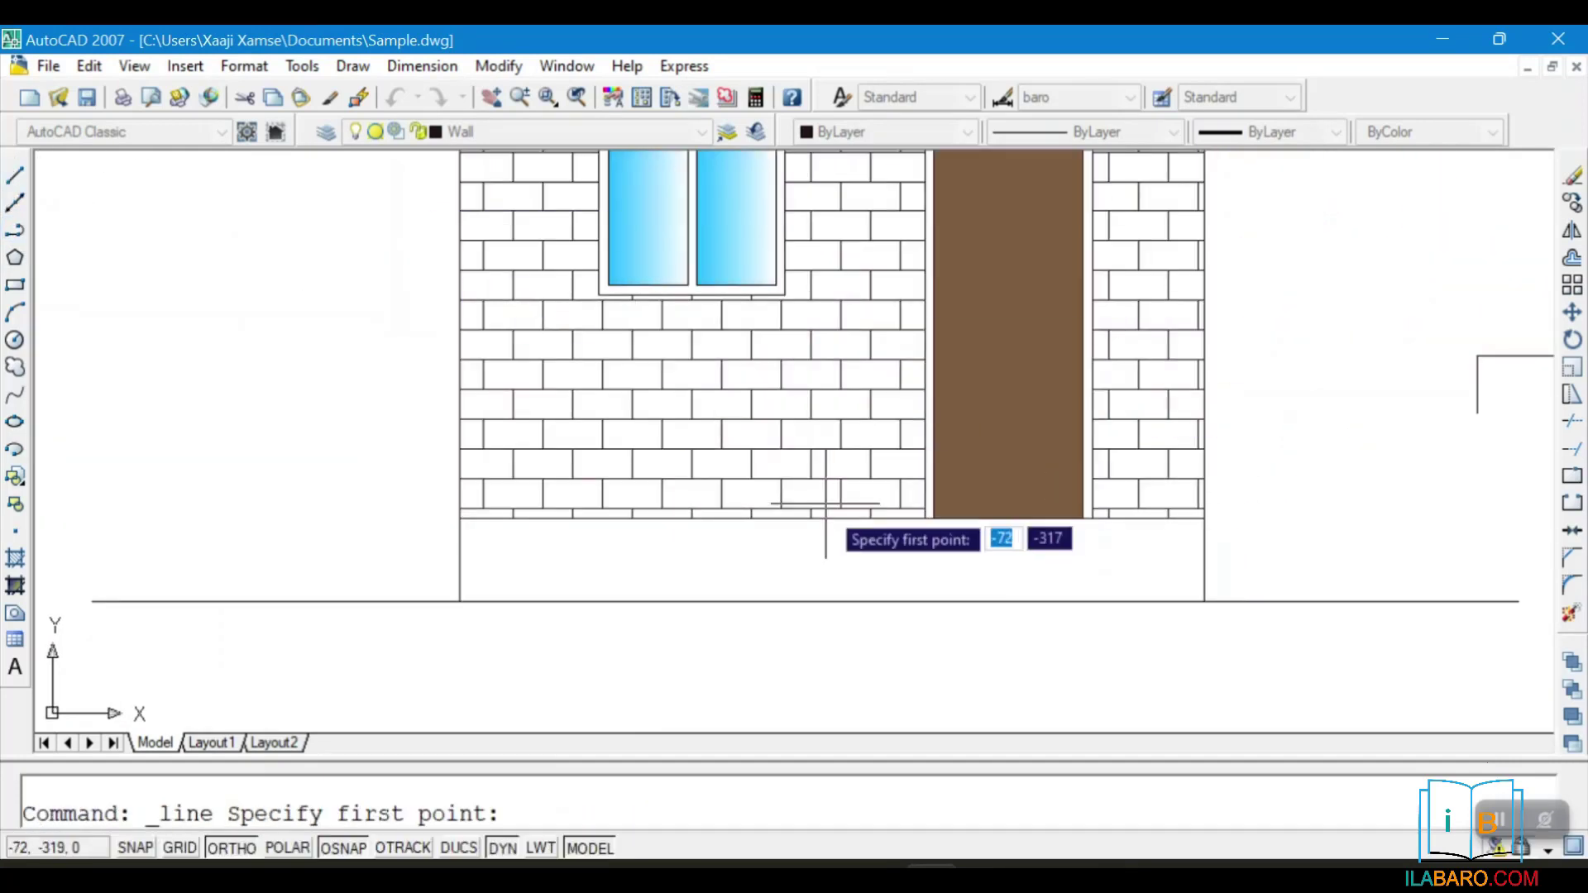
scroll(976, 511, up, 3)
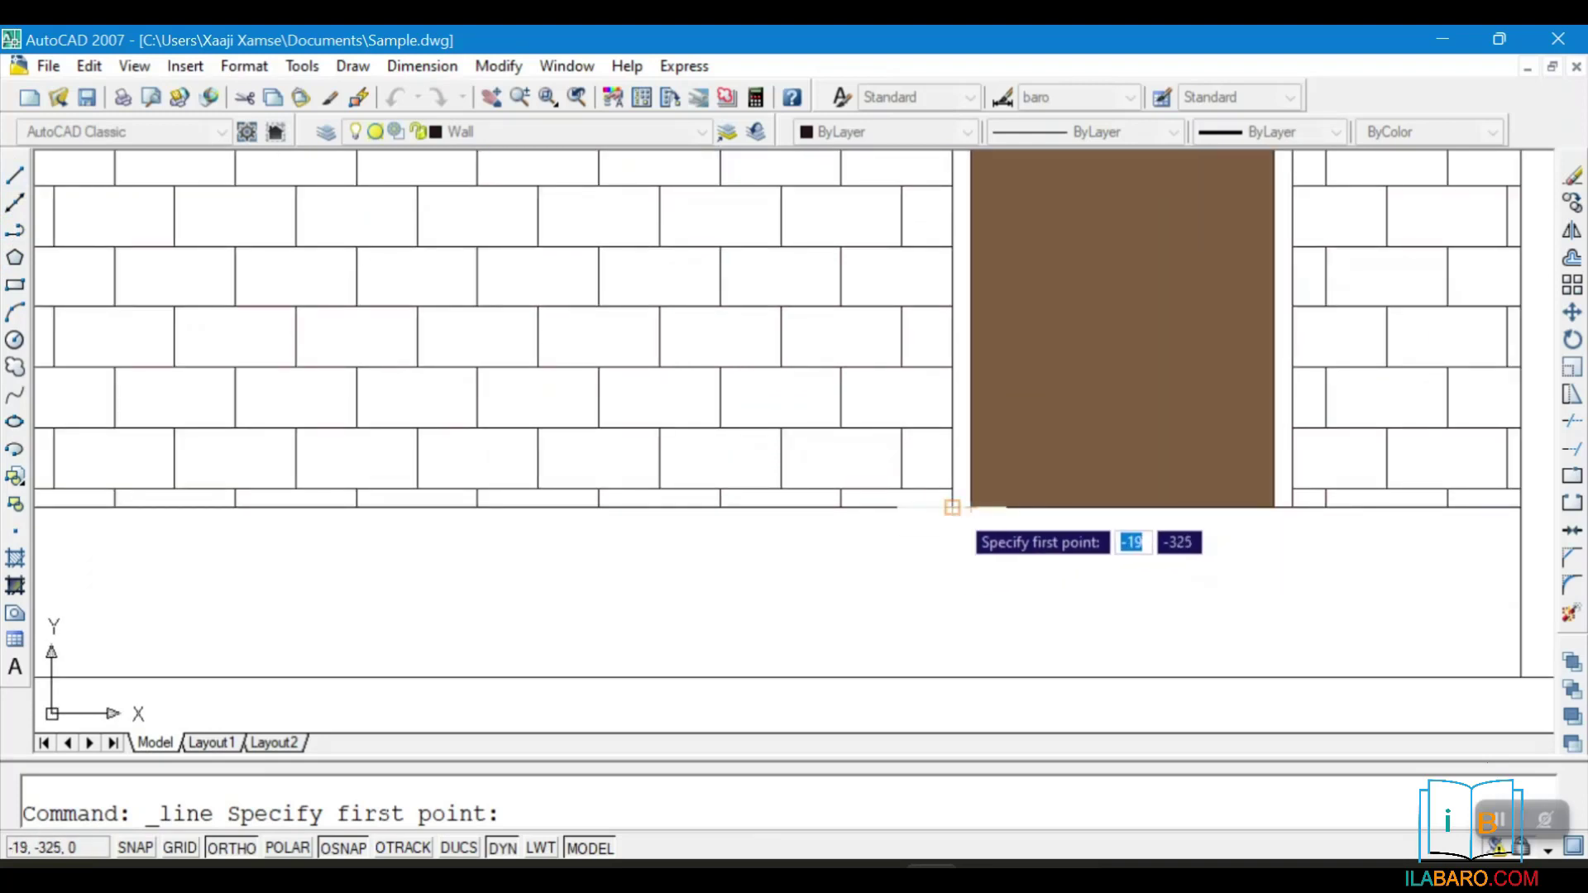
click(952, 507)
right_click(988, 413)
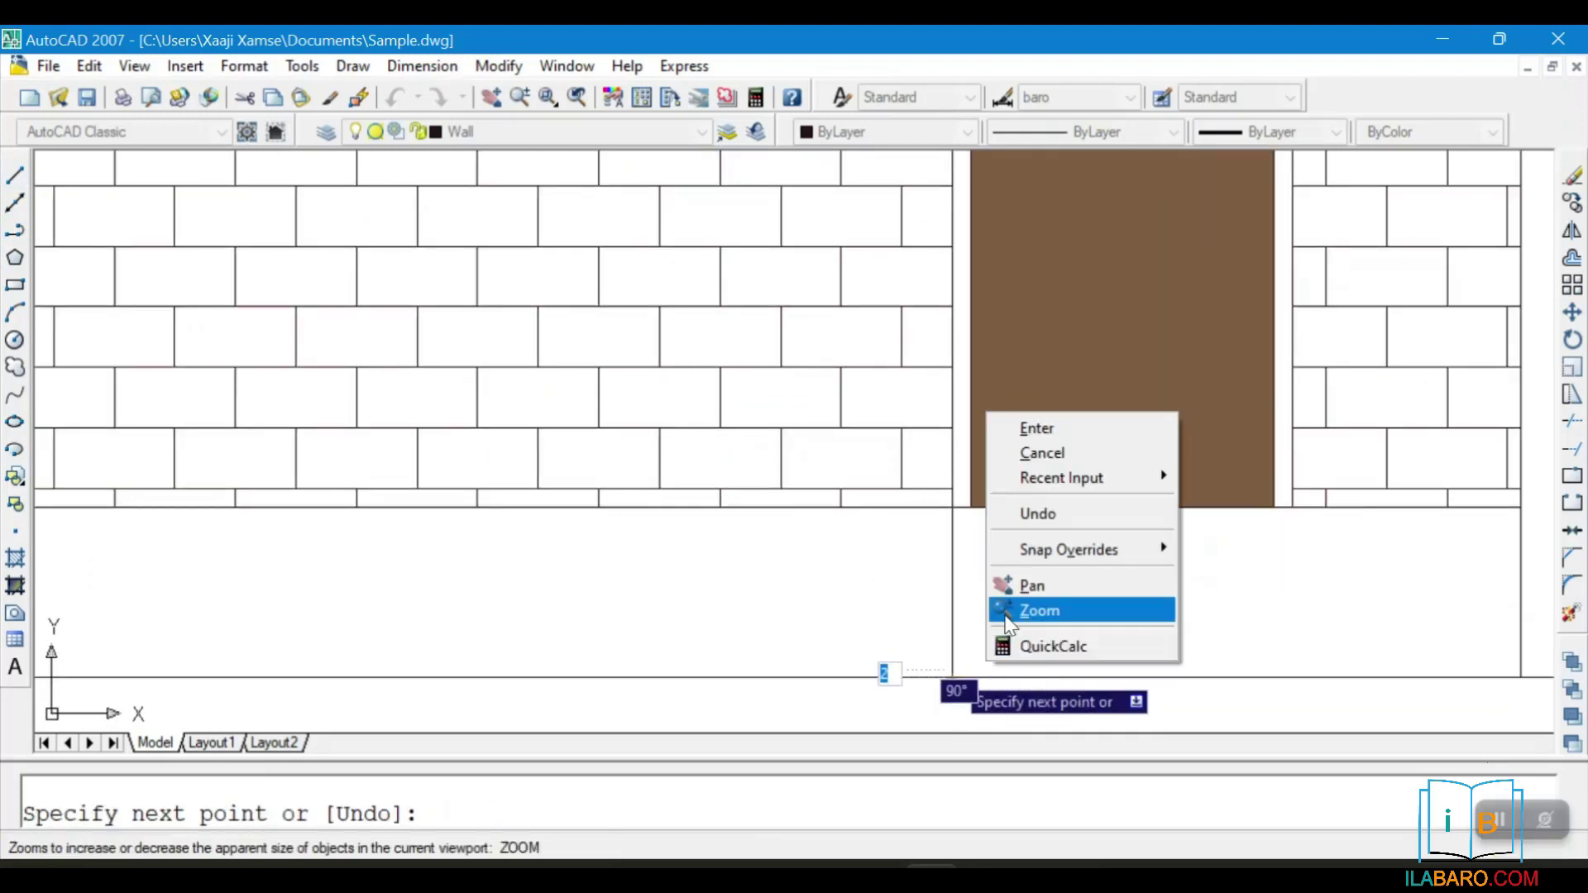
click(1034, 430)
Draw a matching vertical line from the door frame's lower right corner down to the ground line
key(Return)
click(1293, 507)
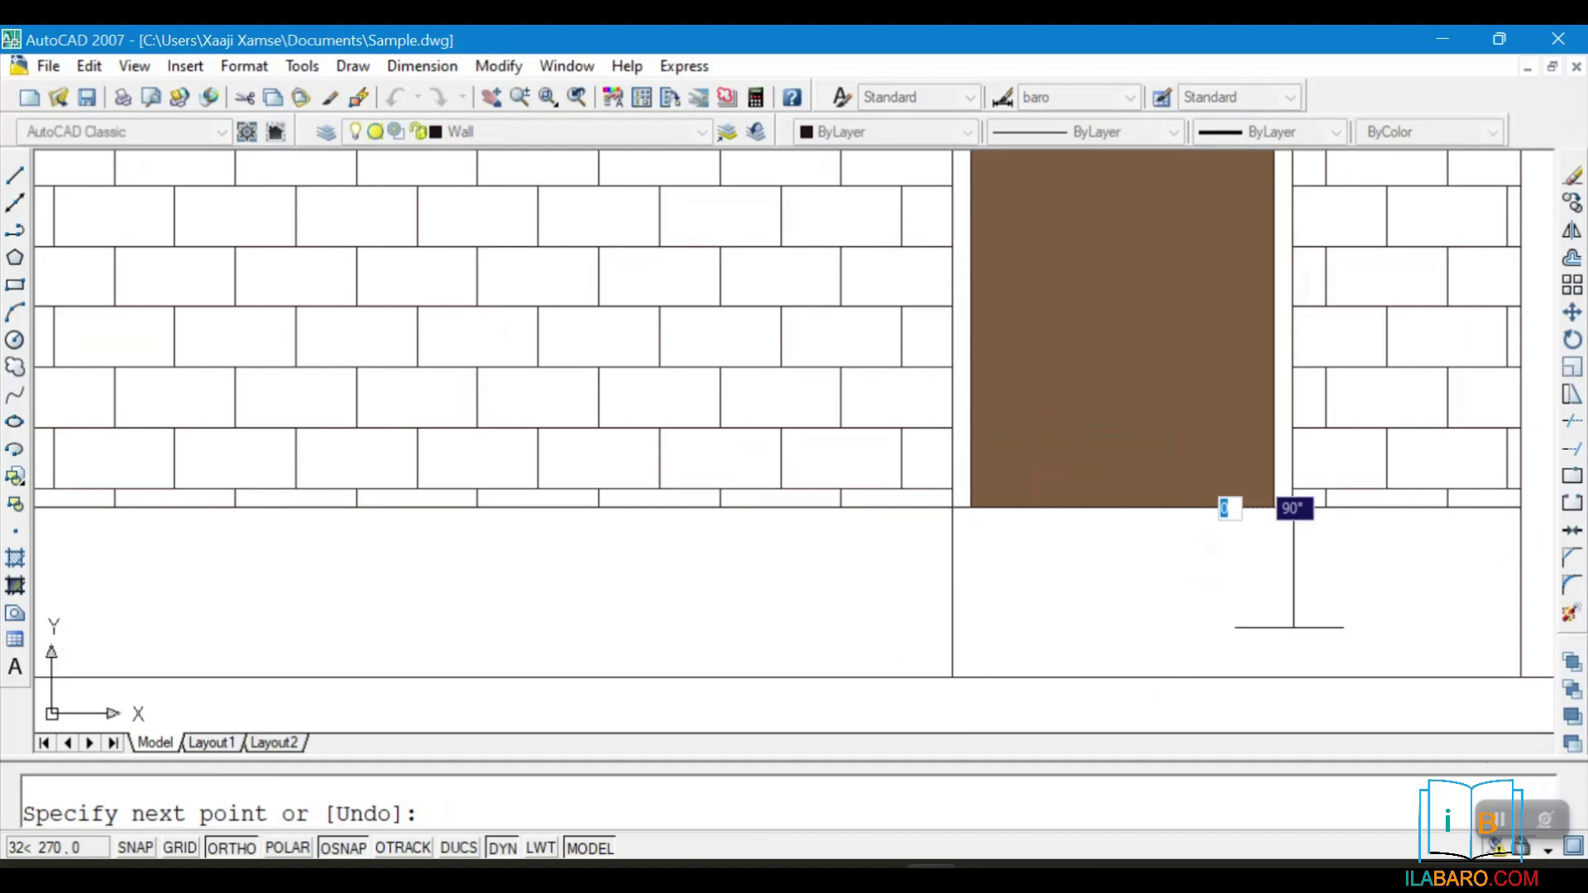
right_click(1297, 668)
click(1357, 444)
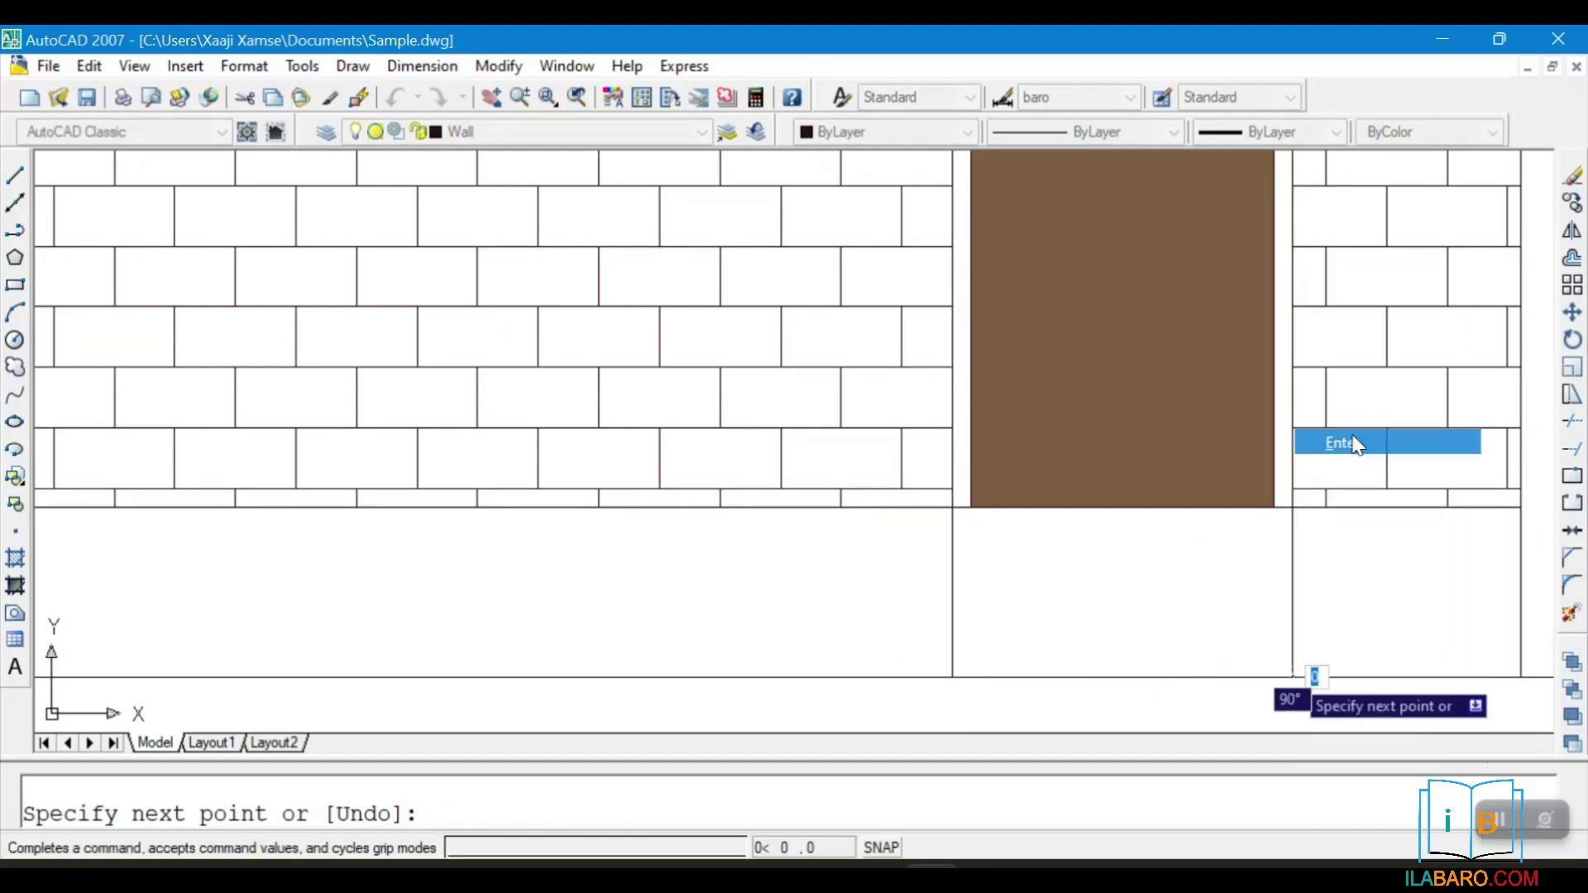
Draw a horizontal line along the ground between the lower ends of the two vertical lines below the door
click(15, 174)
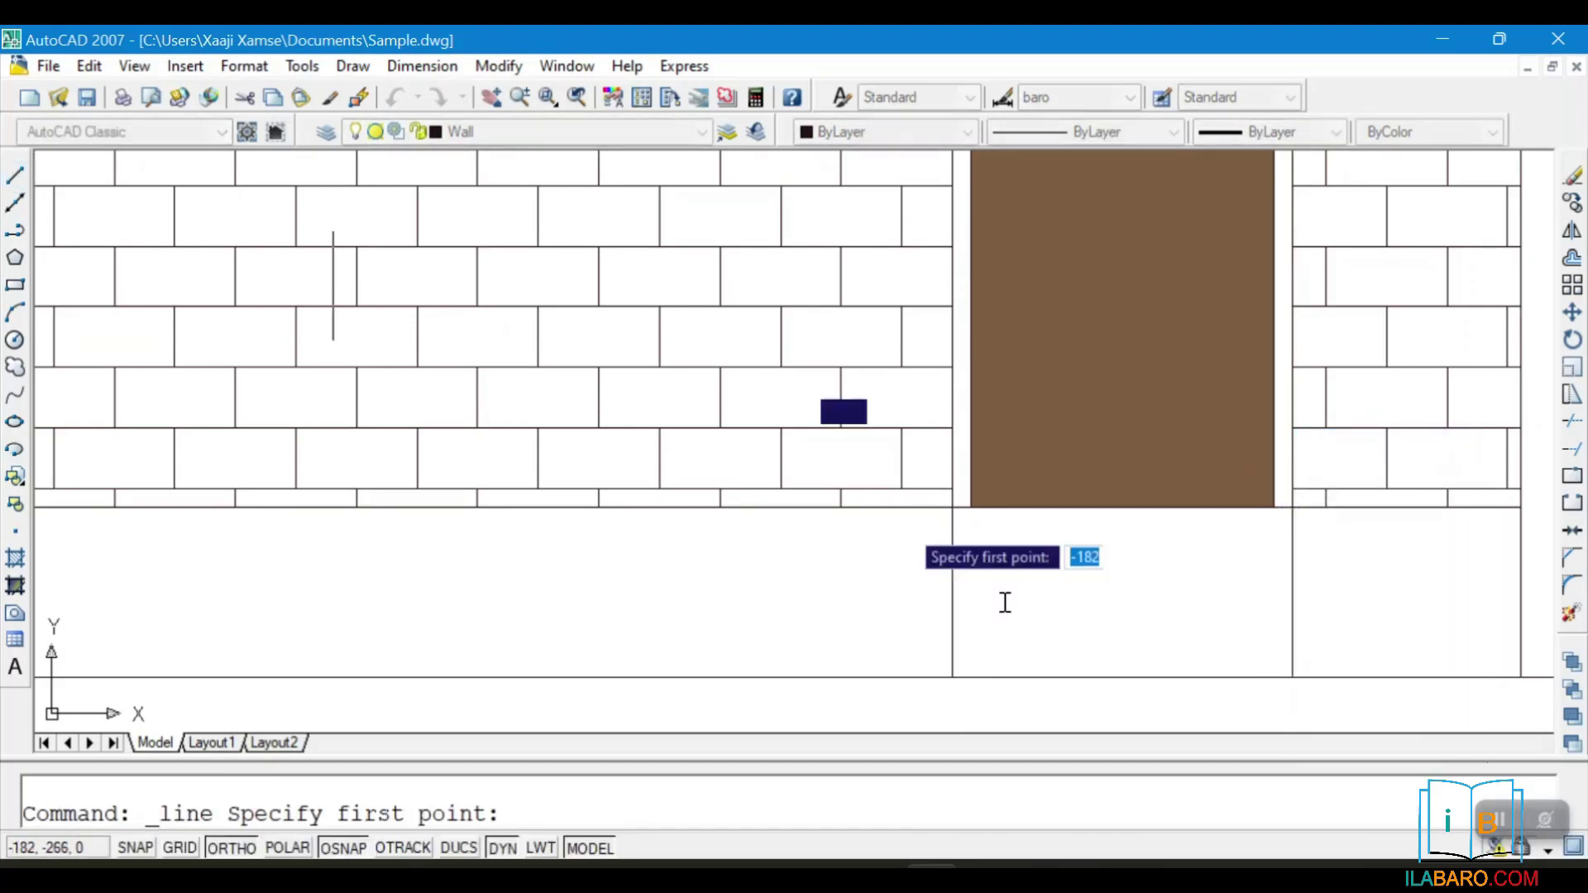
click(953, 679)
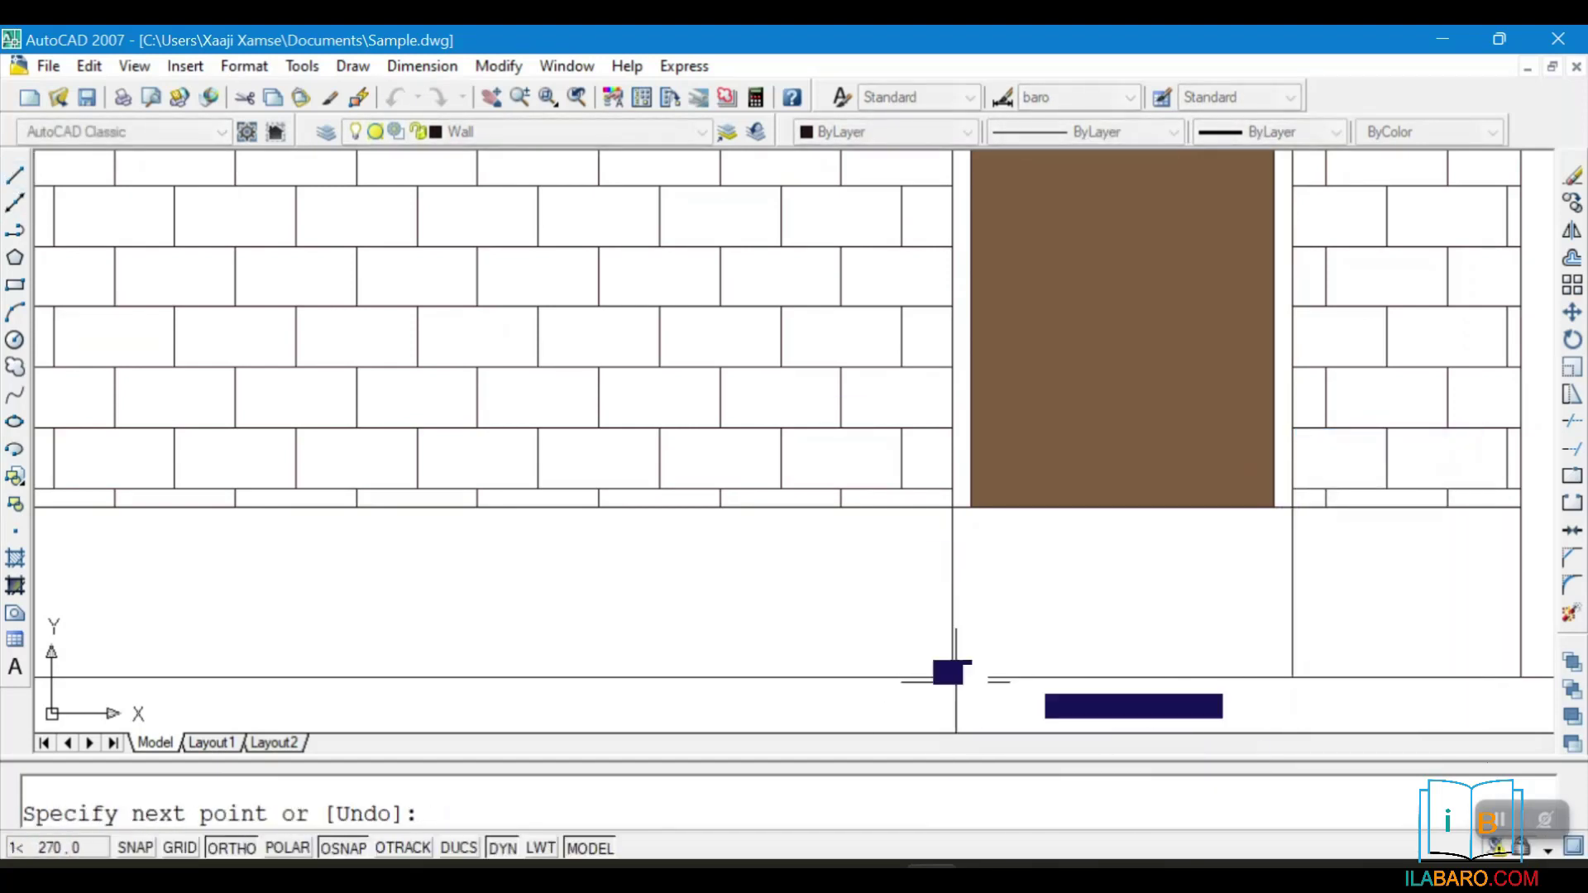
right_click(1293, 679)
click(1344, 446)
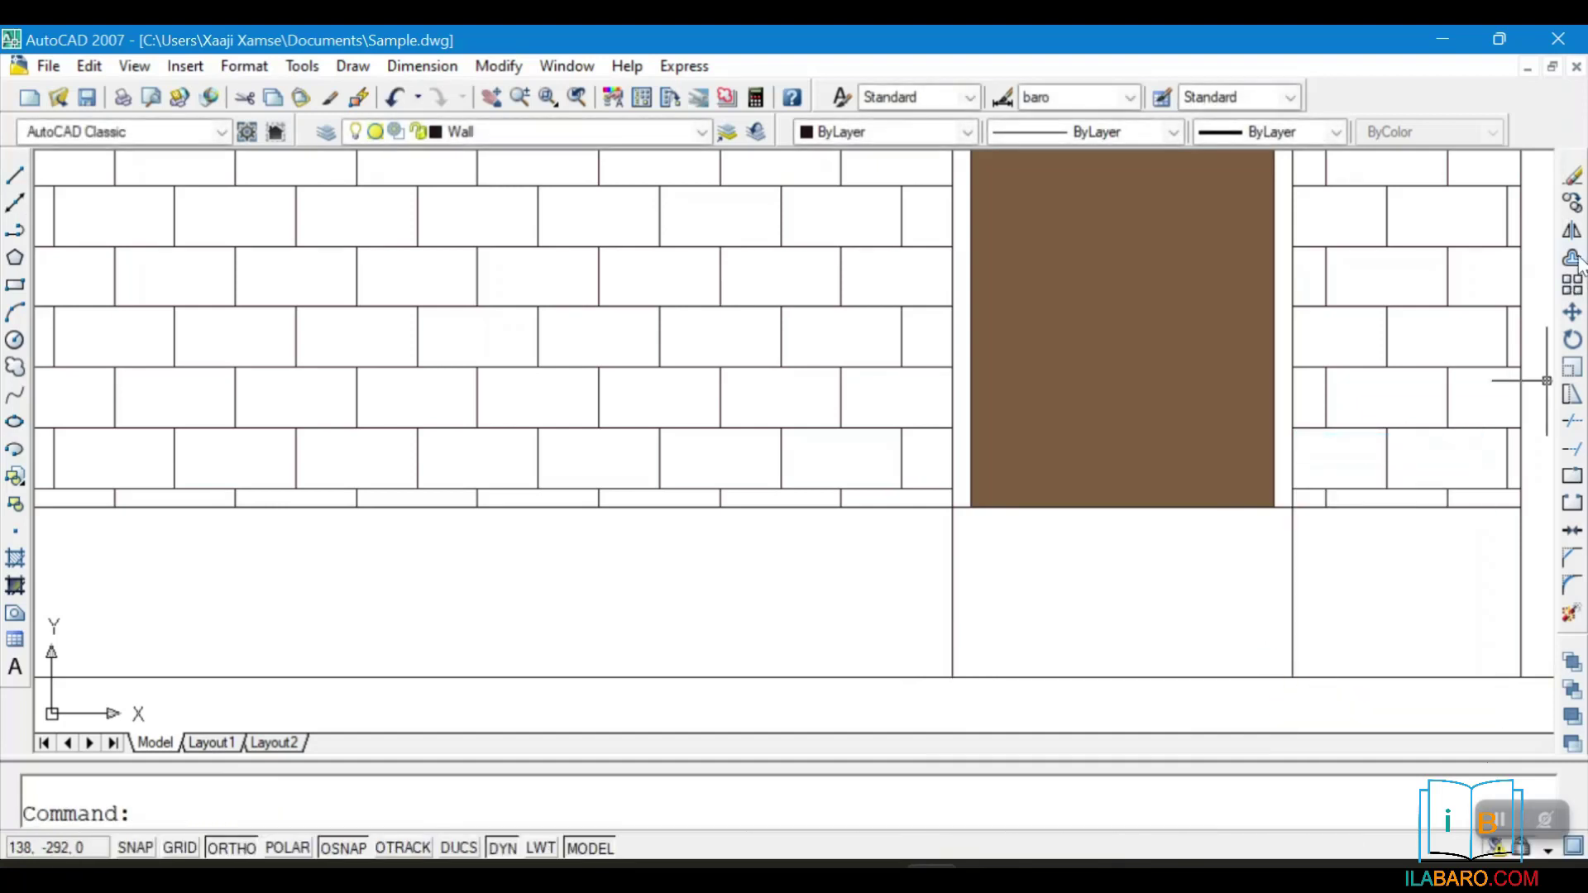
Offset the ground line below the door upward twice at a distance of 15 to form the step risers in the front elevation
click(1574, 259)
text(15)
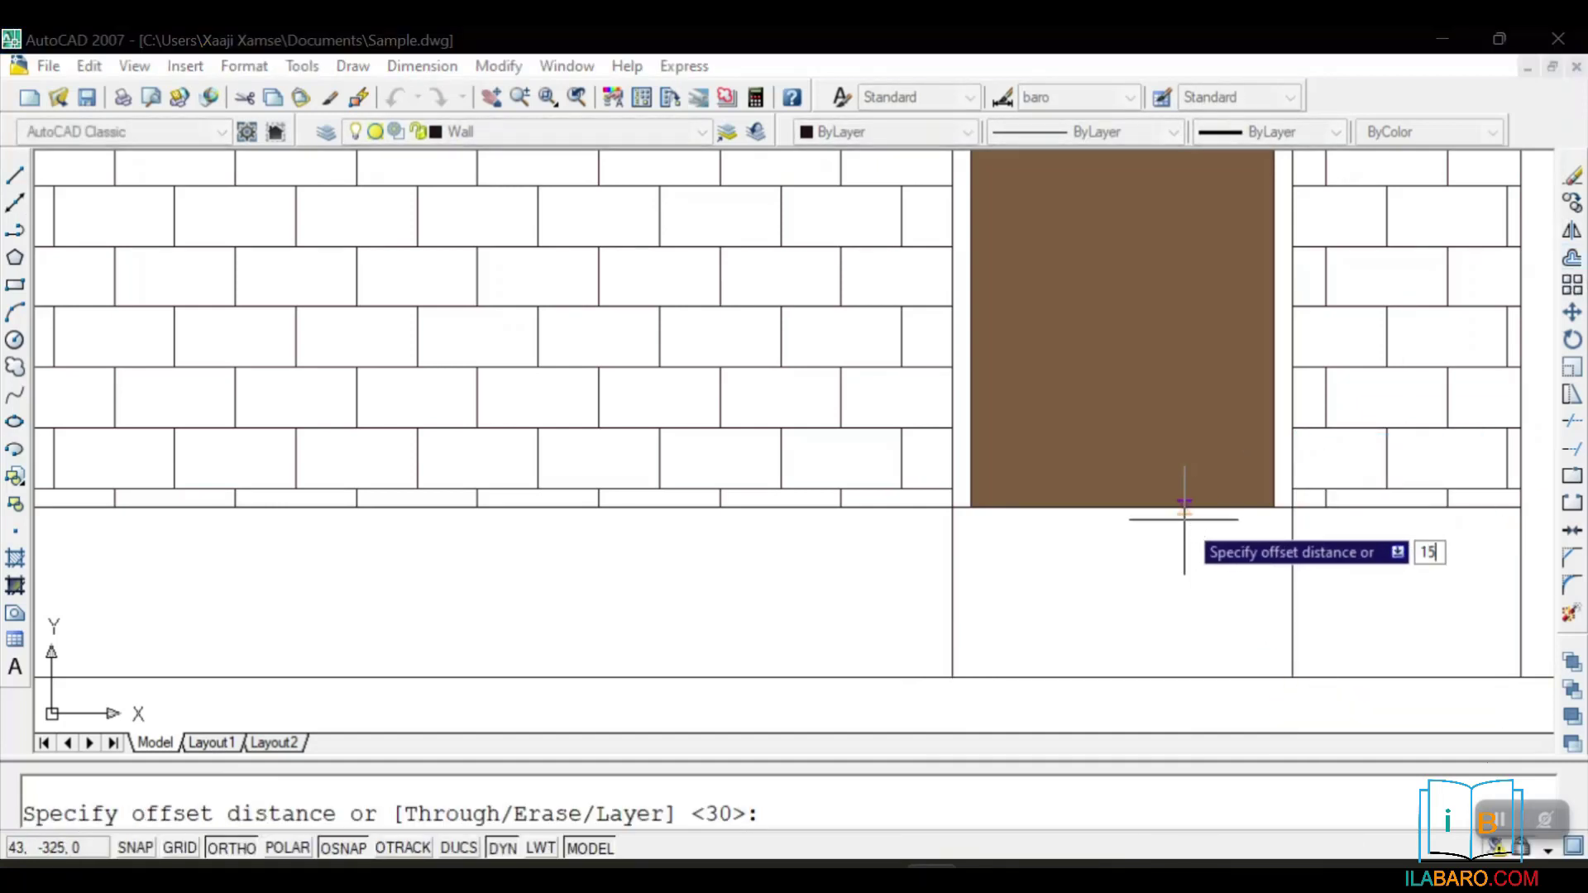
key(Return)
click(1090, 677)
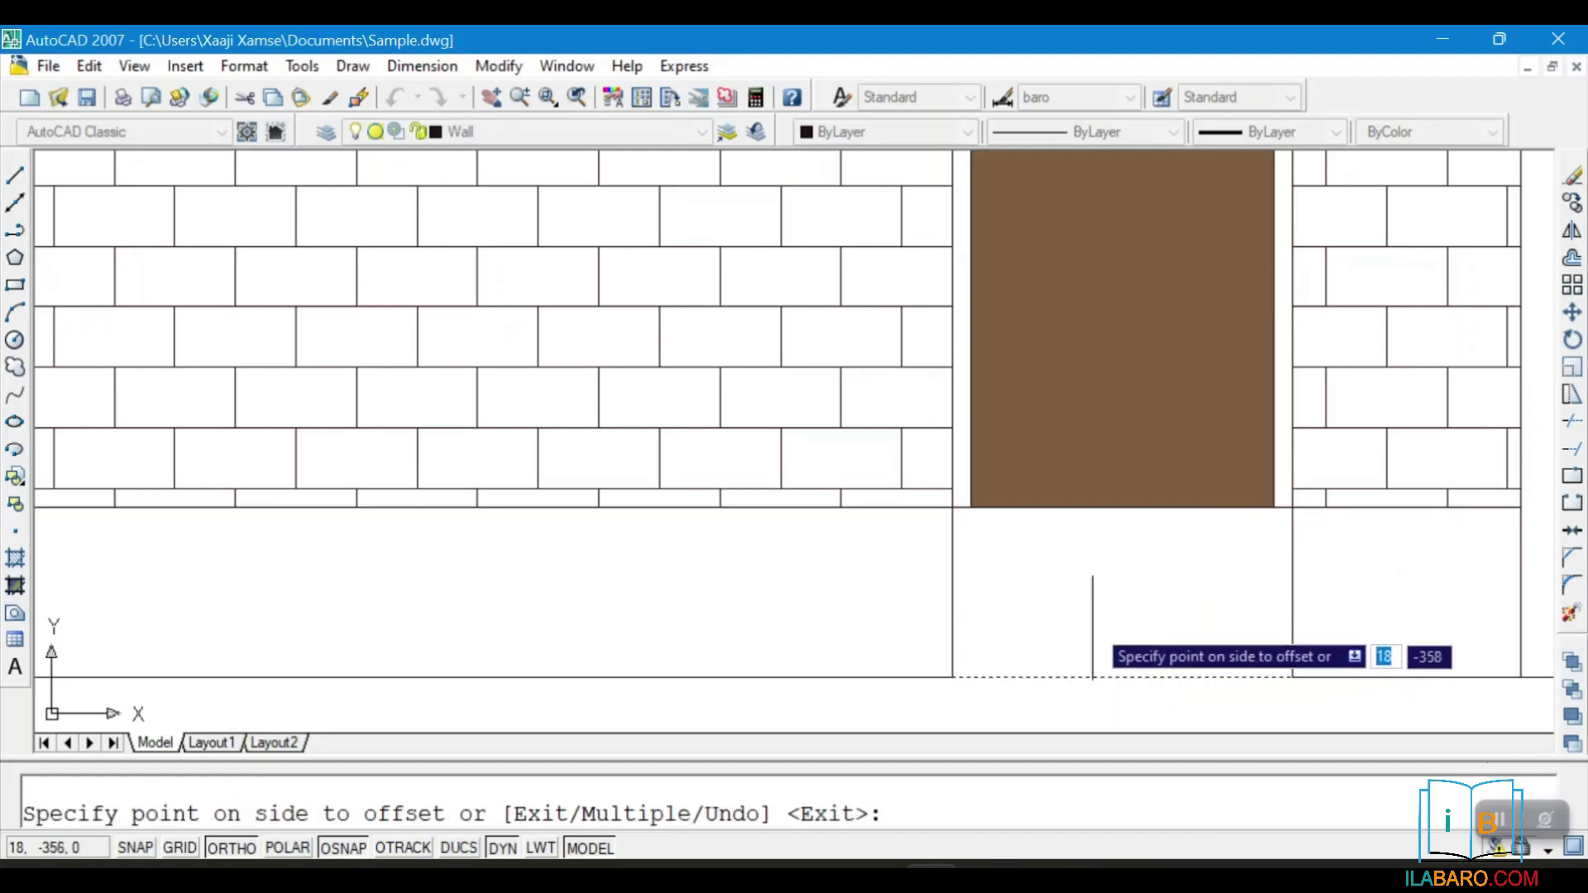
click(1093, 633)
click(1093, 624)
click(1114, 557)
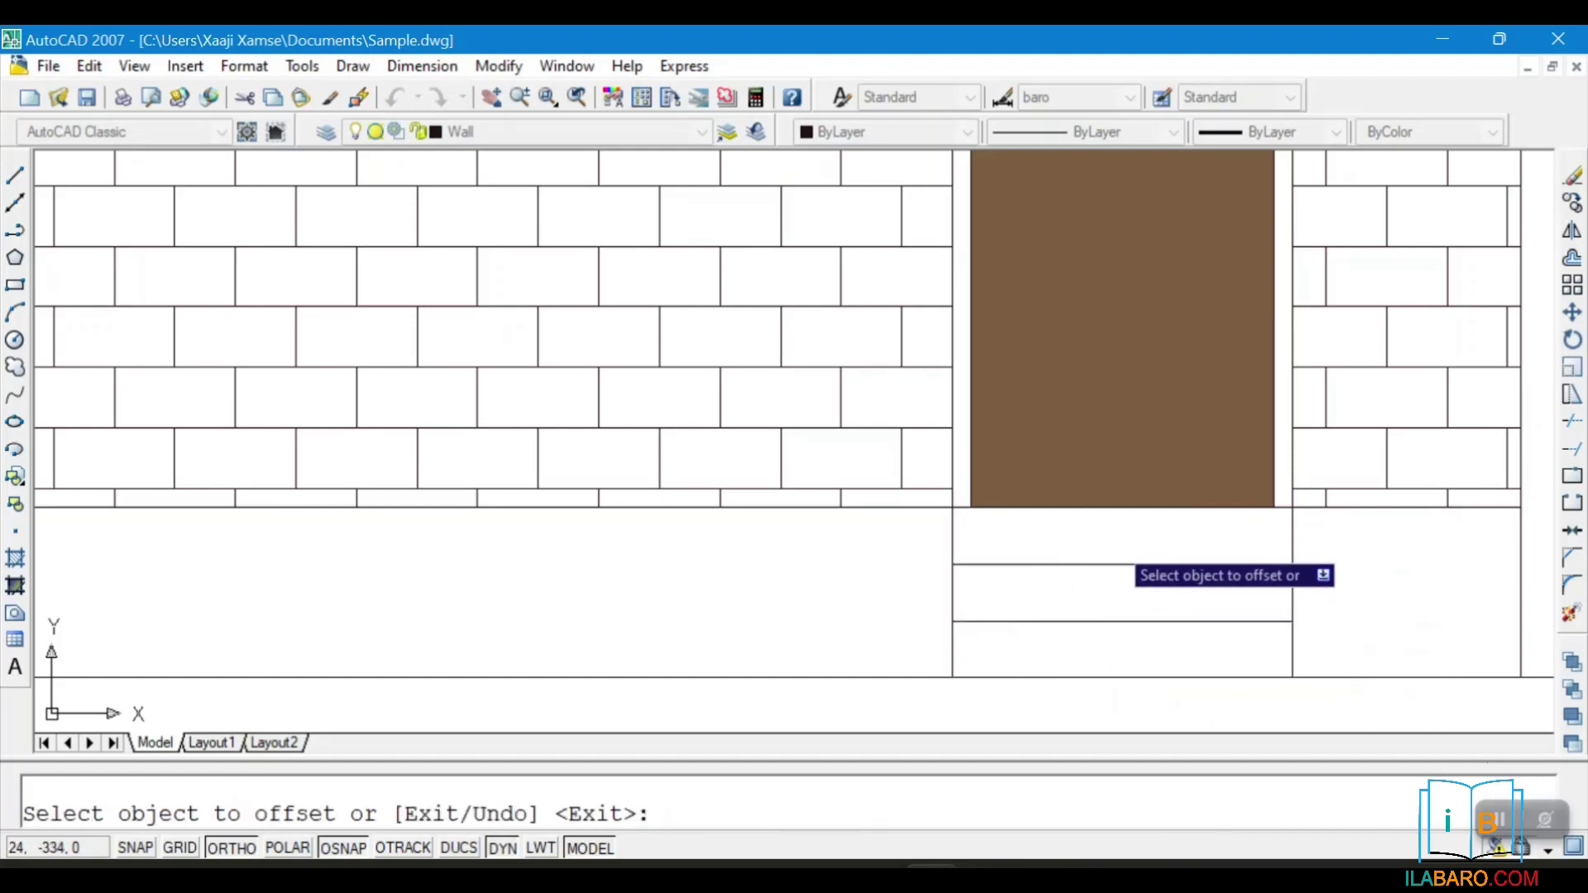
Start the stair profile at the right end of the second elevation's floor line with a 30 tread outward and a 15 riser down
scroll(1114, 556, down, 5)
scroll(1090, 556, down, 1)
middle_drag(1090, 555, 672, 618)
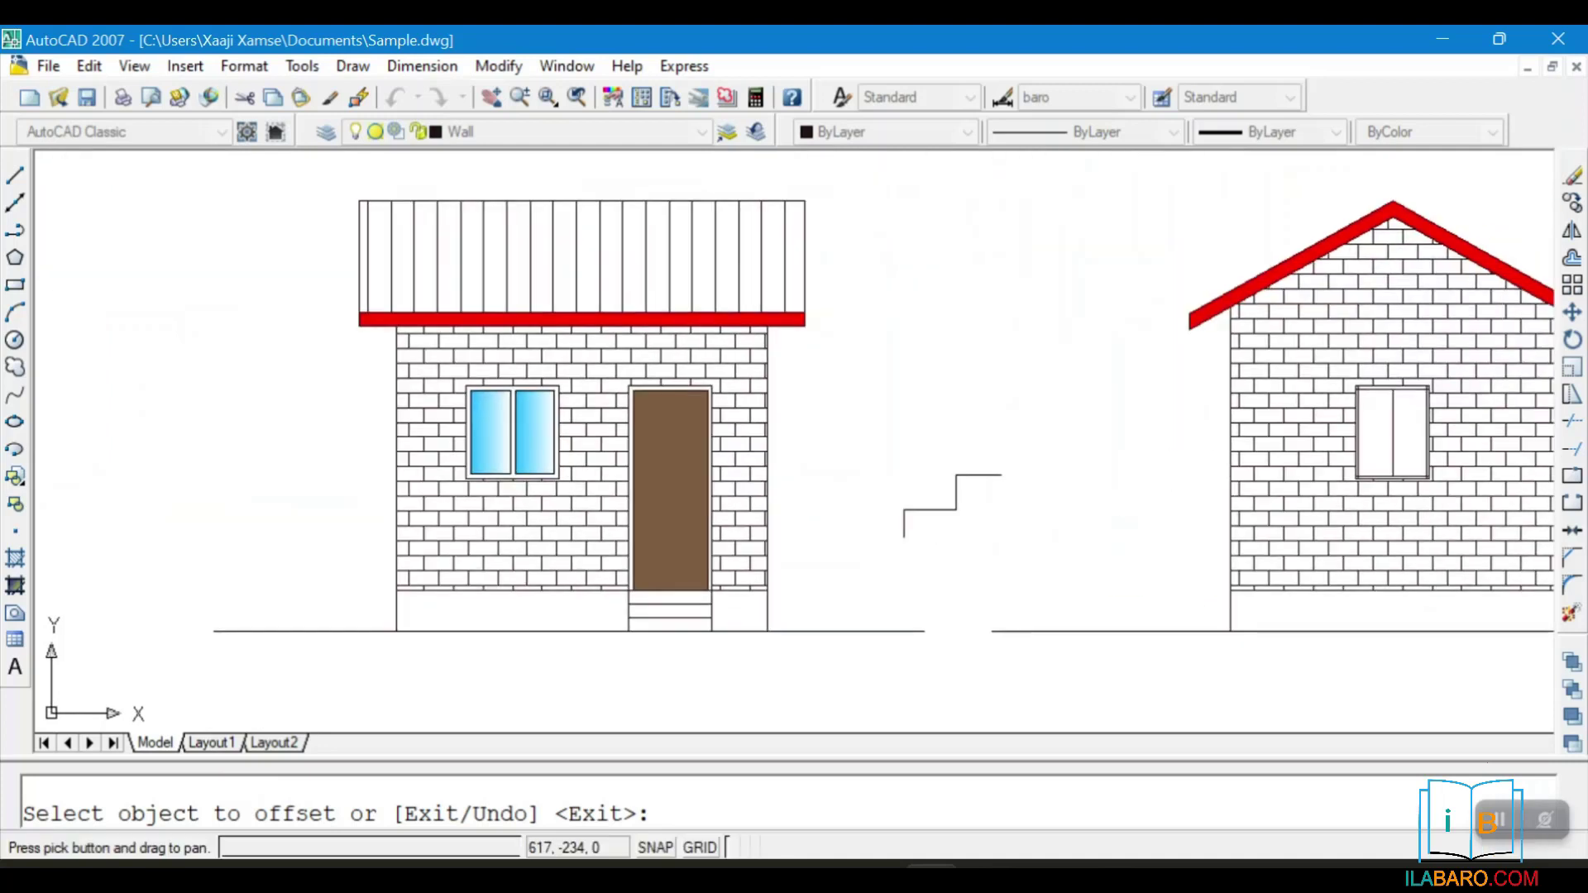
scroll(836, 612, down, 3)
middle_drag(836, 612, 608, 612)
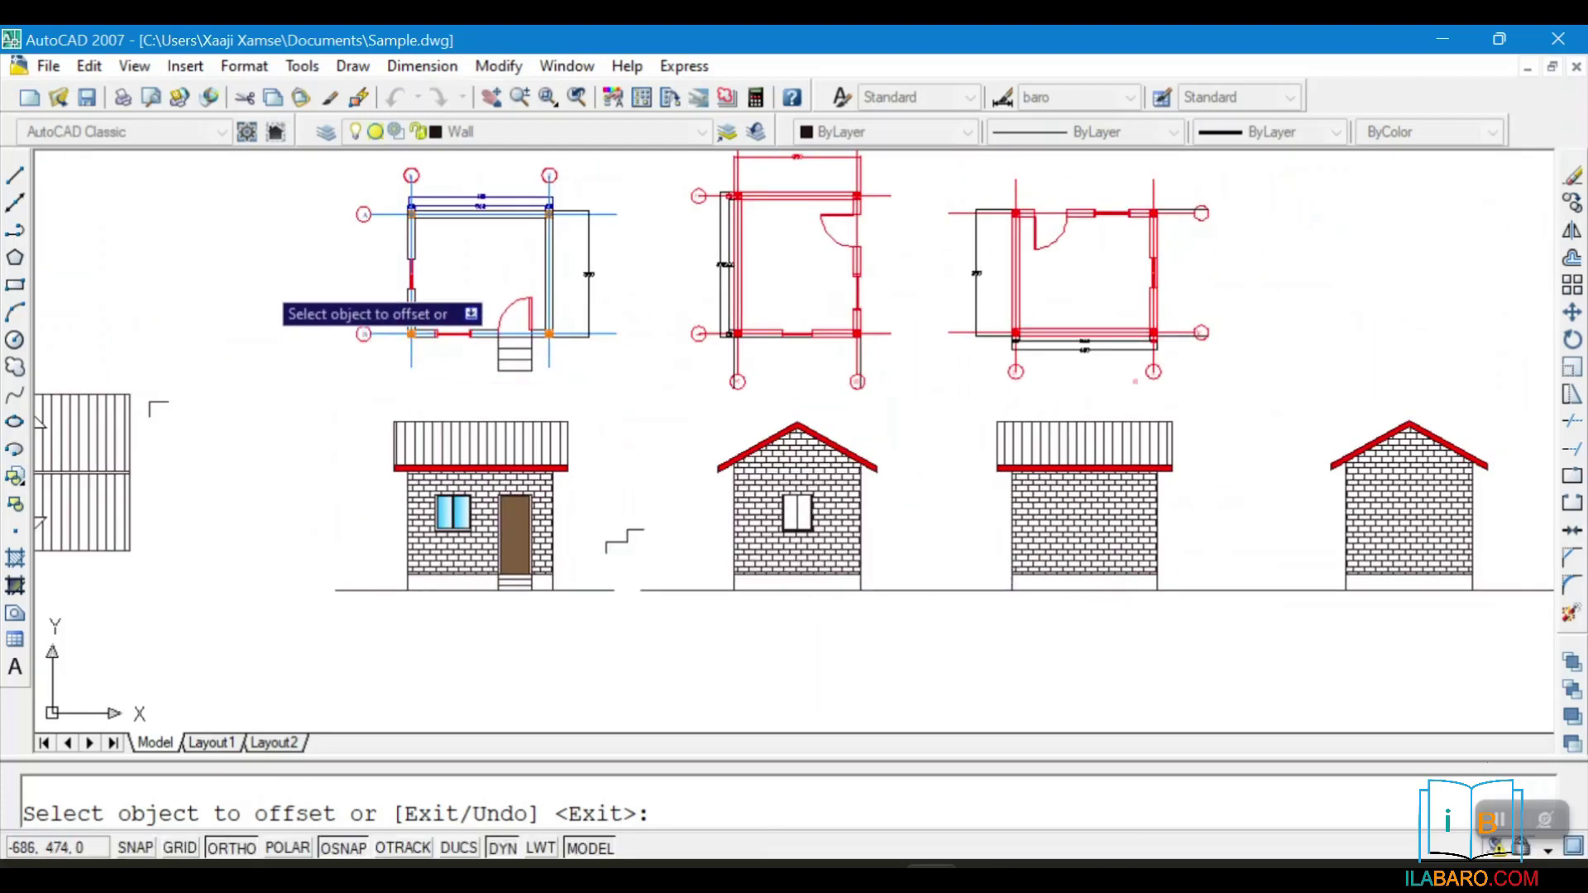
scroll(835, 594, up, 5)
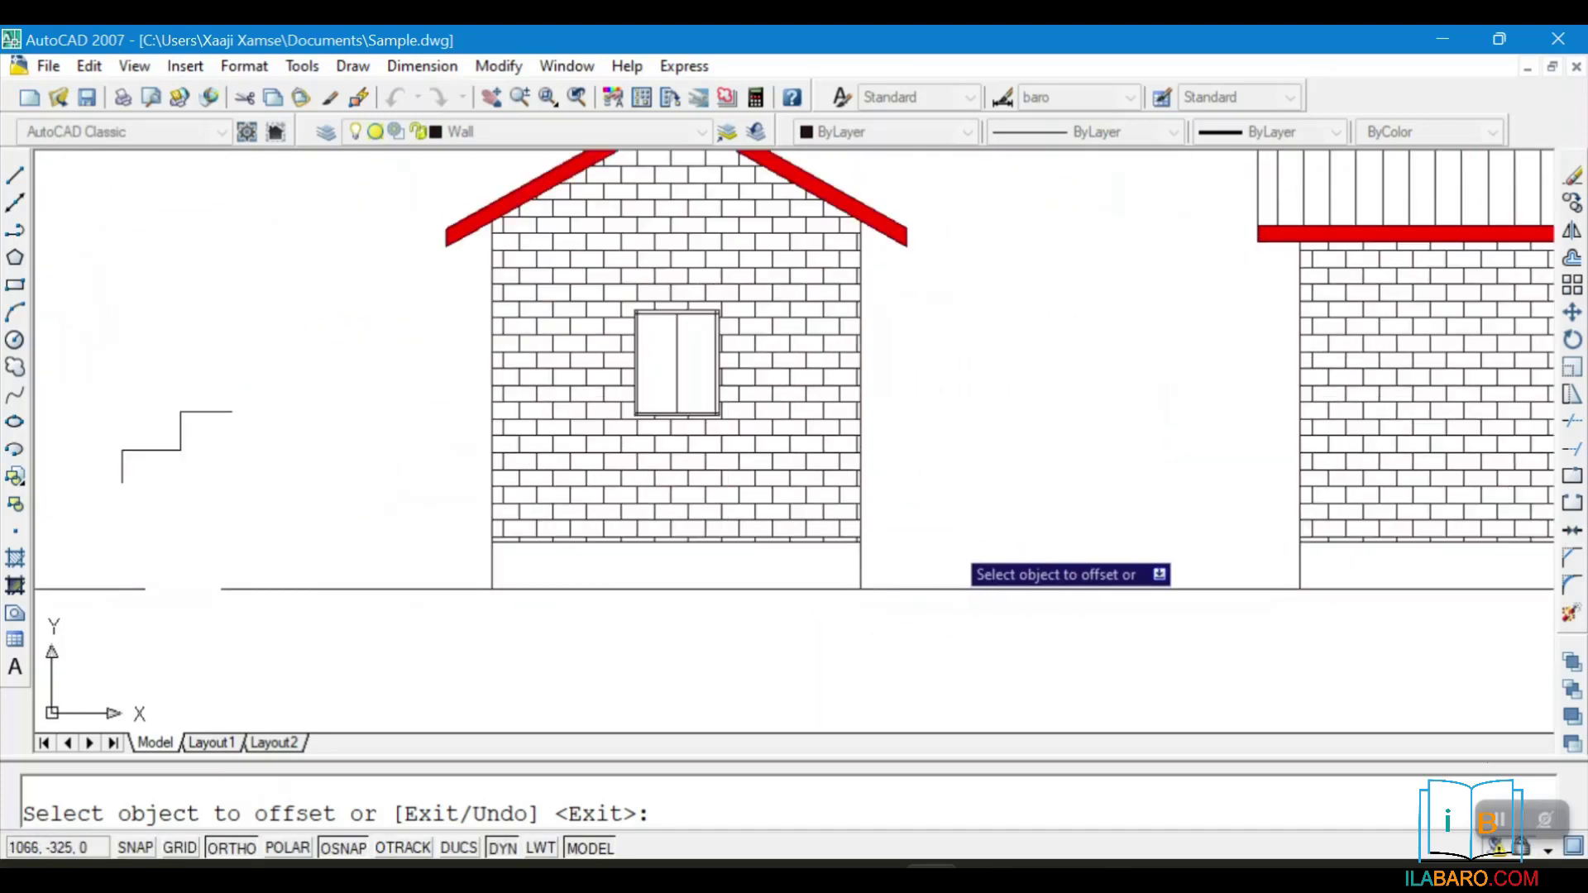
click(17, 176)
scroll(852, 554, up, 4)
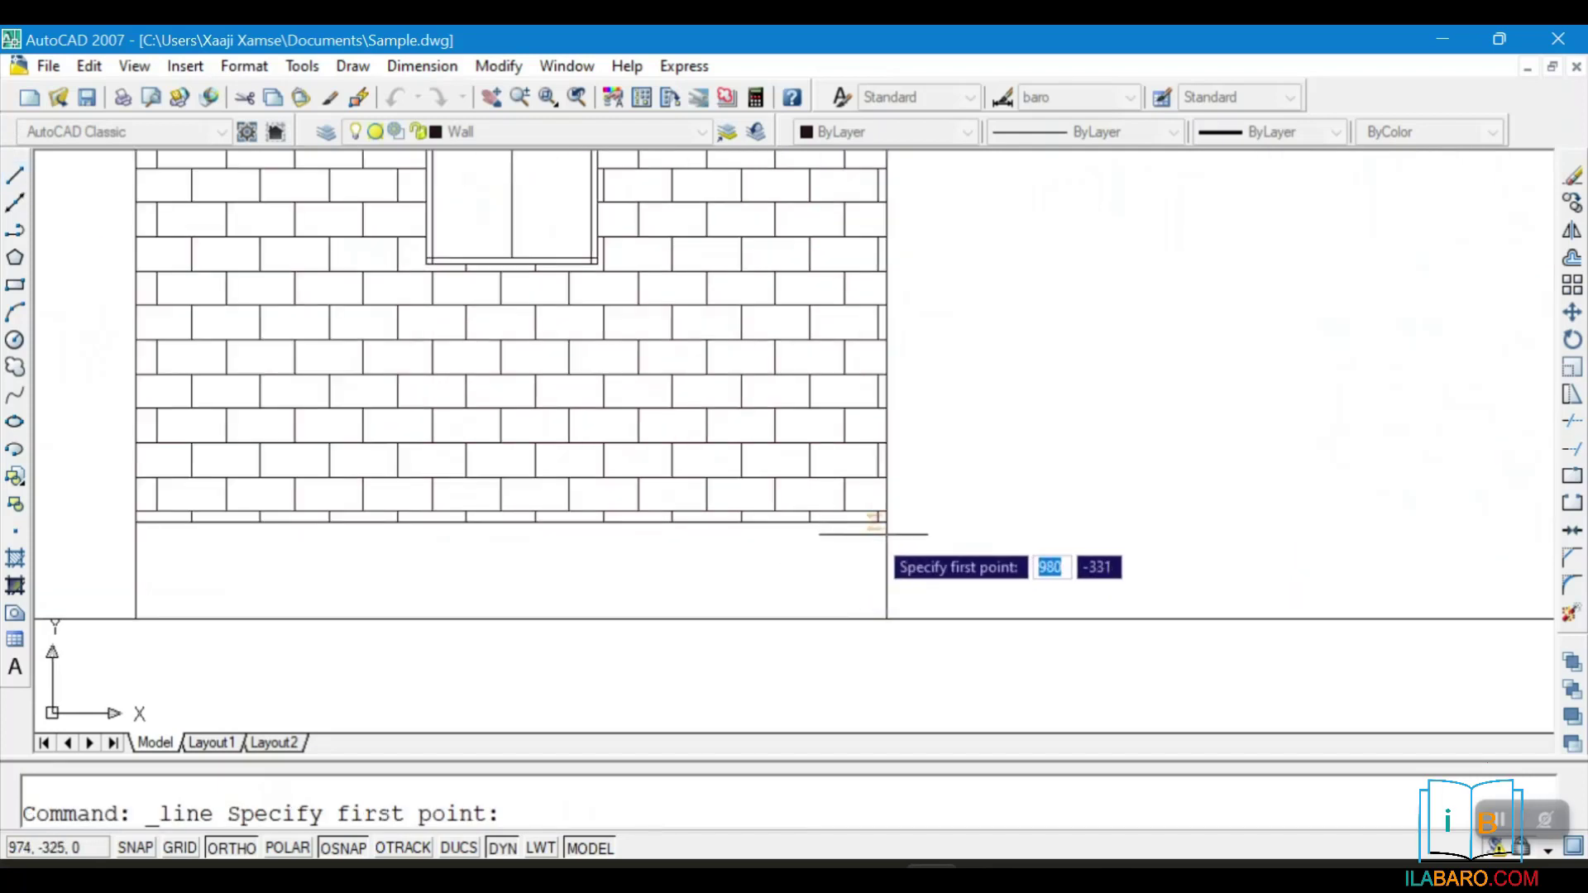
click(886, 523)
text(30)
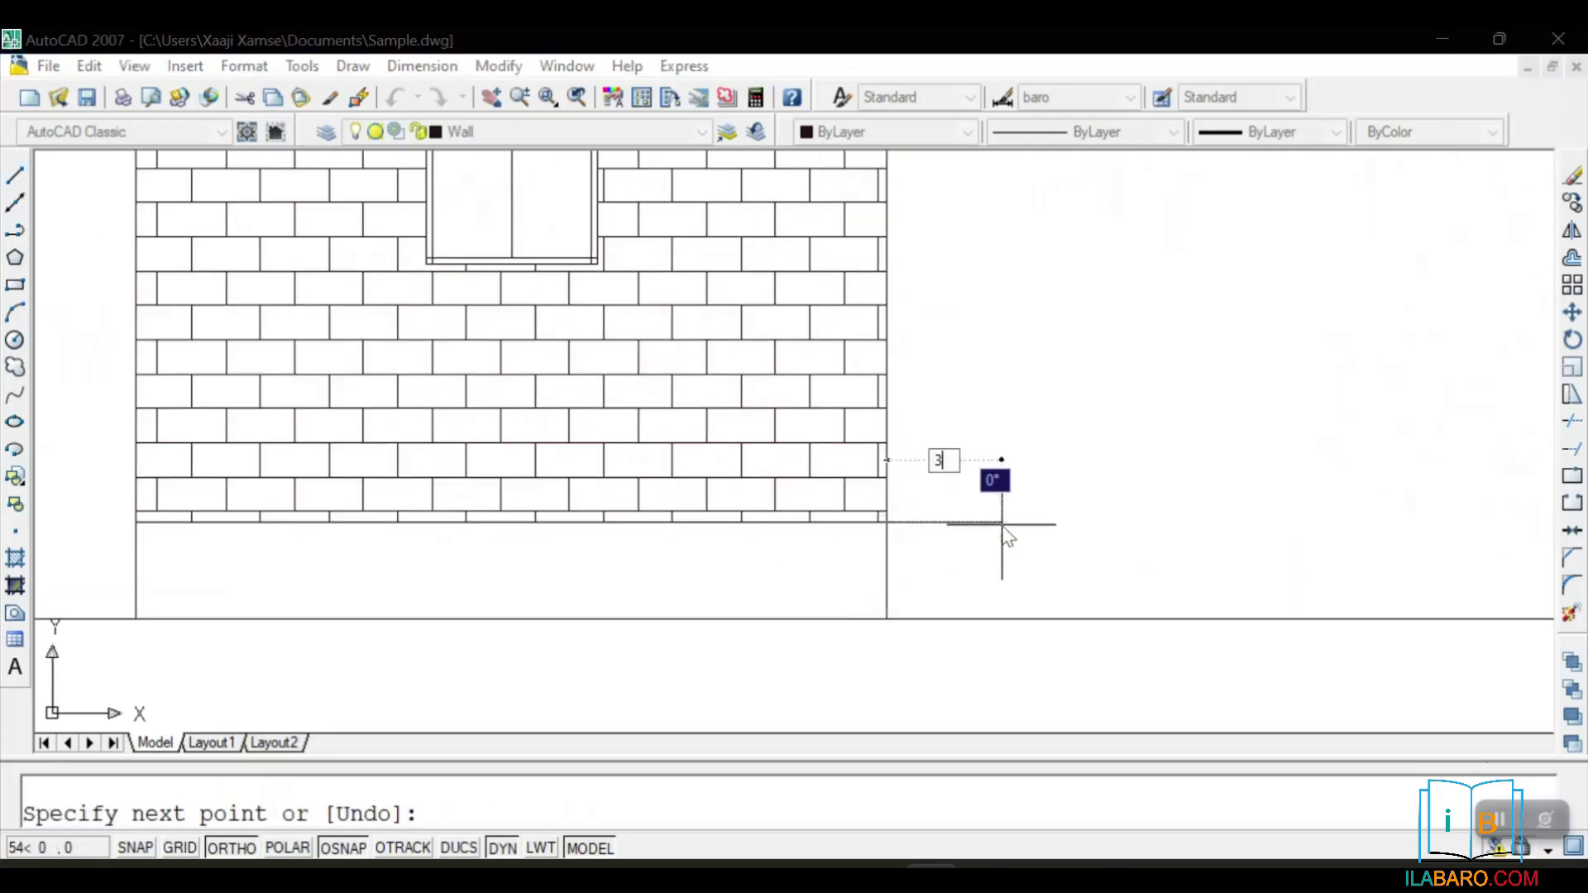
key(Return)
text(15)
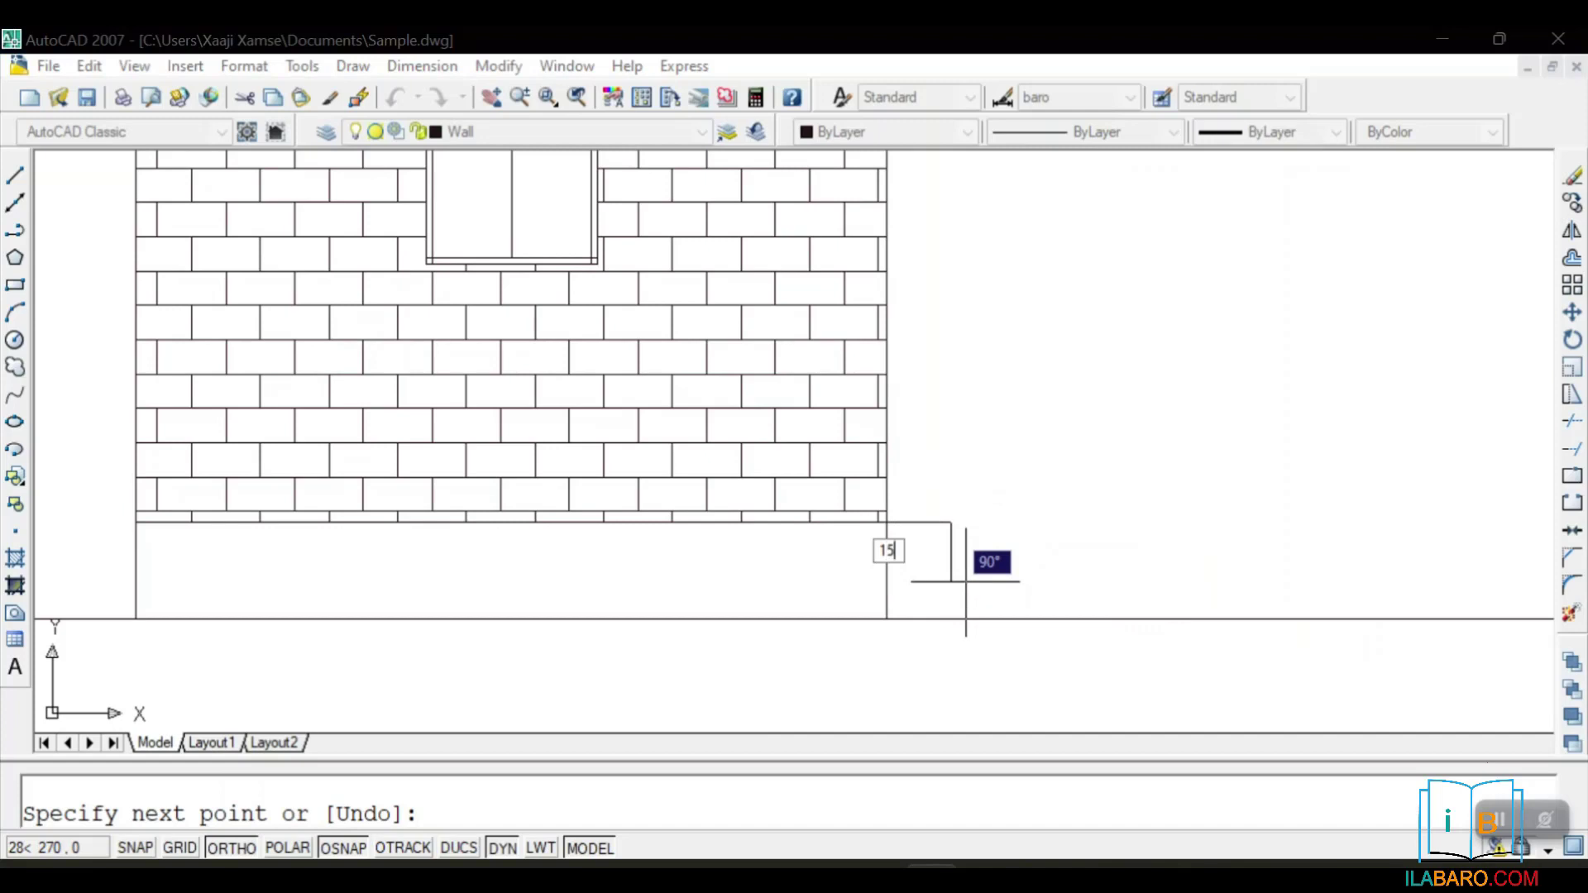
key(Return)
Continue the side stair profile with a second tread of 30 and a riser of 15 down
text(3)
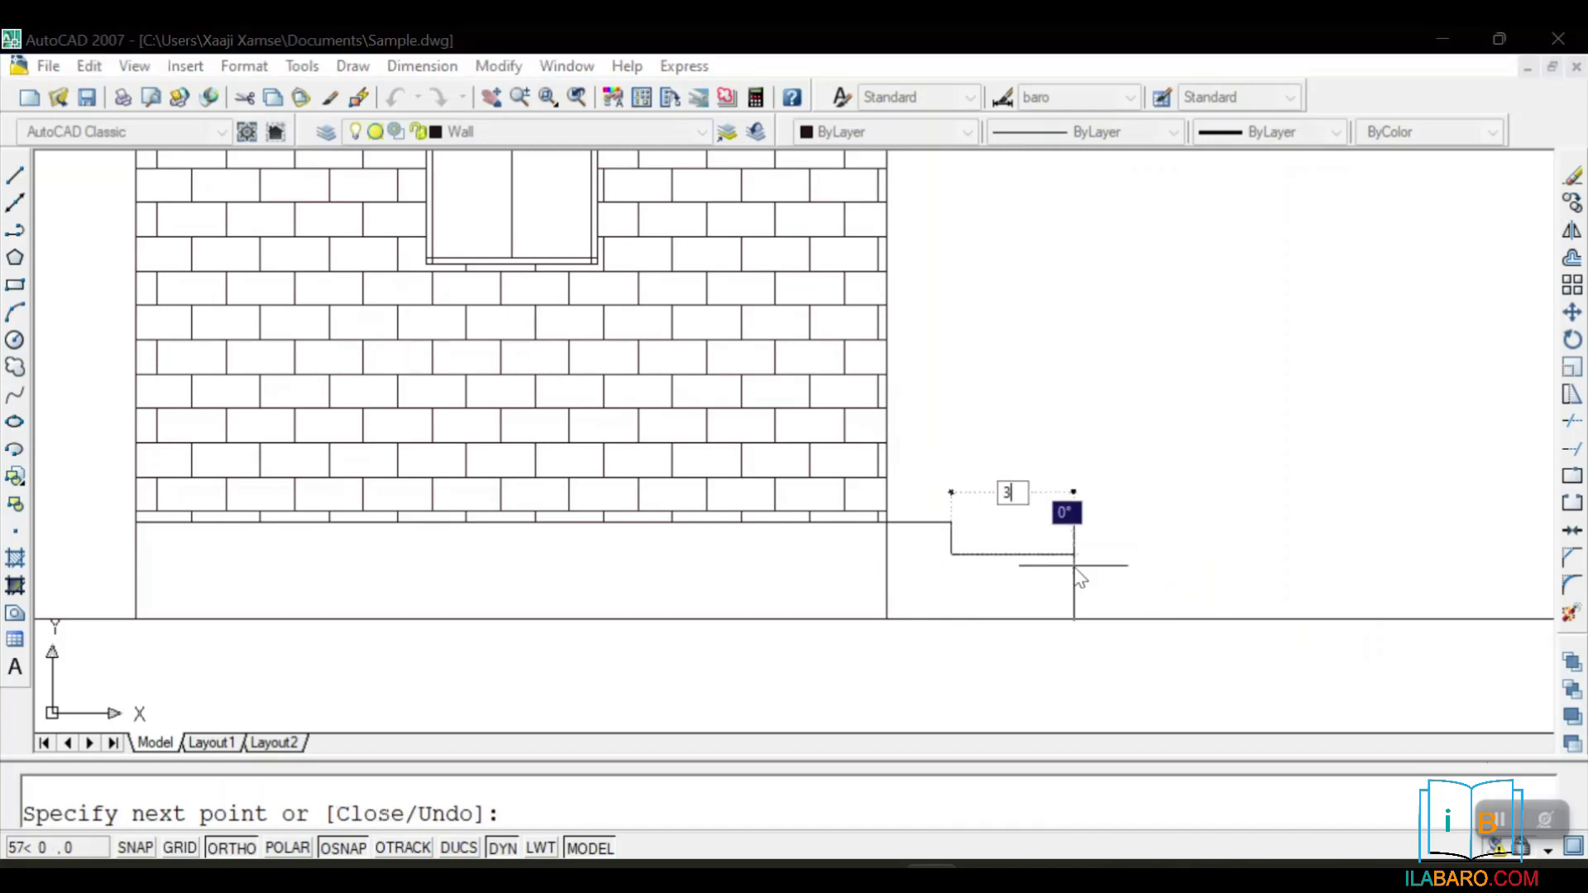
text(0)
key(Return)
text(1)
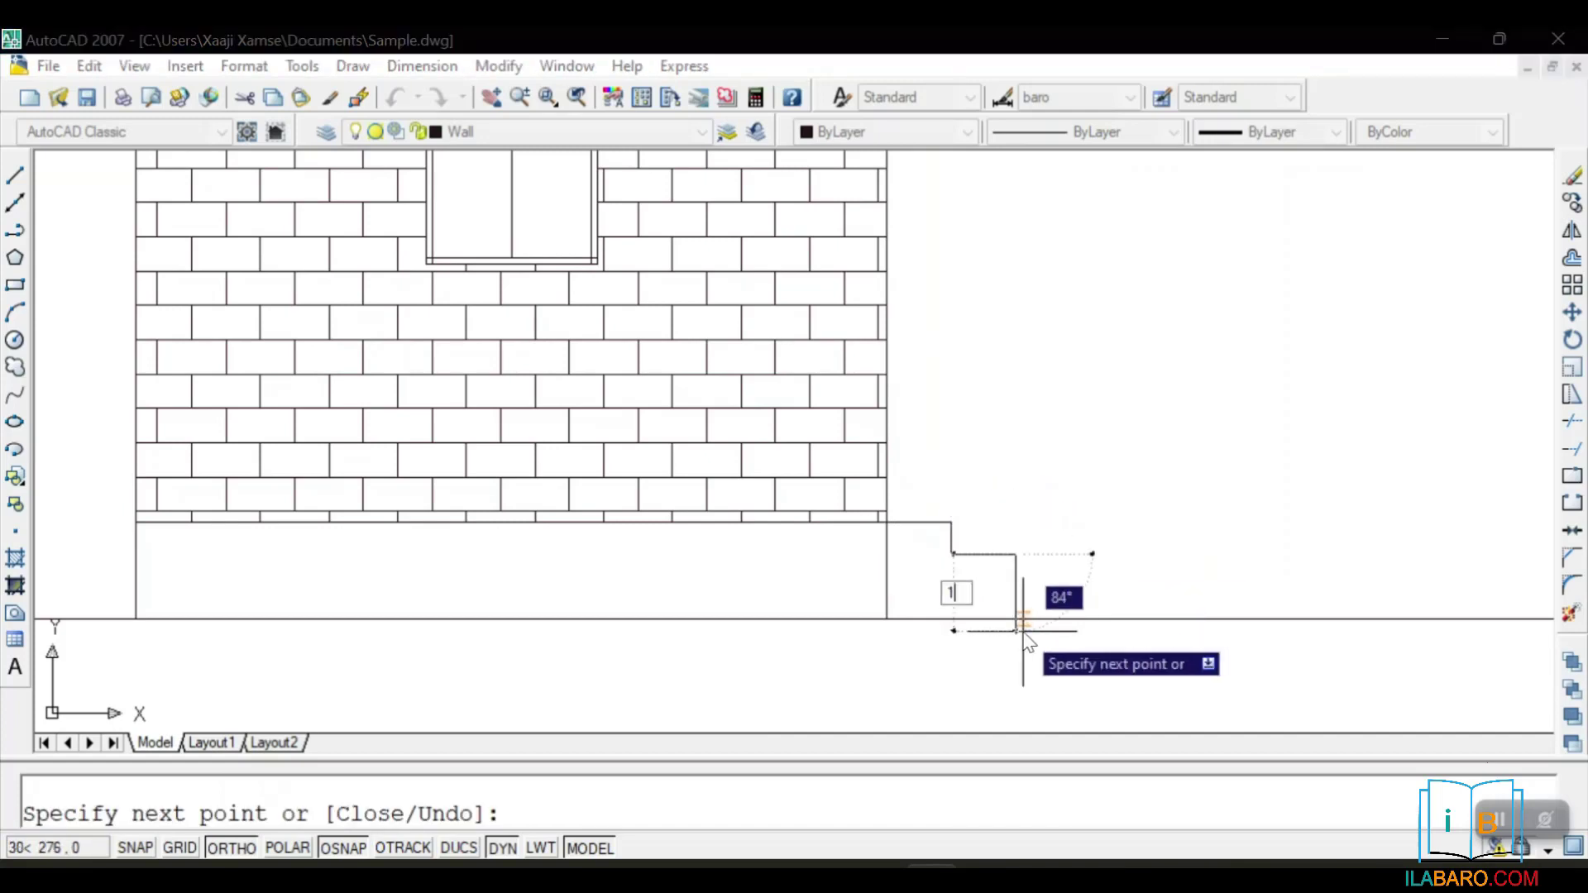
text(5)
key(Return)
Finish the side stair profile with a third tread of 30 and a vertical line down to the ground line
text(30)
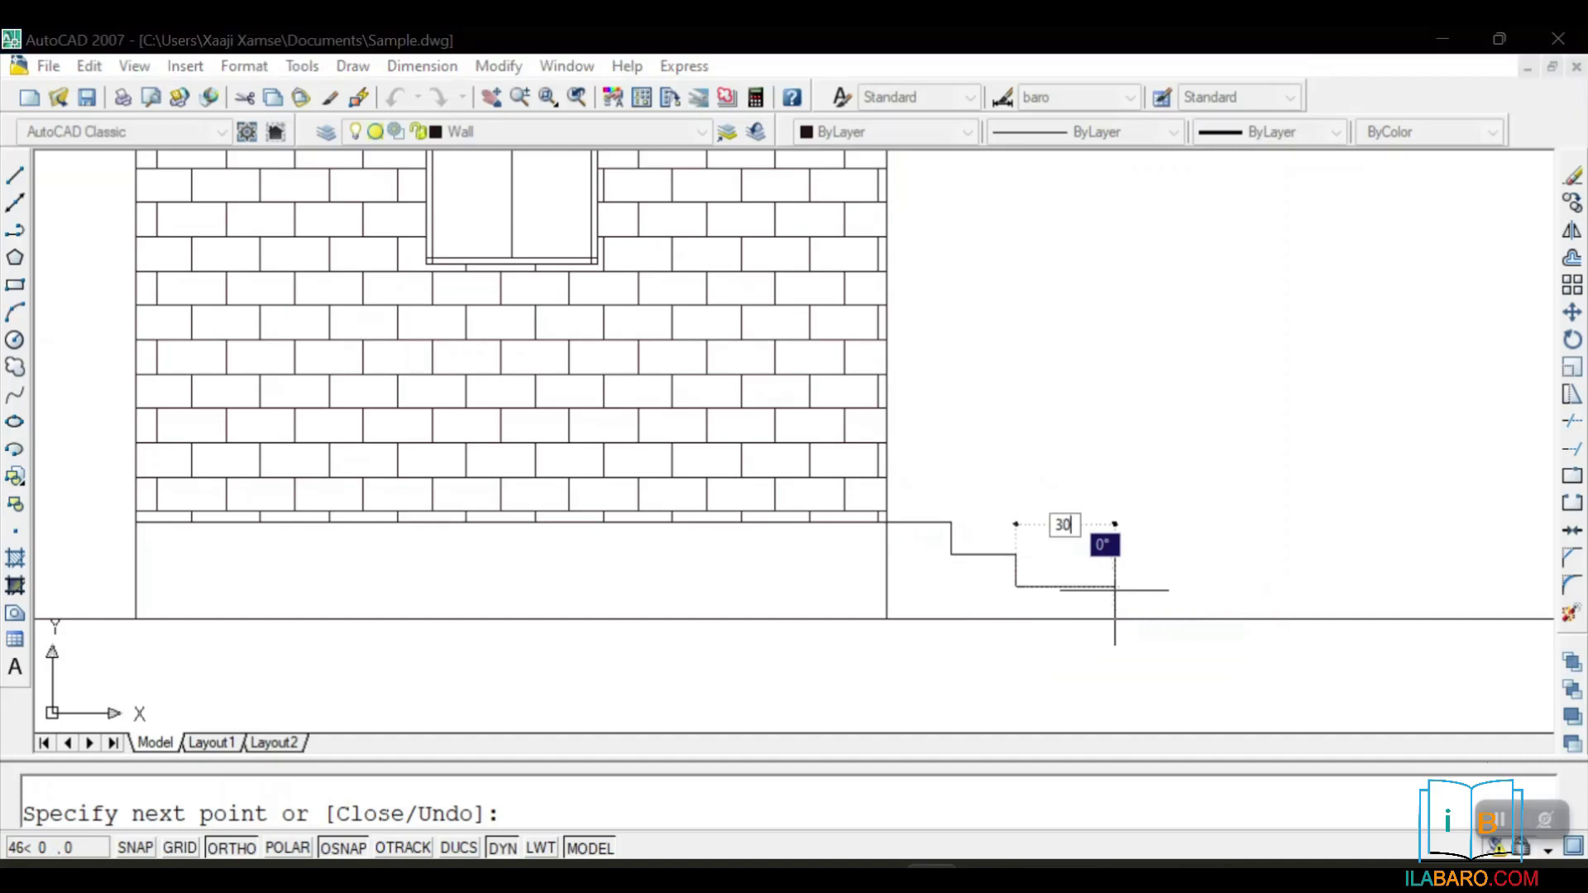
key(Return)
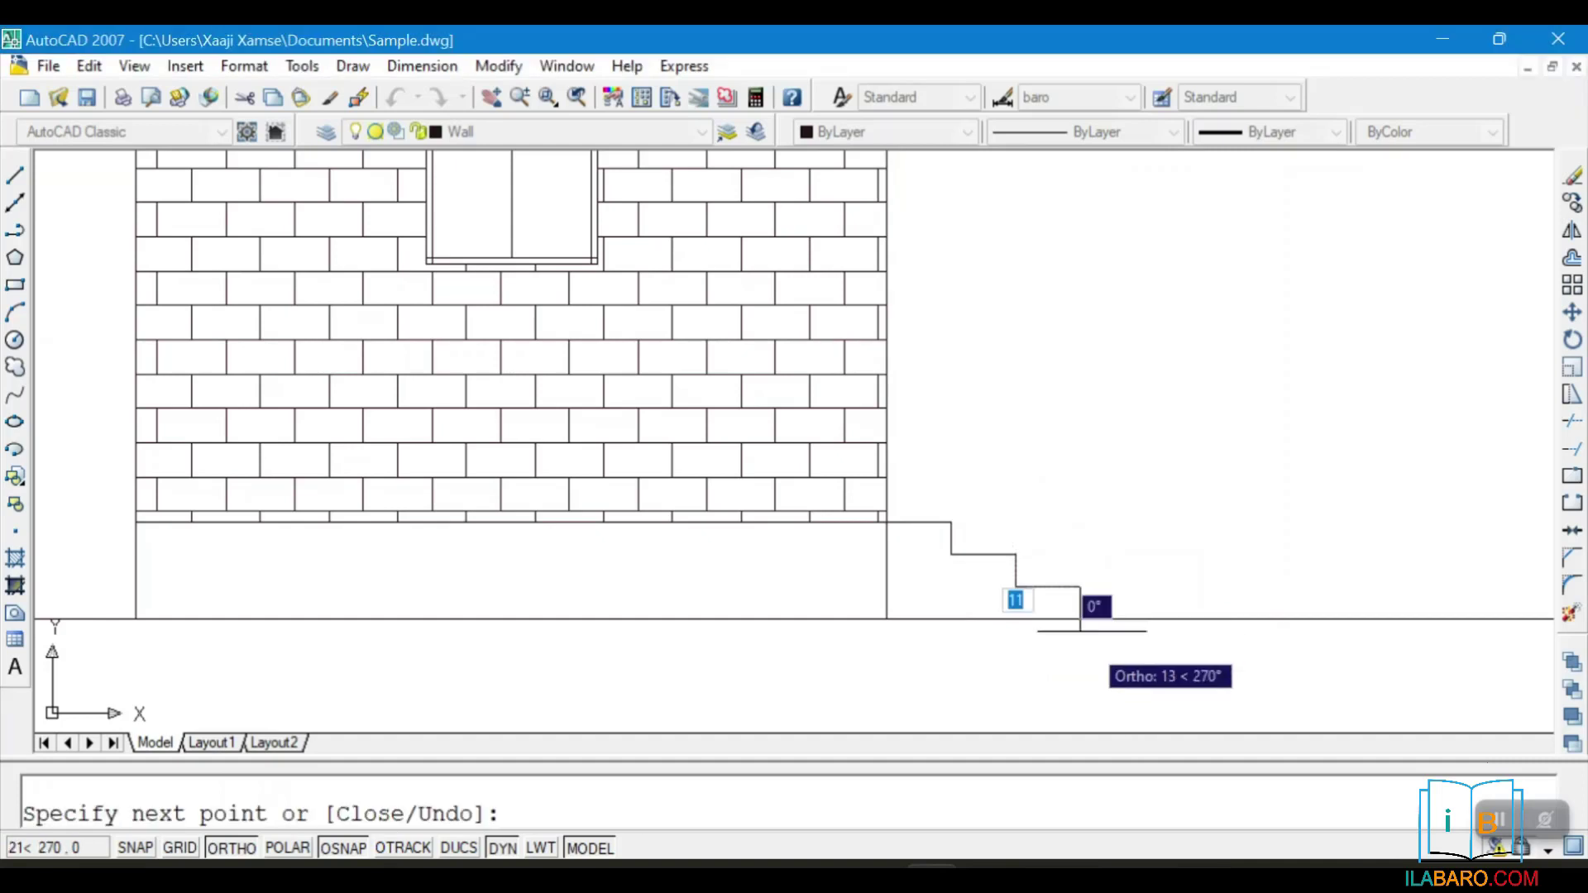
right_click(1091, 620)
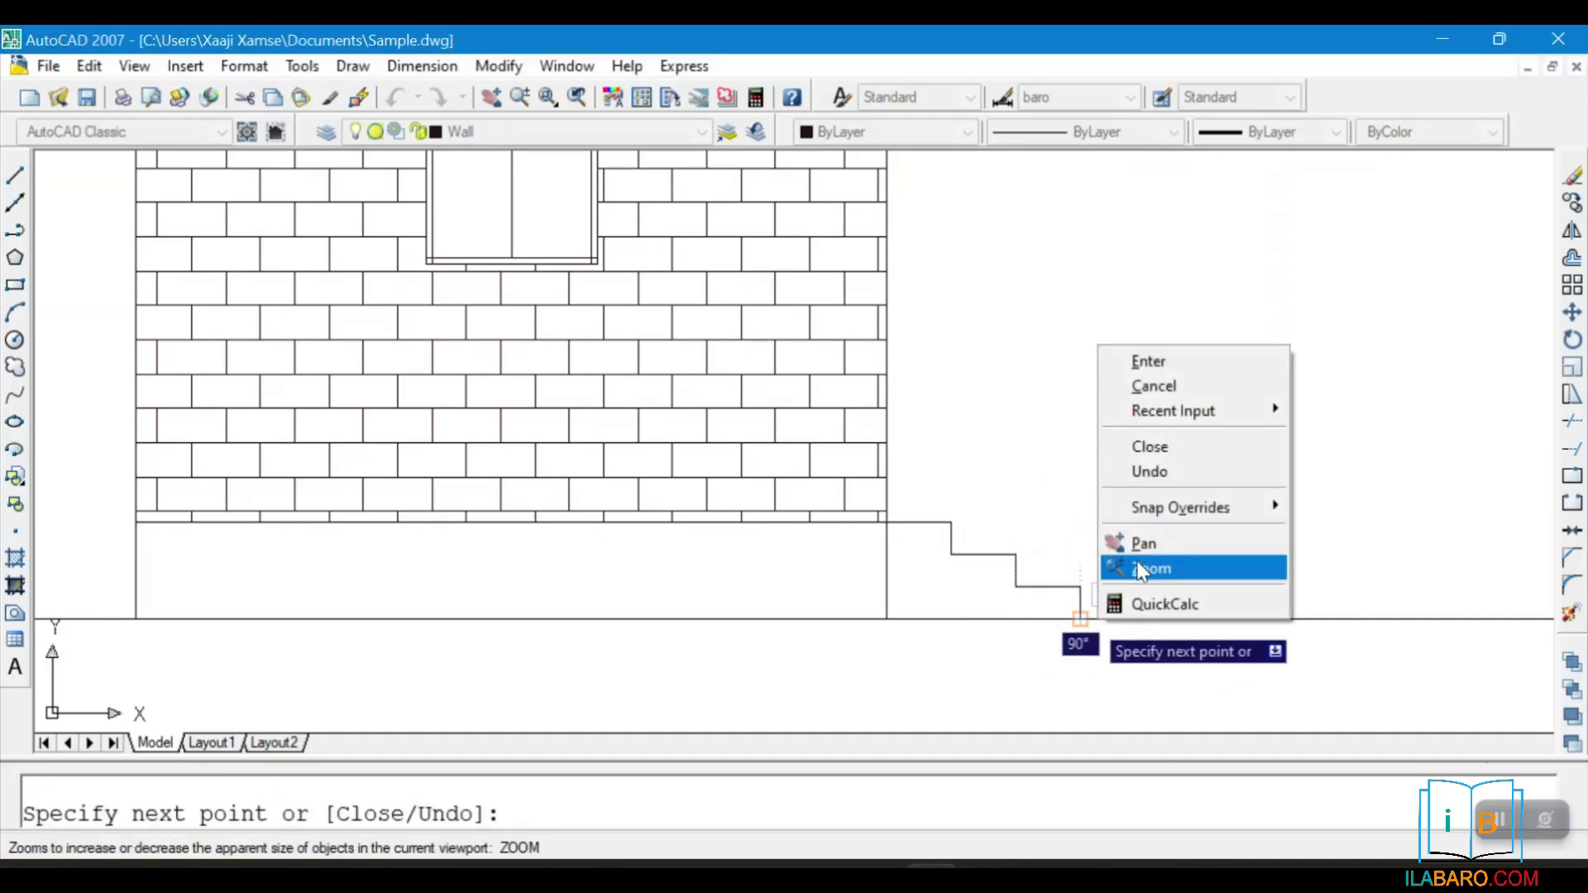
click(1179, 359)
Compare the side stair profile with the floor plans and the other elevations to see where steps are still missing
scroll(900, 501, down, 6)
scroll(906, 497, up, 2)
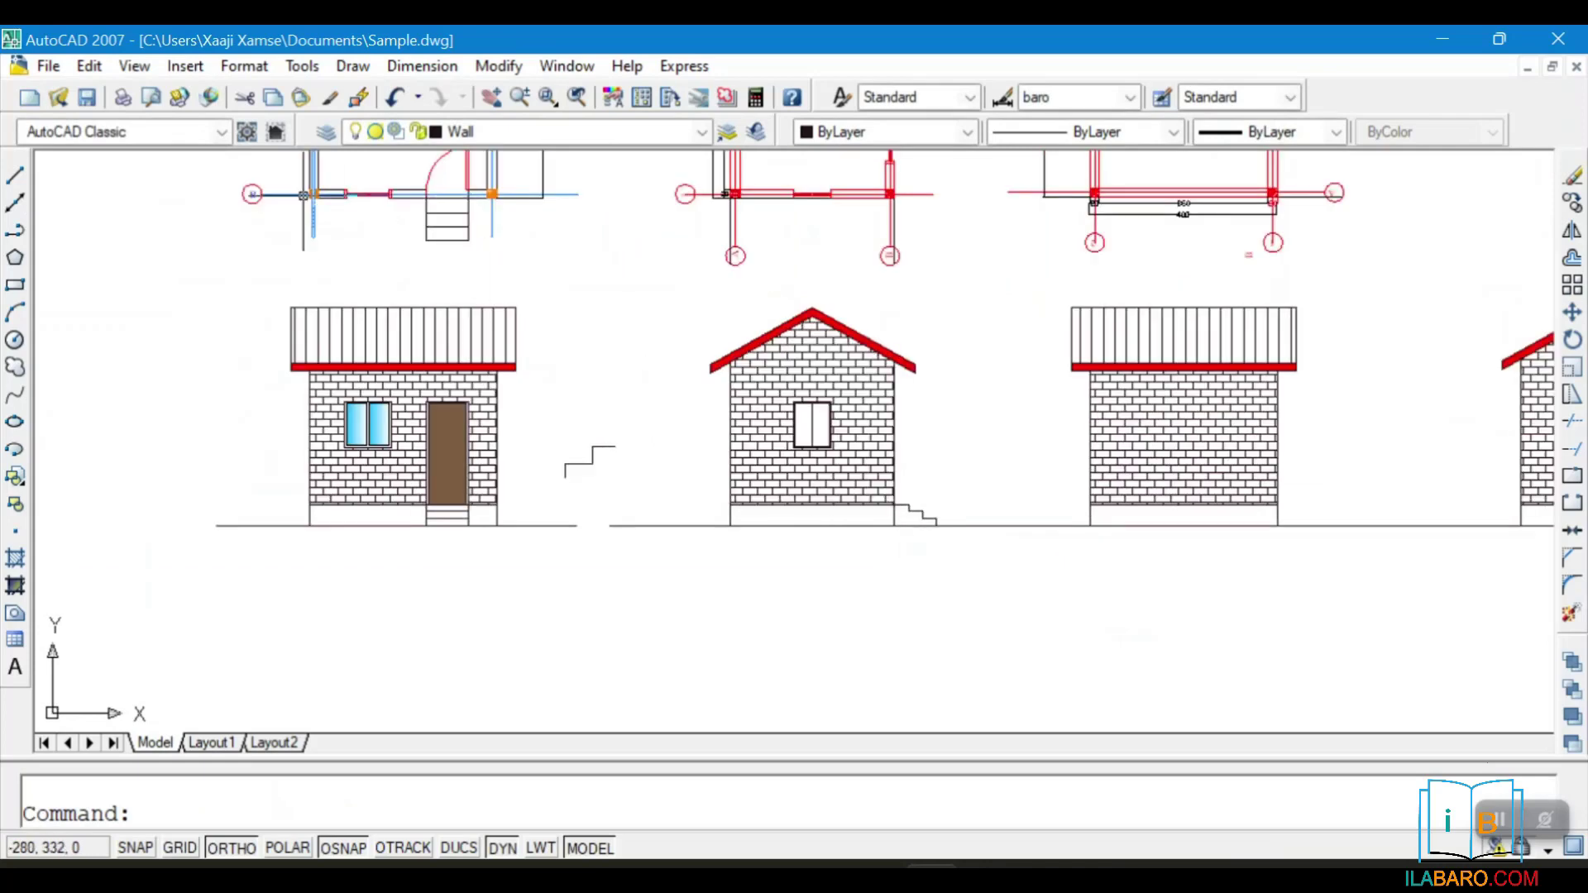
middle_drag(470, 343, 615, 433)
scroll(1076, 601, up, 2)
scroll(1097, 603, up, 3)
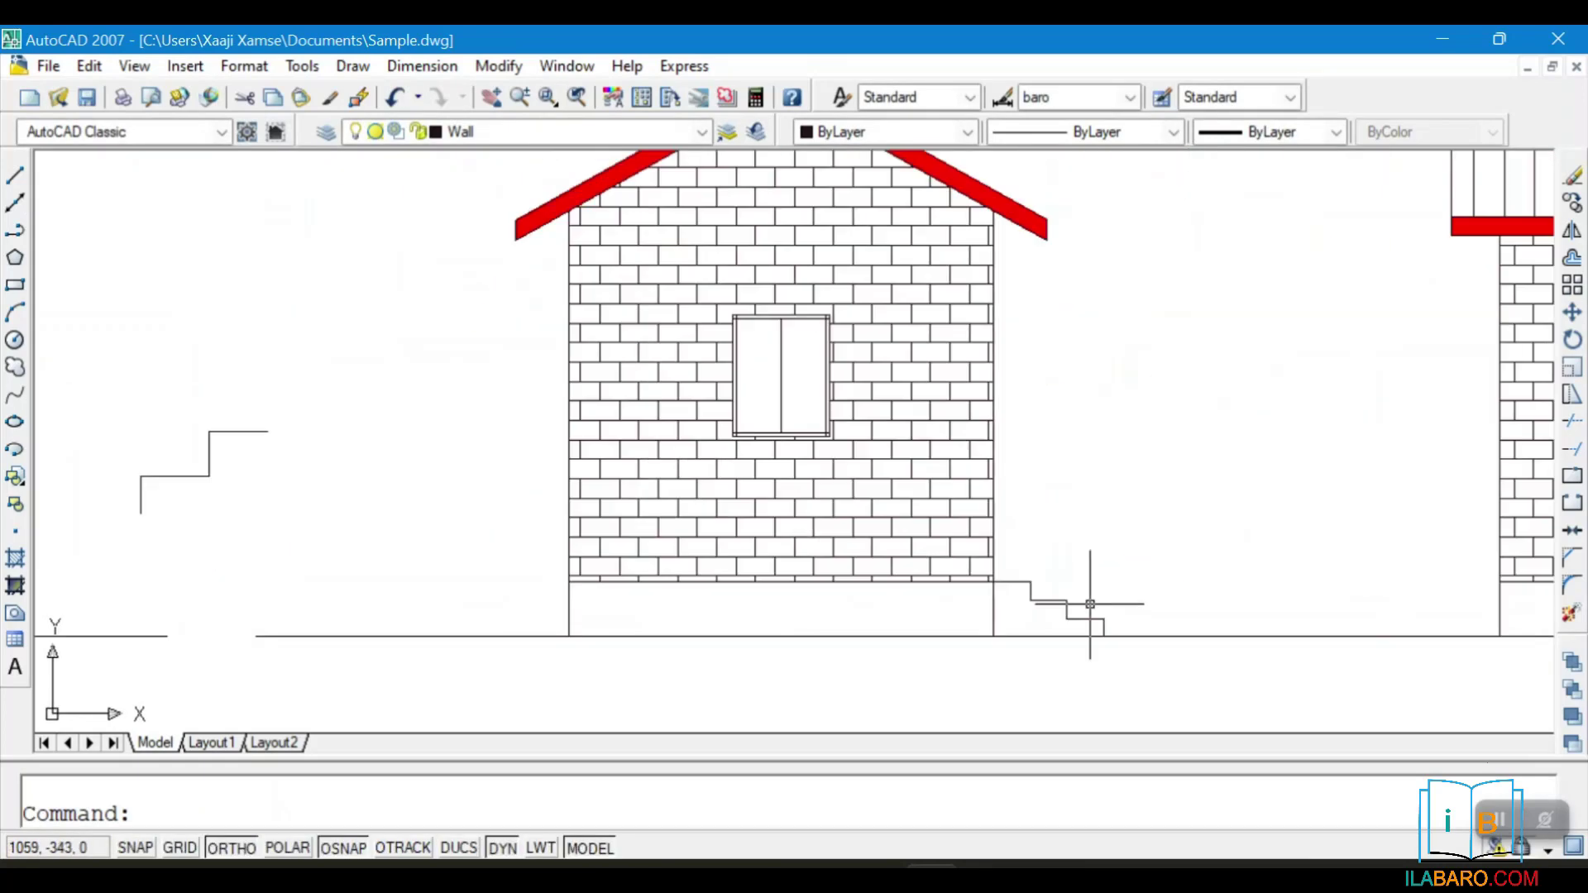
scroll(810, 534, down, 7)
scroll(1001, 507, up, 3)
middle_drag(1128, 472, 927, 474)
scroll(728, 489, down, 4)
scroll(783, 483, up, 2)
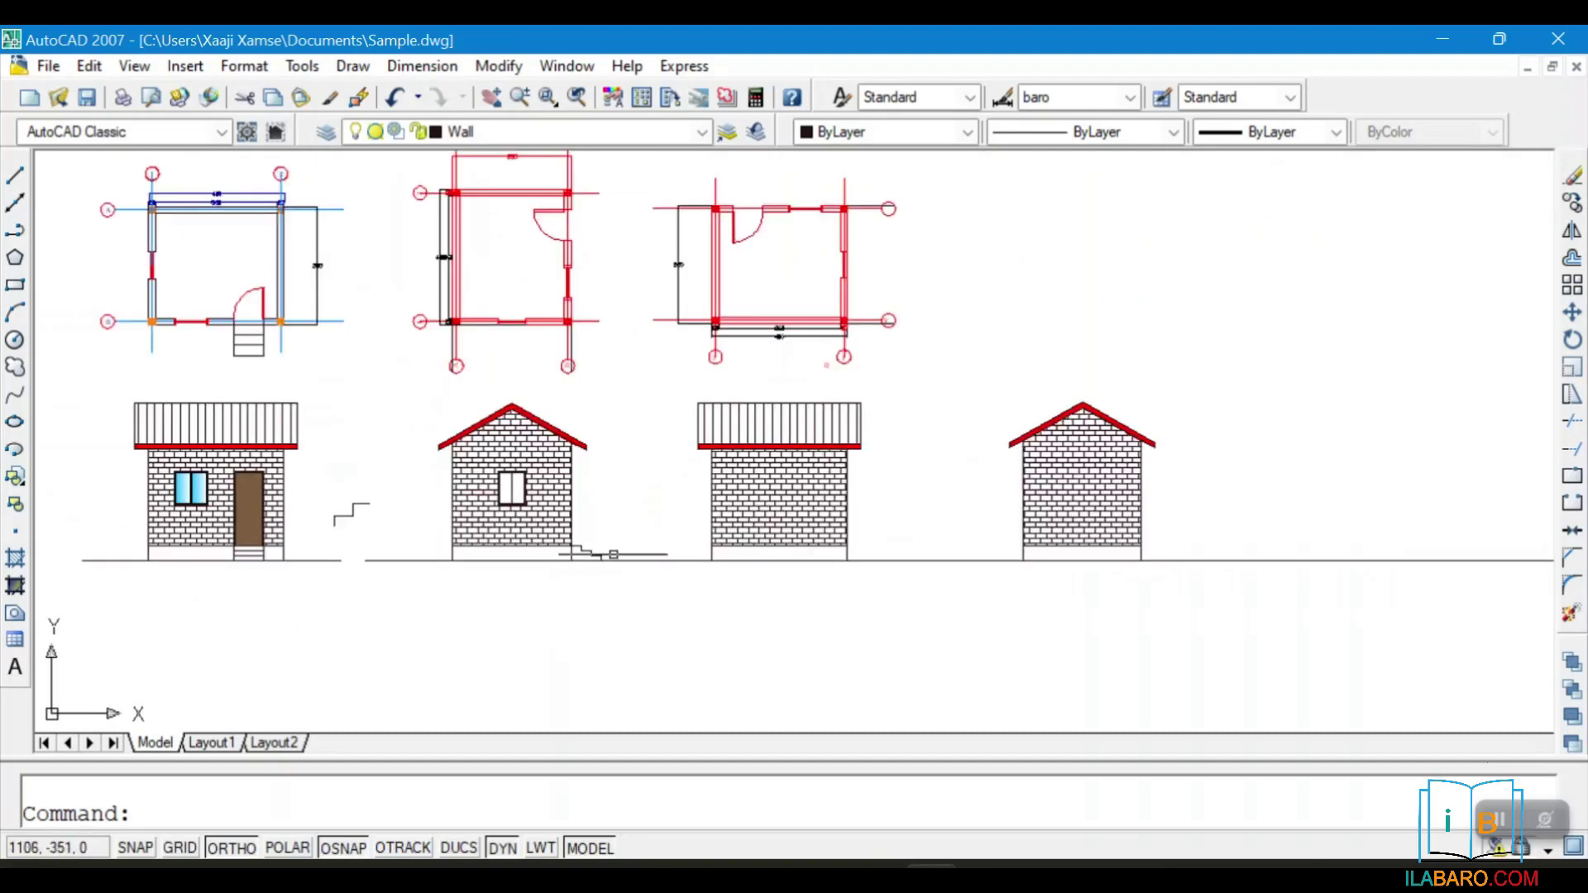
scroll(601, 550, up, 3)
scroll(488, 422, down, 4)
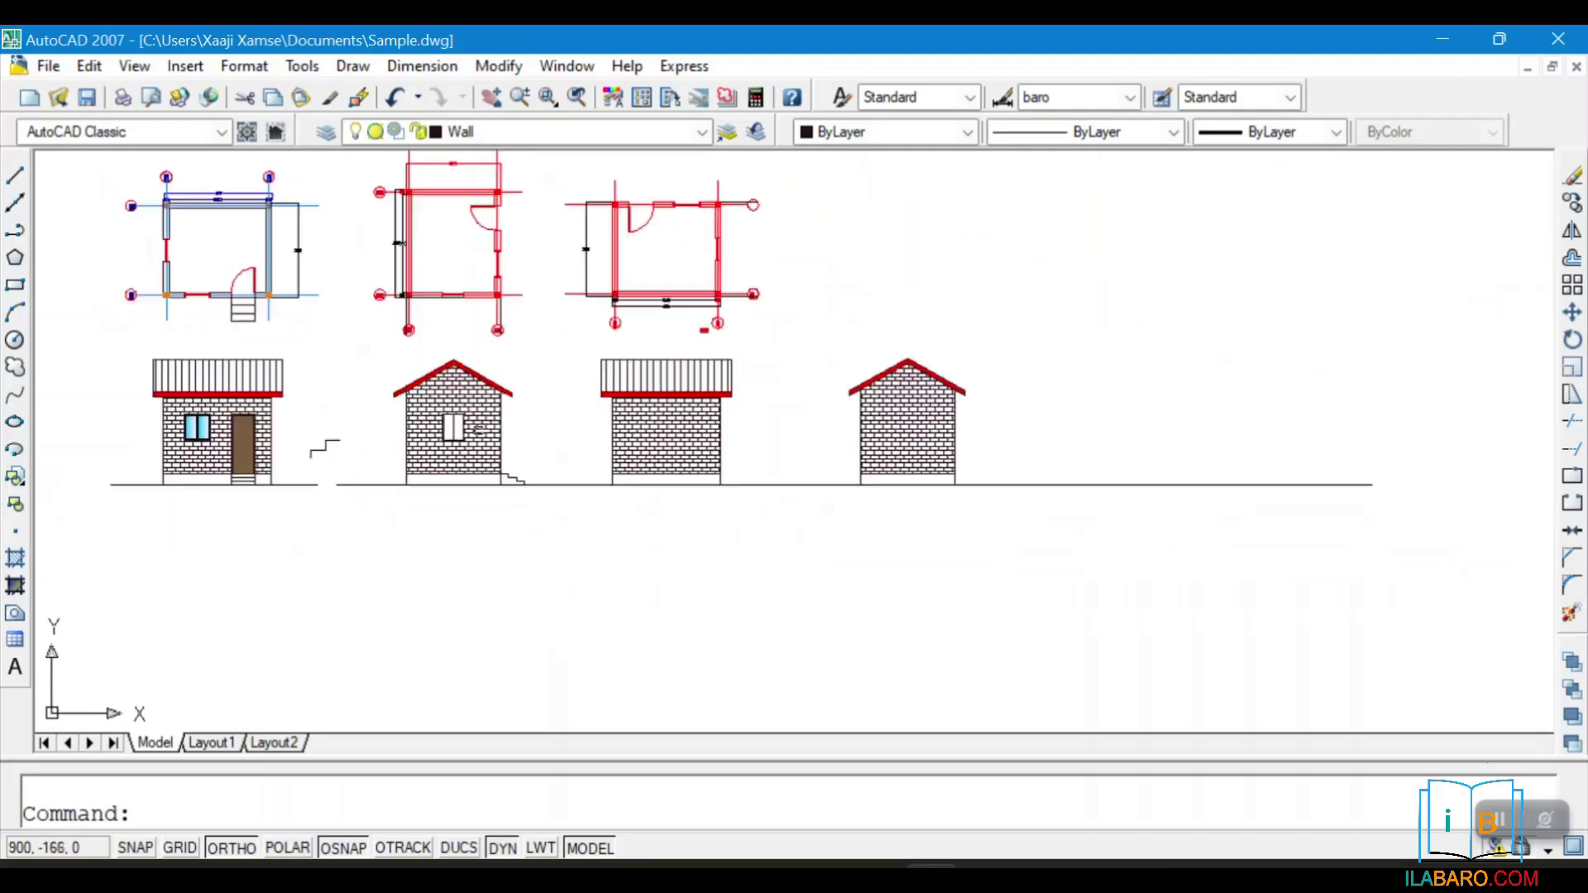
scroll(491, 416, up, 3)
scroll(773, 513, up, 3)
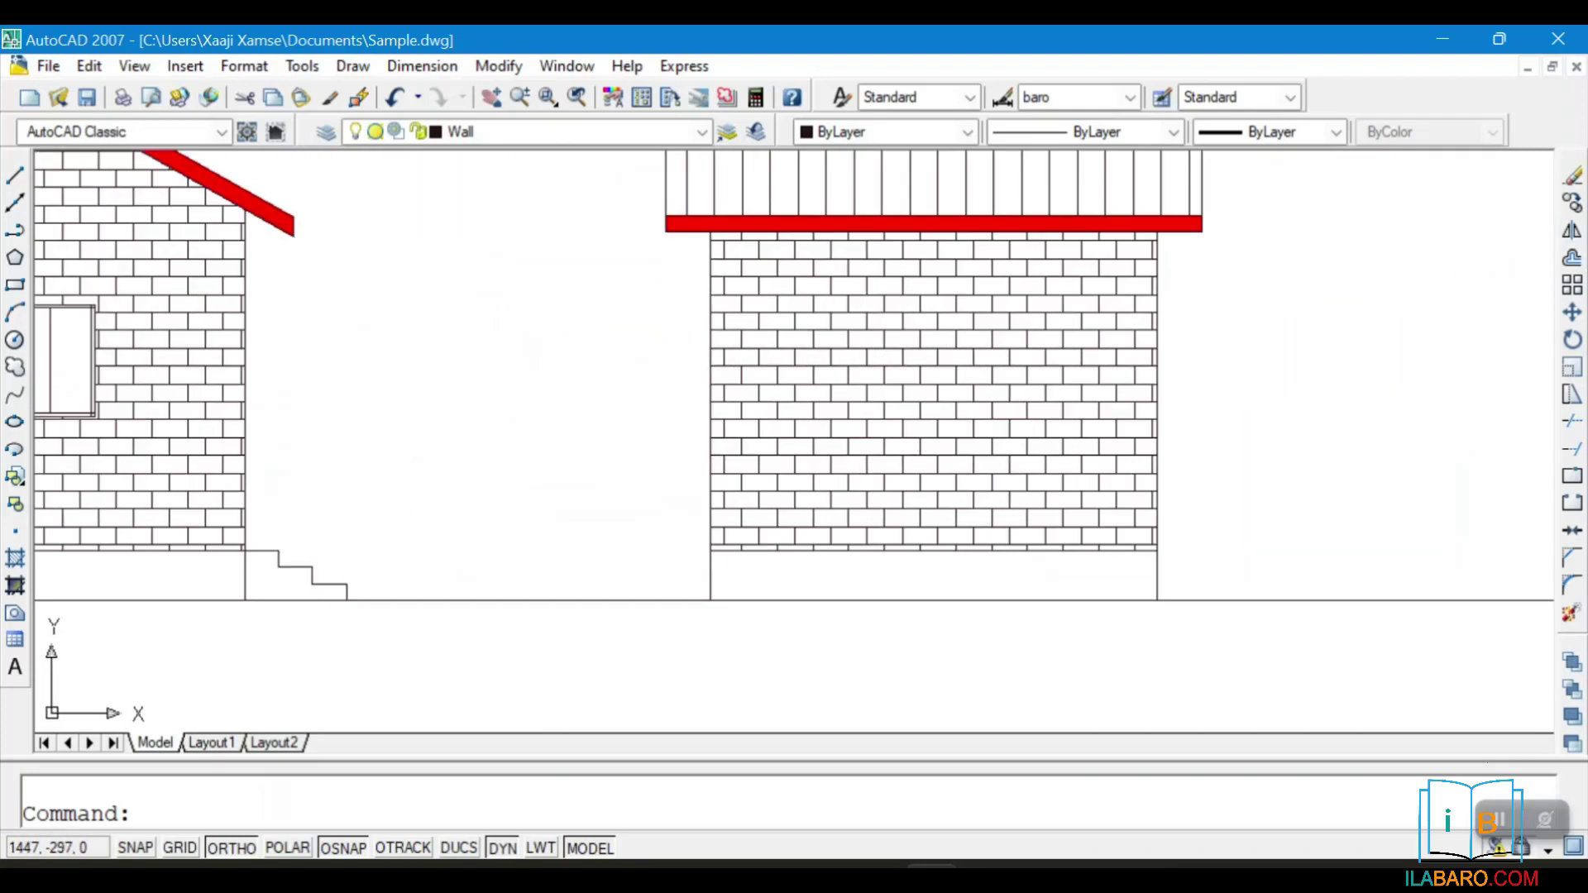
click(383, 527)
click(263, 594)
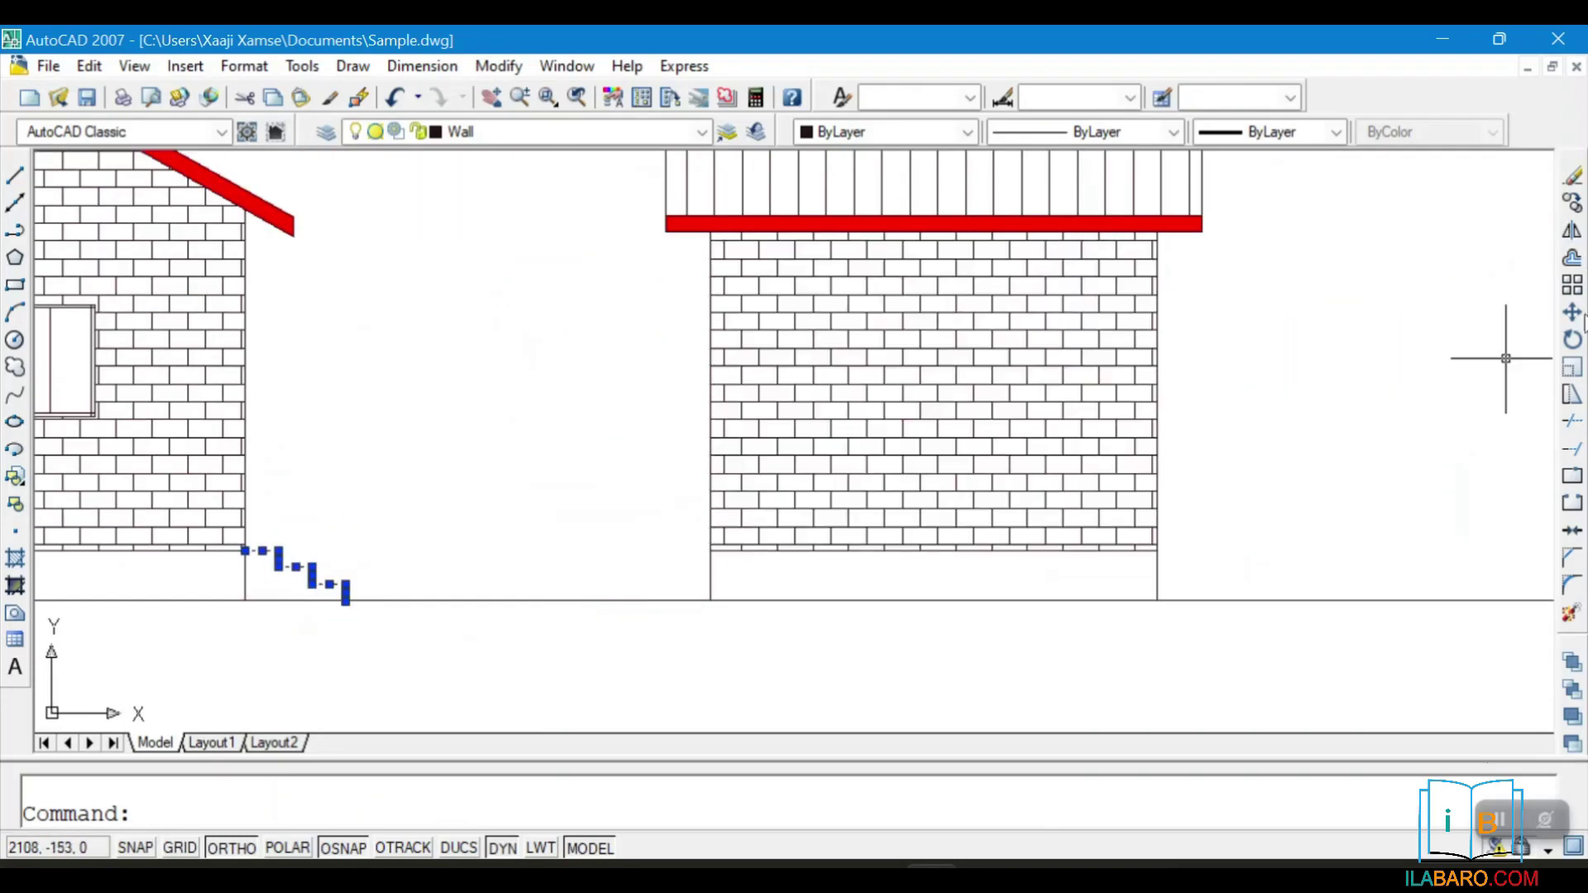
click(1571, 259)
scroll(1156, 372, down, 6)
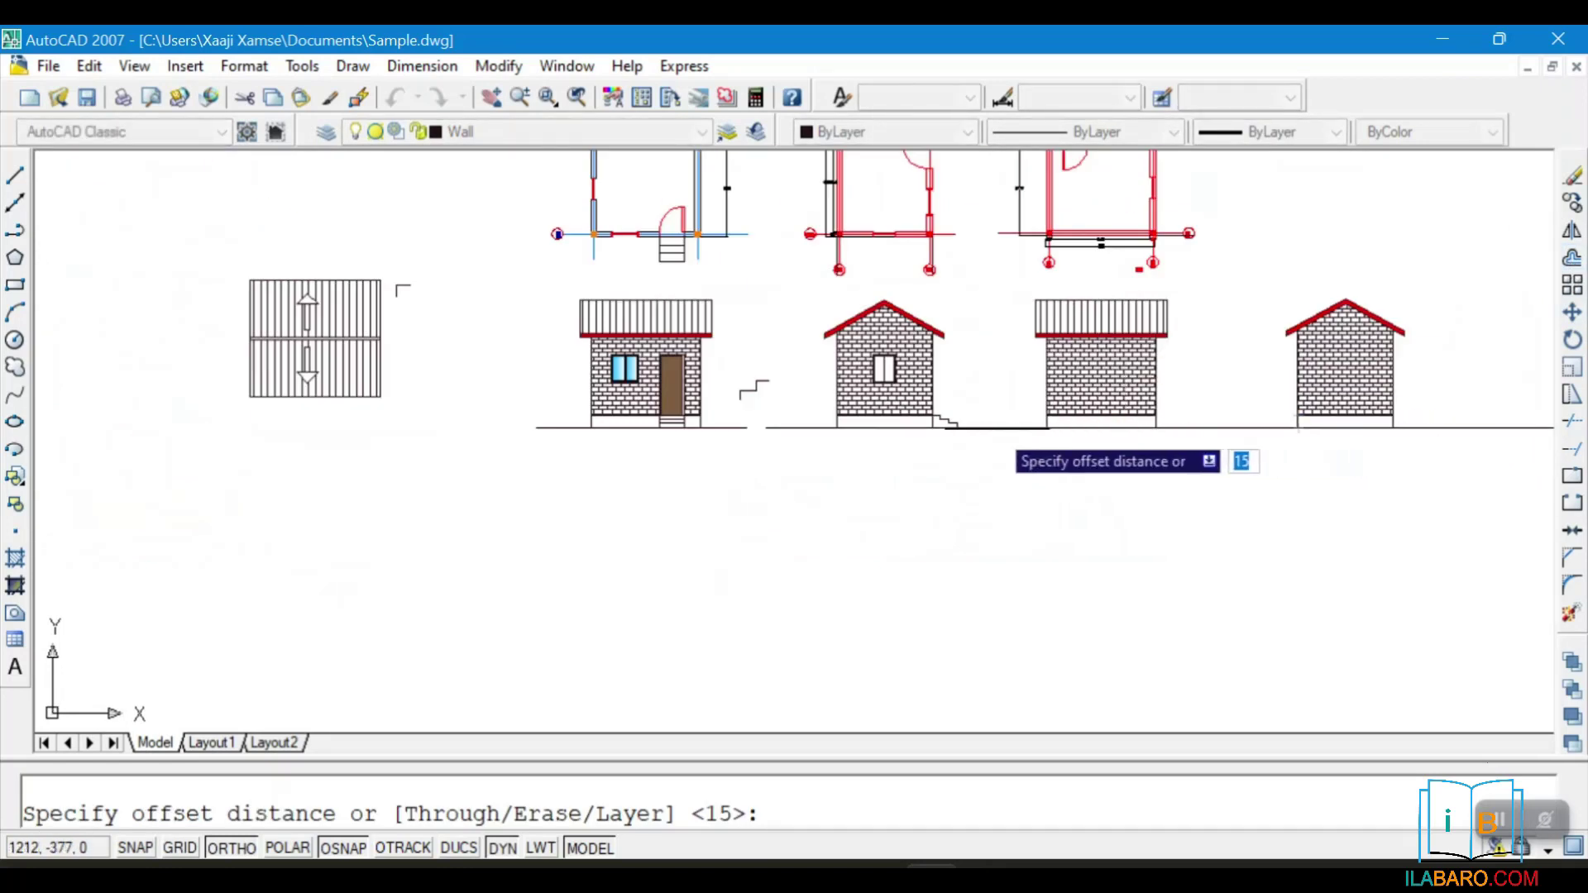
key(Escape)
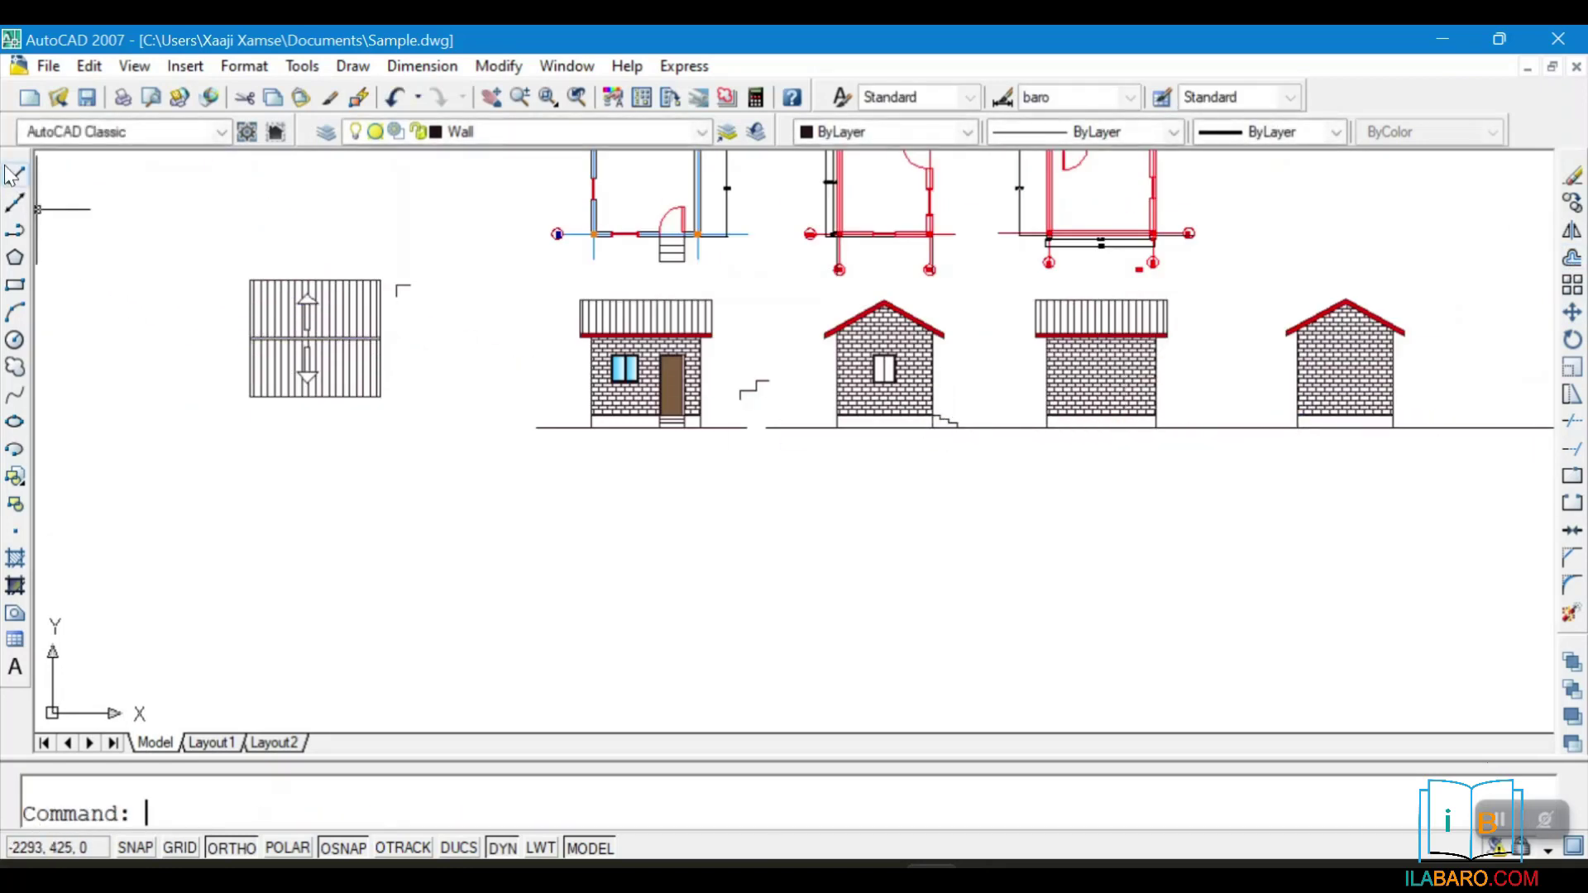
Draw a vertical helper line down from the base of the second elevation's right wall, past the ground line
click(15, 176)
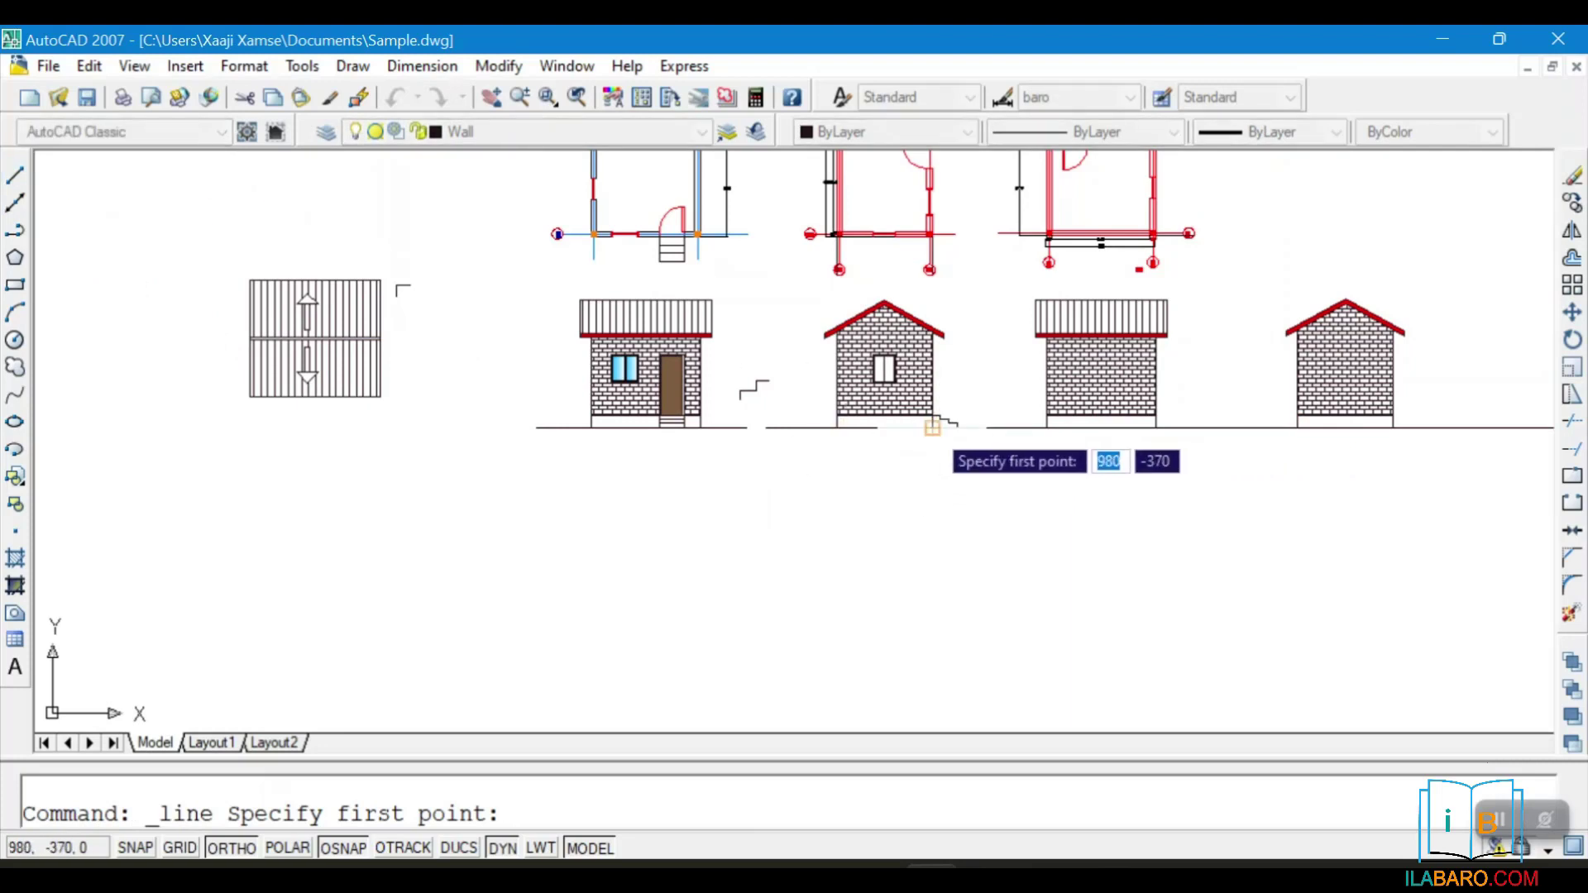
click(934, 420)
right_click(932, 507)
click(977, 526)
Draw a matching vertical helper line down from the base corner of the fourth elevation's left wall
key(Return)
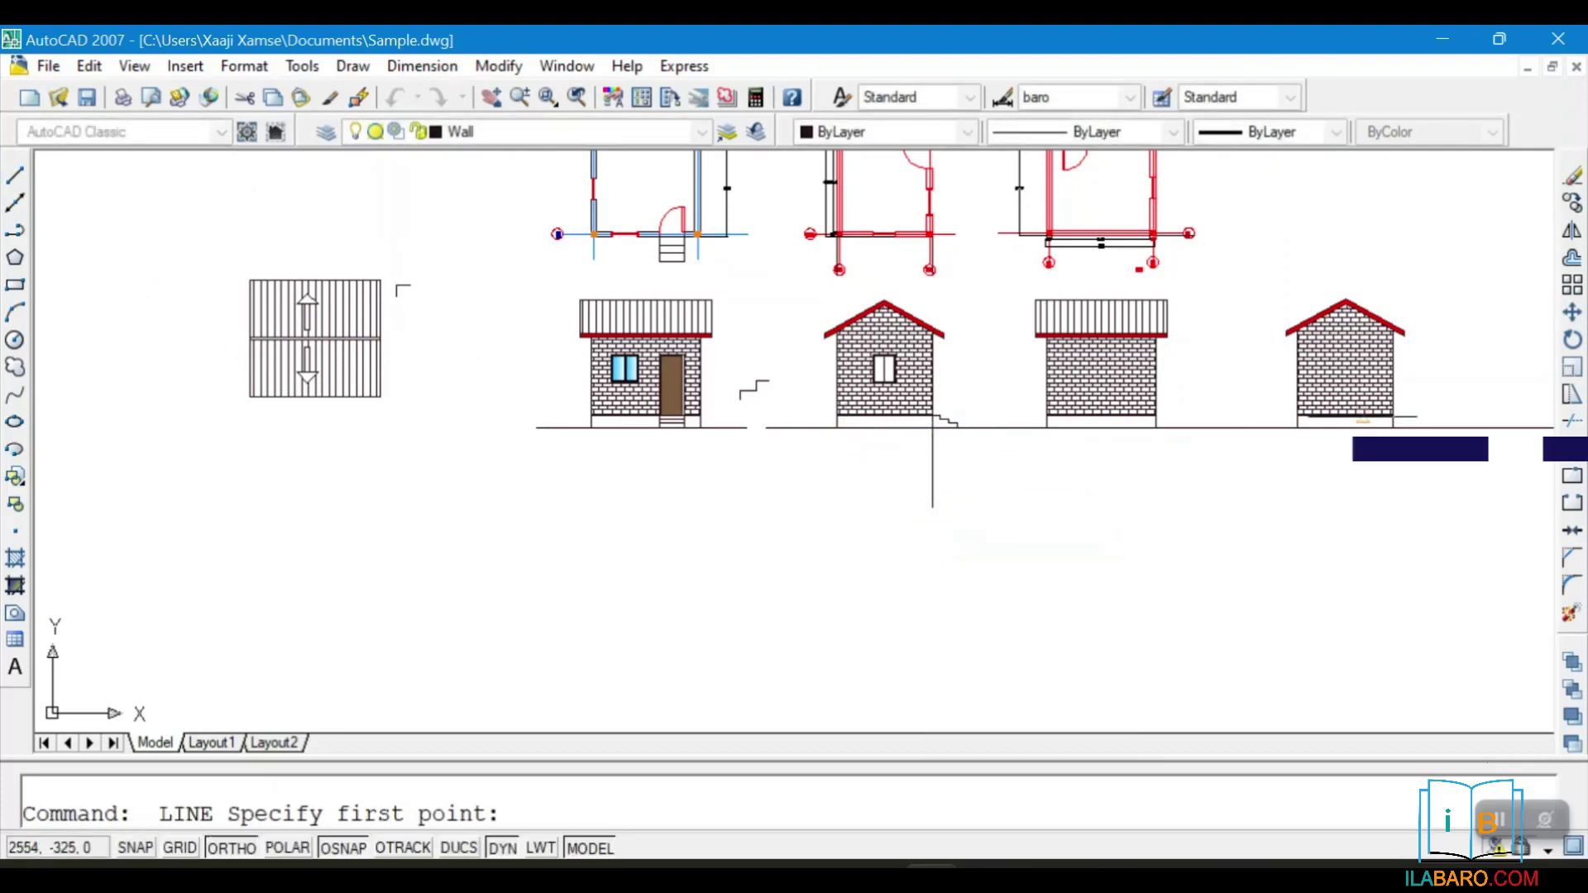
click(1297, 428)
click(1297, 512)
right_click(1297, 512)
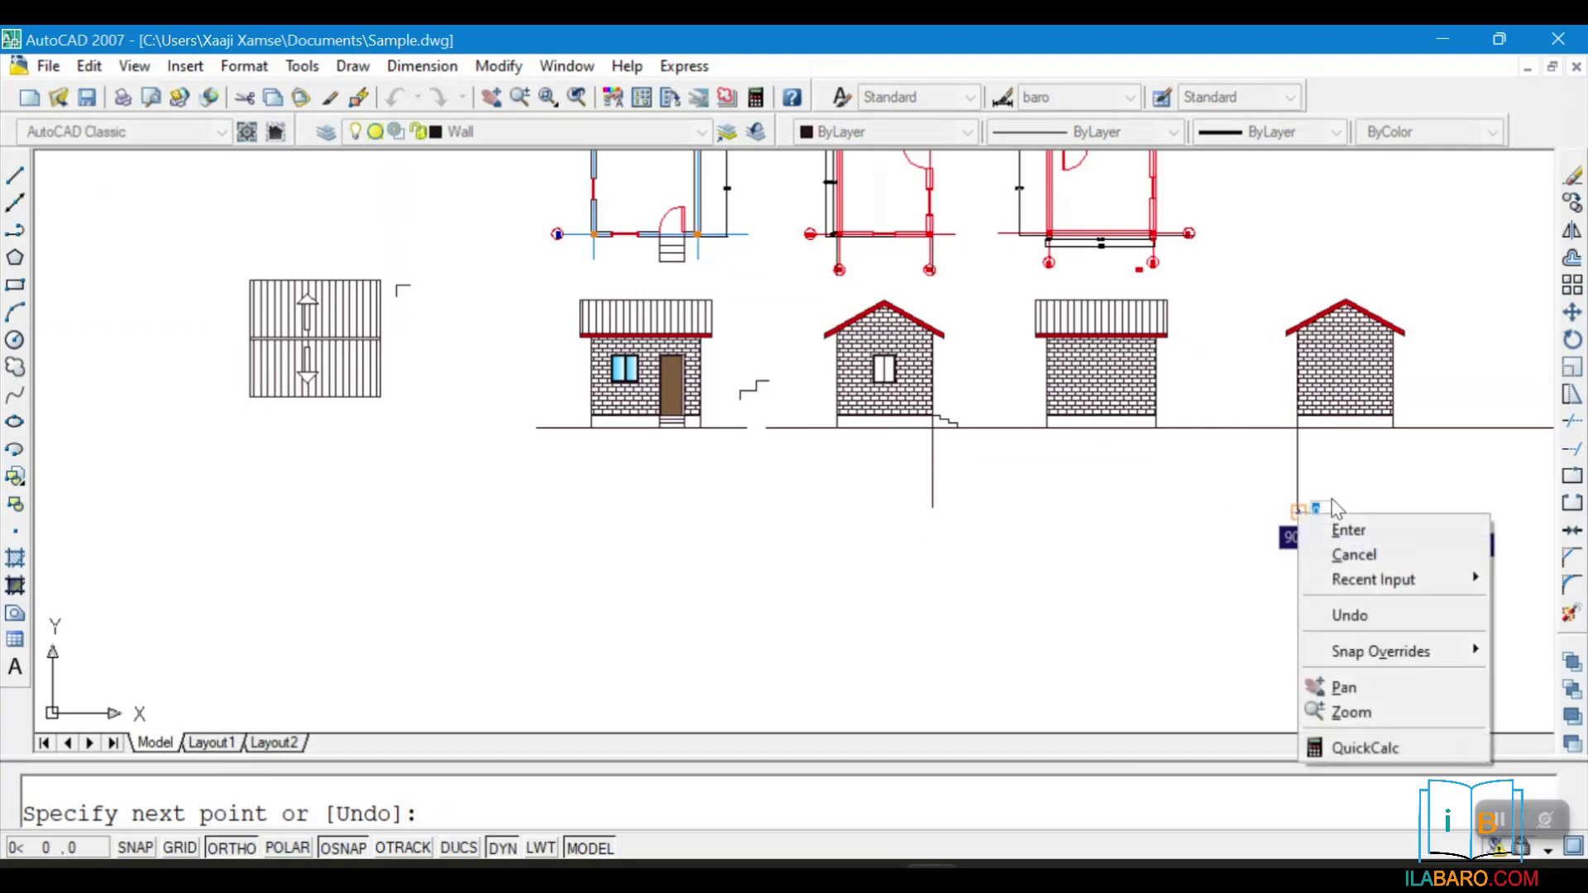
click(1324, 528)
Draw a horizontal helper line below the ground line that crosses both vertical helper lines
click(14, 175)
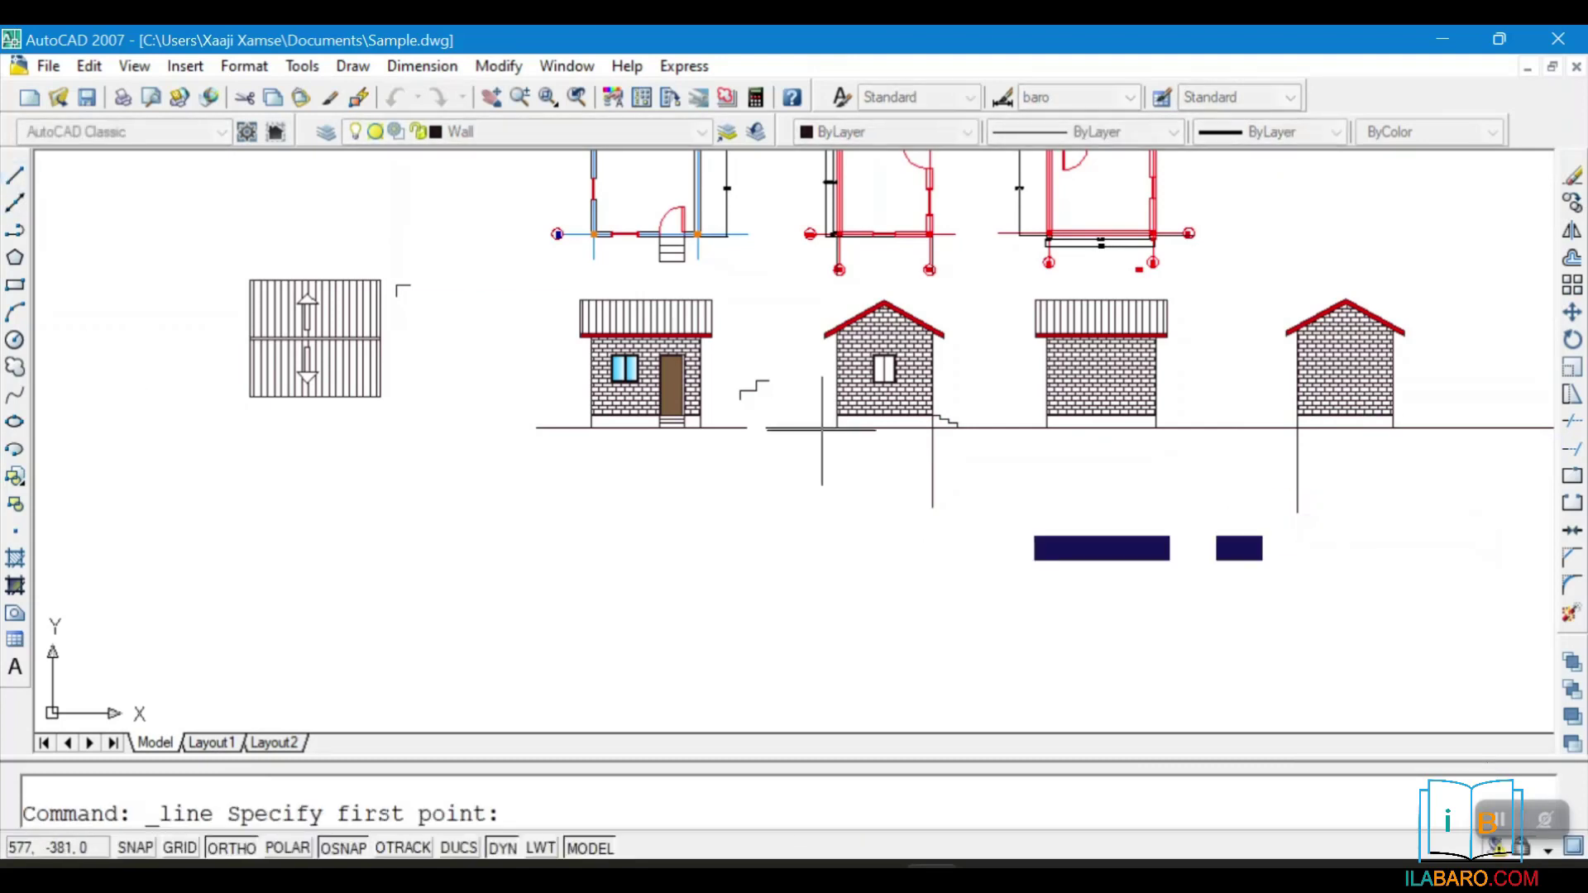
click(910, 485)
click(1365, 484)
right_click(1364, 485)
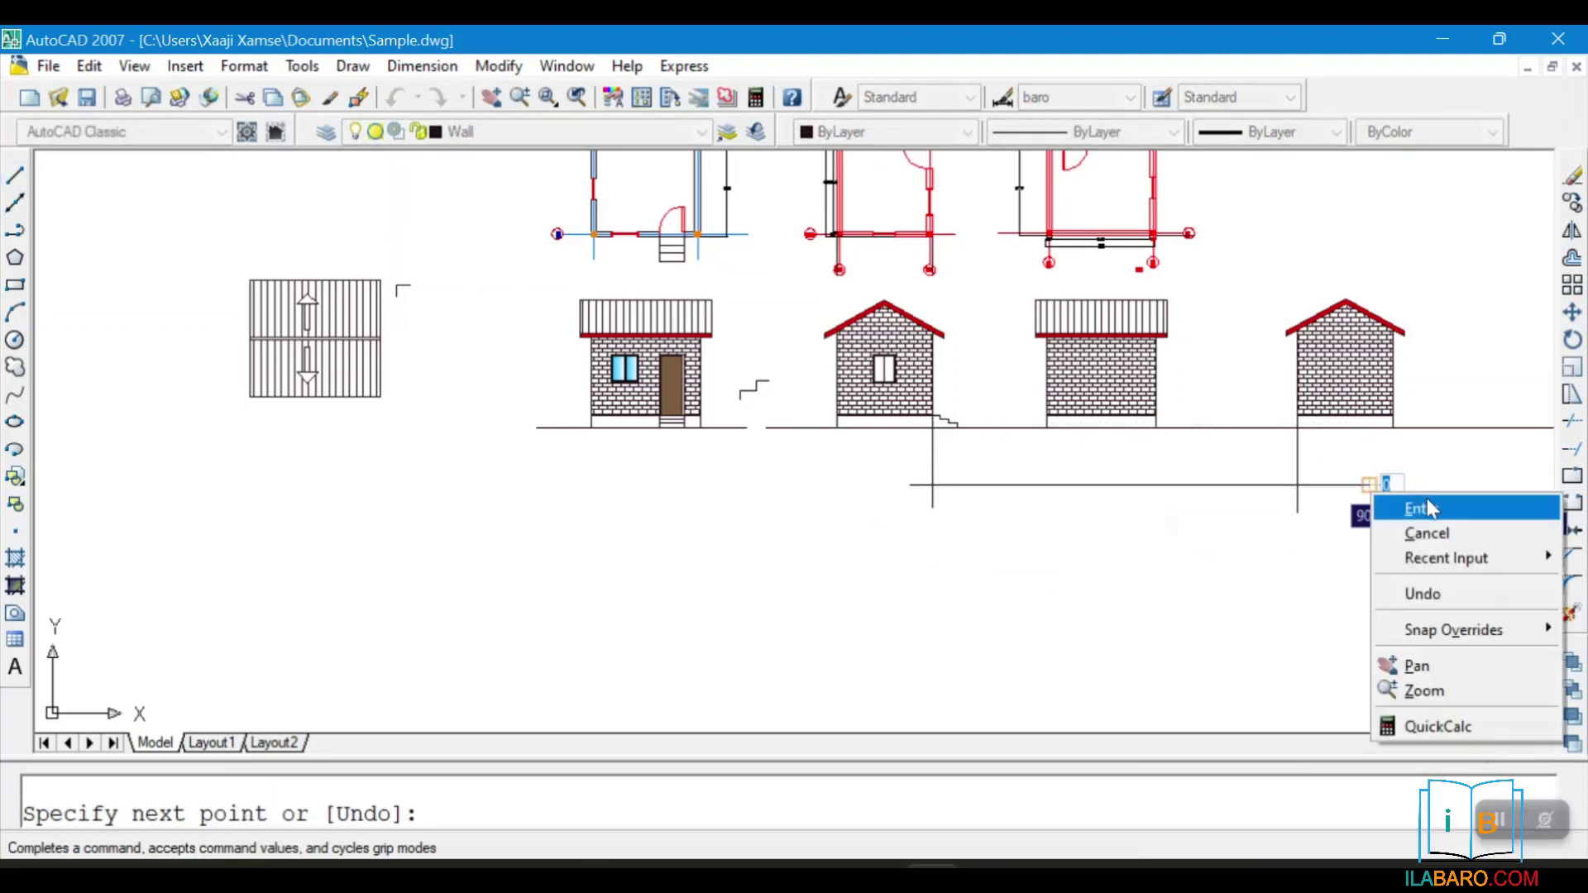
click(1417, 507)
Trim the horizontal helper line's overhanging ends back to the two vertical helper lines
text(tr)
key(Return)
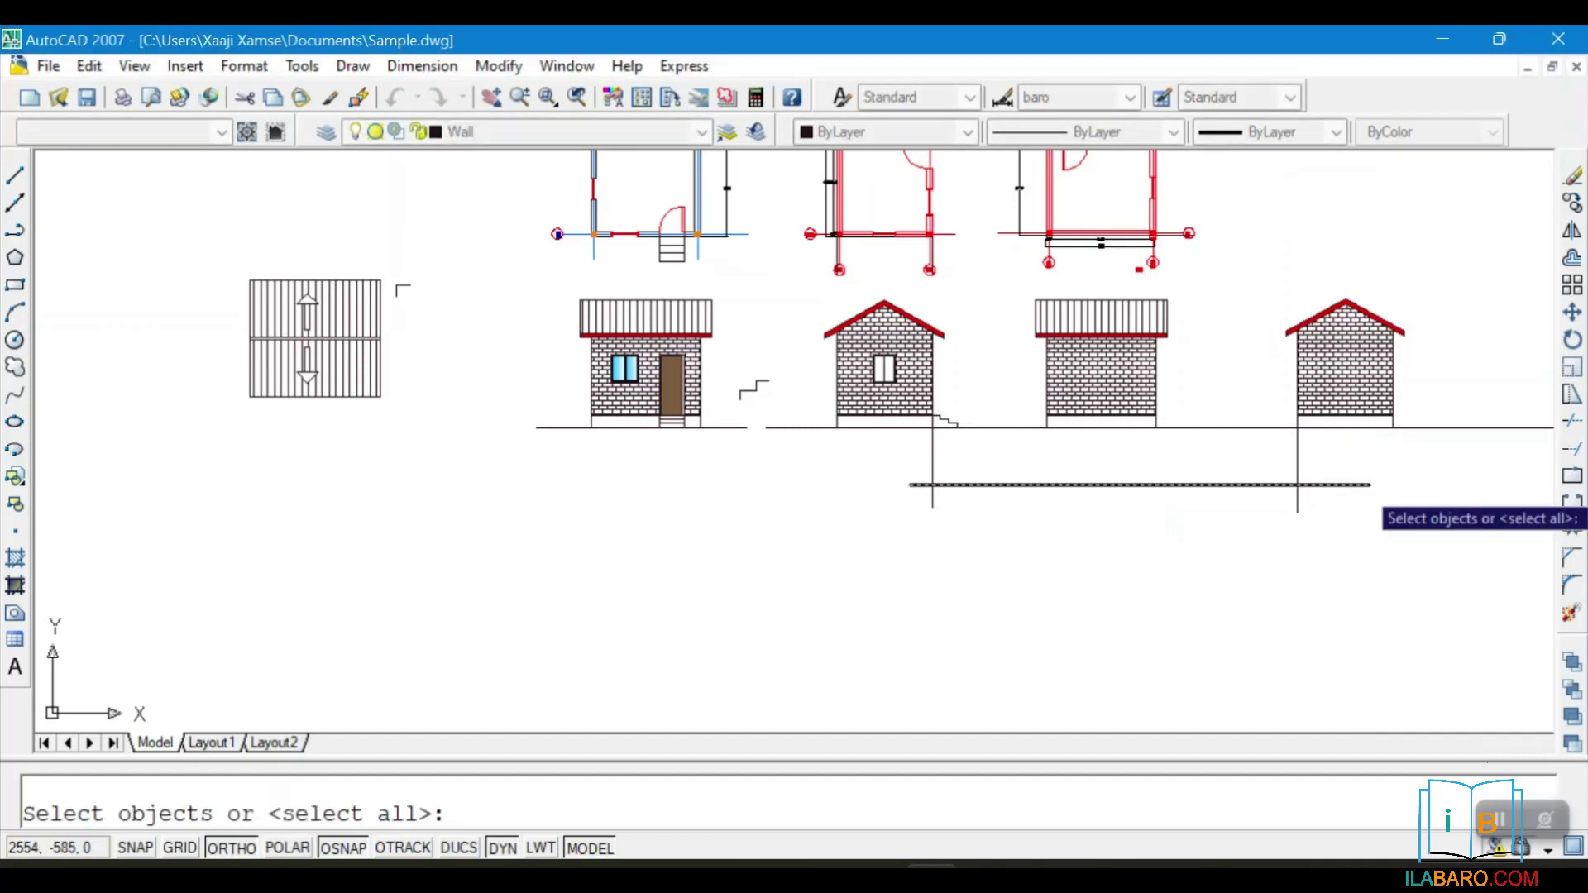
key(Return)
scroll(913, 480, up, 3)
click(932, 464)
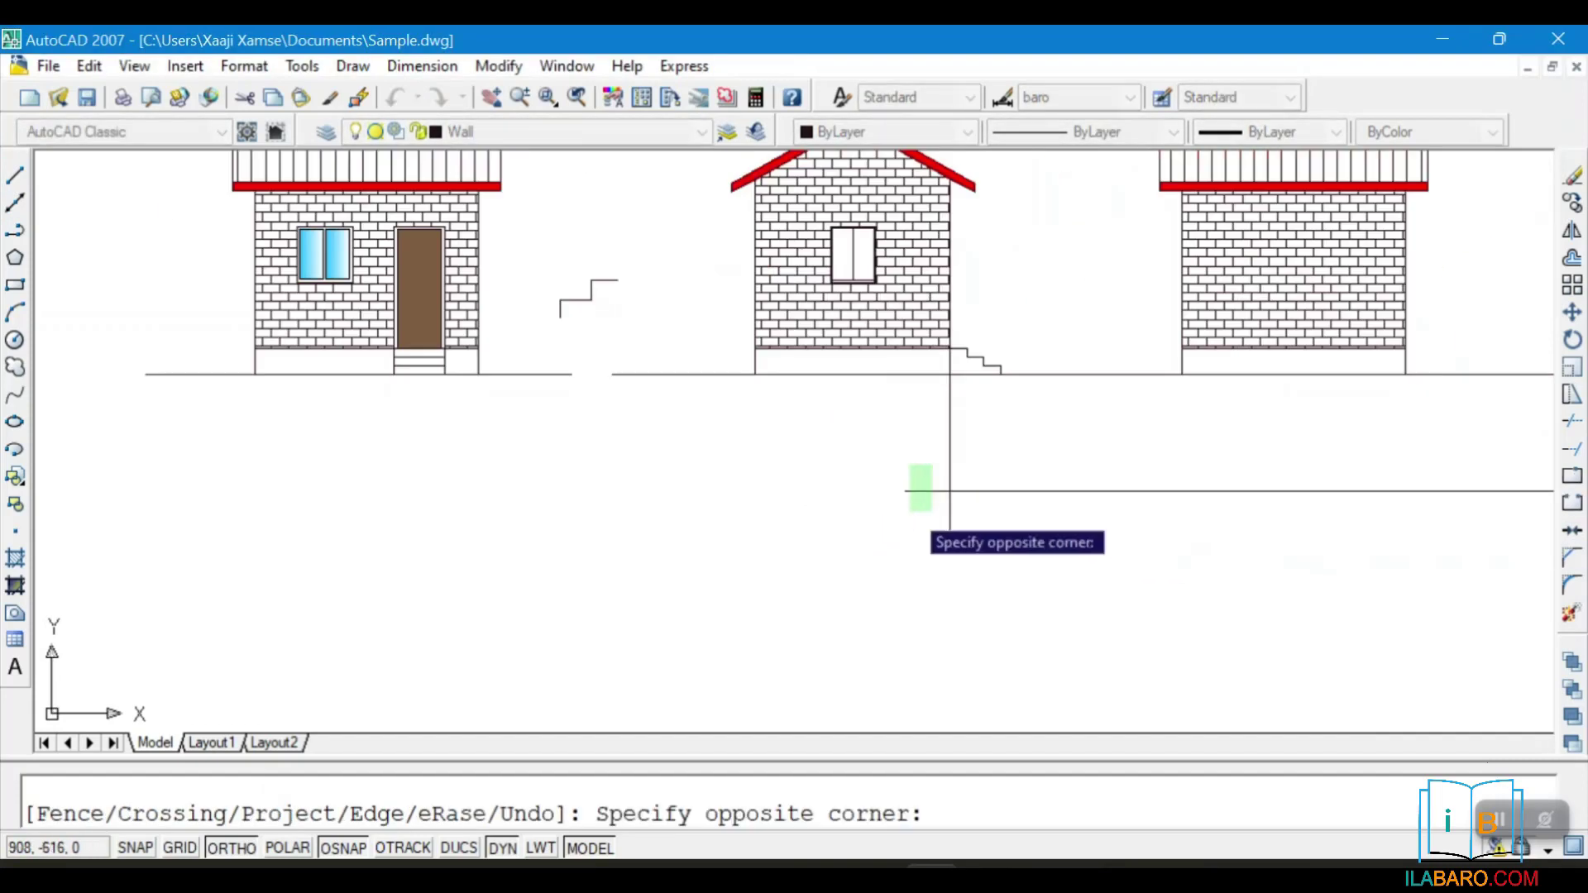
click(903, 510)
key(Return)
Mirror the stair profile to the fourth elevation about a vertical axis through the horizontal helper line's midpoint, keeping the source objects
scroll(1022, 372, up, 4)
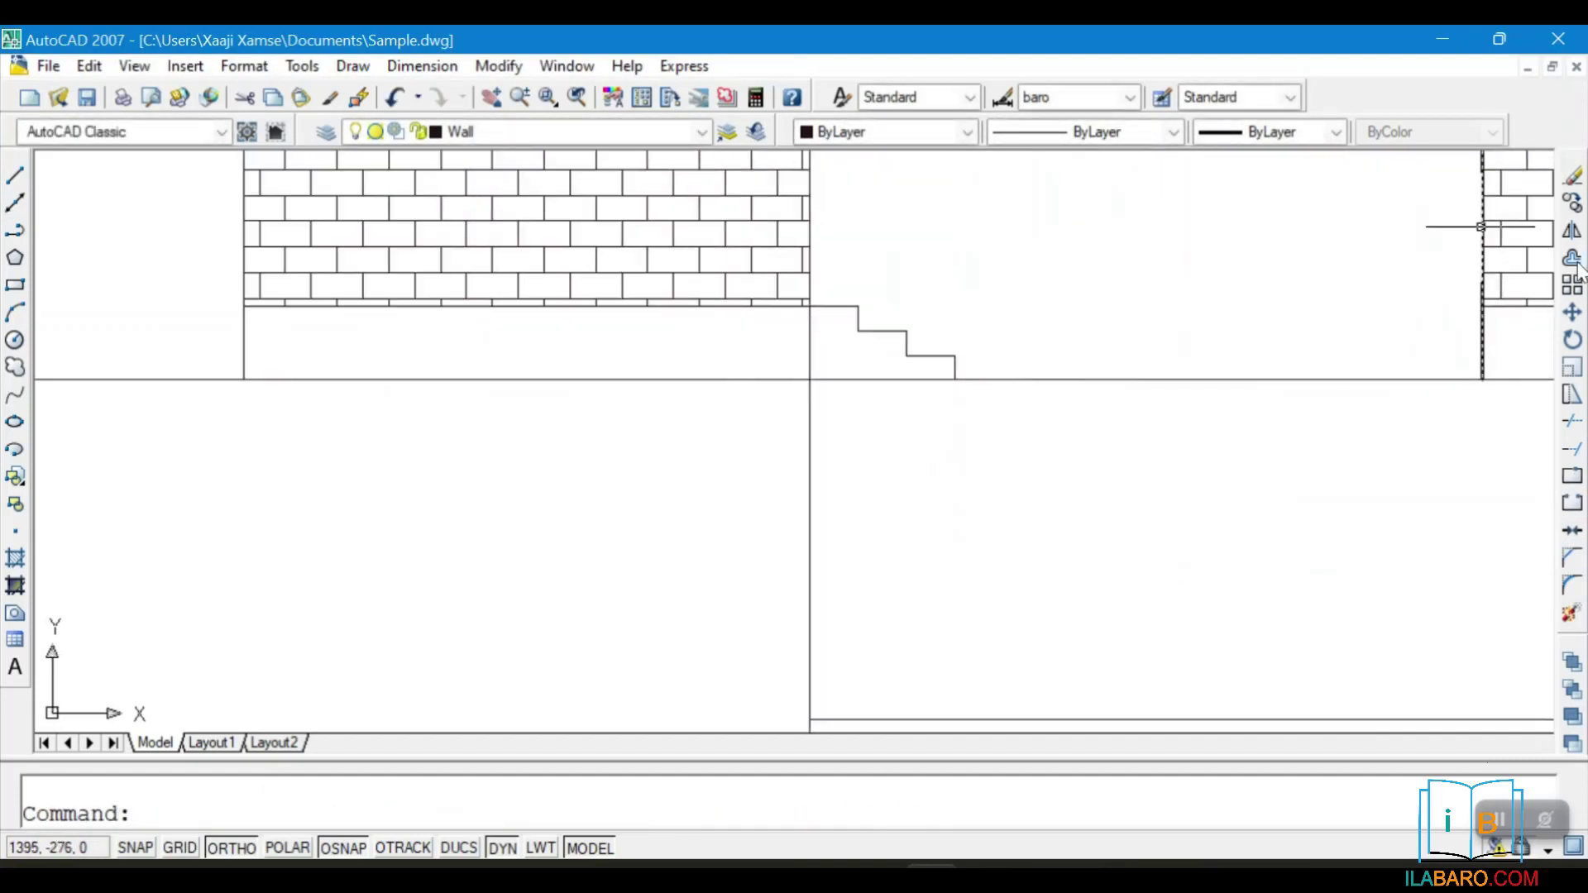
click(1572, 234)
click(893, 279)
click(839, 342)
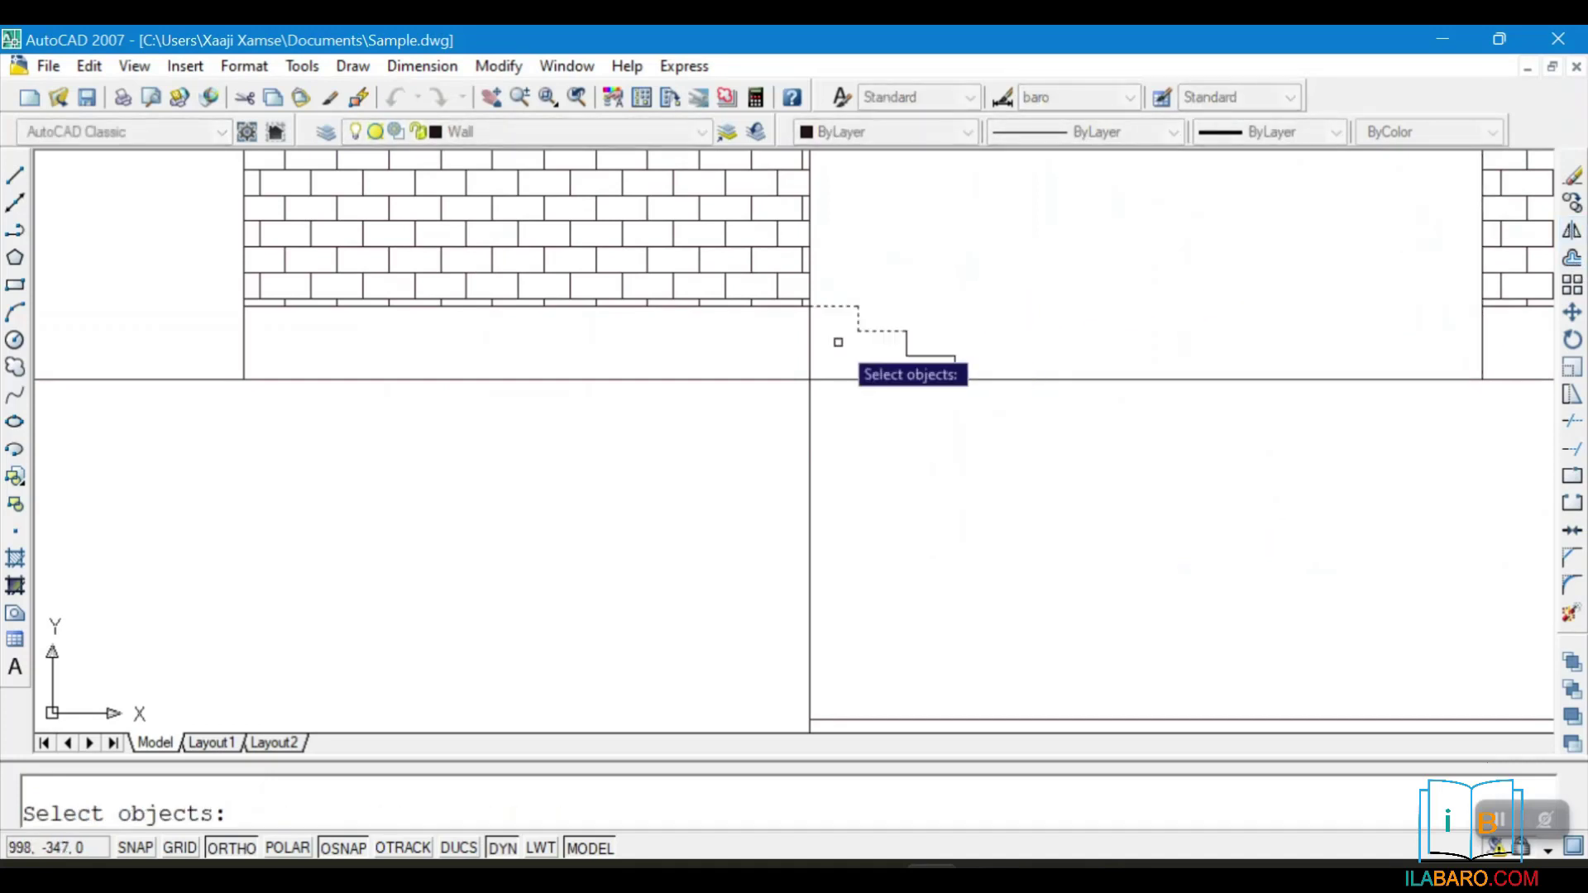
click(979, 321)
click(895, 382)
scroll(941, 335, up, 1)
scroll(734, 379, down, 5)
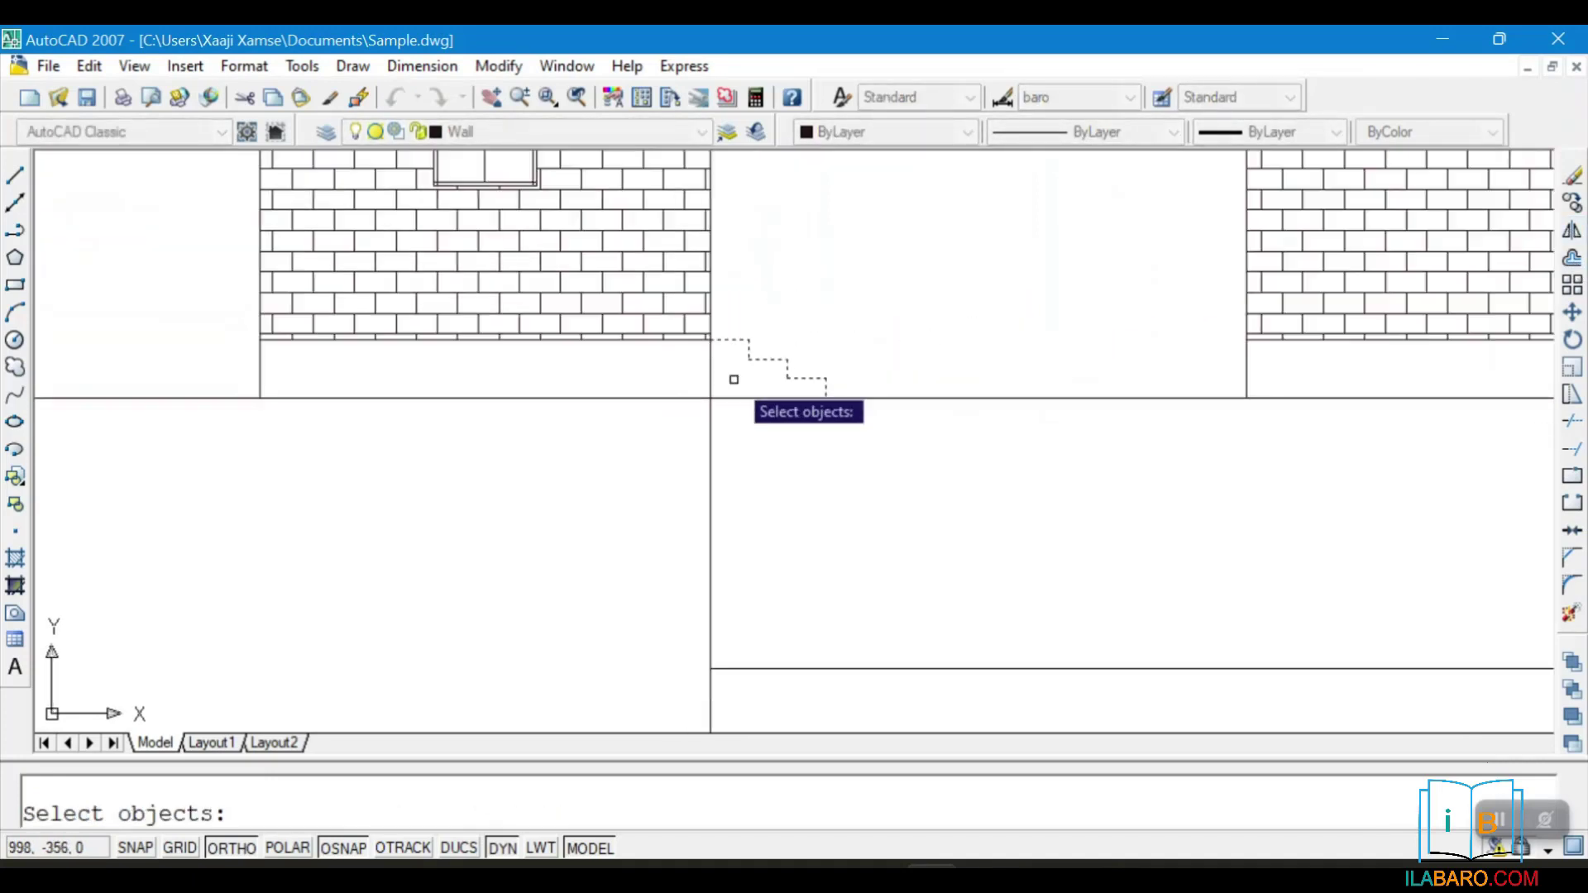
key(Return)
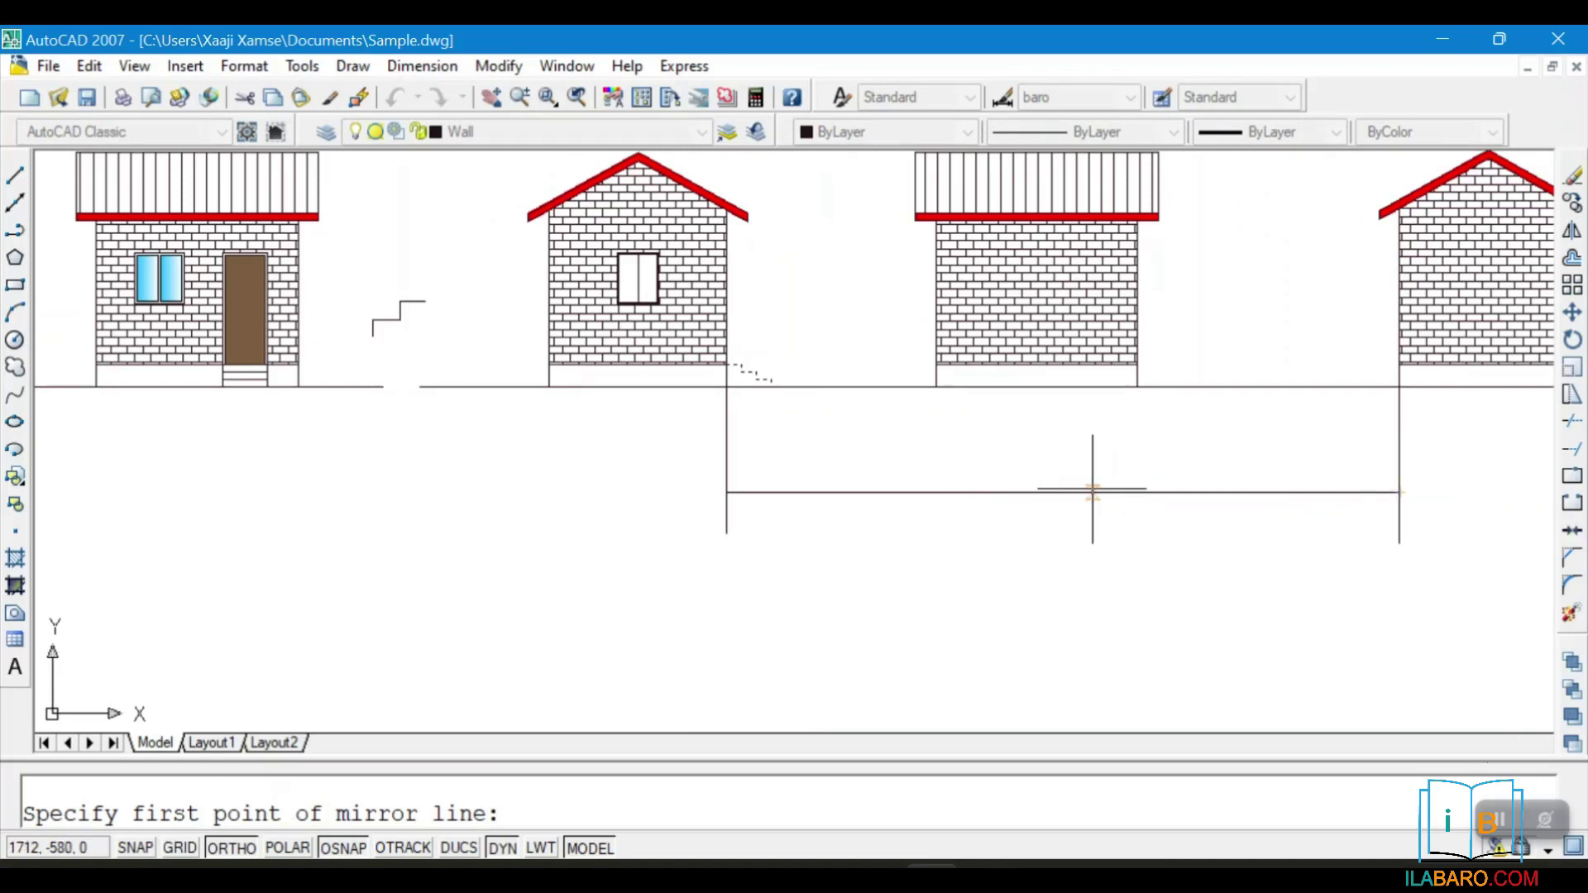
click(1063, 493)
click(1075, 290)
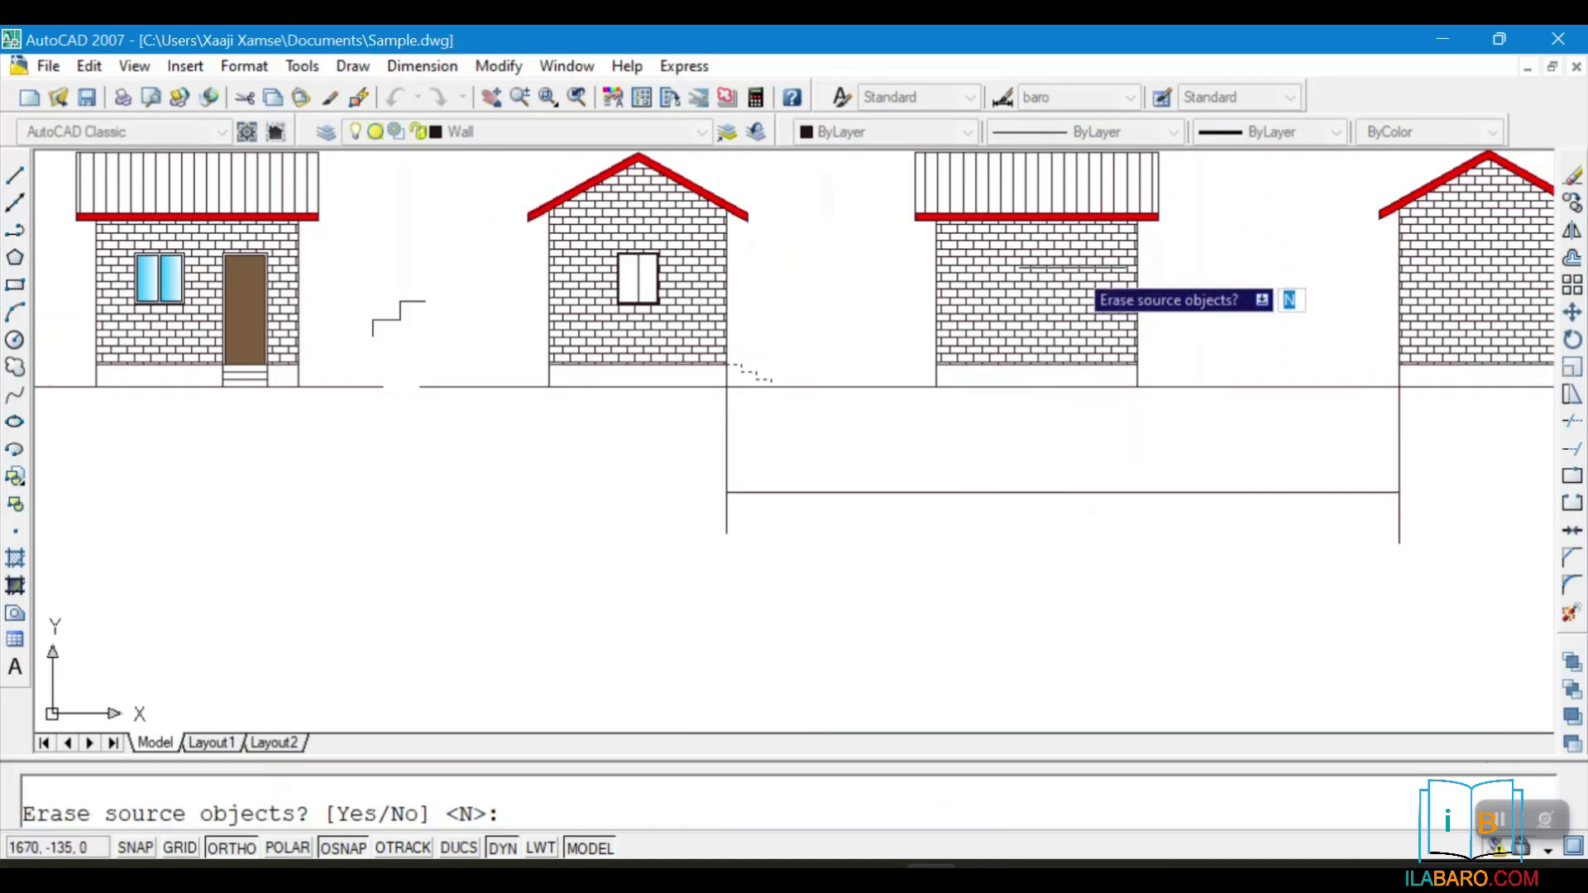
right_click(1283, 311)
click(1328, 326)
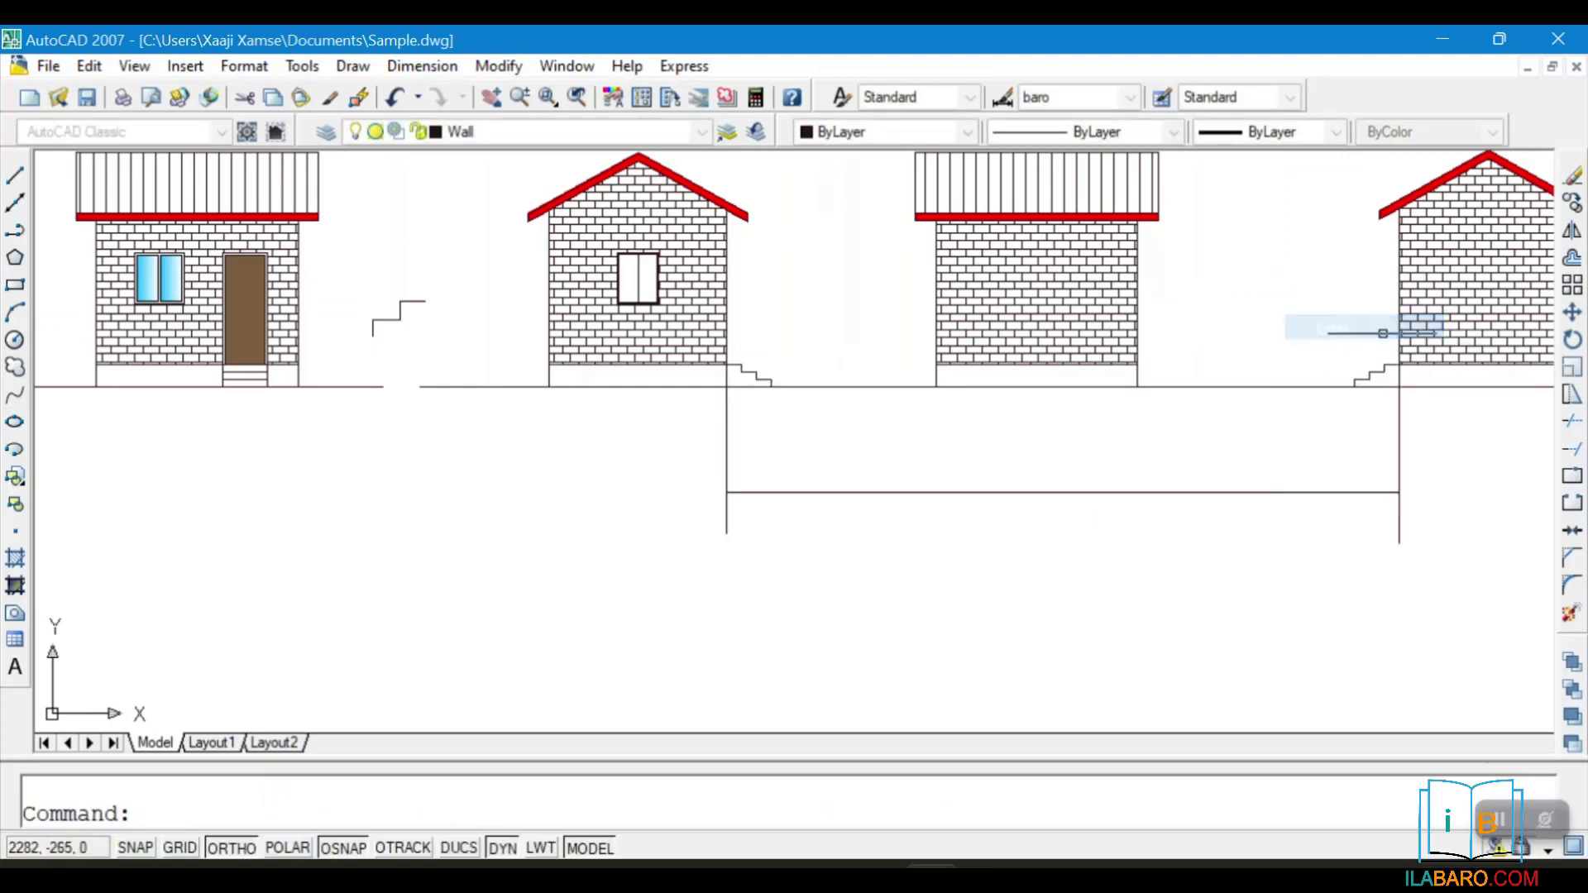
Erase the horizontal helper line and the two vertical helper lines below the ground line
scroll(1401, 368, down, 2)
click(993, 489)
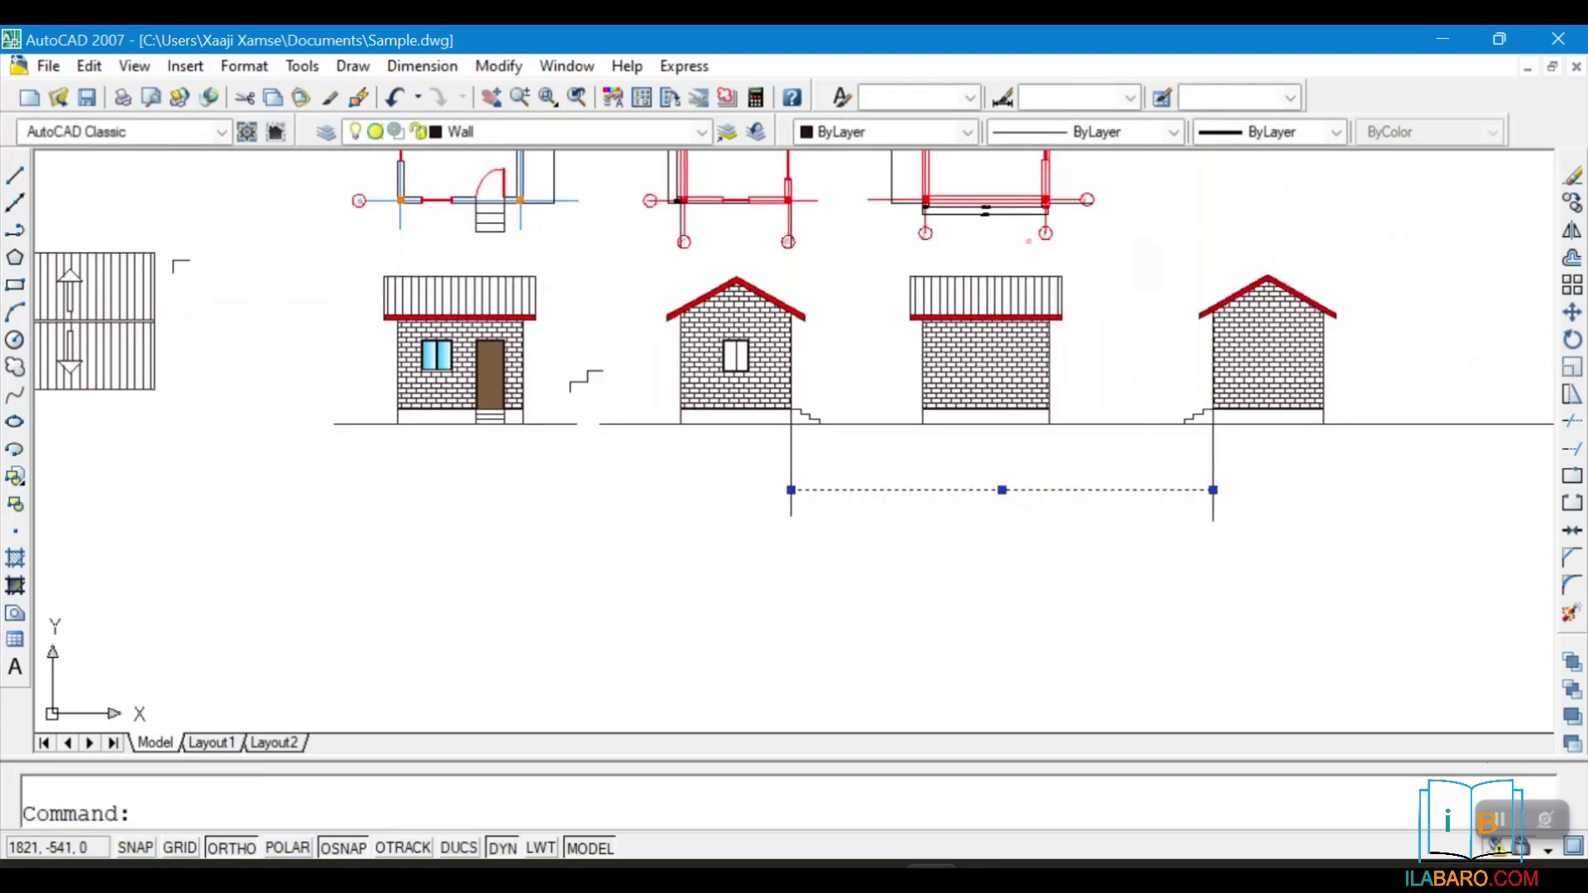
key(Delete)
click(1245, 469)
click(1190, 482)
key(Delete)
click(816, 480)
click(763, 501)
key(Delete)
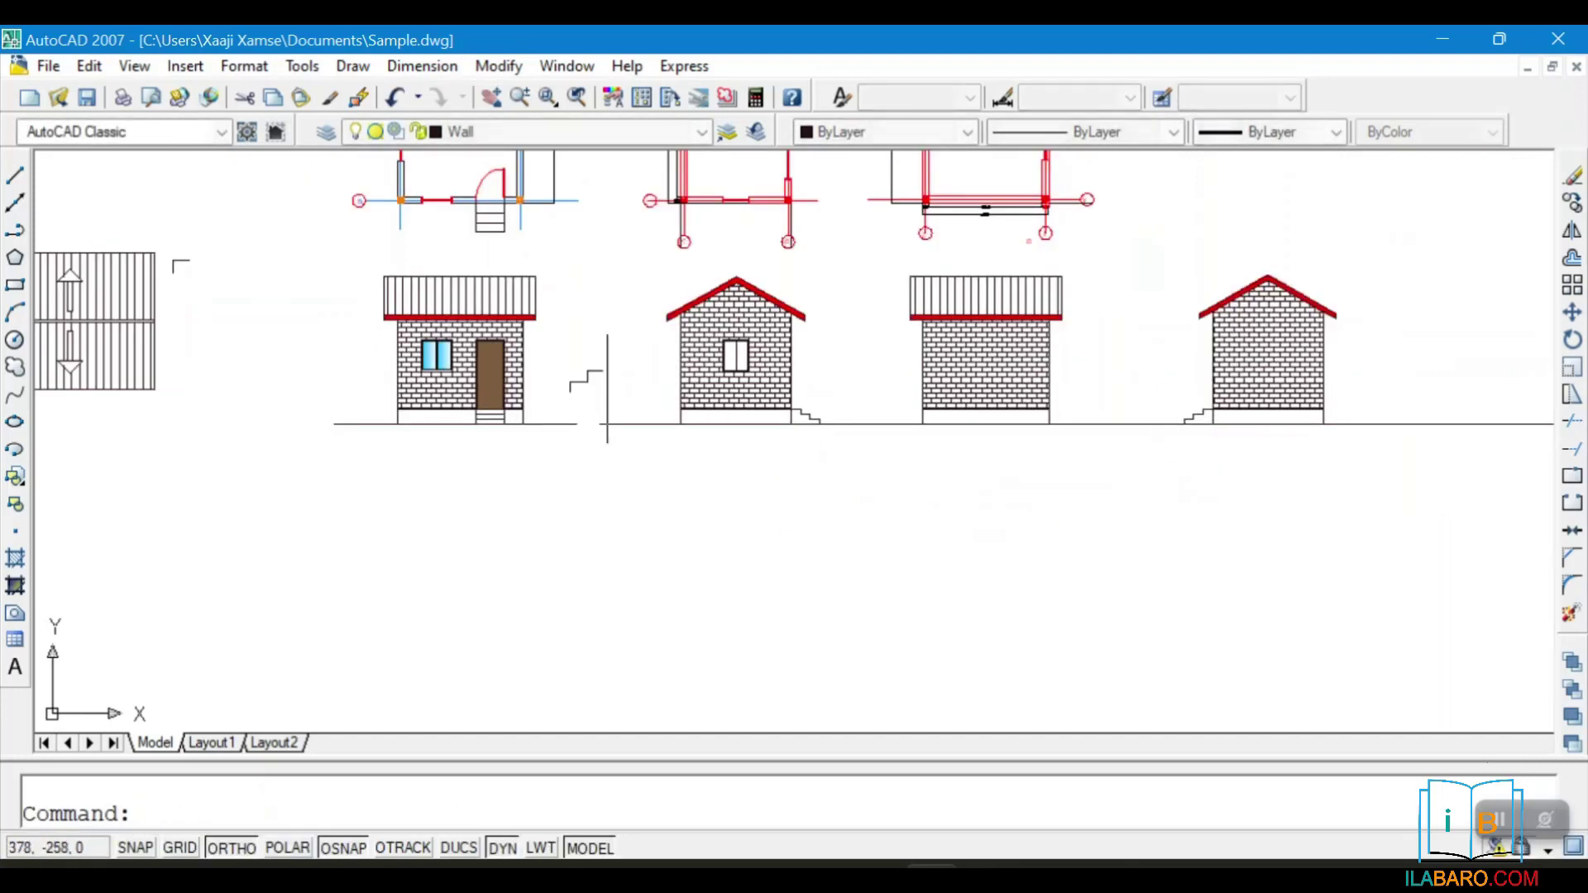
Erase the leftover stair profile between the first and second elevations
scroll(608, 389, up, 3)
click(808, 310)
click(717, 394)
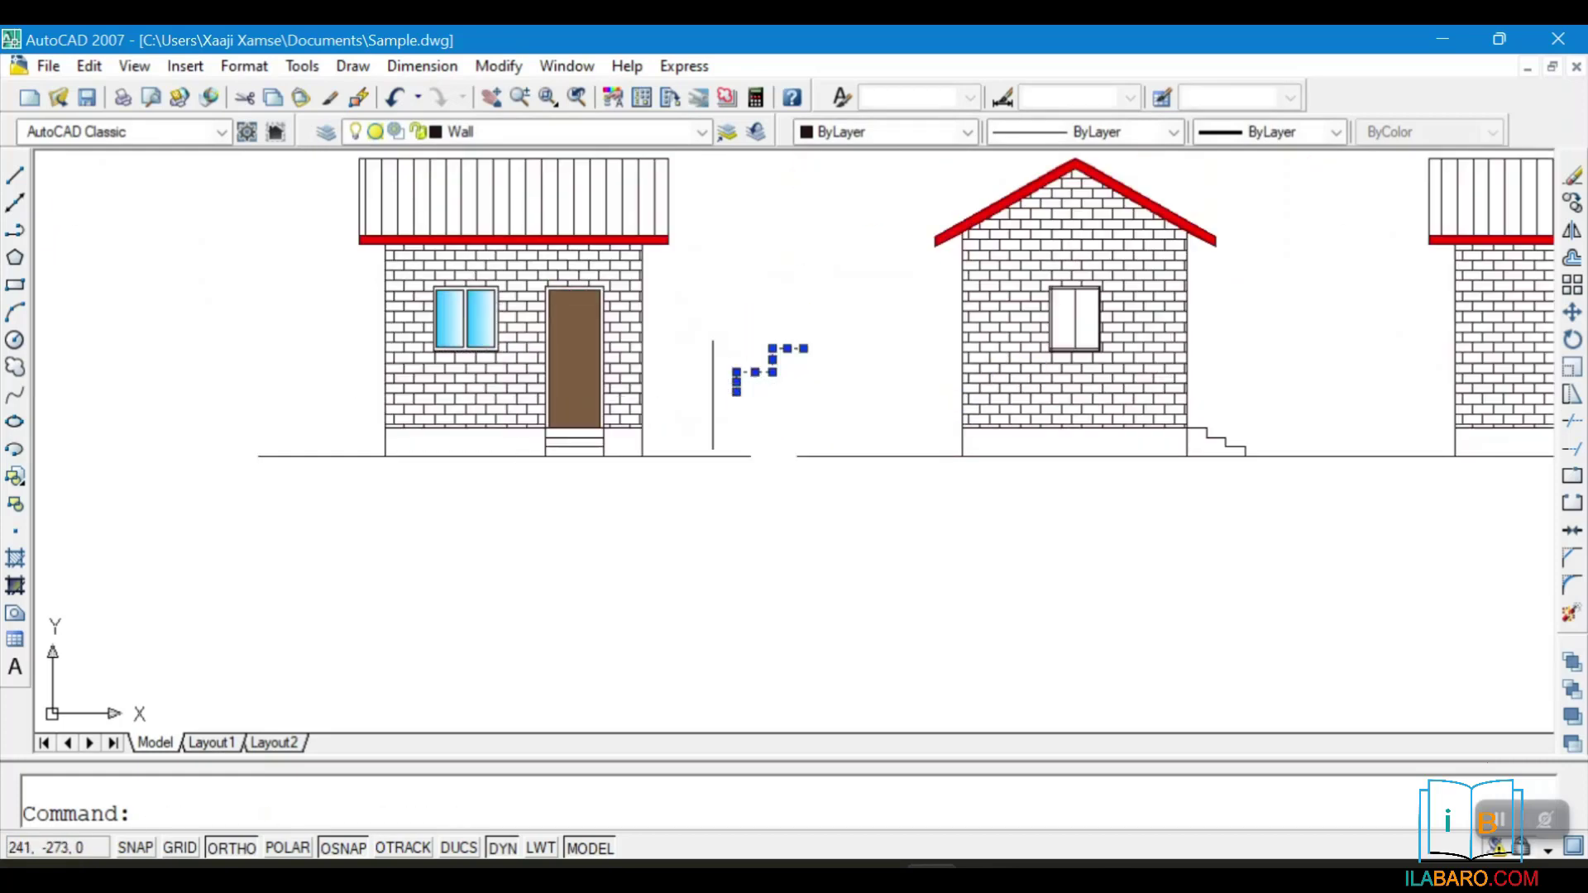
key(Delete)
Start a hatch for the front elevation's base and choose the predefined GRAVEL pattern
scroll(468, 451, up, 3)
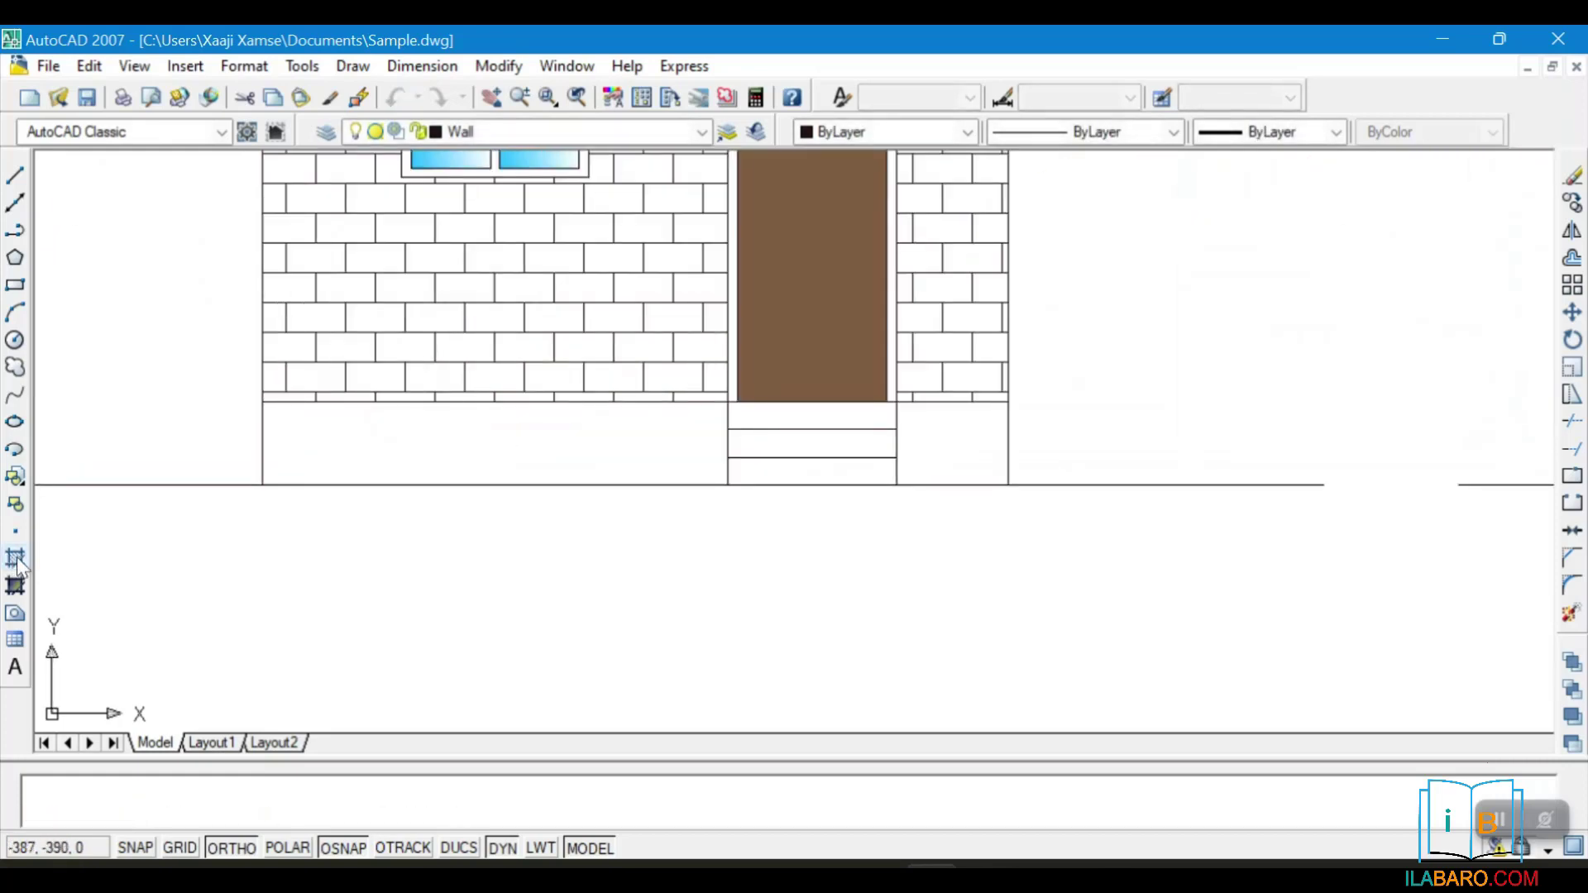
click(17, 560)
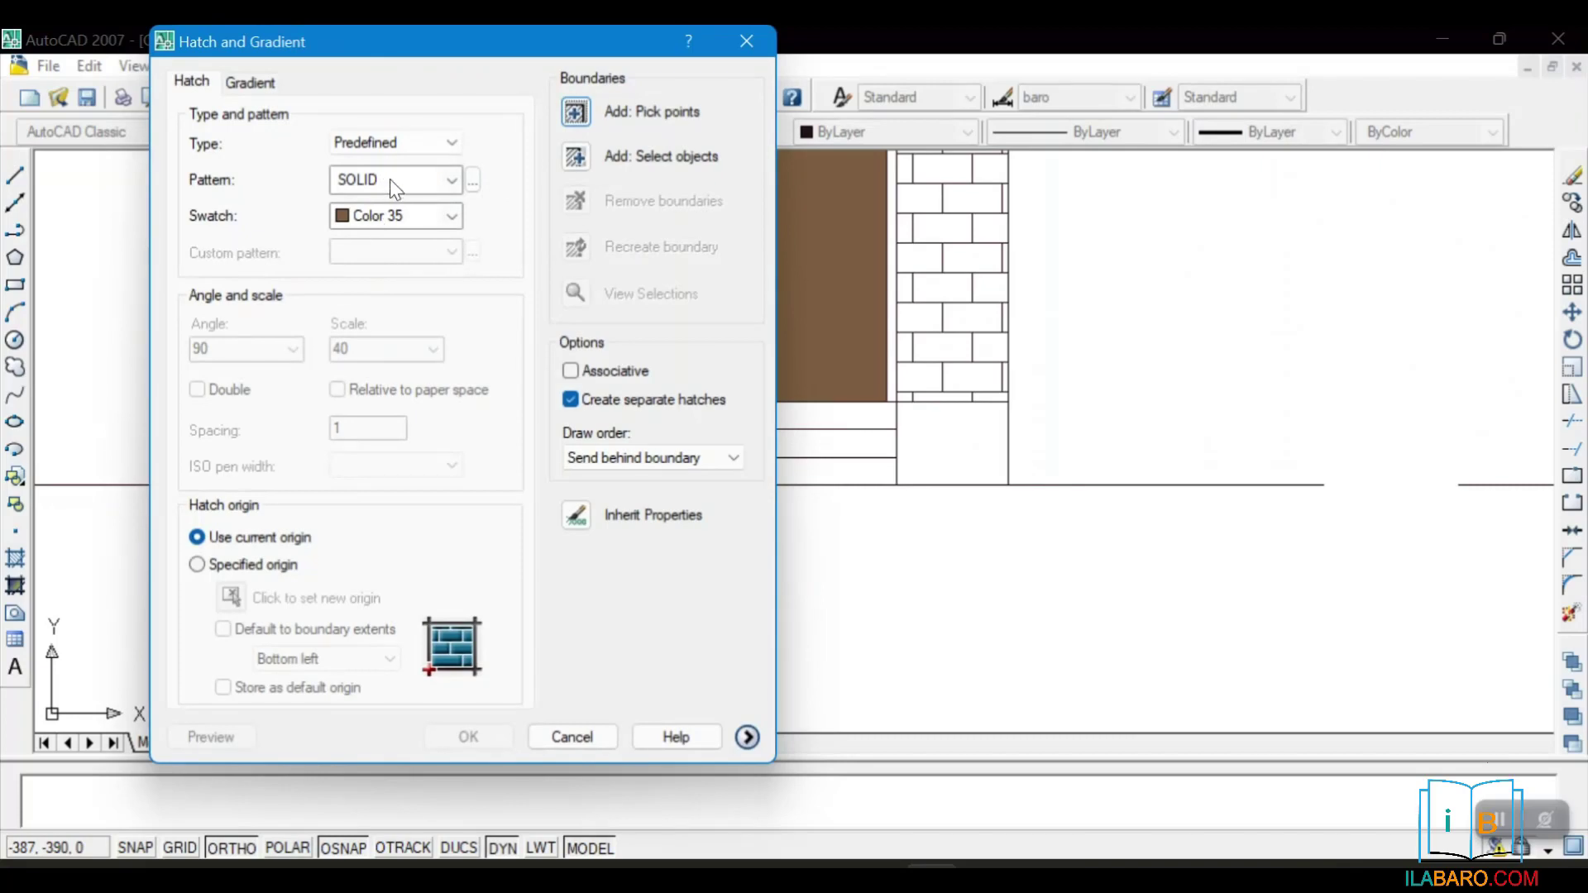
click(389, 179)
click(385, 280)
click(474, 179)
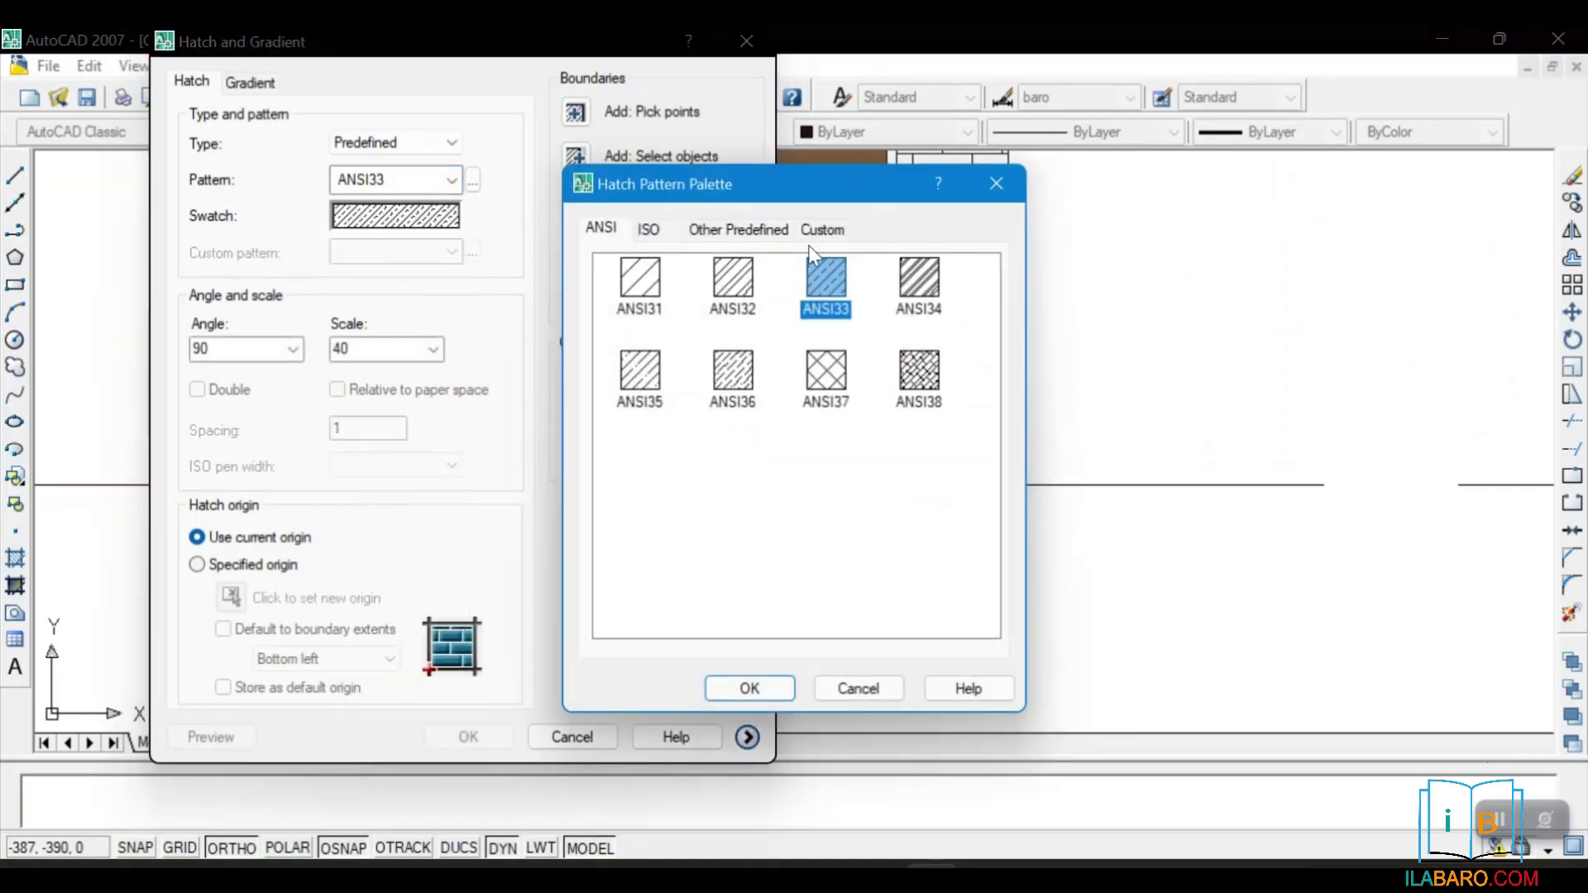
click(715, 232)
scroll(847, 401, down, 5)
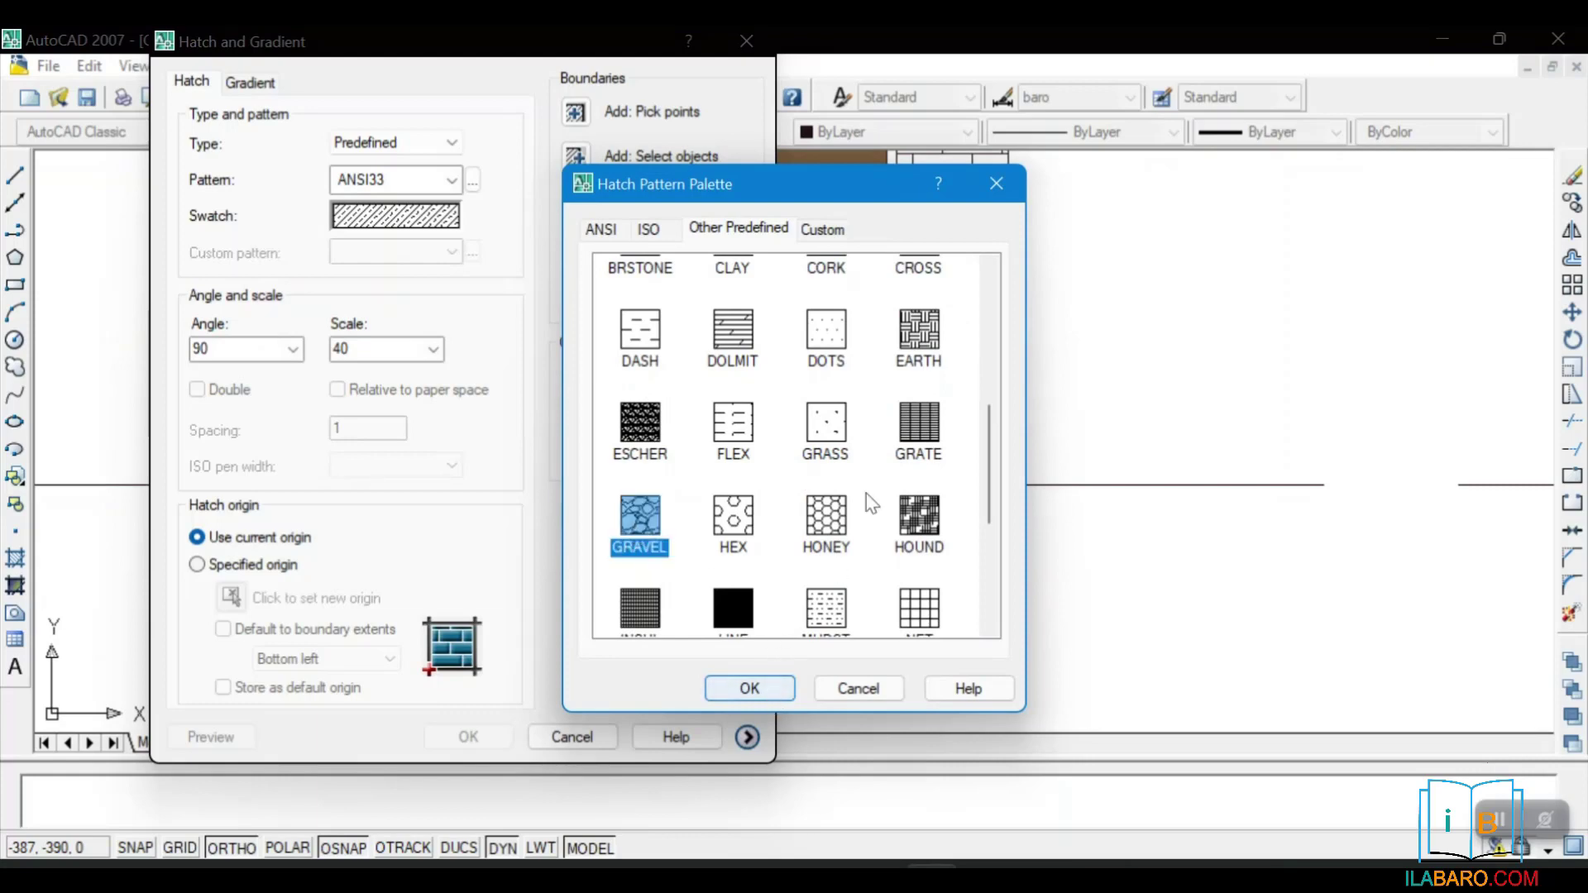
scroll(865, 496, down, 3)
scroll(691, 405, up, 2)
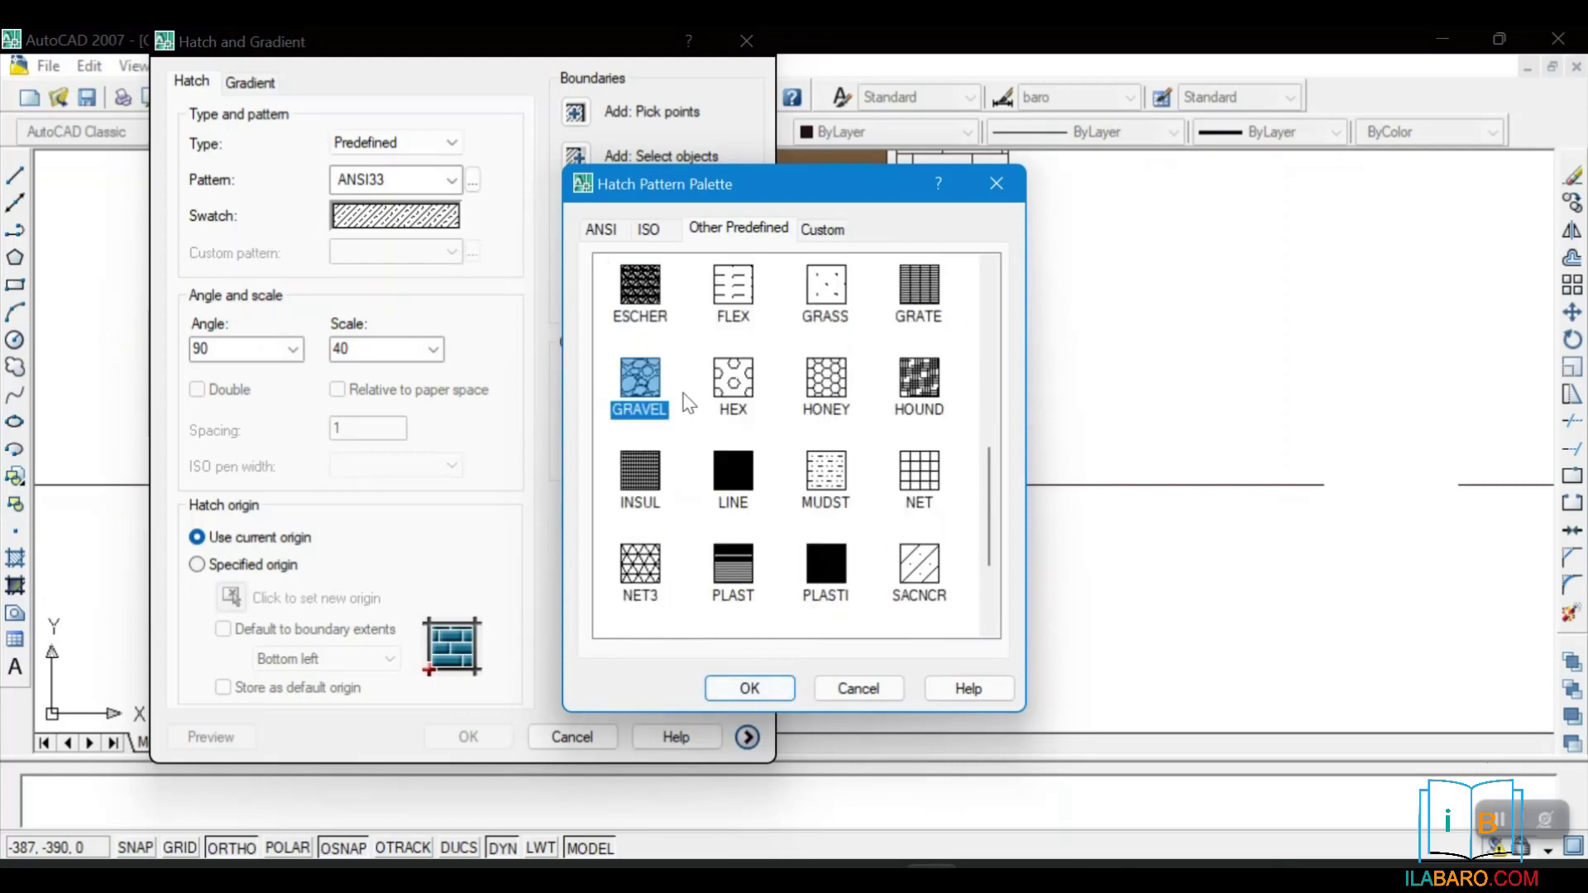
click(750, 691)
Pick the front elevation's base area left of the entrance steps and preview its gravel hatch
click(582, 114)
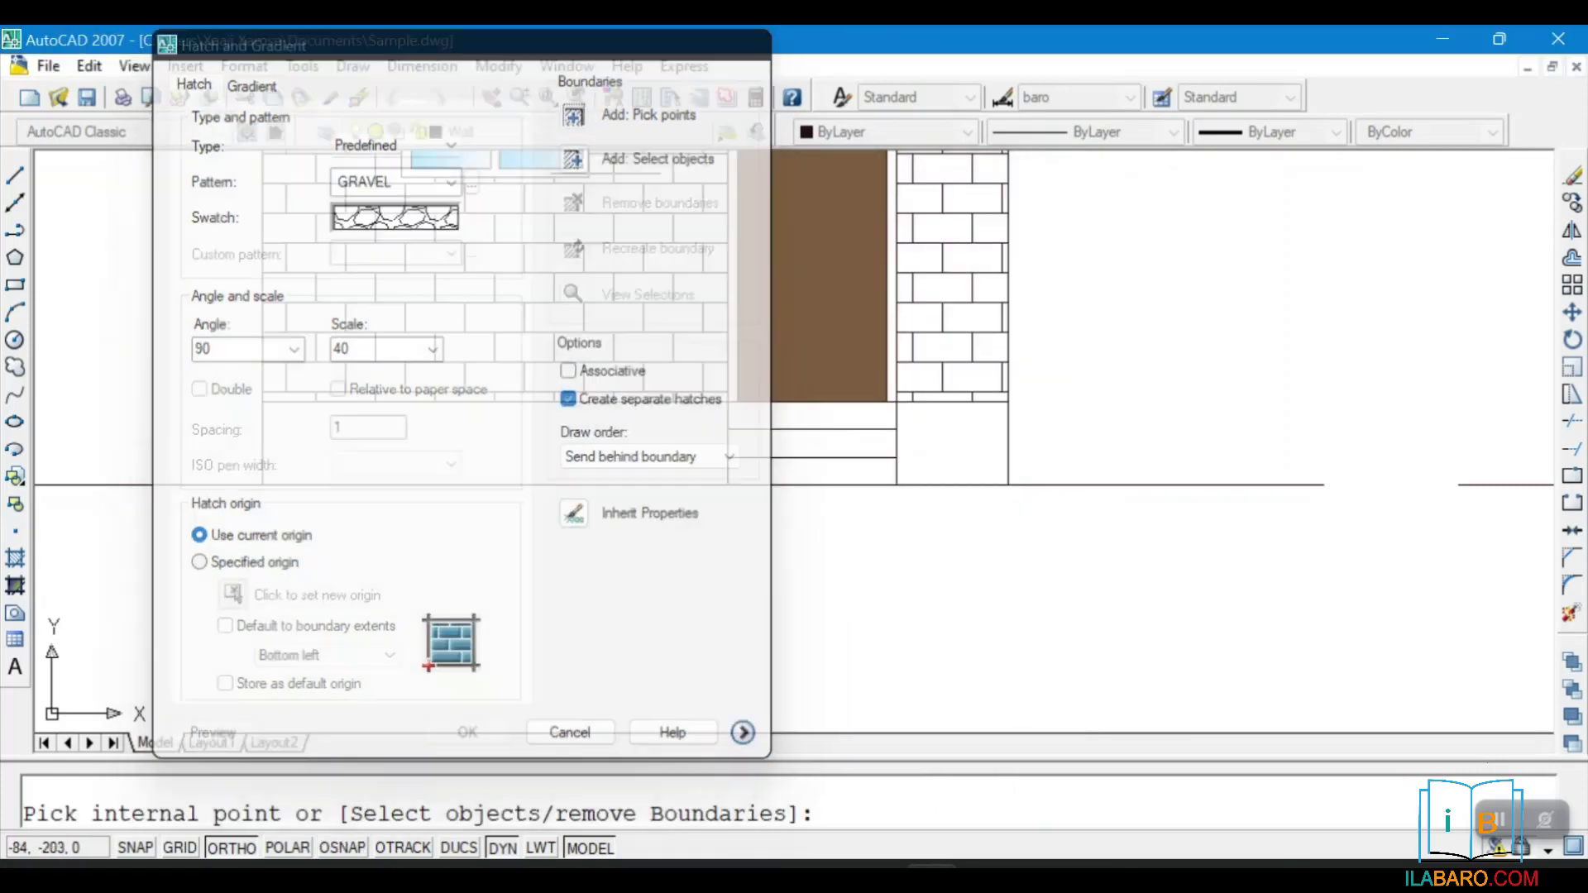
click(464, 463)
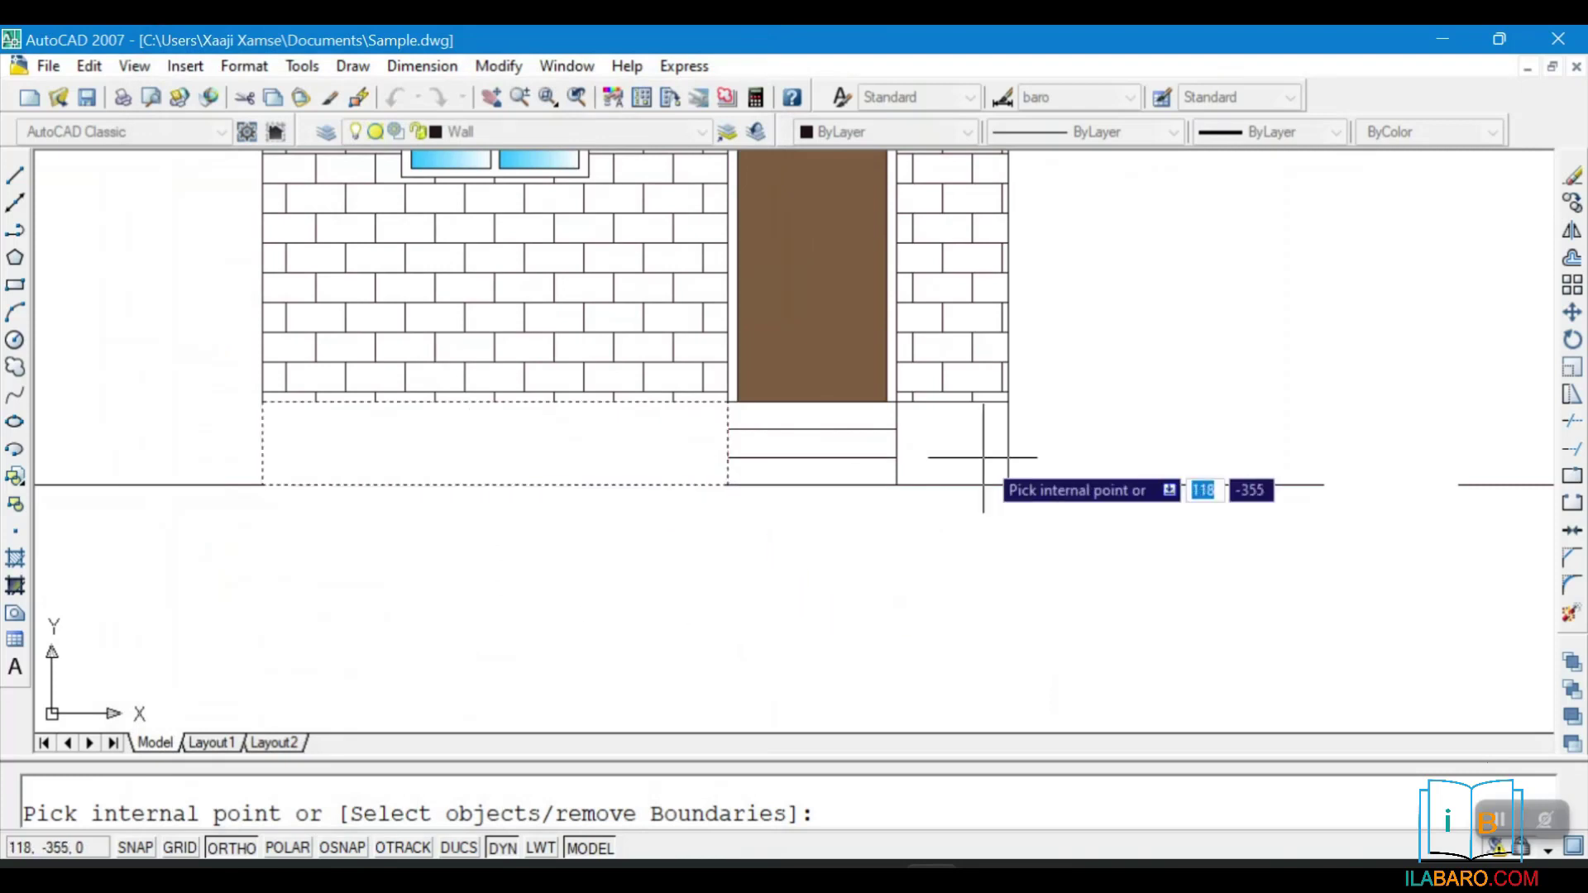
right_click(578, 430)
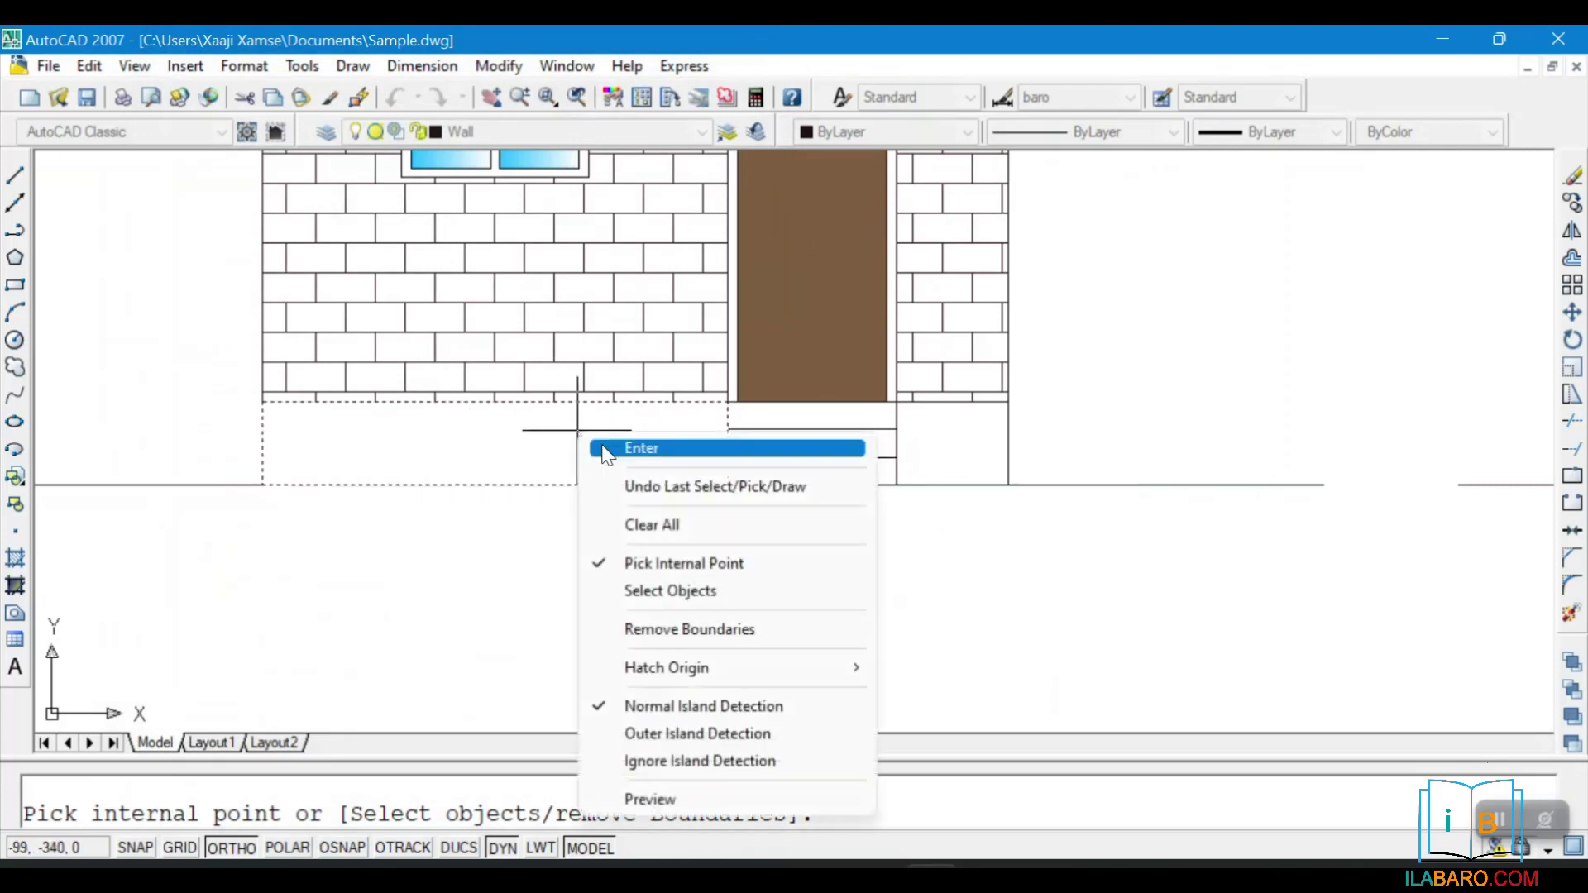
click(690, 801)
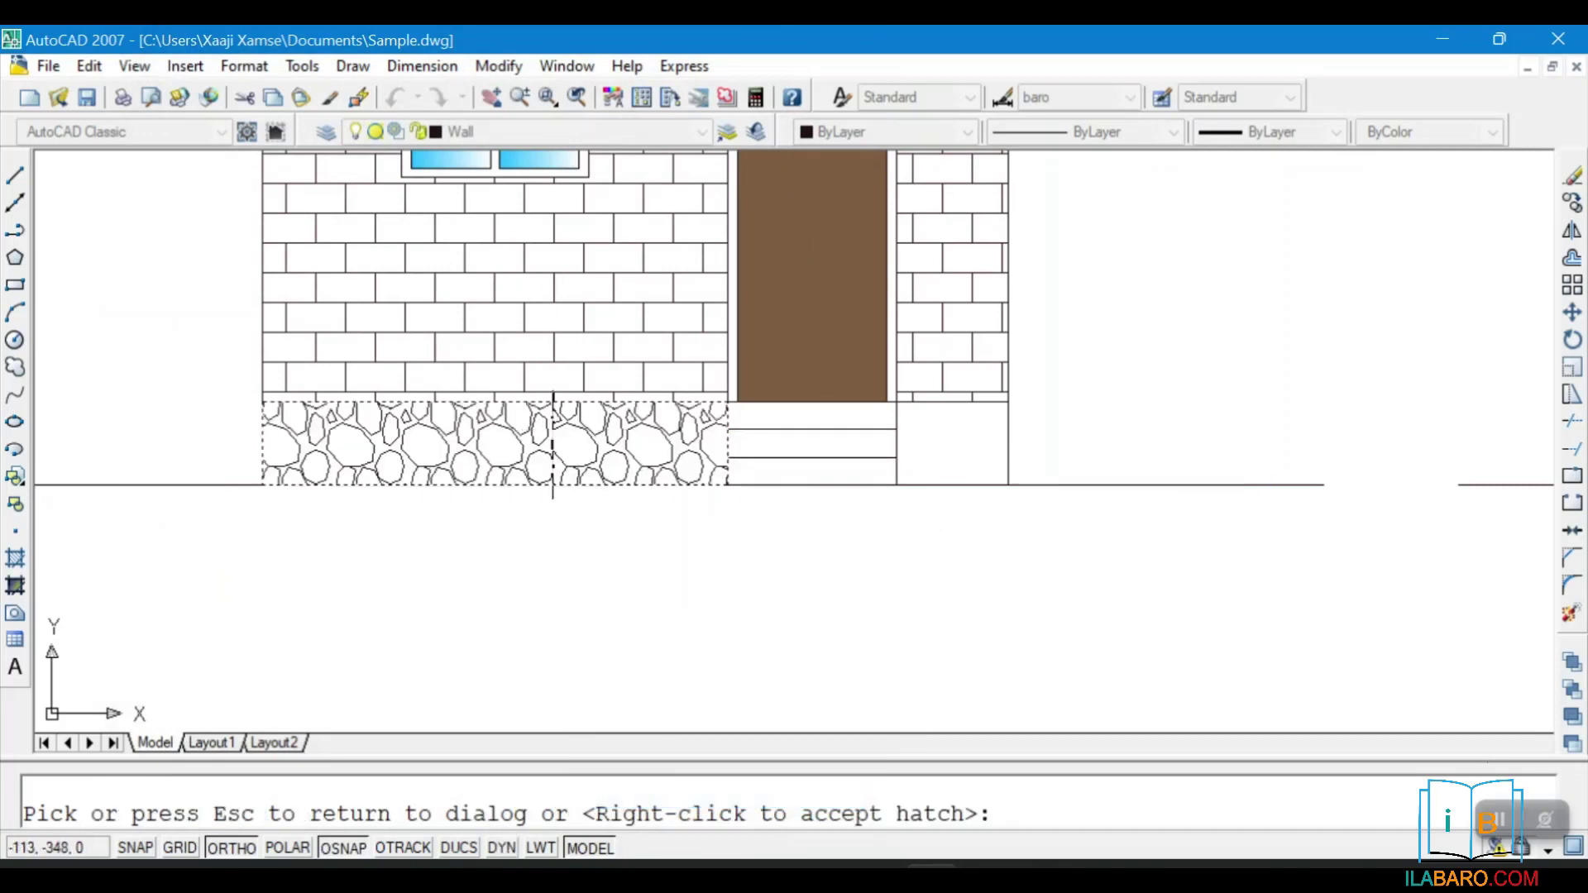
click(565, 424)
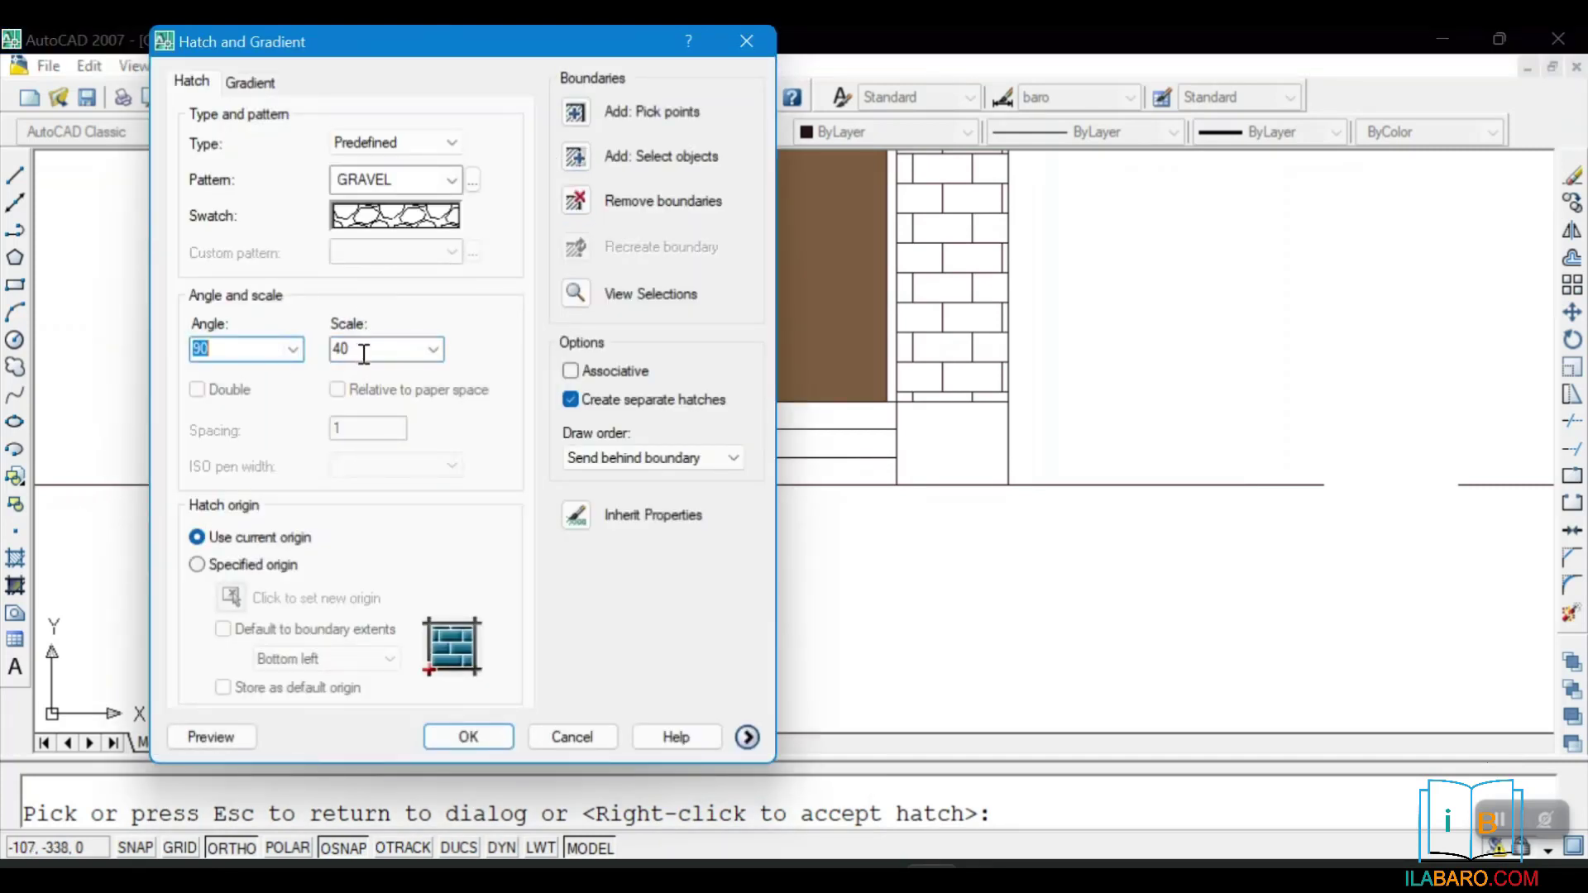
Add the remaining base areas of all four elevations to the hatch boundaries and apply the GRAVEL hatch
click(577, 110)
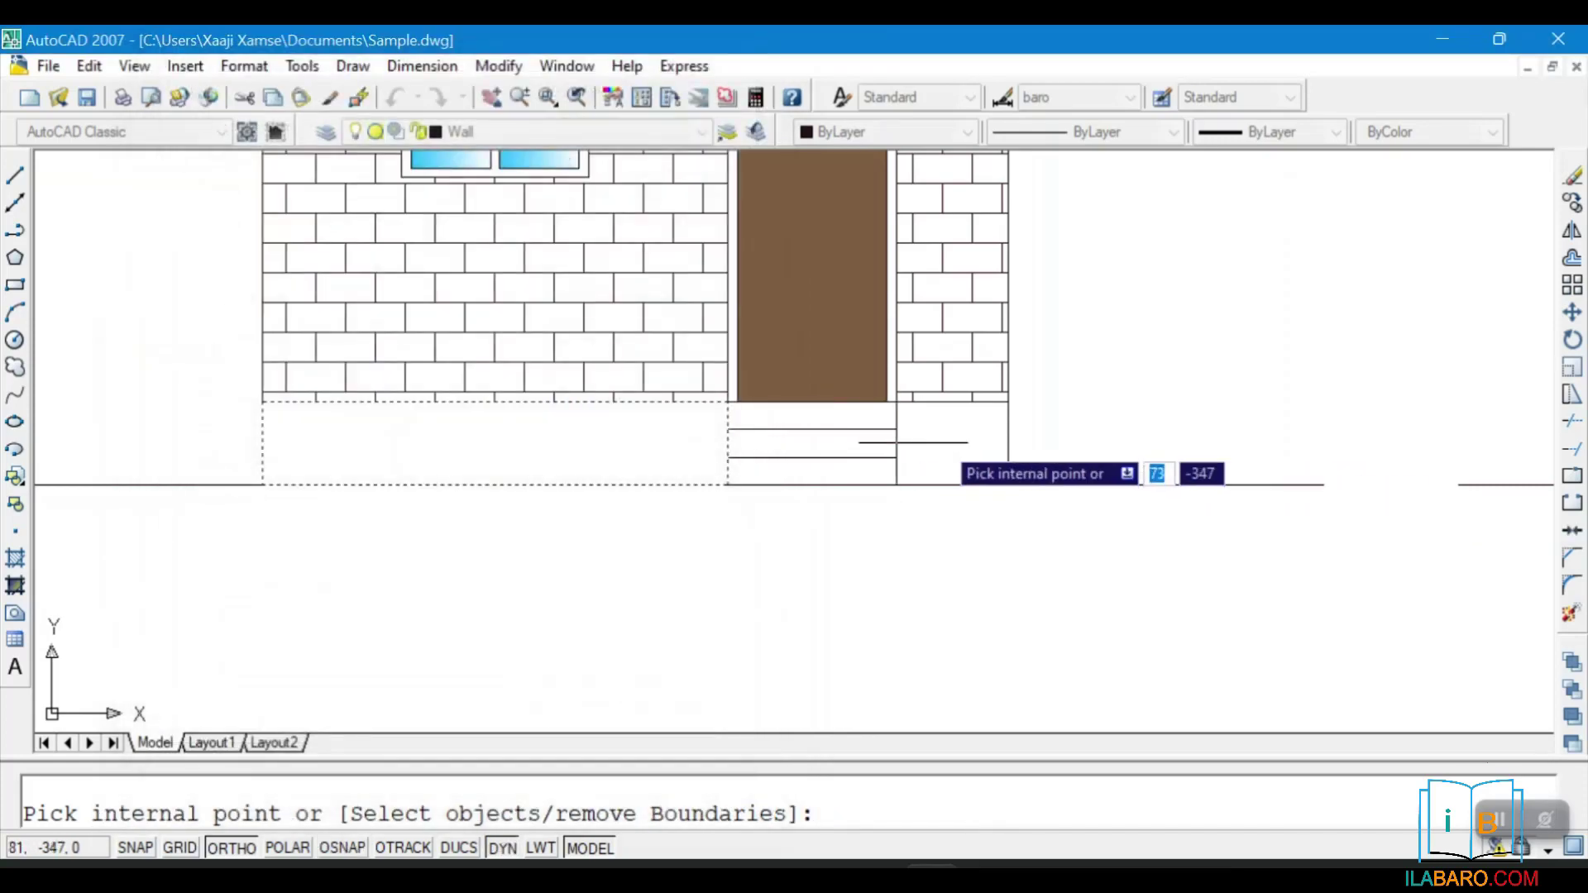
scroll(1071, 542, down, 5)
scroll(1034, 463, up, 5)
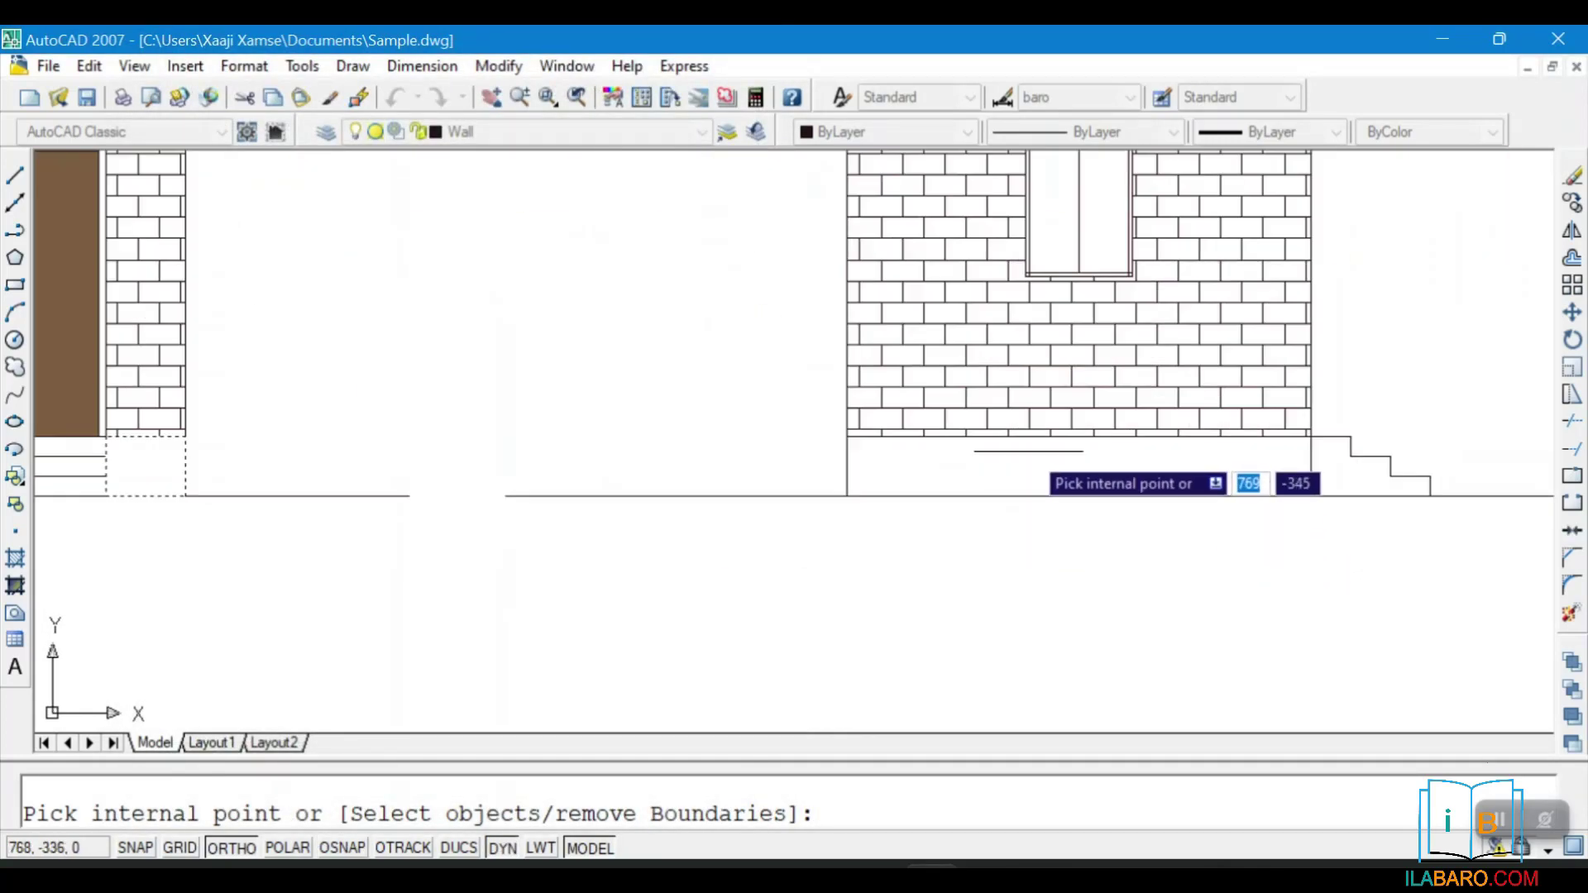
scroll(690, 513, down, 5)
scroll(1040, 495, up, 5)
scroll(682, 493, down, 5)
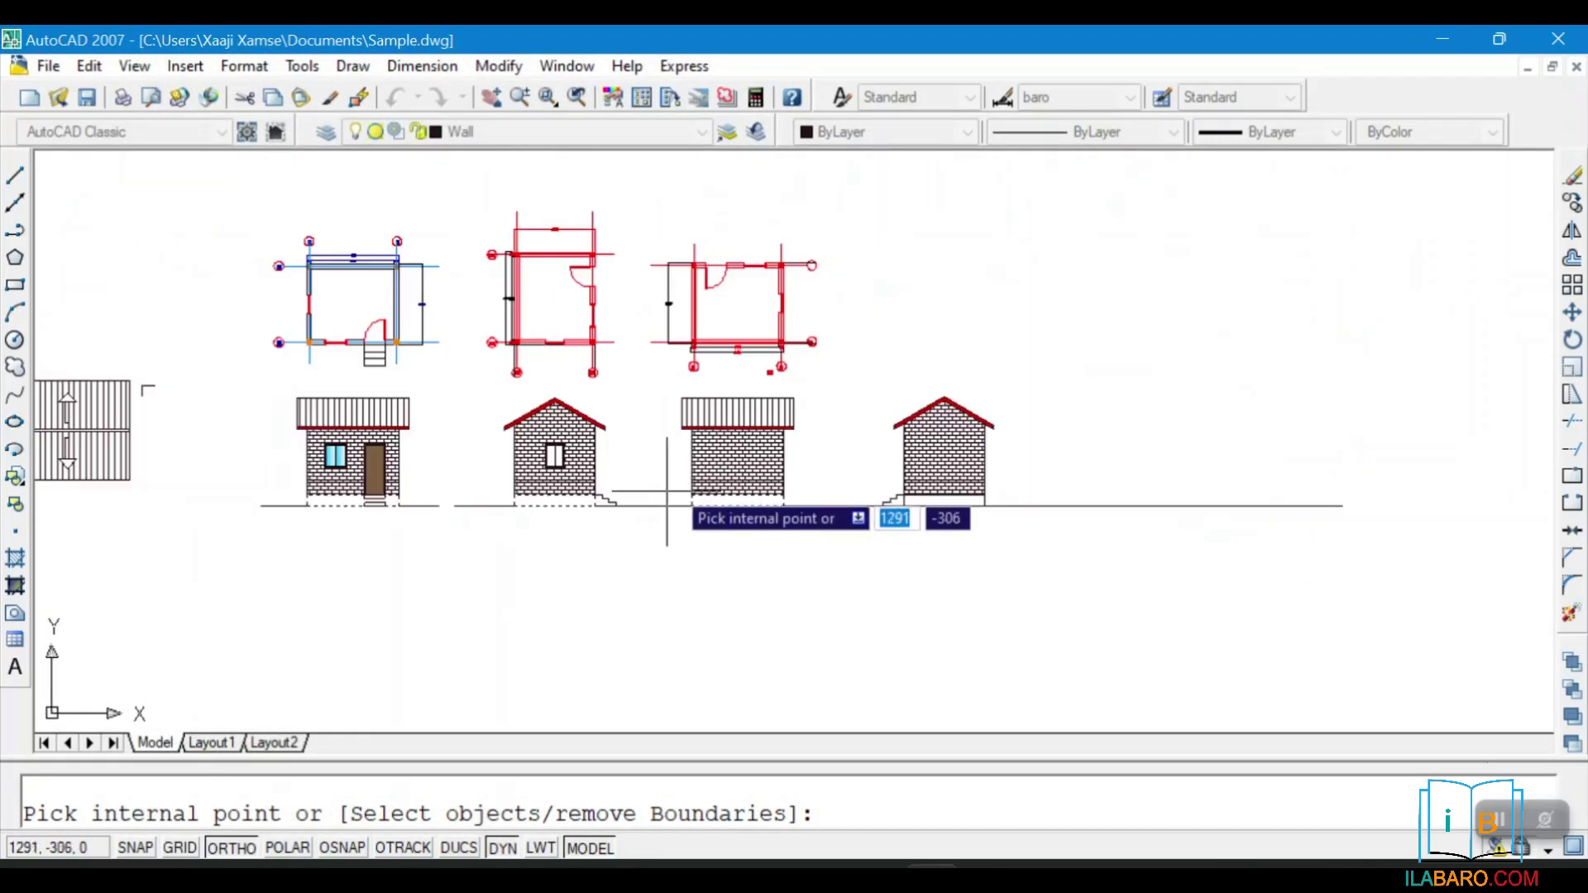
scroll(1041, 497, up, 3)
scroll(1041, 496, up, 3)
right_click(1016, 500)
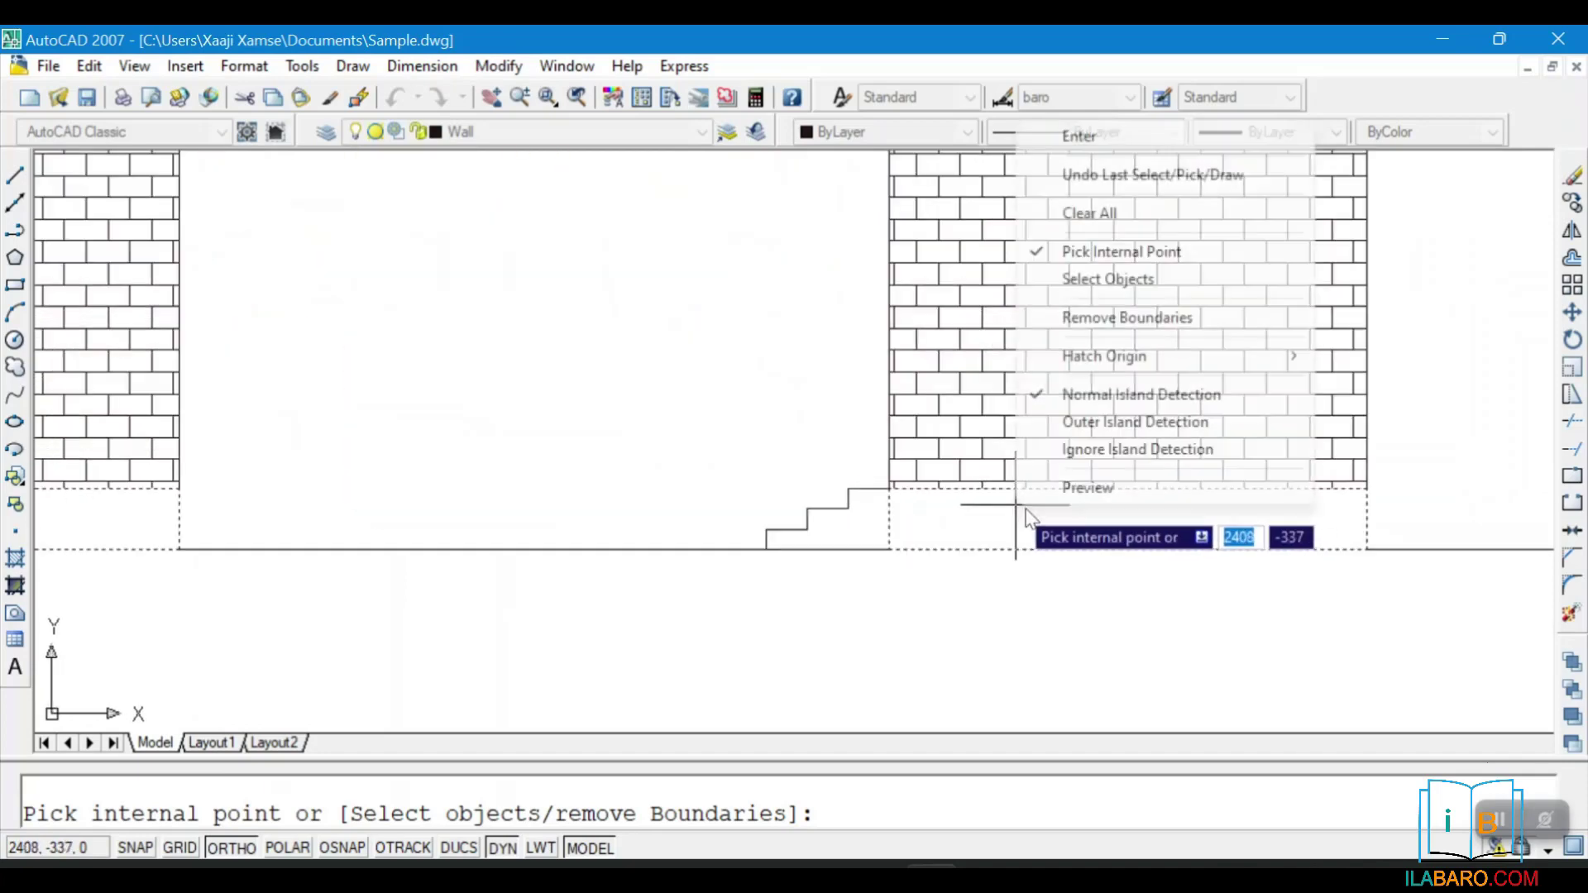
click(1112, 138)
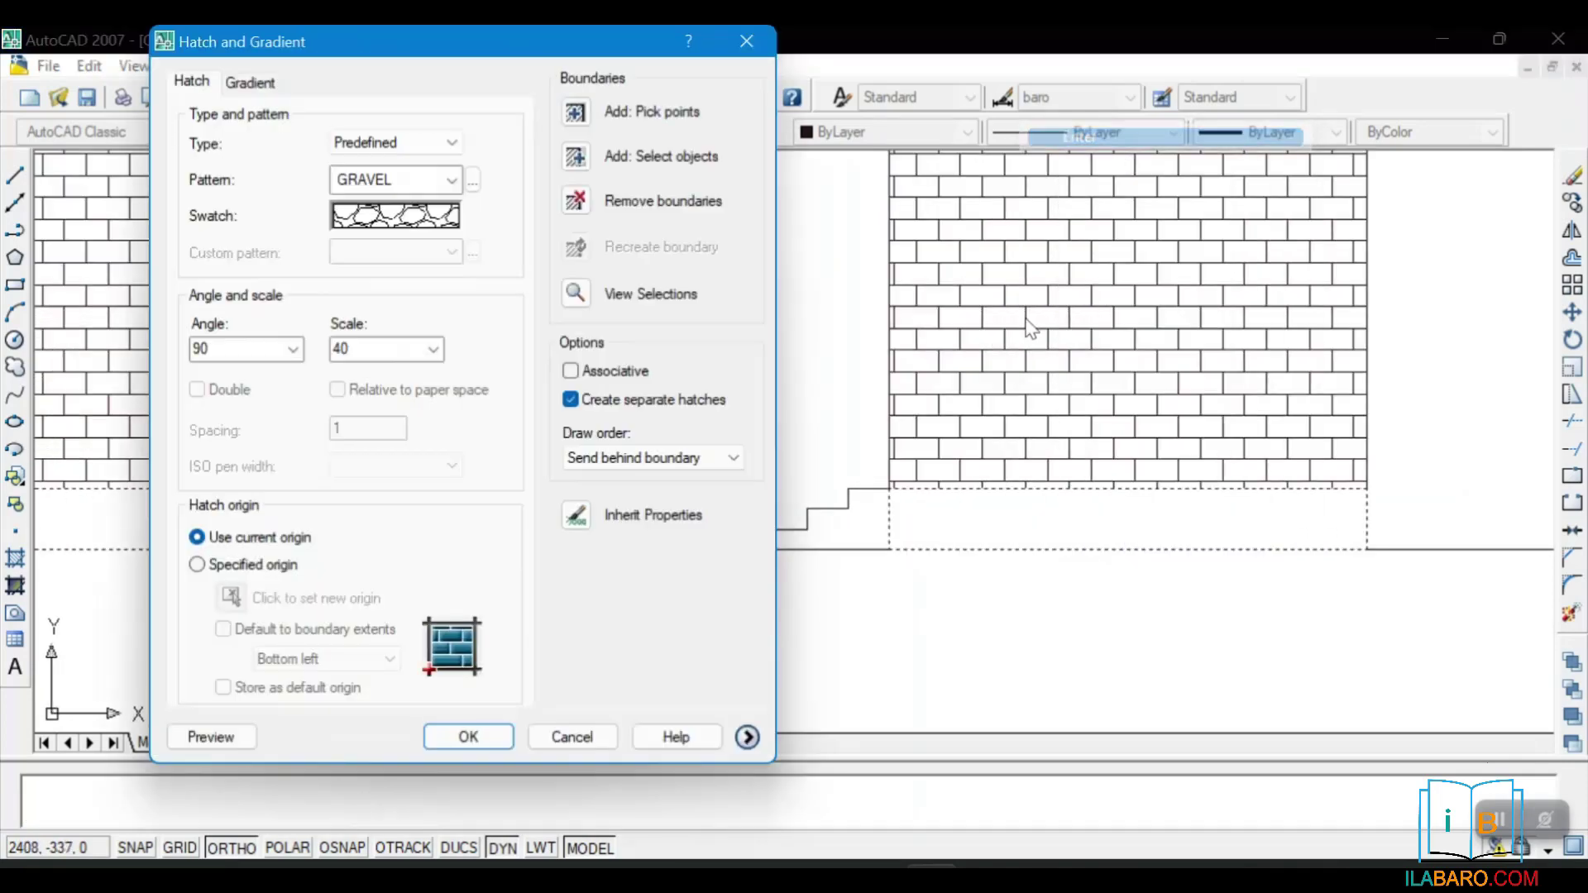
click(468, 737)
Create a new layer and set its color to orange, index 30
scroll(951, 459, down, 4)
scroll(951, 459, up, 3)
scroll(952, 459, down, 3)
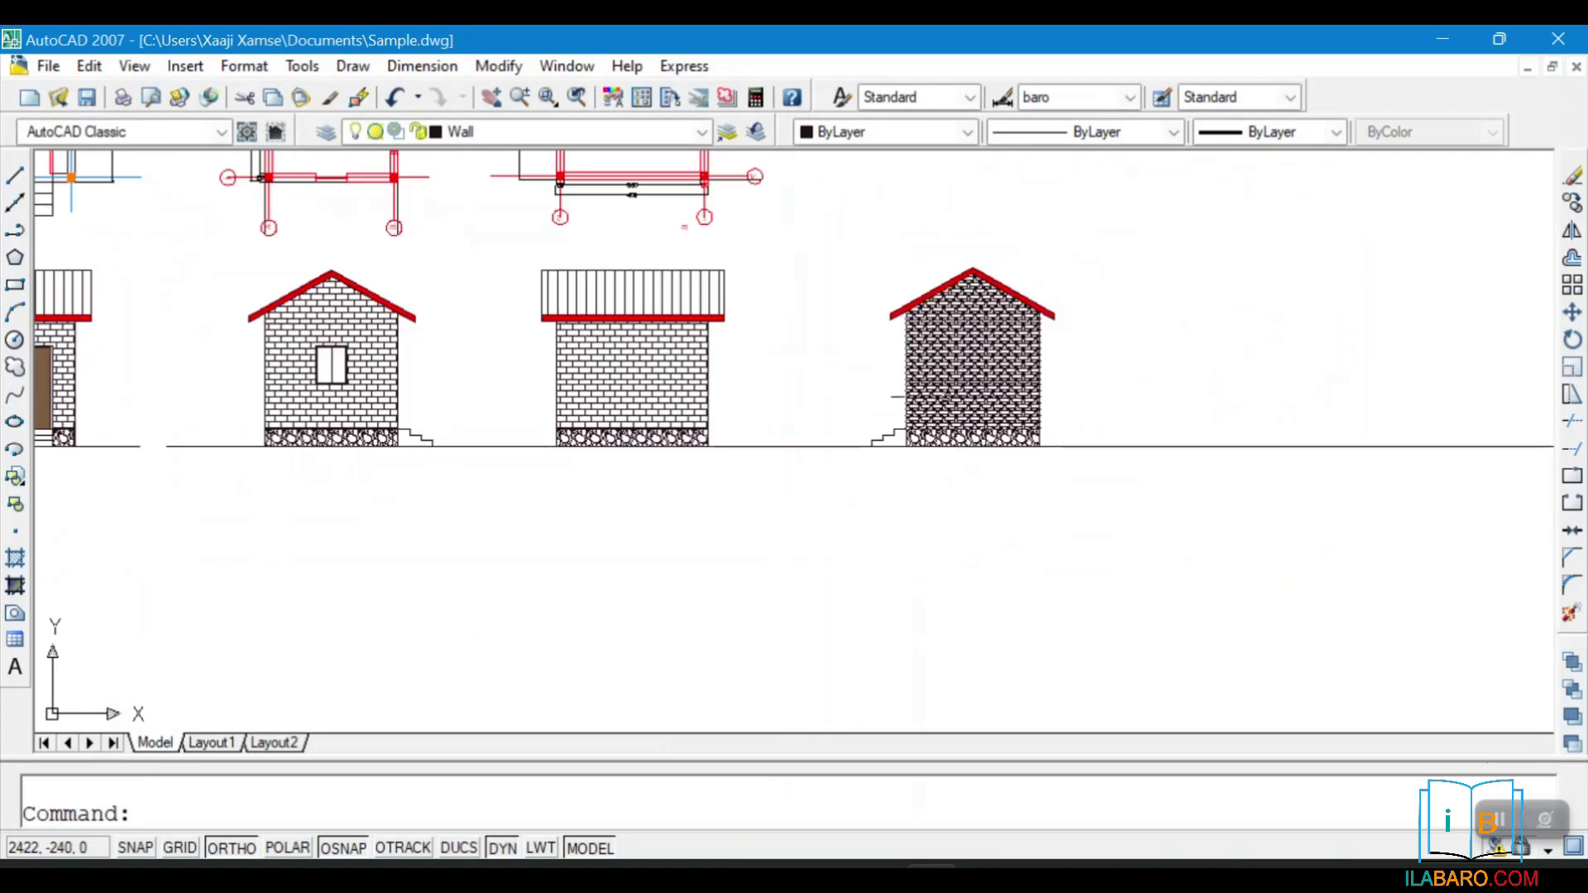
middle_drag(501, 397, 1249, 517)
scroll(848, 497, up, 5)
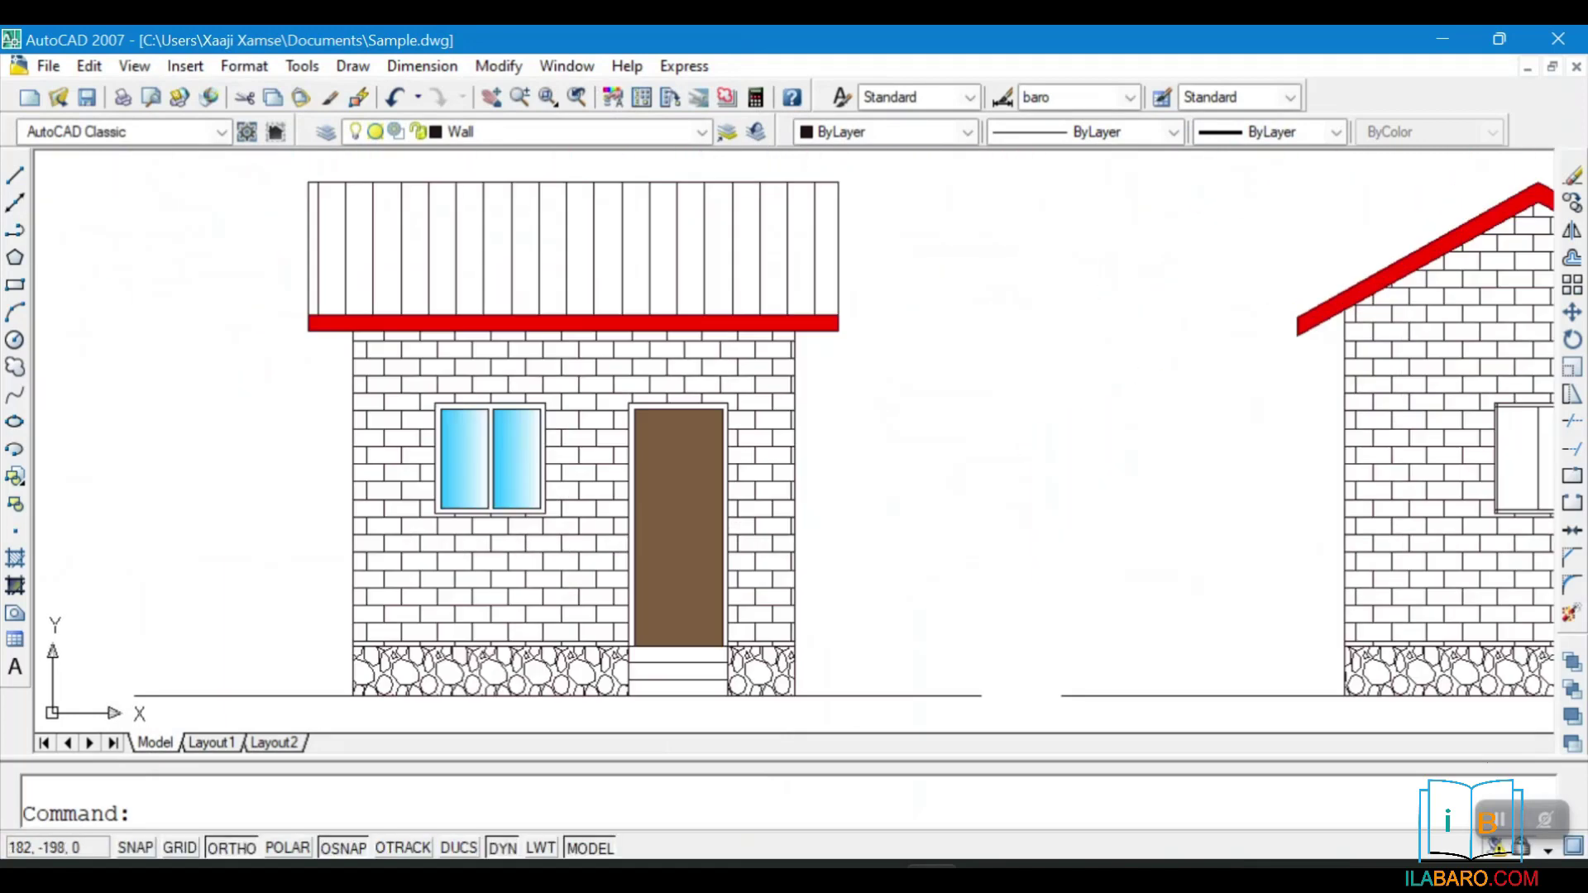
click(606, 369)
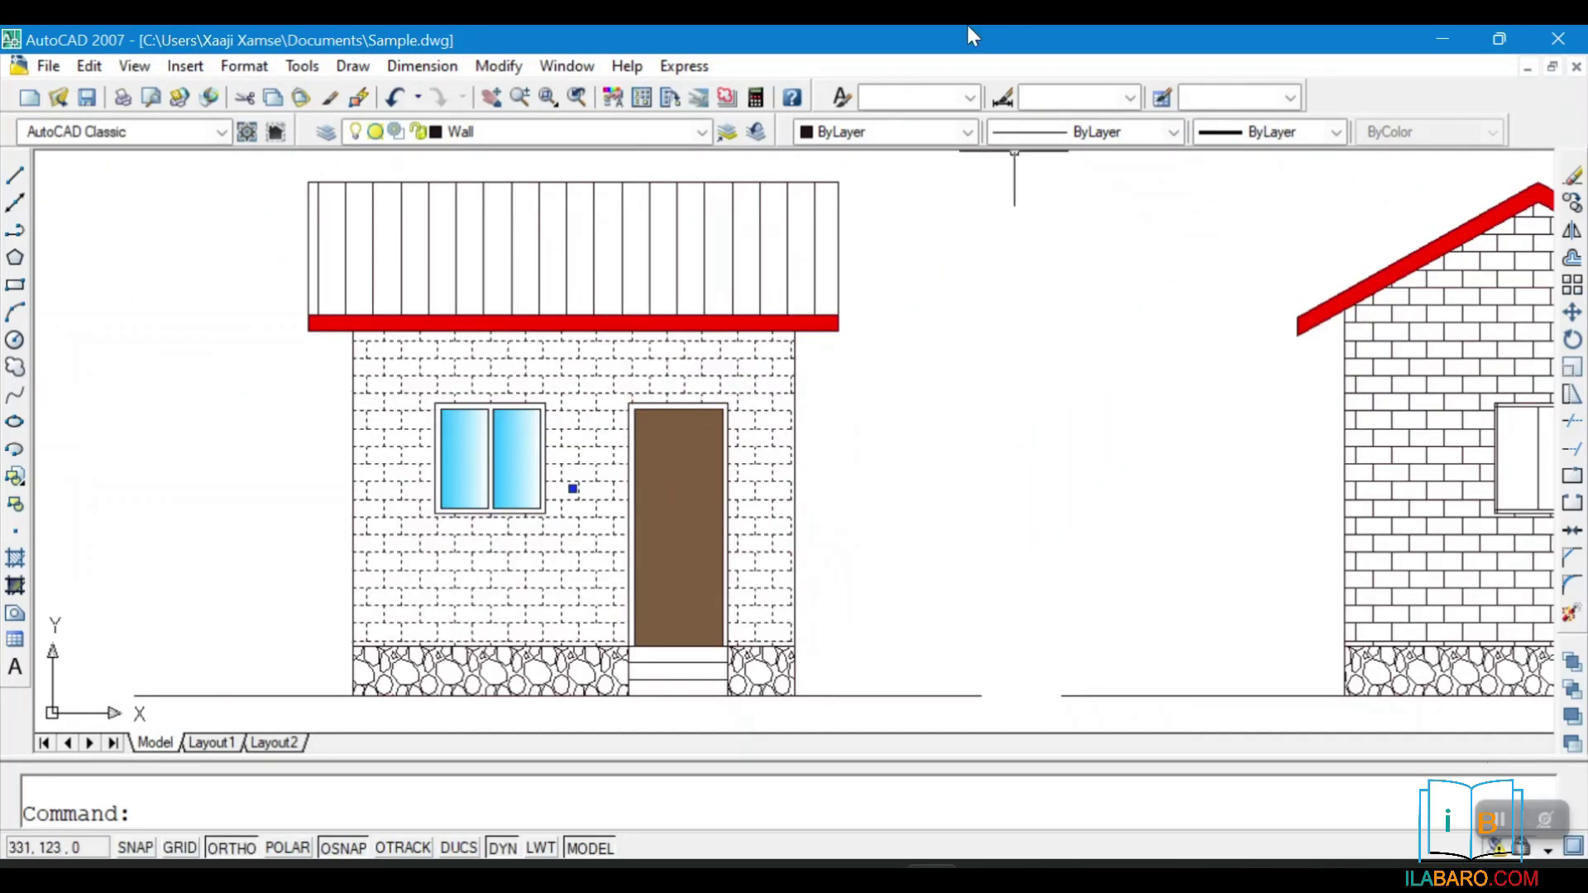
click(478, 134)
click(328, 132)
click(516, 243)
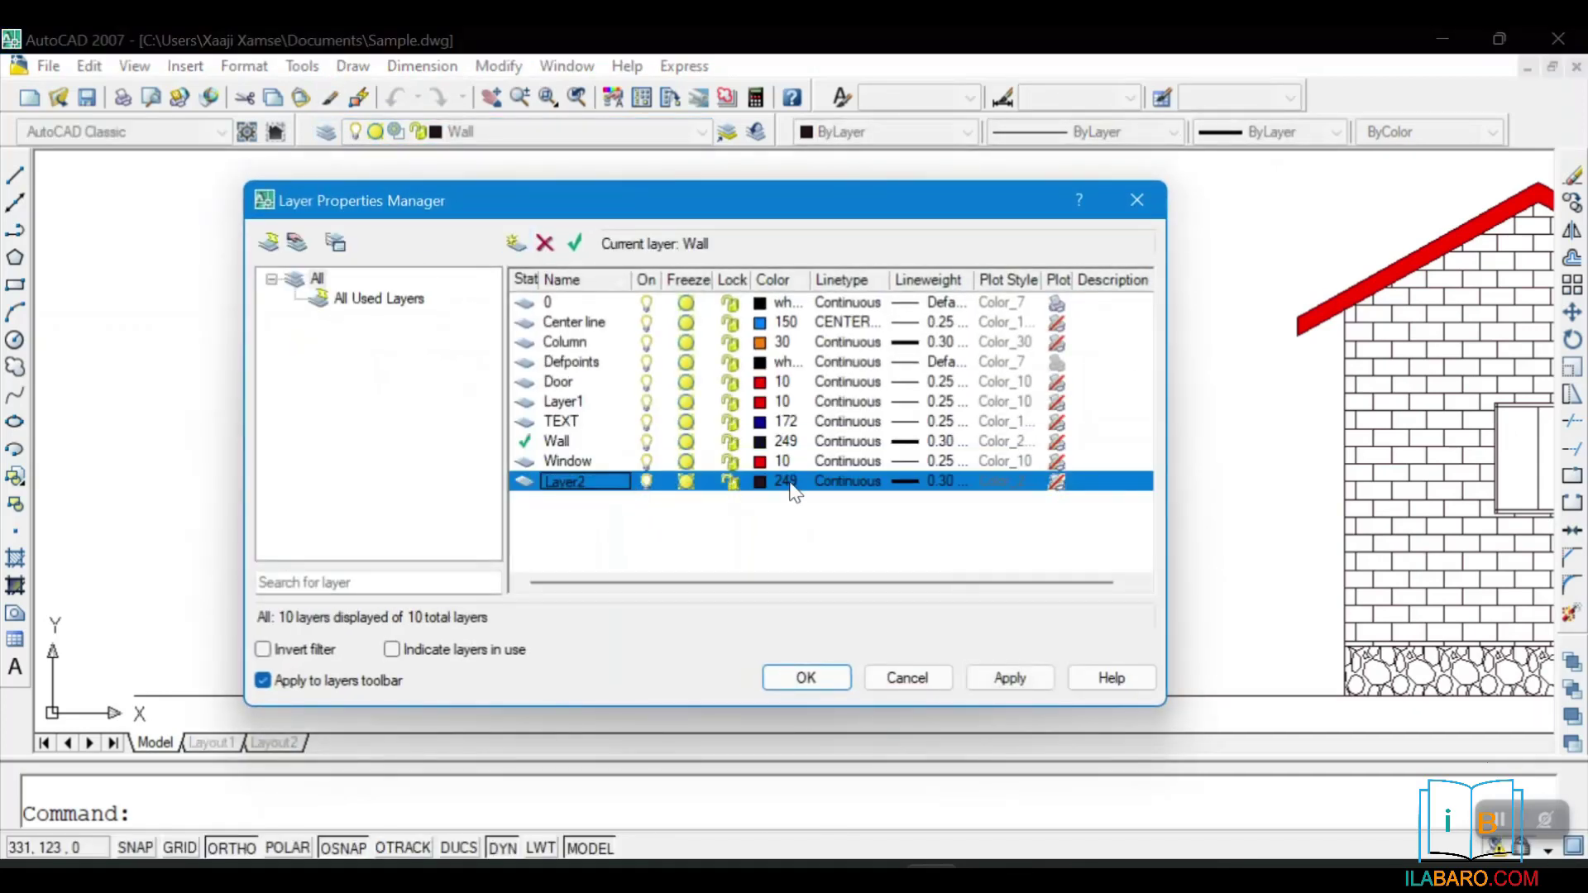
click(761, 482)
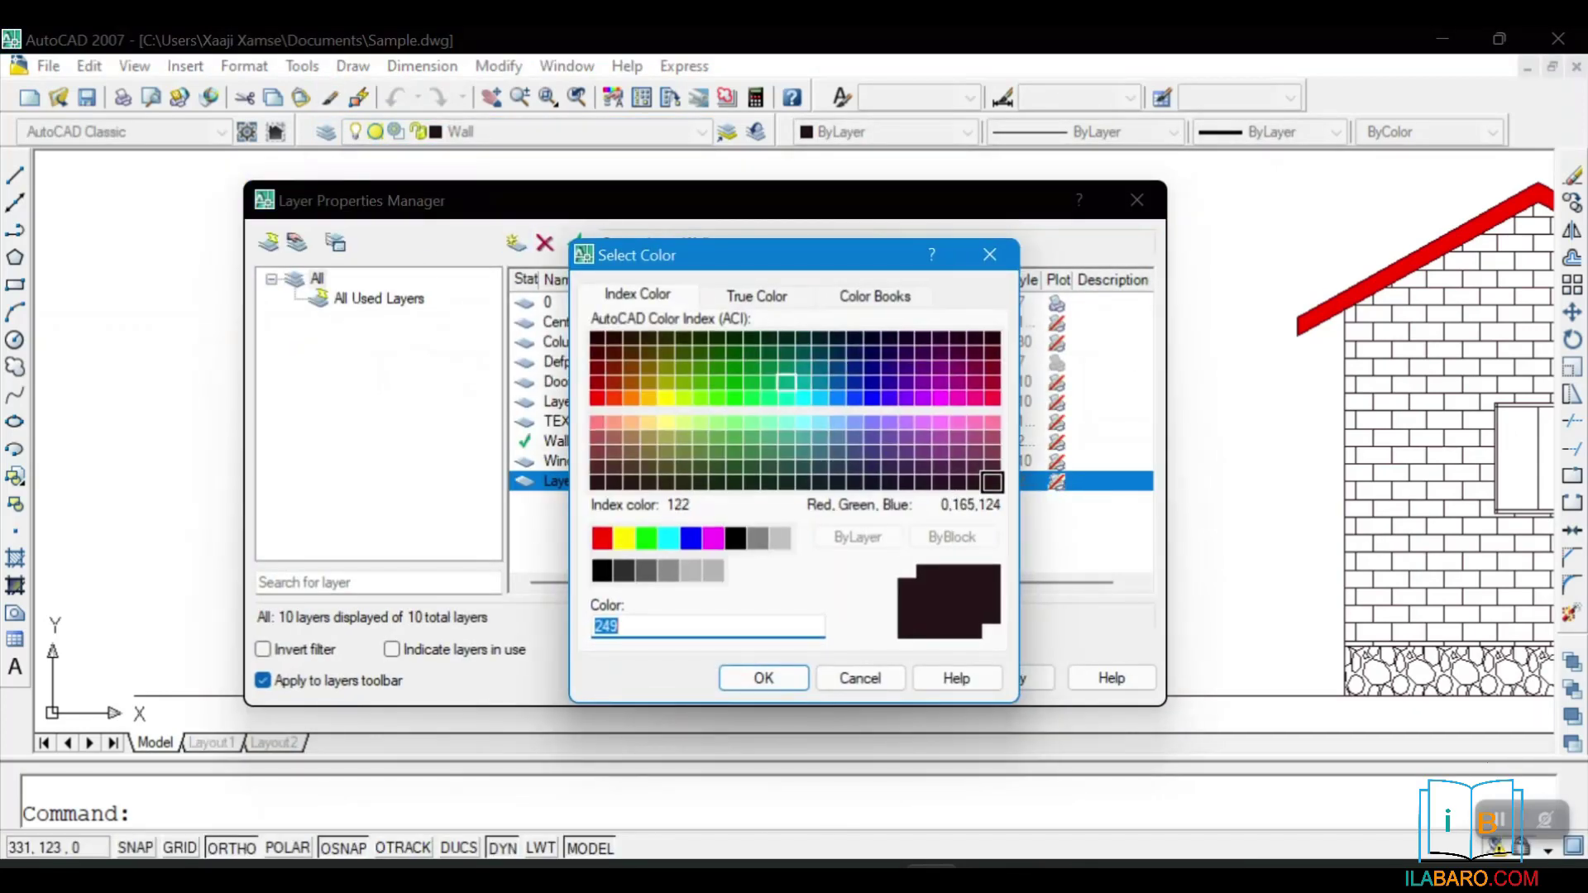
click(631, 398)
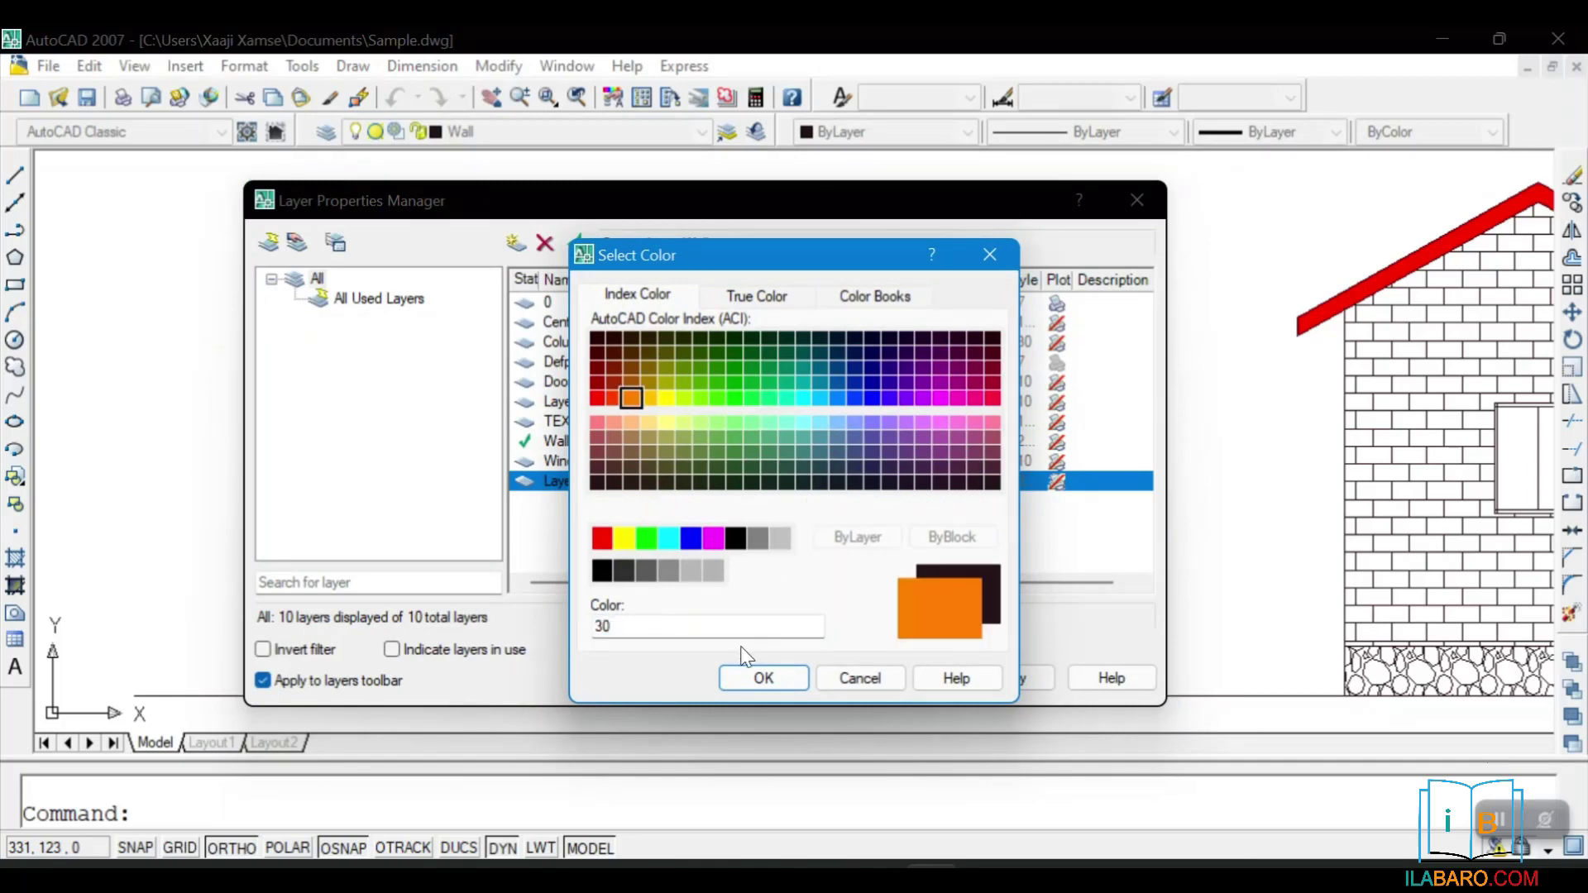
click(762, 678)
click(832, 679)
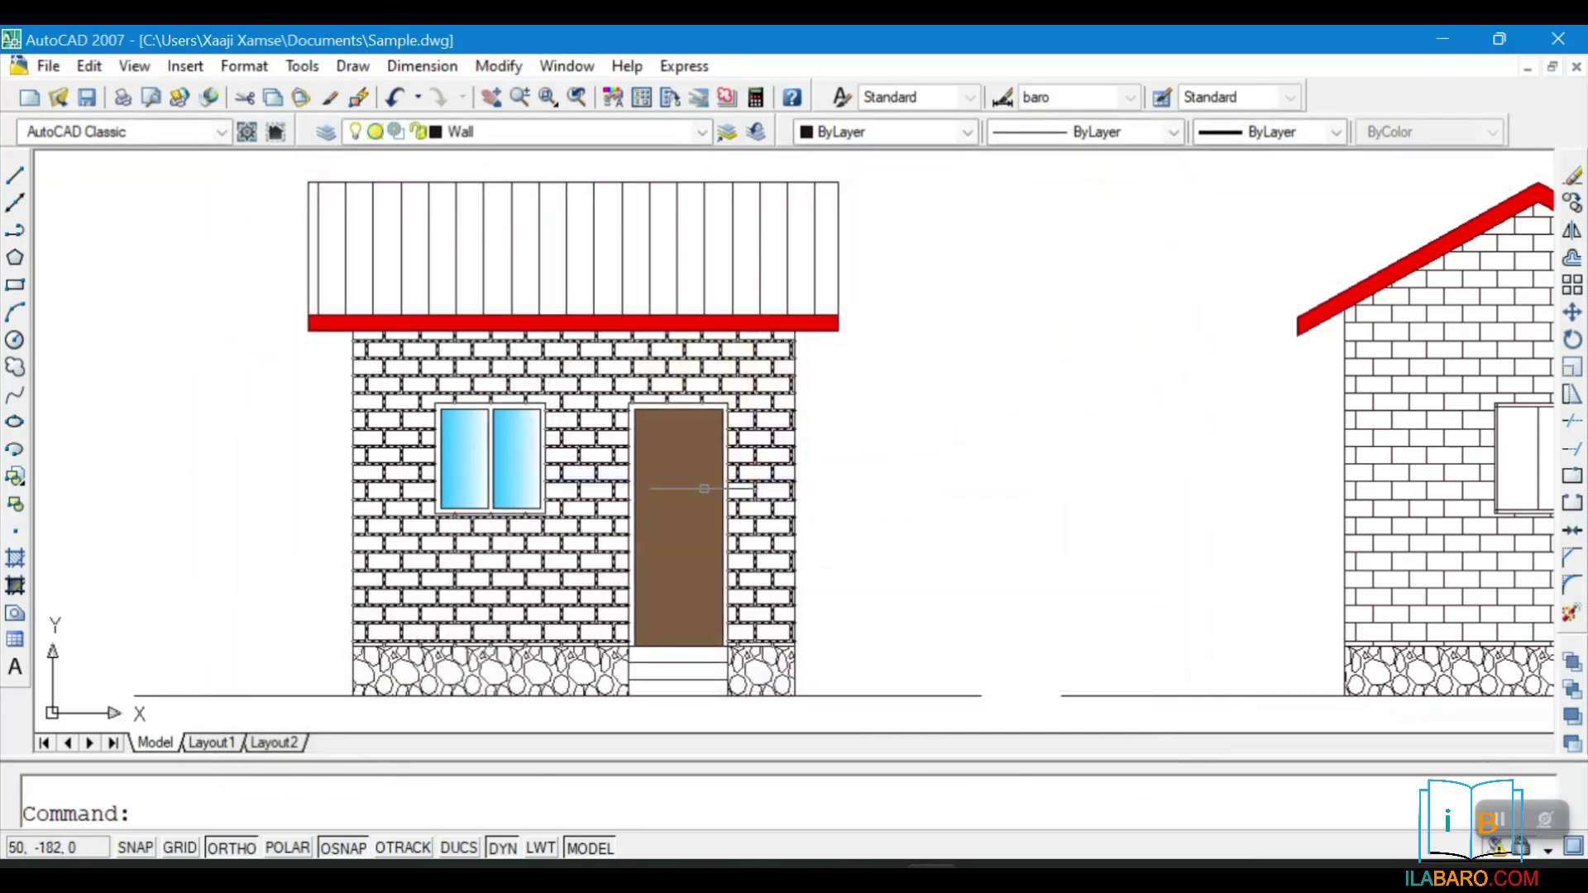
Move the front elevation's brick wall hatch to Layer2
click(573, 397)
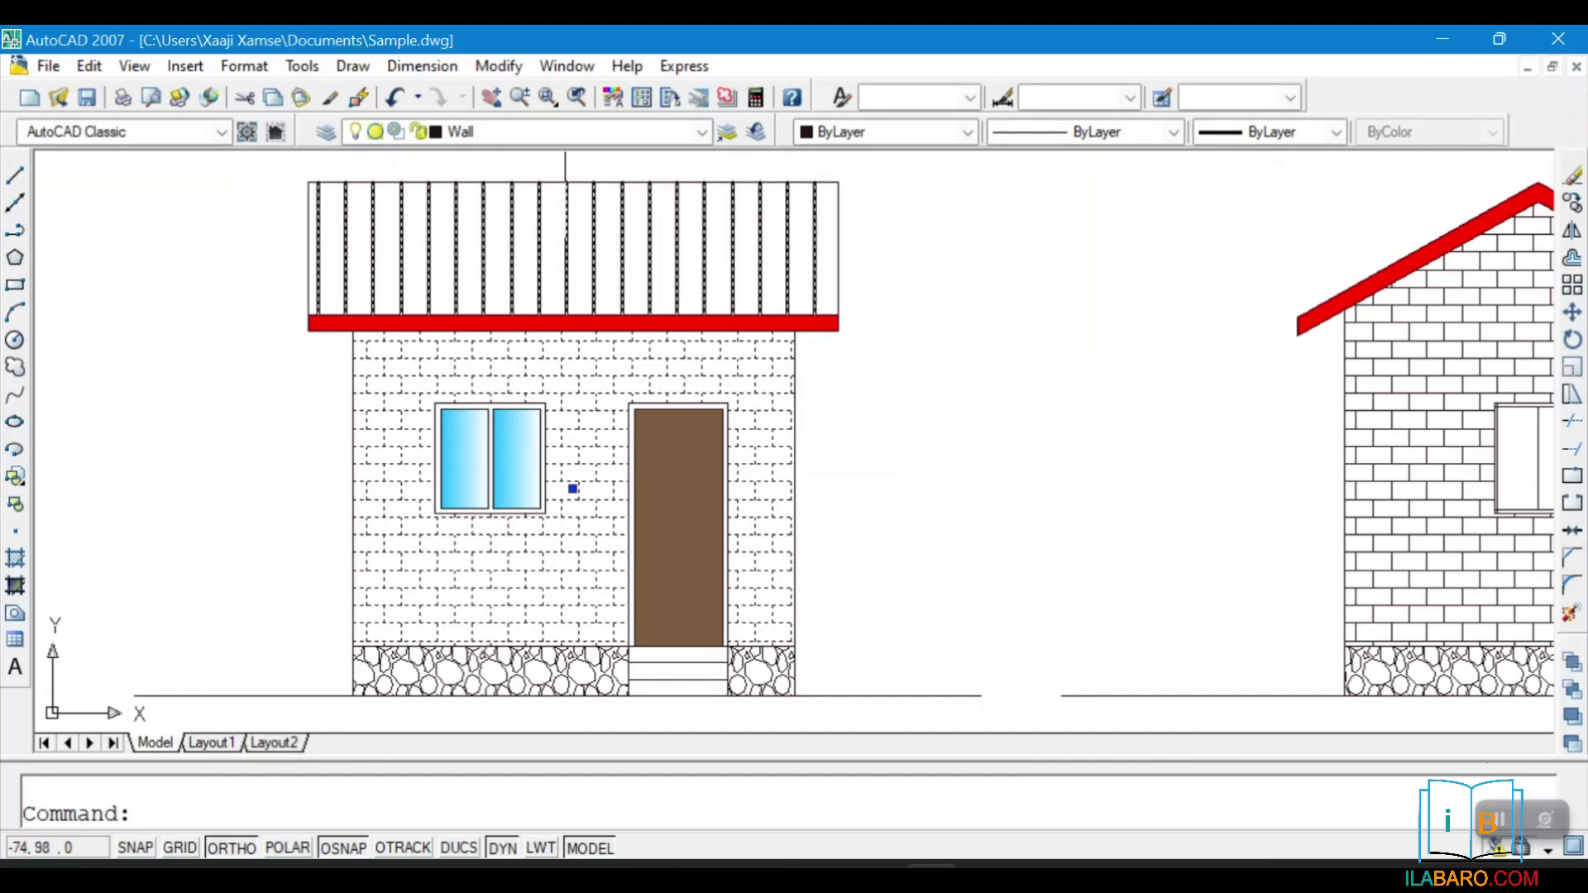
click(571, 132)
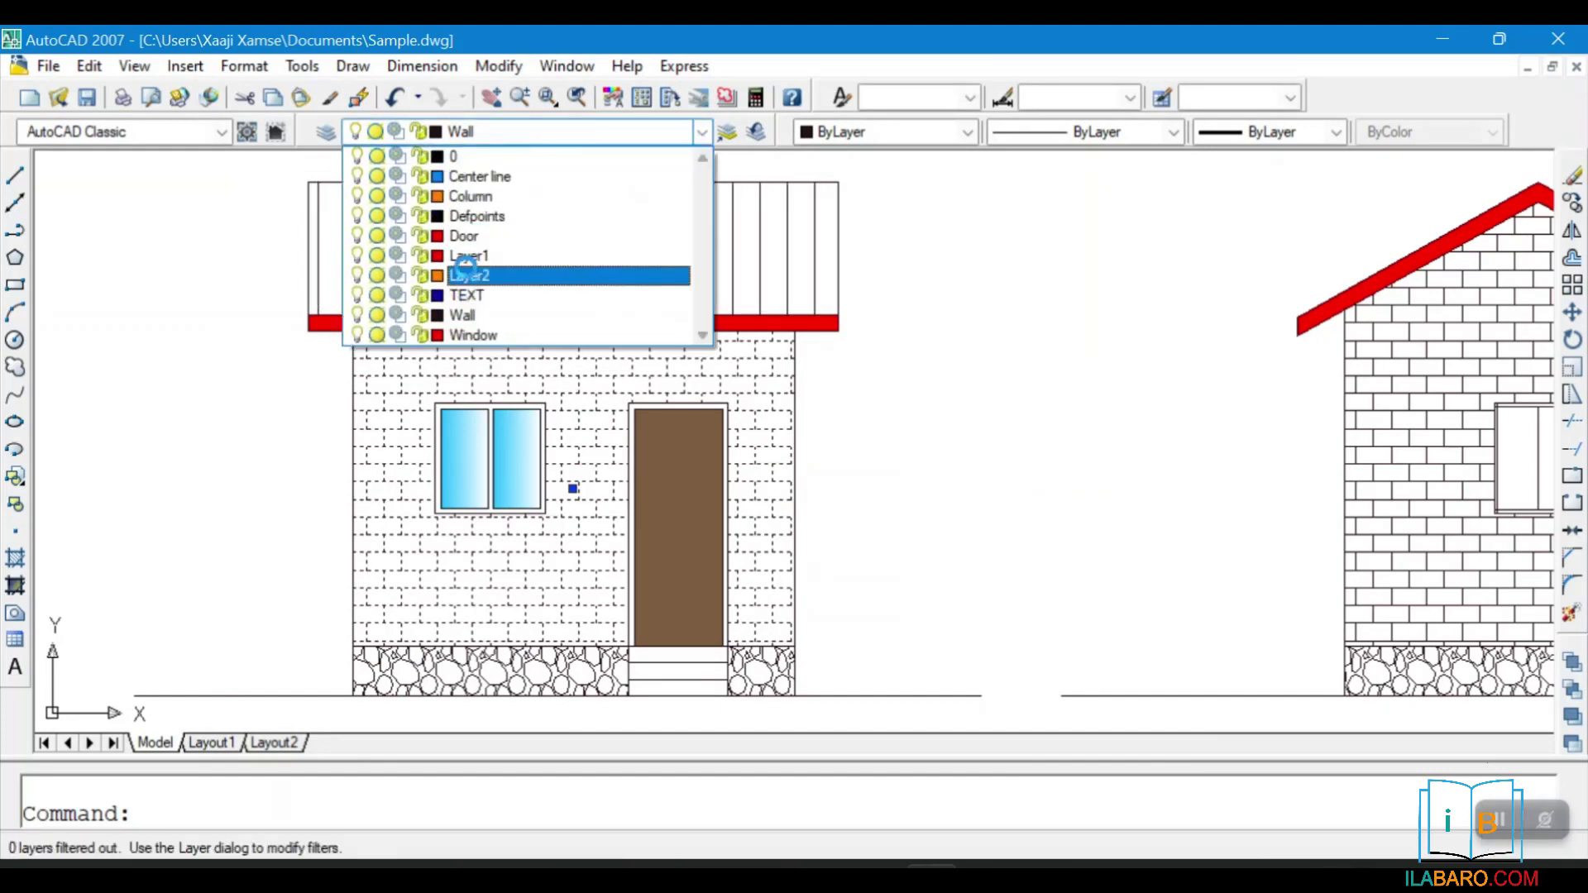
click(469, 274)
key(Escape)
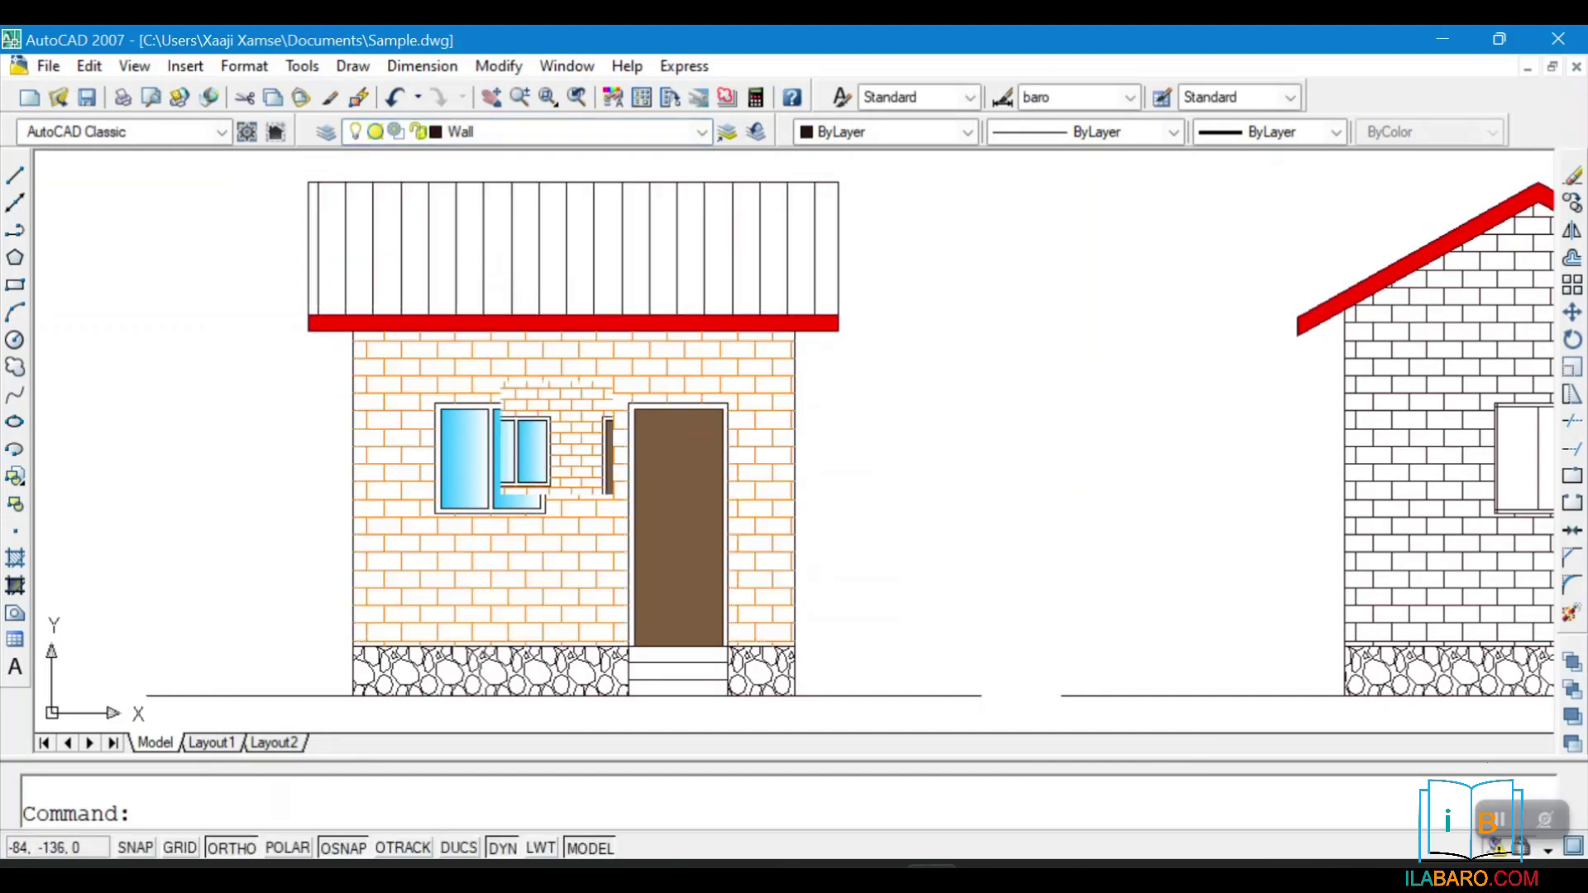
Move the second elevation's brick wall hatch to the Column layer
scroll(563, 428, up, 1)
scroll(563, 429, down, 2)
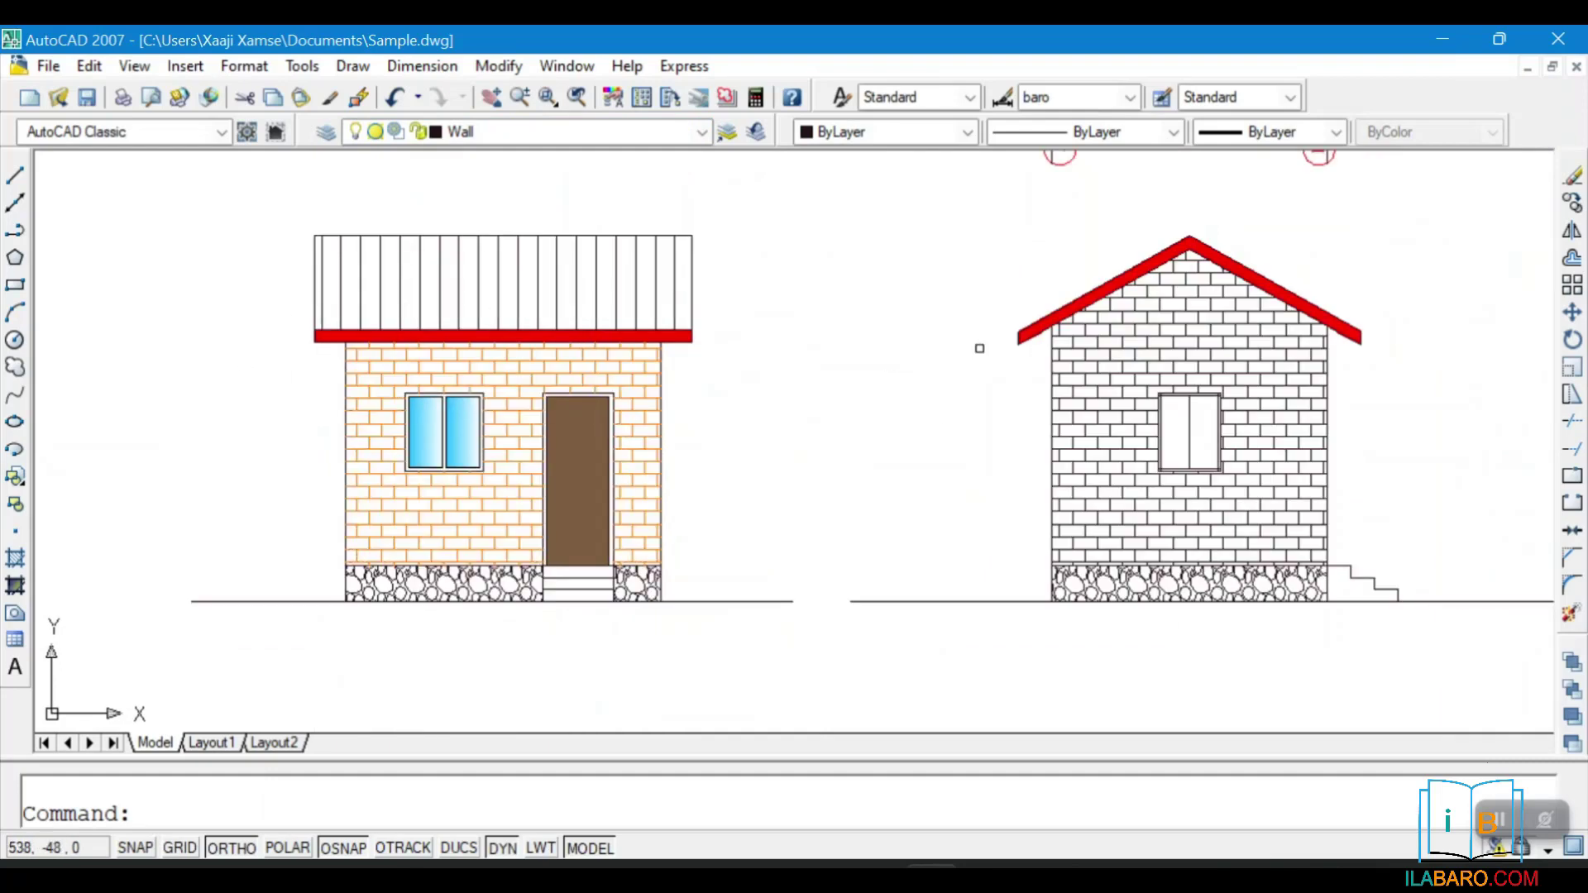
click(1116, 350)
click(513, 132)
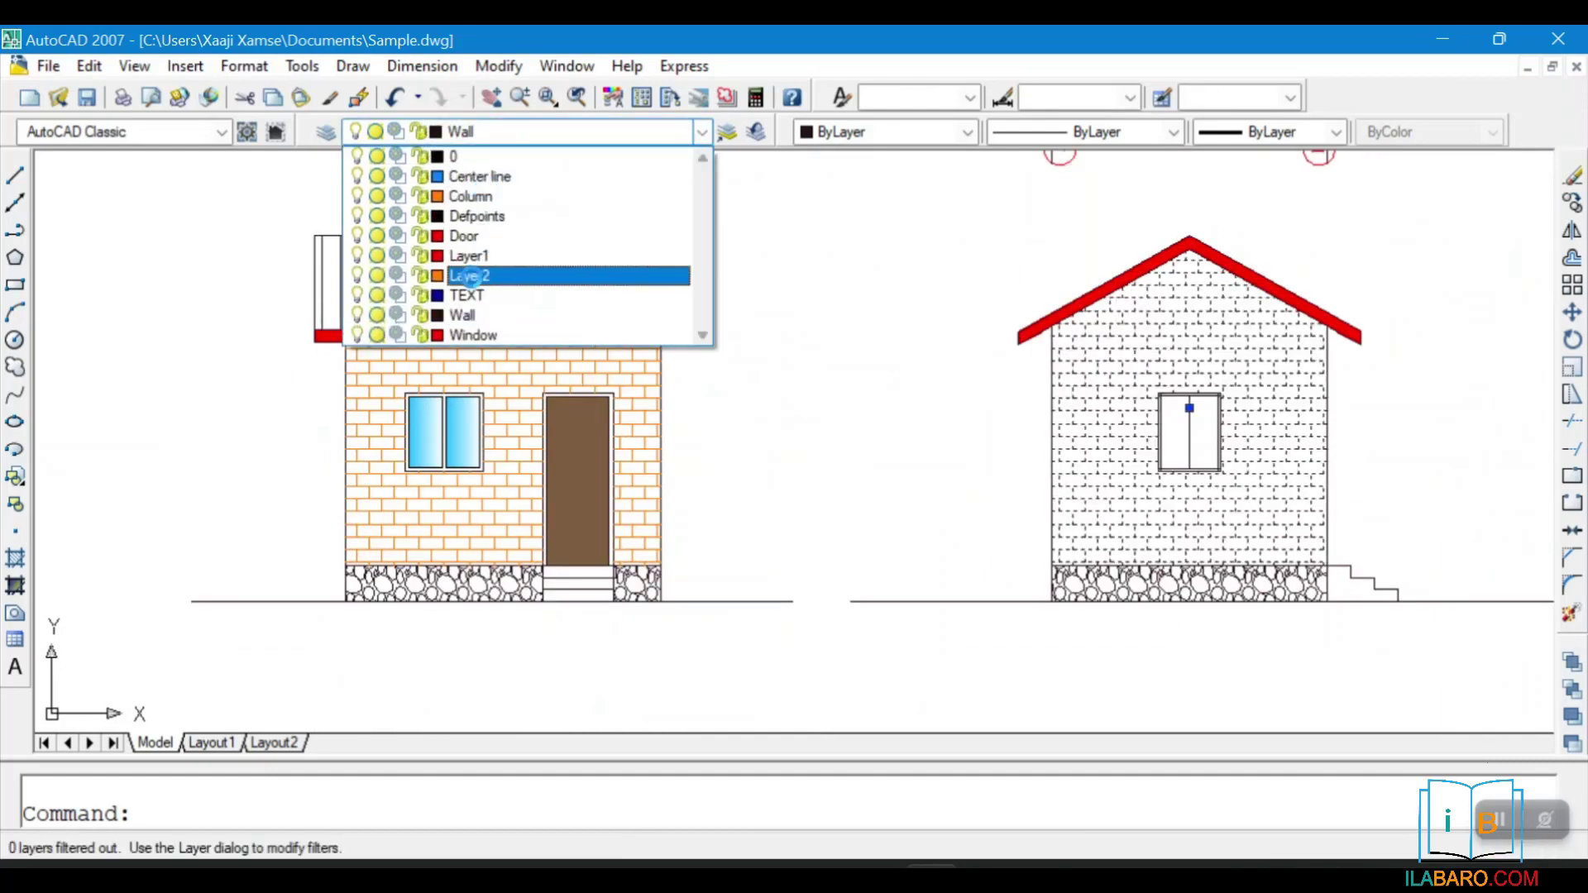
click(447, 197)
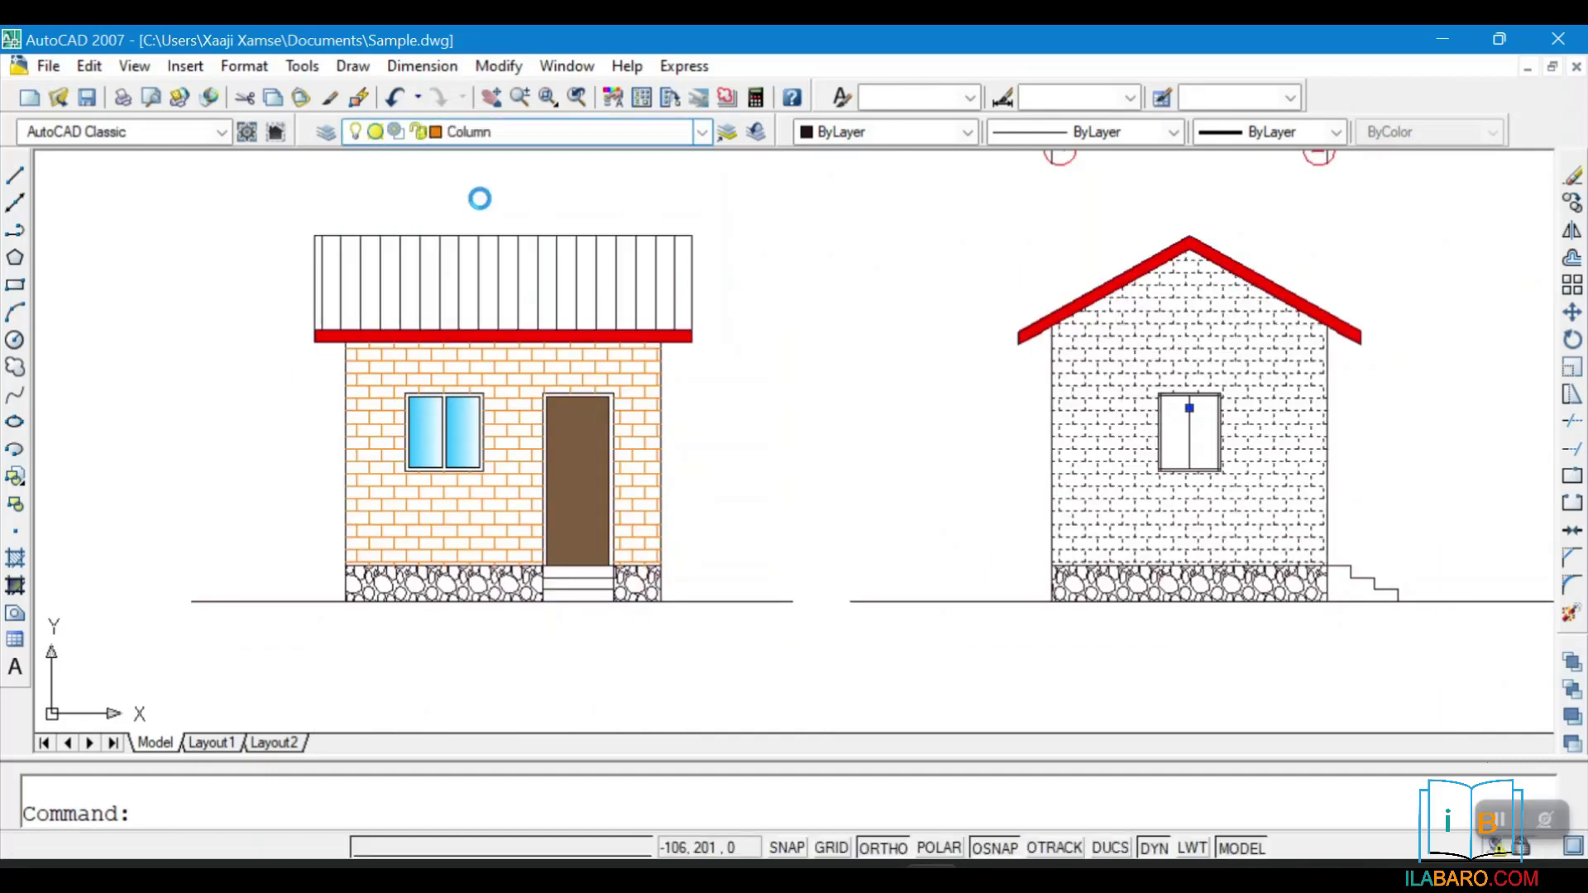
key(Escape)
Review the brick colours across the elevations and look over the floor plans above them
scroll(823, 380, down, 2)
scroll(1106, 367, up, 4)
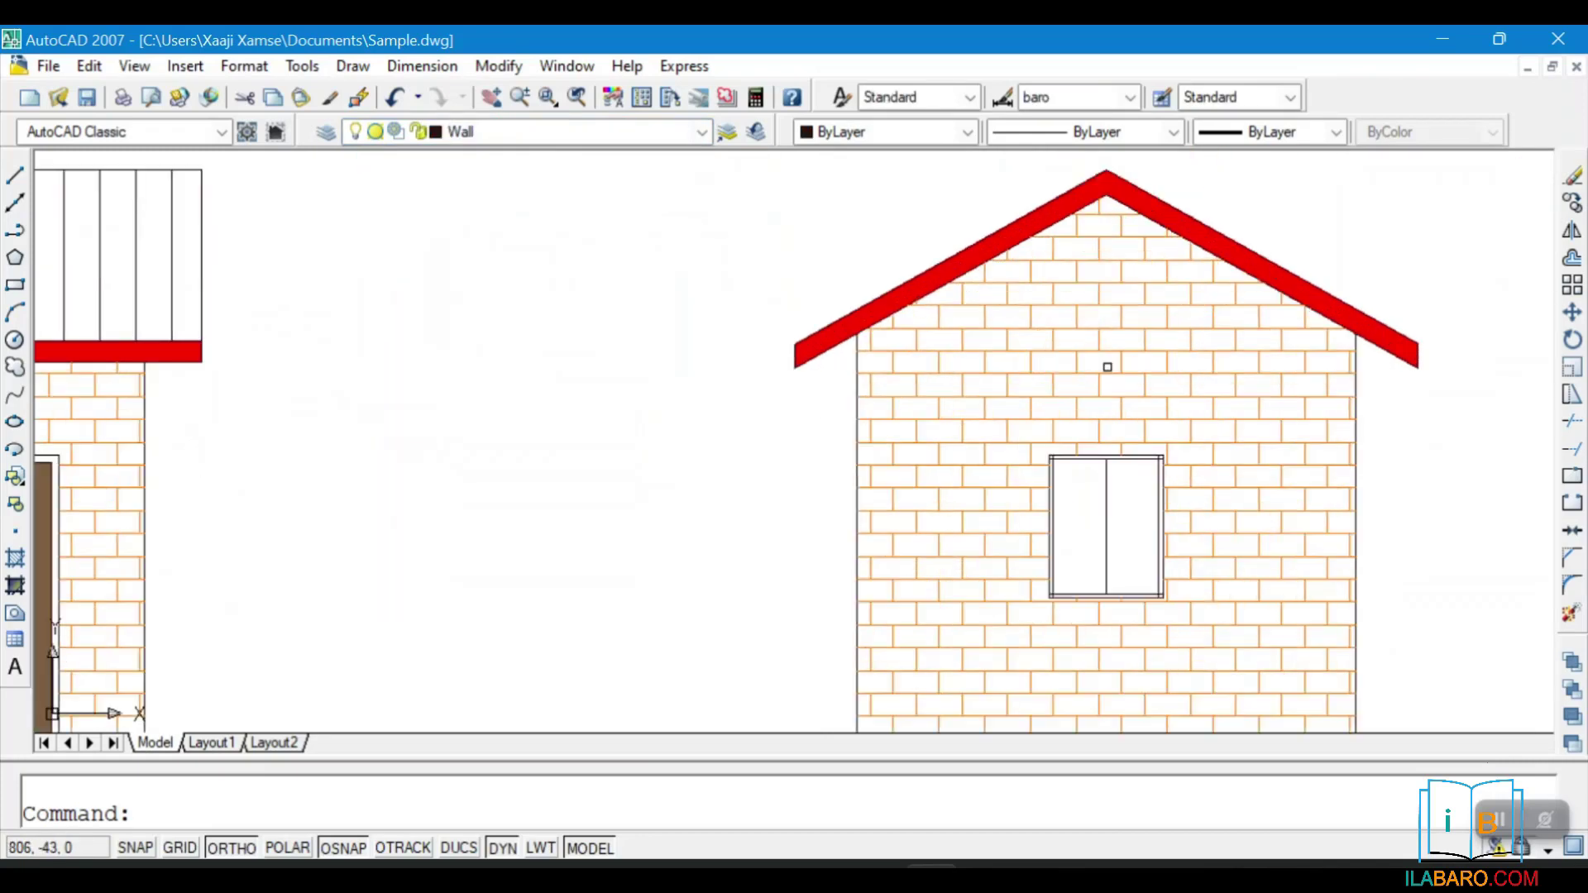
scroll(933, 370, down, 7)
scroll(1169, 349, up, 4)
scroll(976, 371, down, 4)
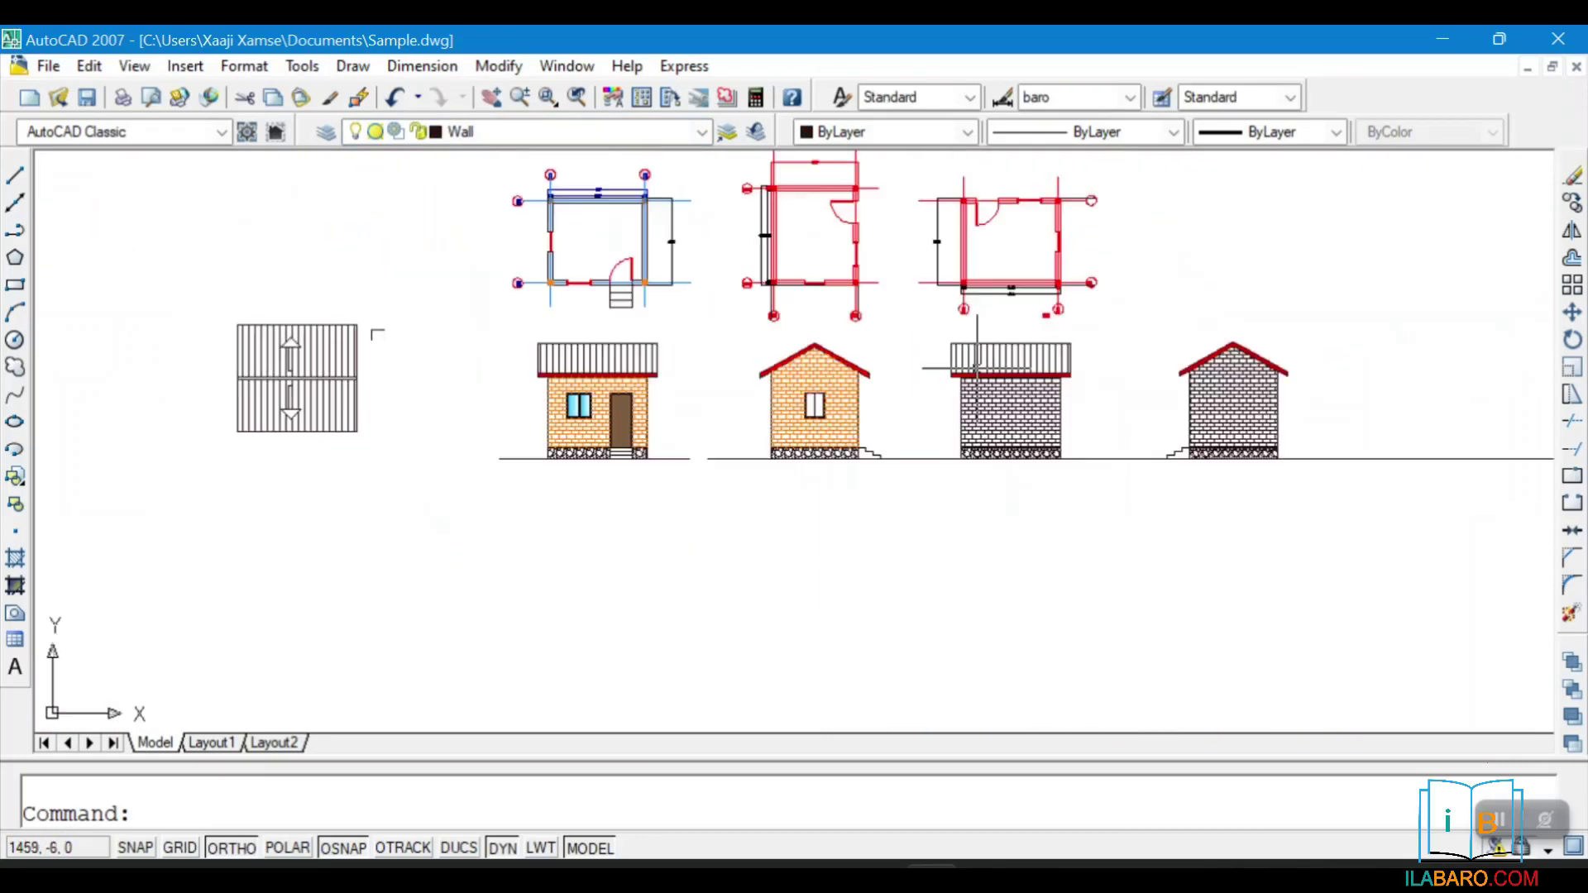
scroll(558, 286, up, 2)
middle_drag(798, 308, 810, 528)
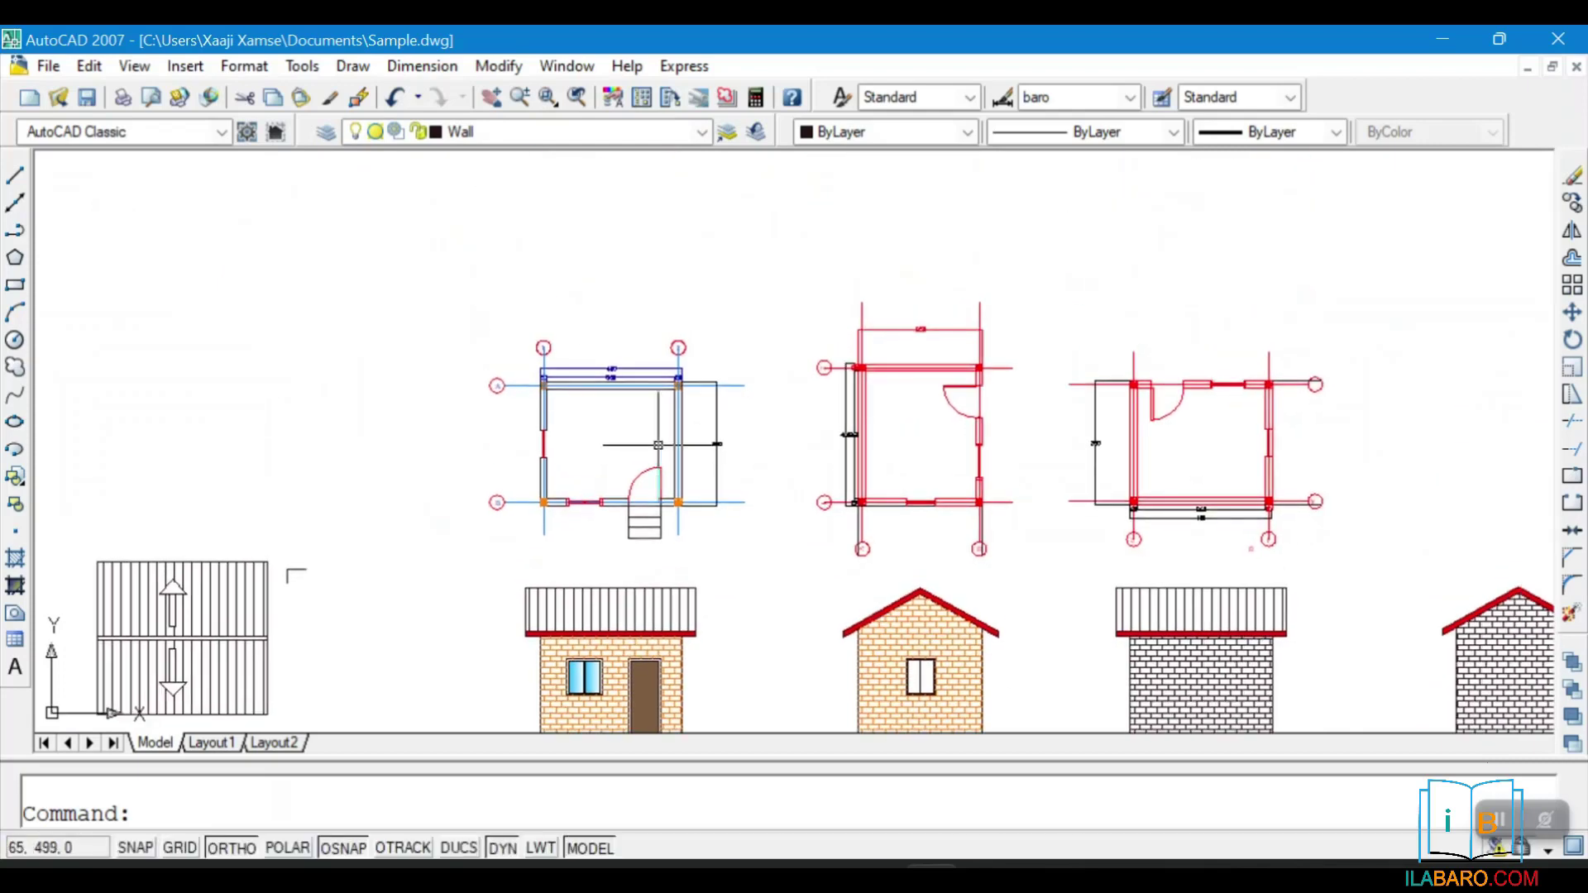
scroll(745, 335, down, 3)
scroll(1117, 485, up, 4)
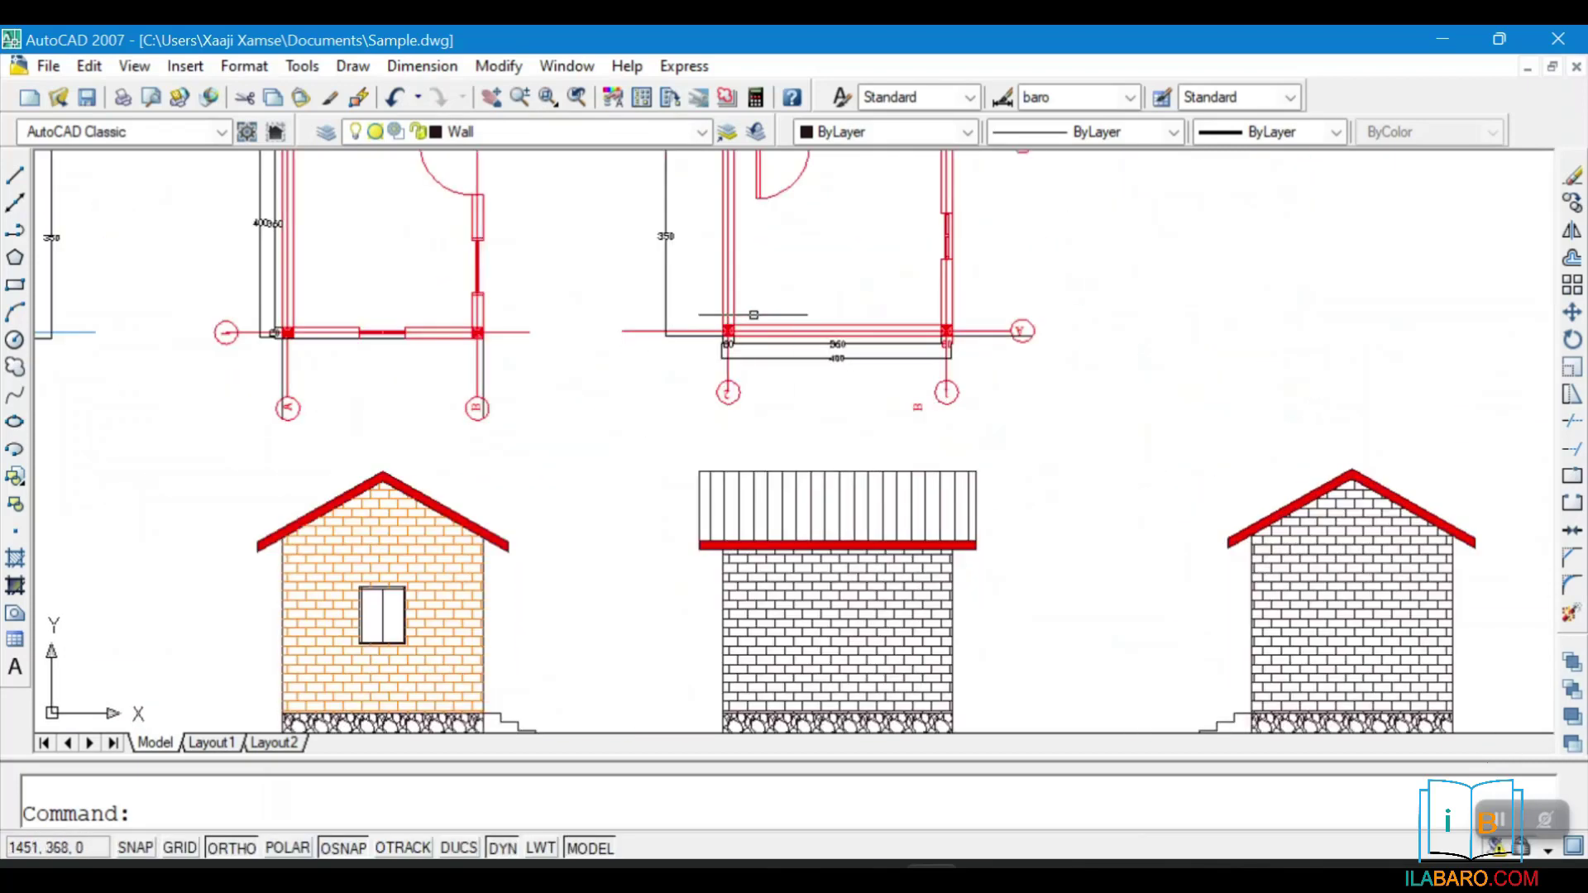
scroll(582, 279, down, 4)
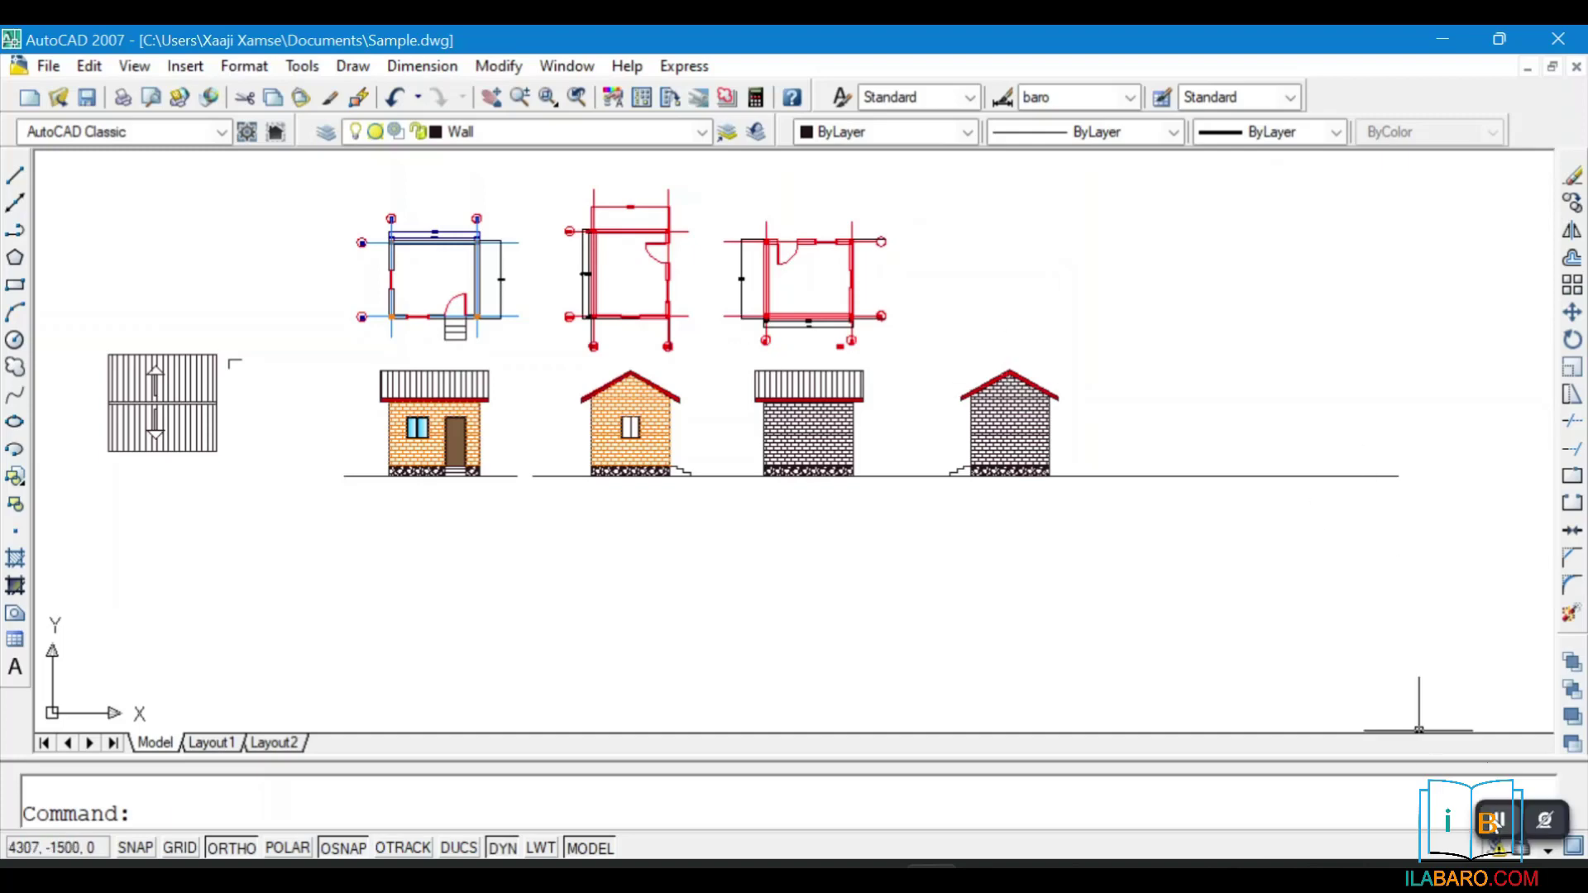
scroll(422, 258, up, 5)
scroll(568, 311, down, 2)
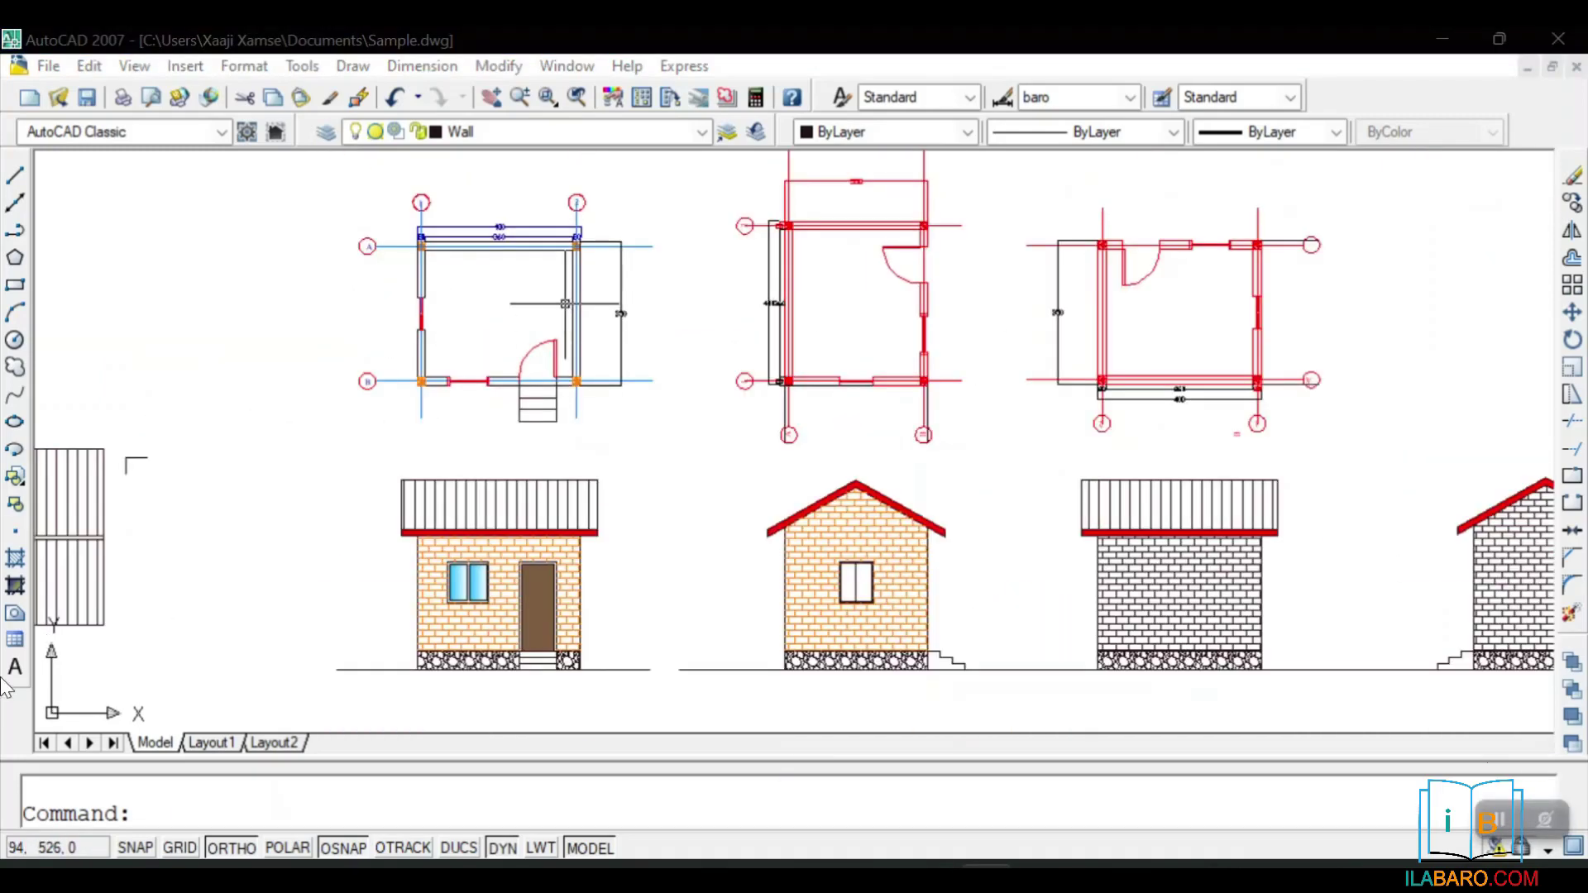
scroll(542, 457, down, 4)
scroll(545, 479, up, 3)
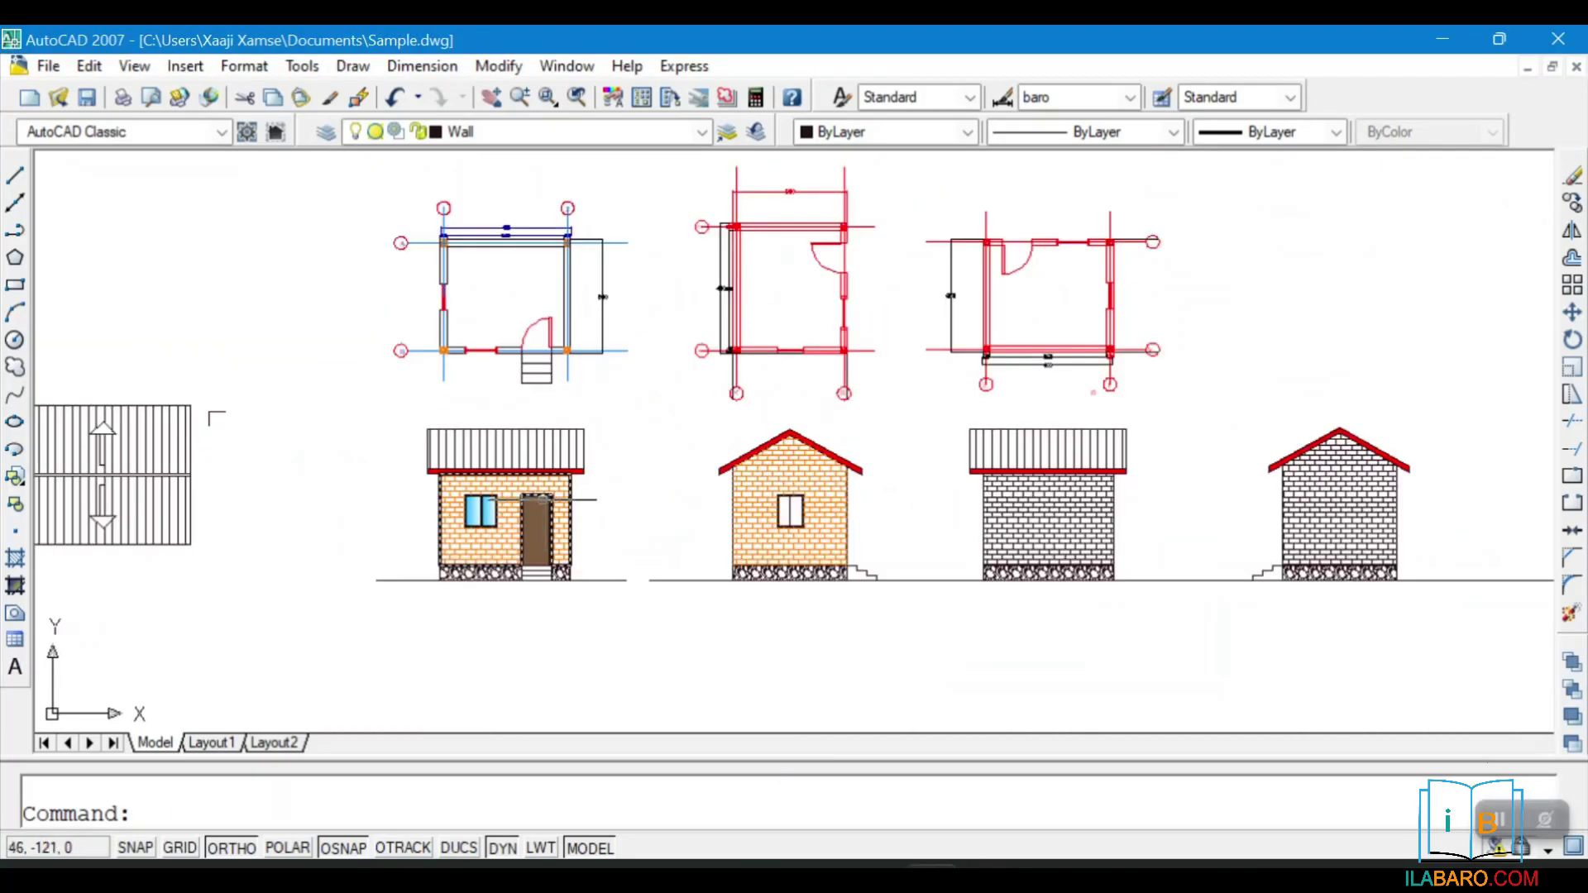
Draw a closed four-sided outline about 210 units wide from separate lines in the empty area below the elevations
middle_drag(546, 480, 685, 296)
click(15, 174)
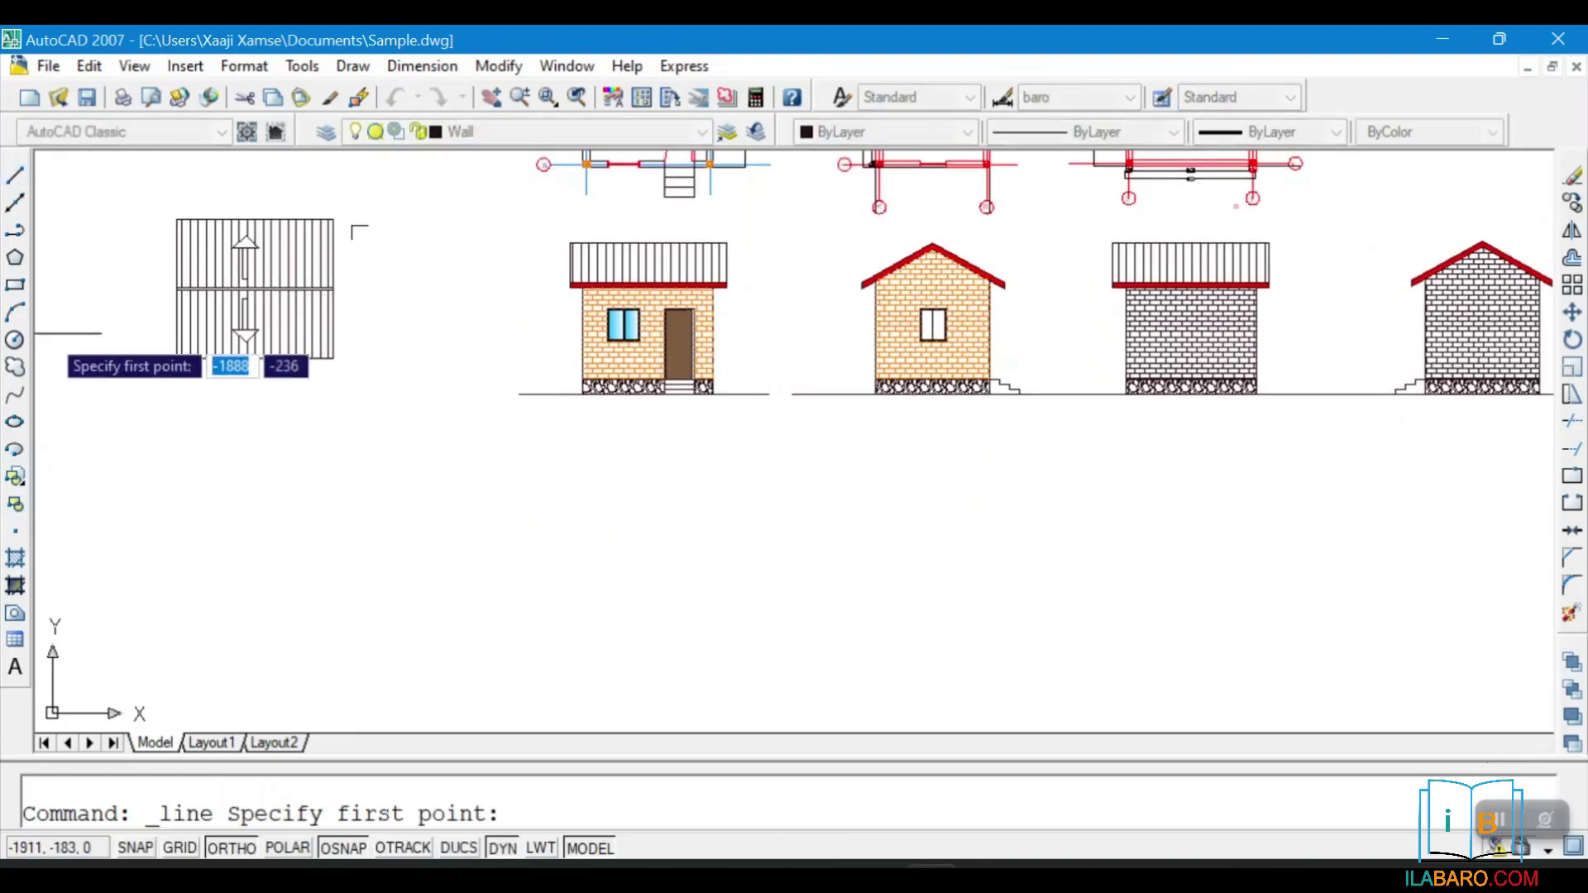
click(421, 609)
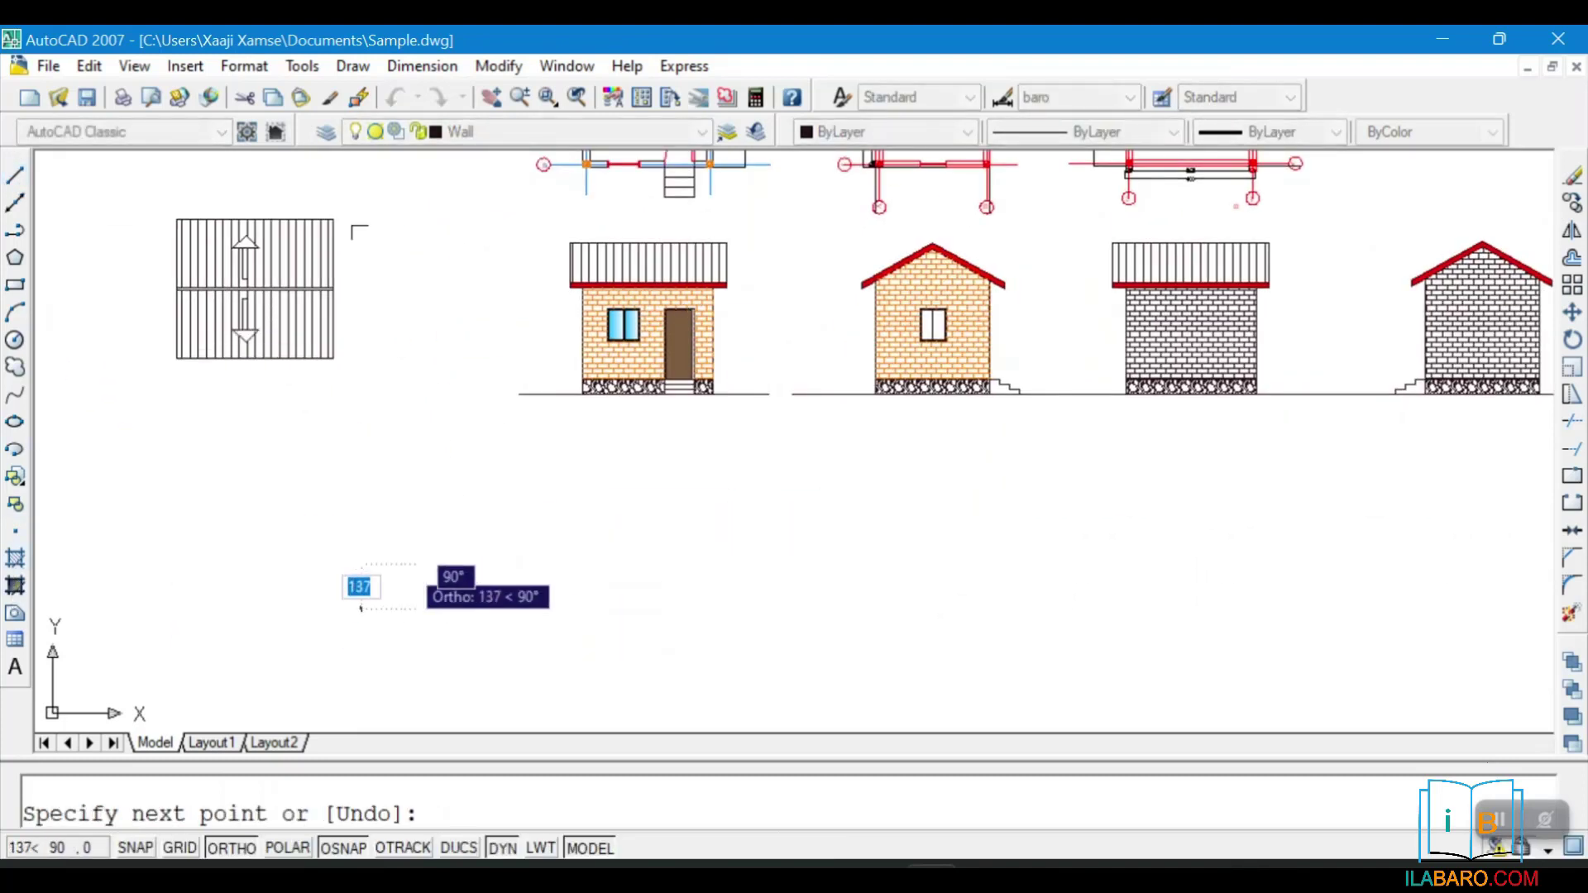
click(423, 546)
click(494, 546)
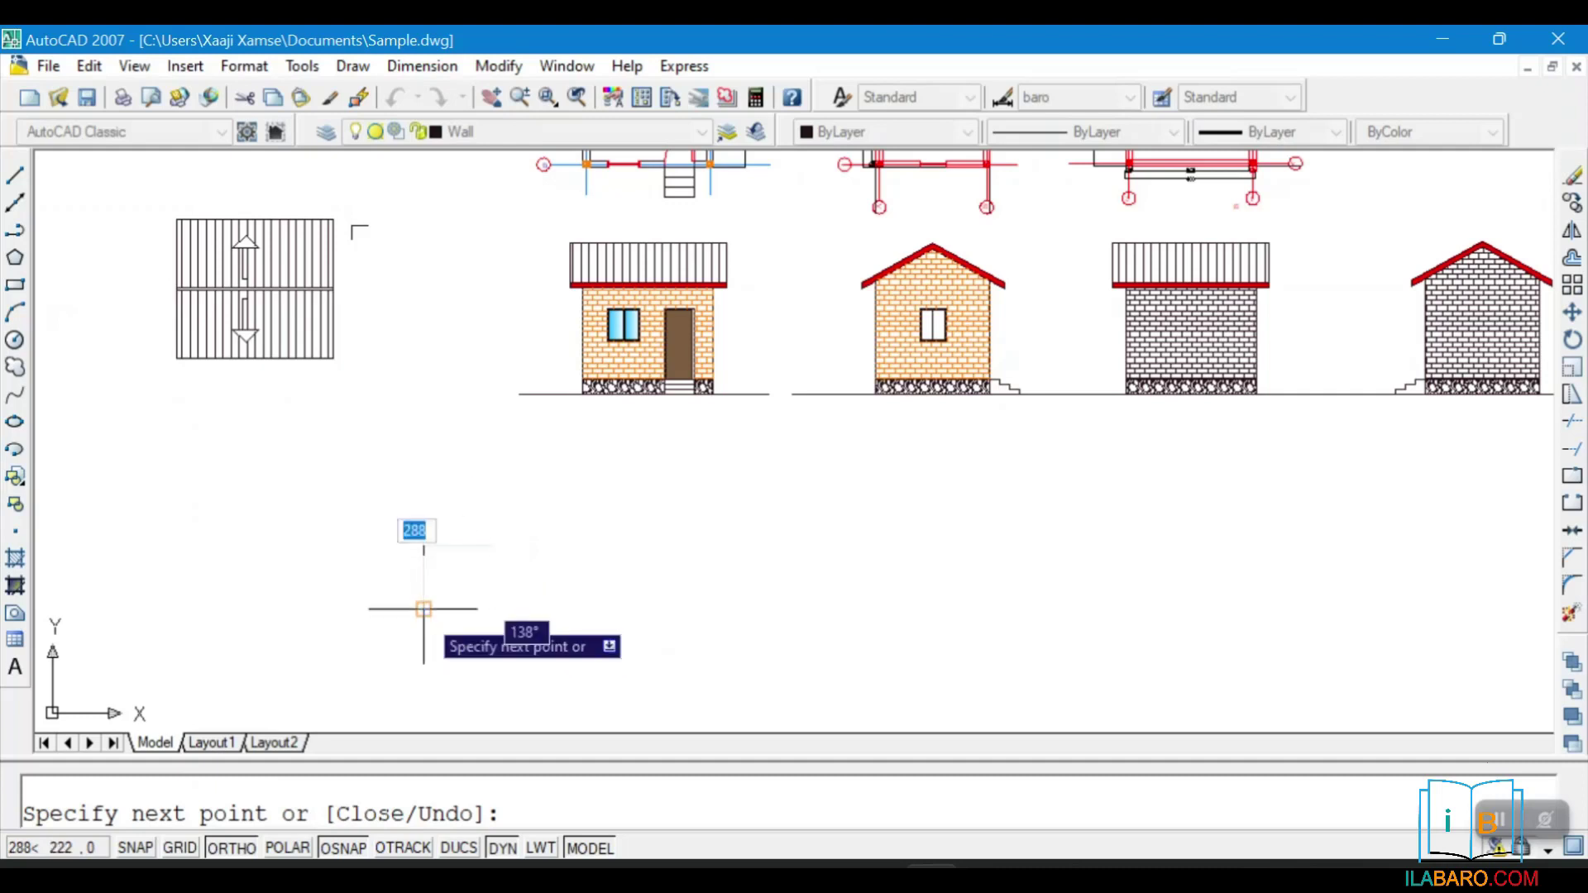
click(494, 613)
scroll(467, 618, up, 3)
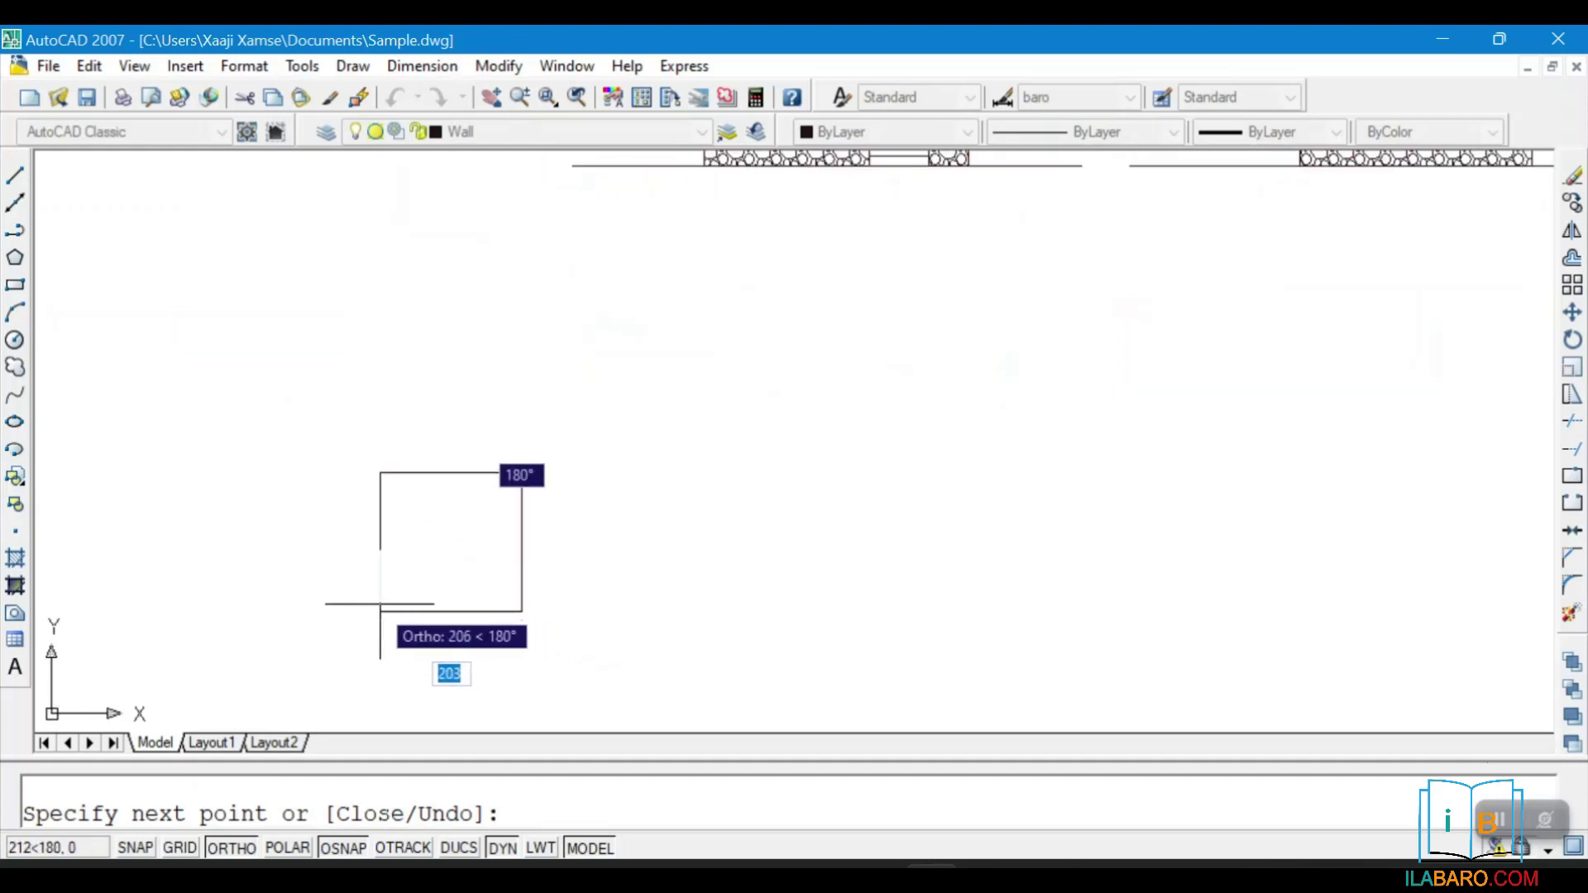
right_click(379, 601)
click(454, 345)
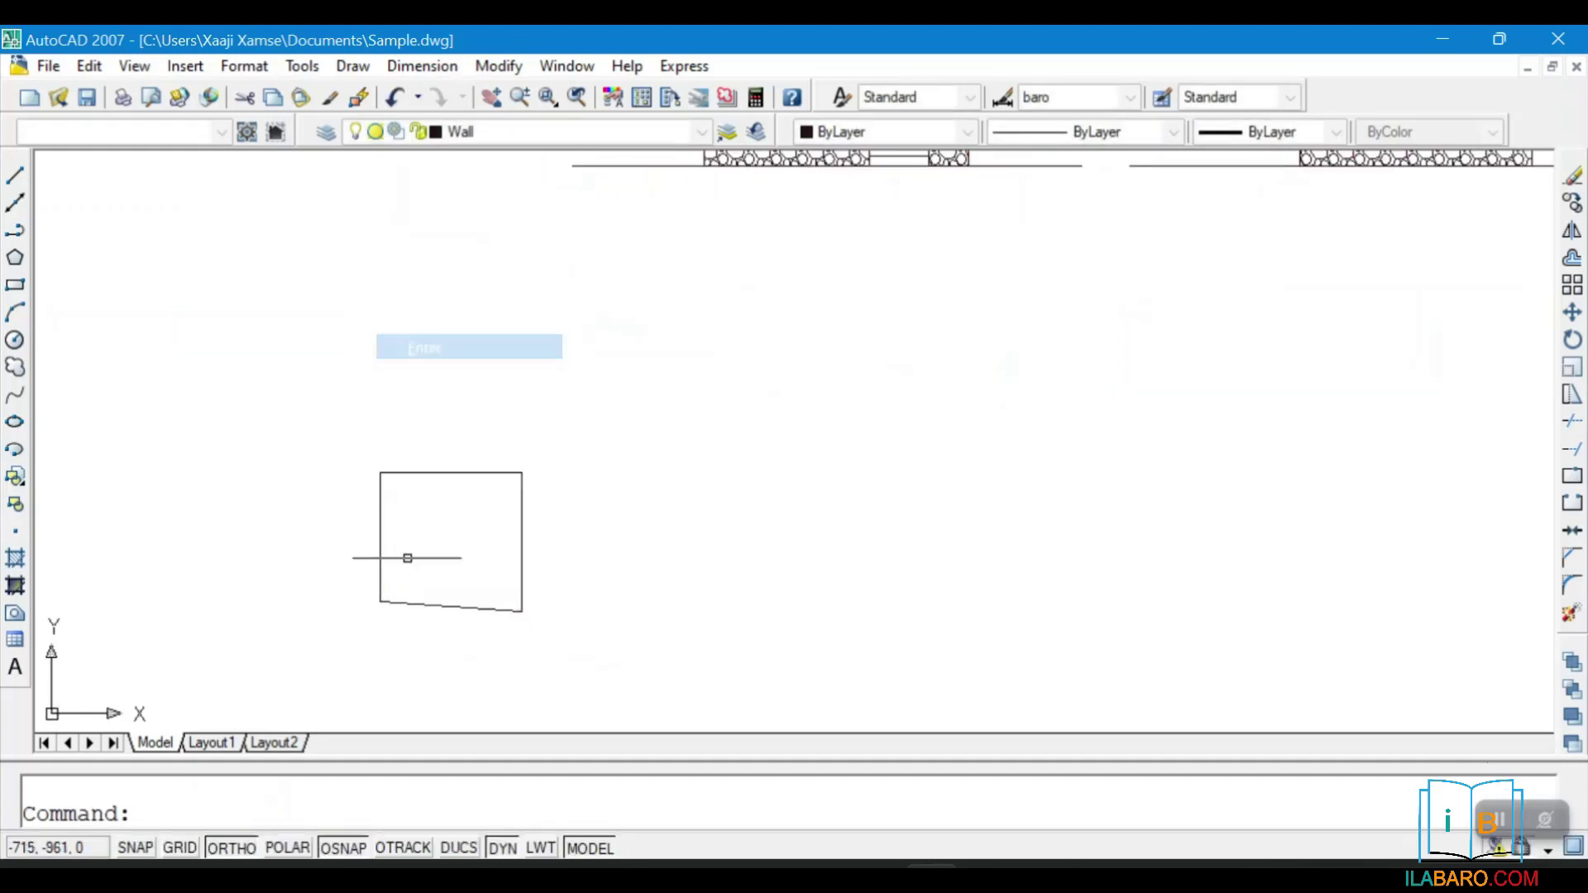
Convert the four lines of the large outline into a single region and check it by selecting its upper edge
scroll(360, 608, up, 4)
click(347, 569)
click(313, 590)
key(Escape)
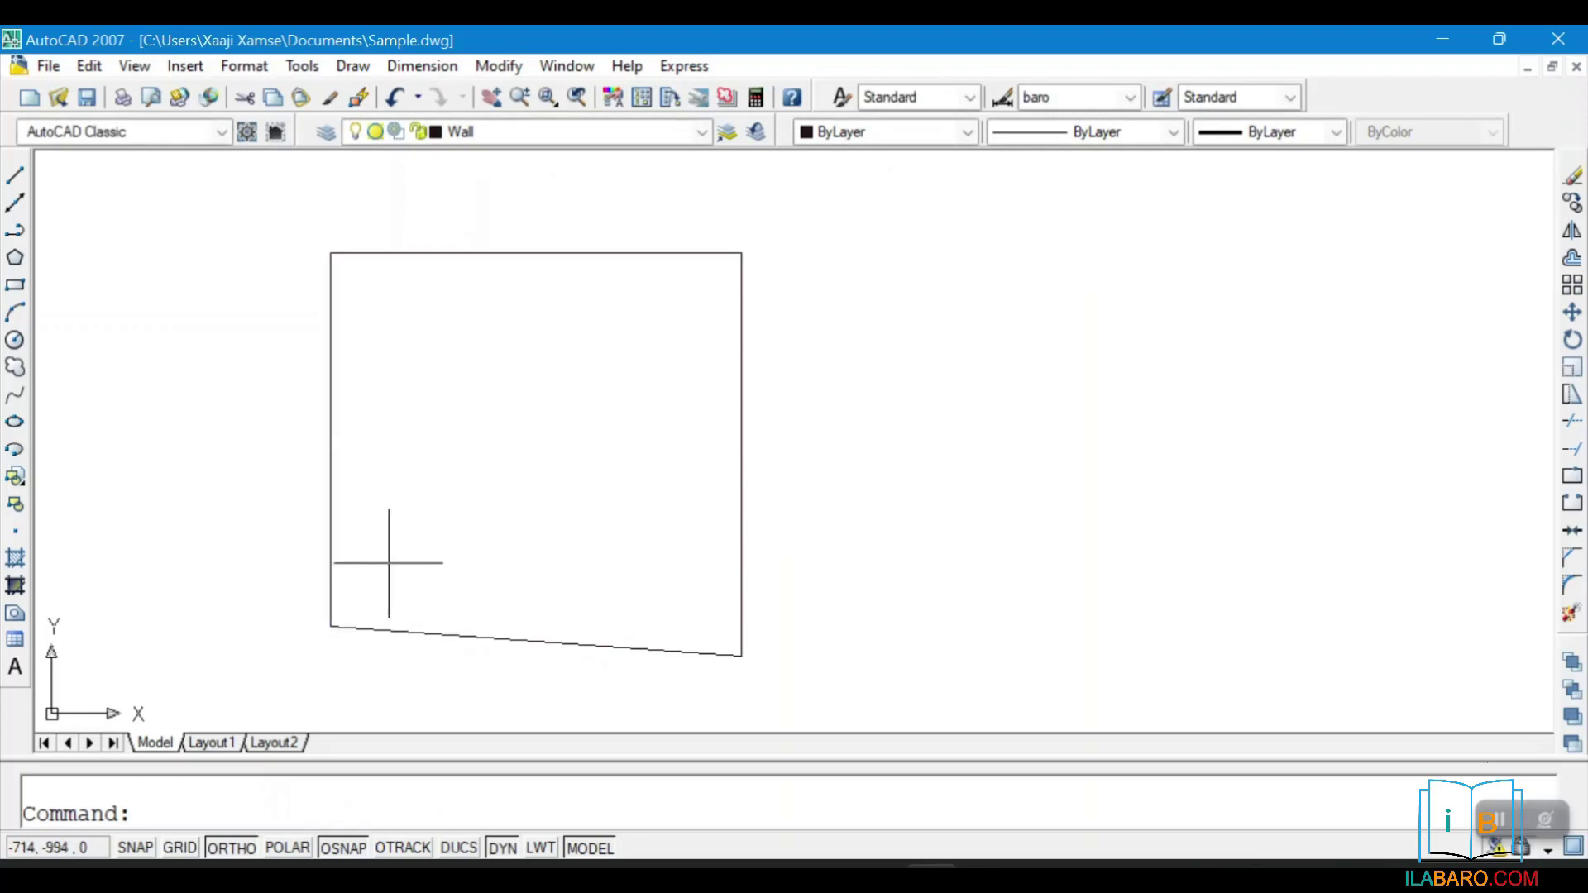
click(430, 593)
click(372, 632)
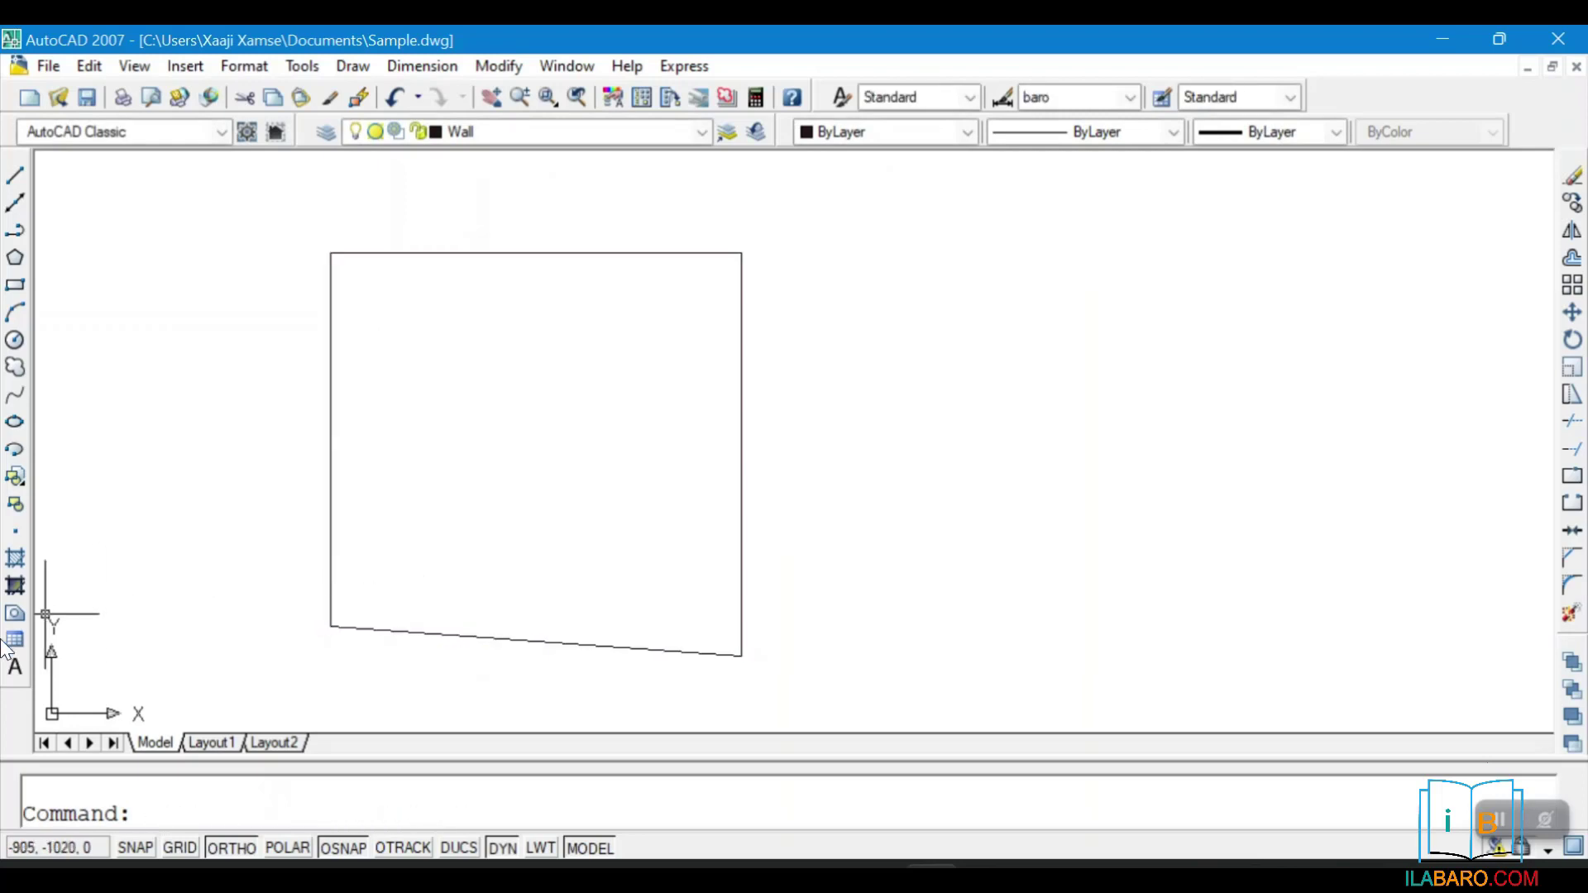
click(14, 614)
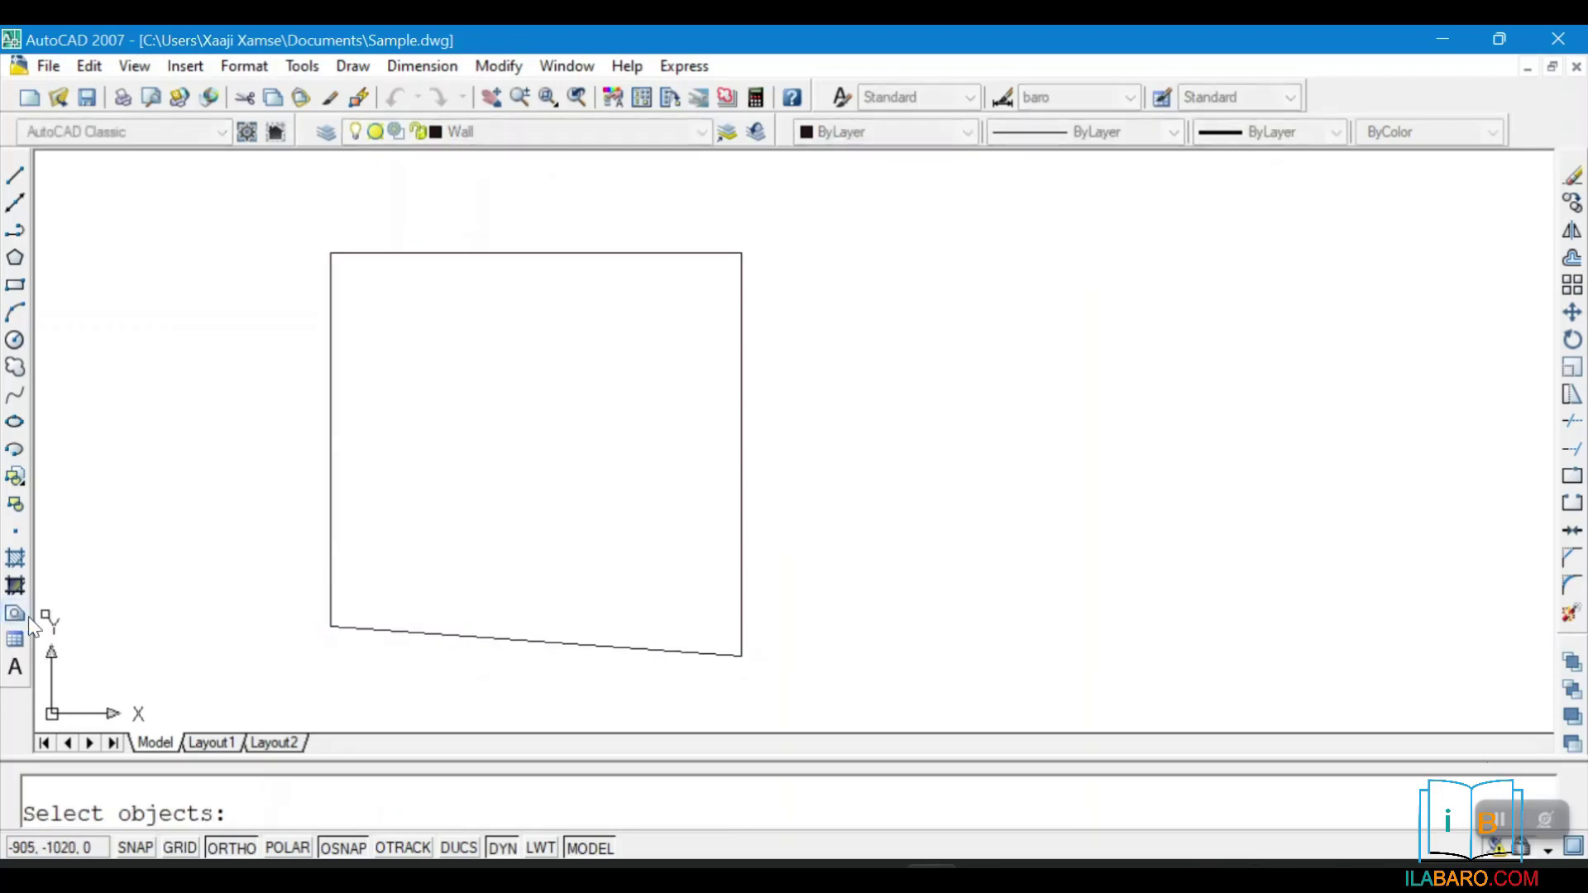
click(896, 209)
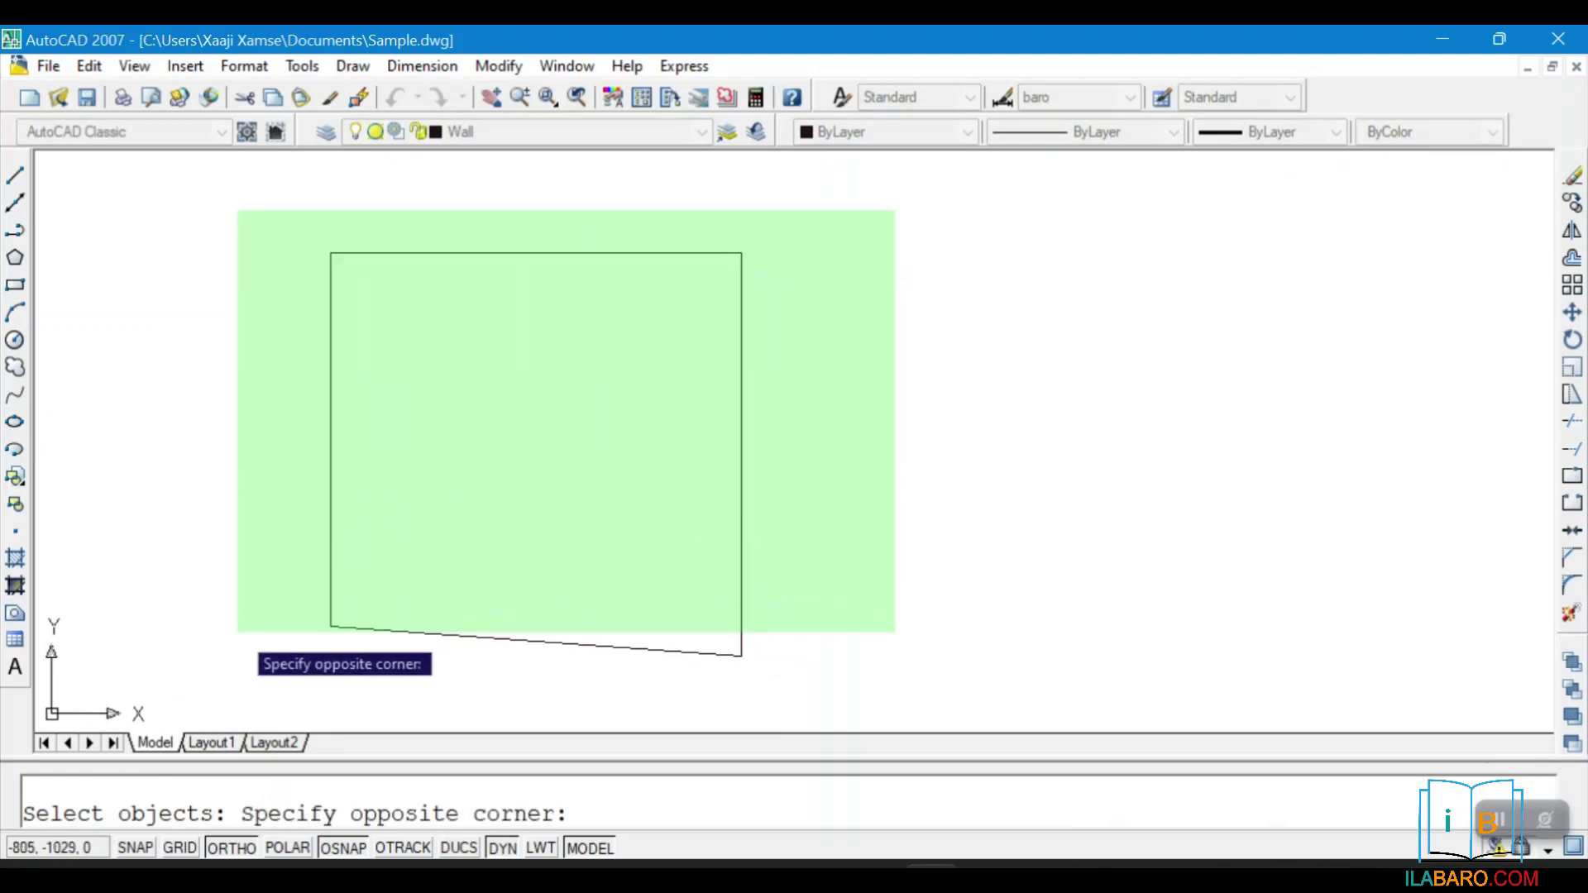
click(236, 672)
key(Return)
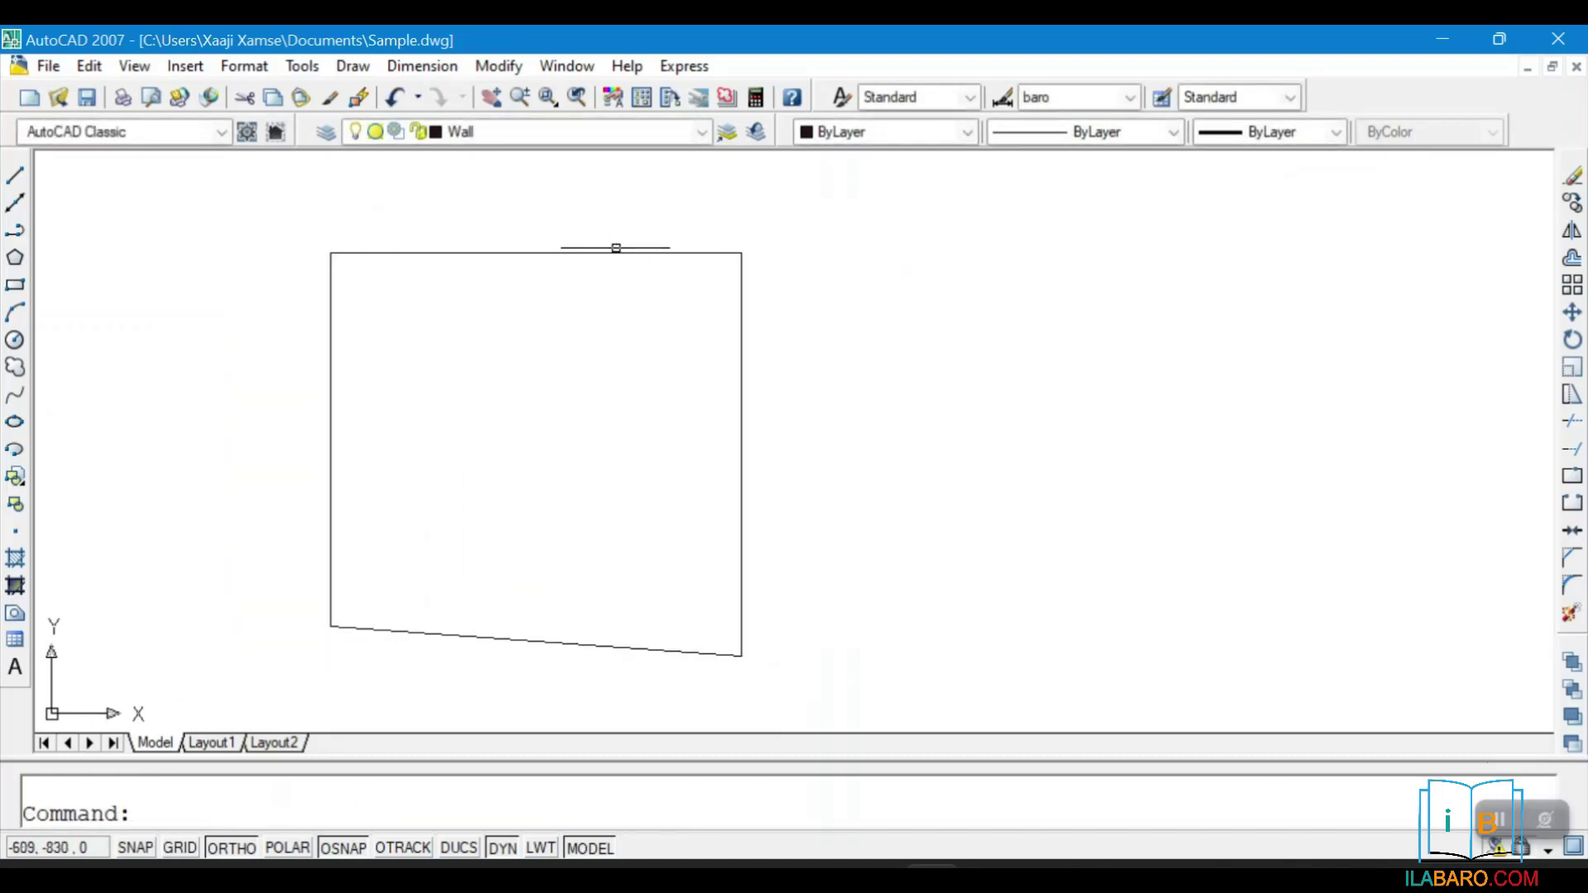
click(613, 251)
key(Escape)
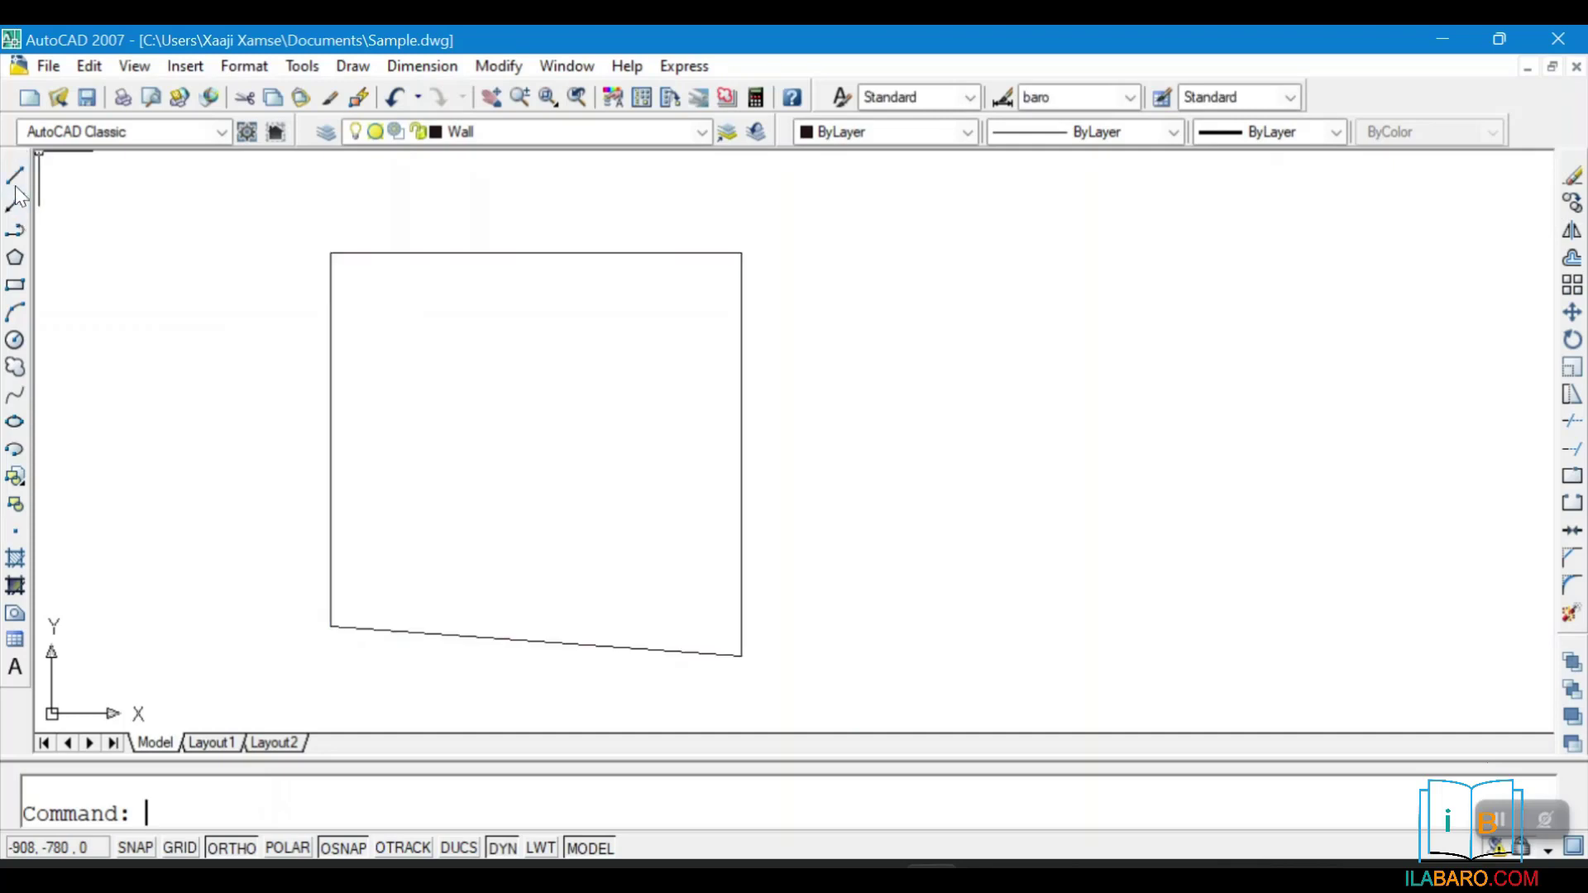
Draw a small closed four-sided shape with one slanted side, using lines, to the right of the large outline
click(14, 174)
click(1100, 336)
click(1100, 406)
click(1028, 406)
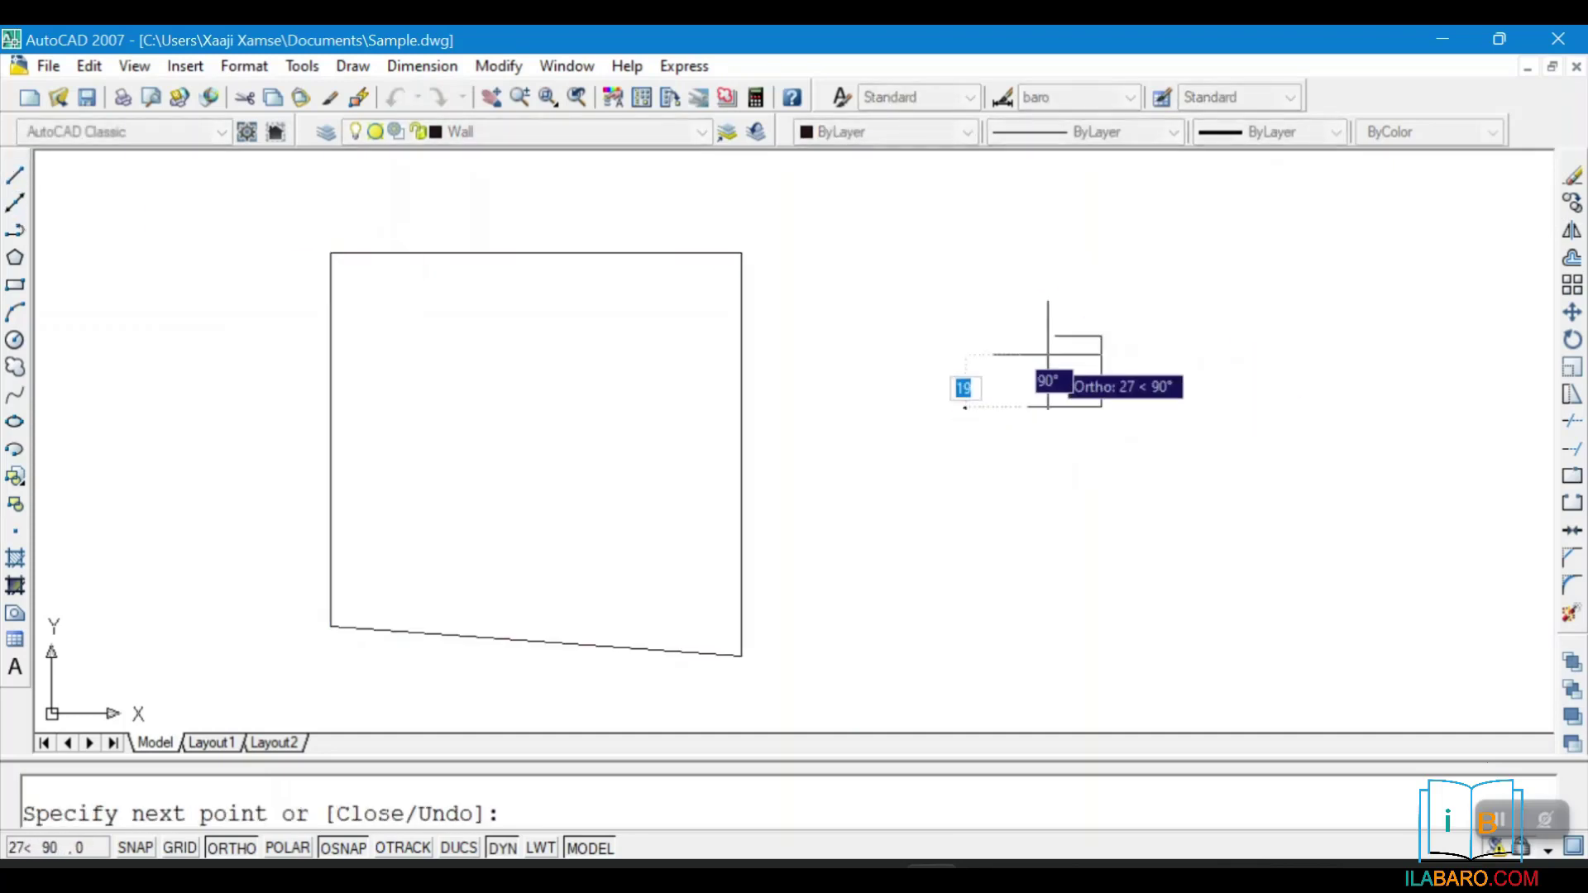
click(1055, 338)
right_click(1061, 340)
click(1107, 364)
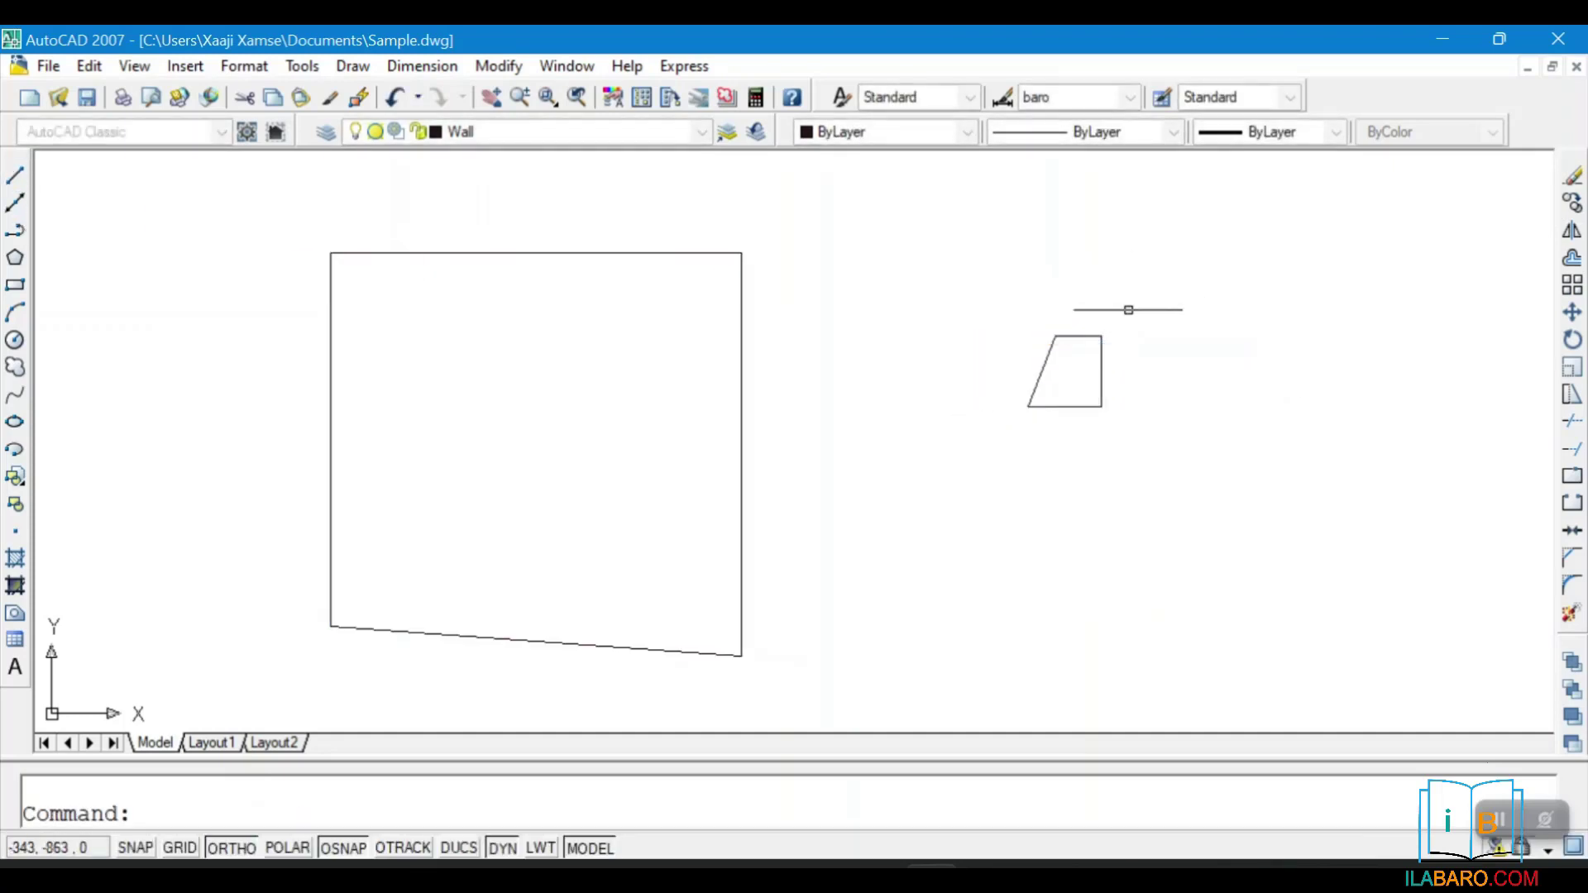
Convert the lines of the small four-sided shape into one region and select it to check
click(1128, 309)
click(1067, 368)
click(1164, 292)
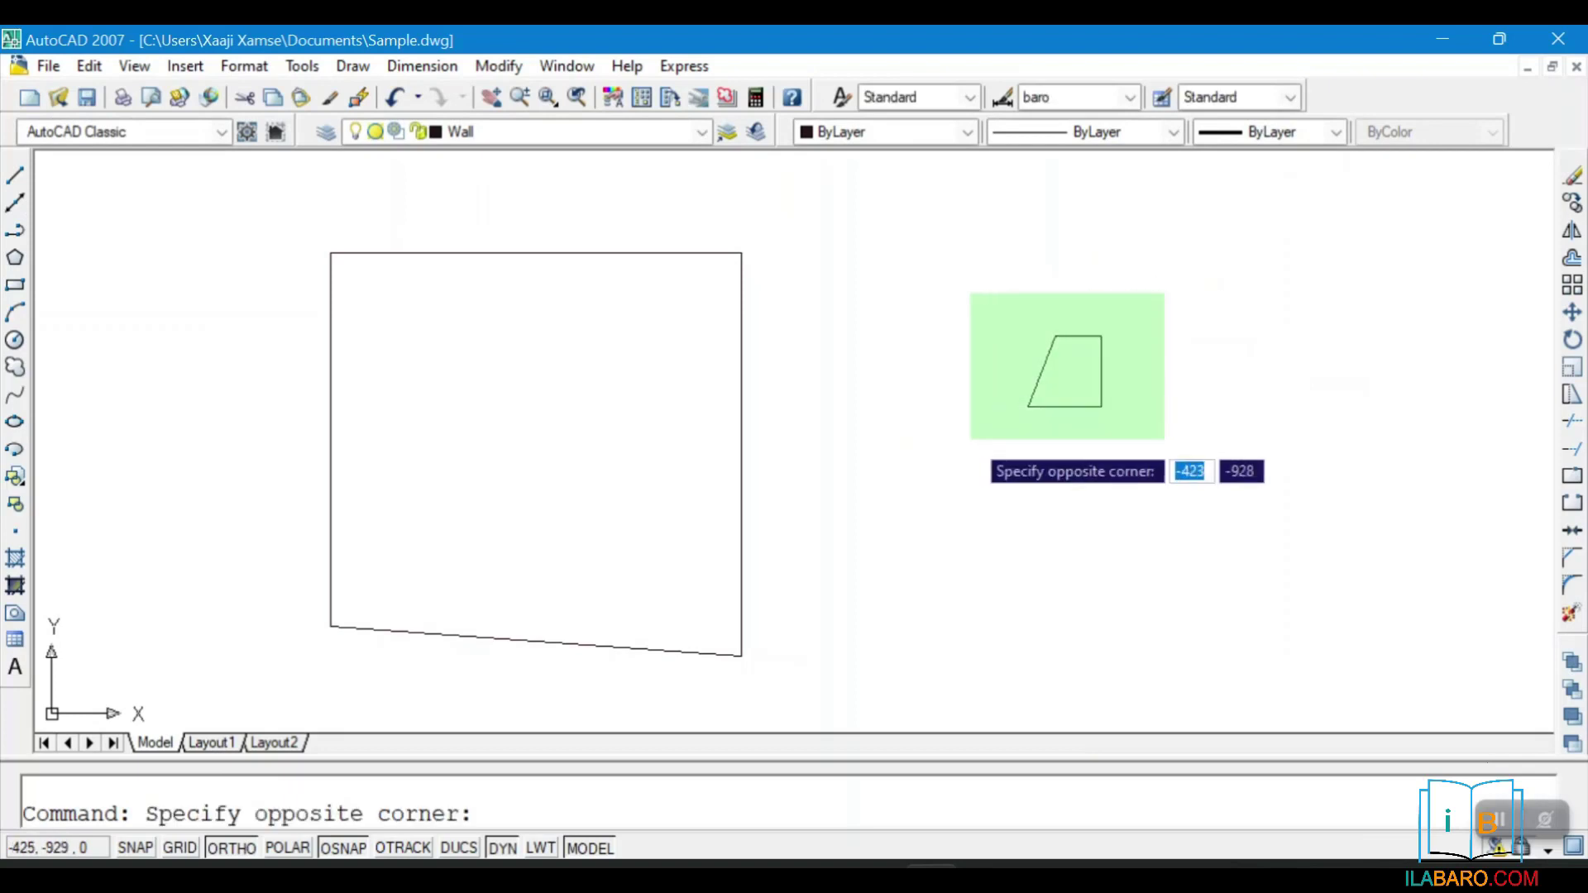
click(972, 438)
click(17, 617)
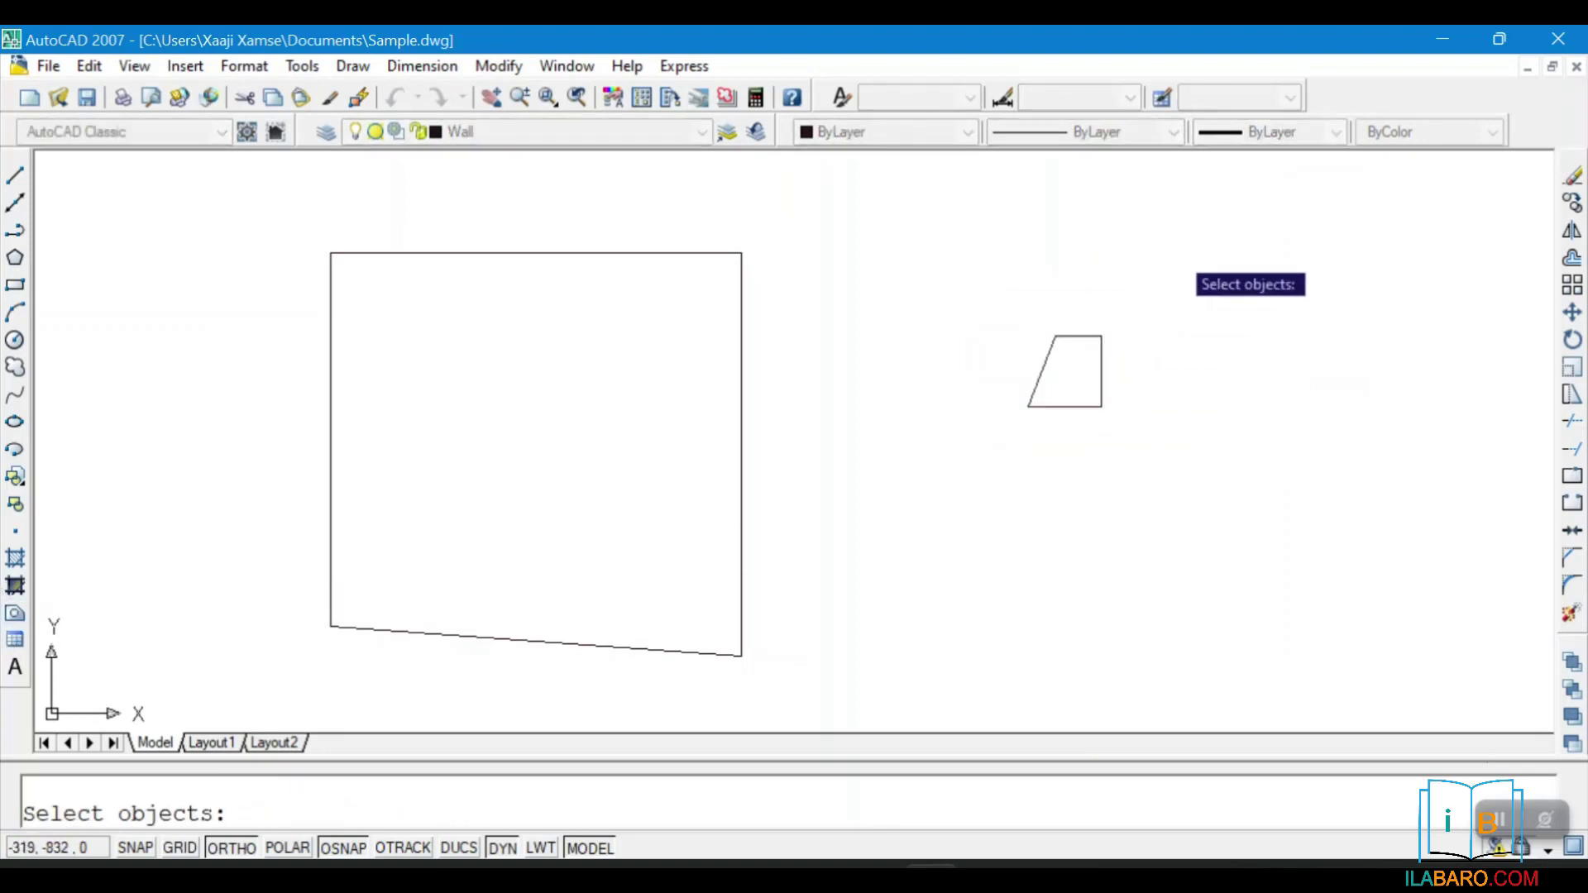
click(1175, 252)
click(988, 469)
key(Return)
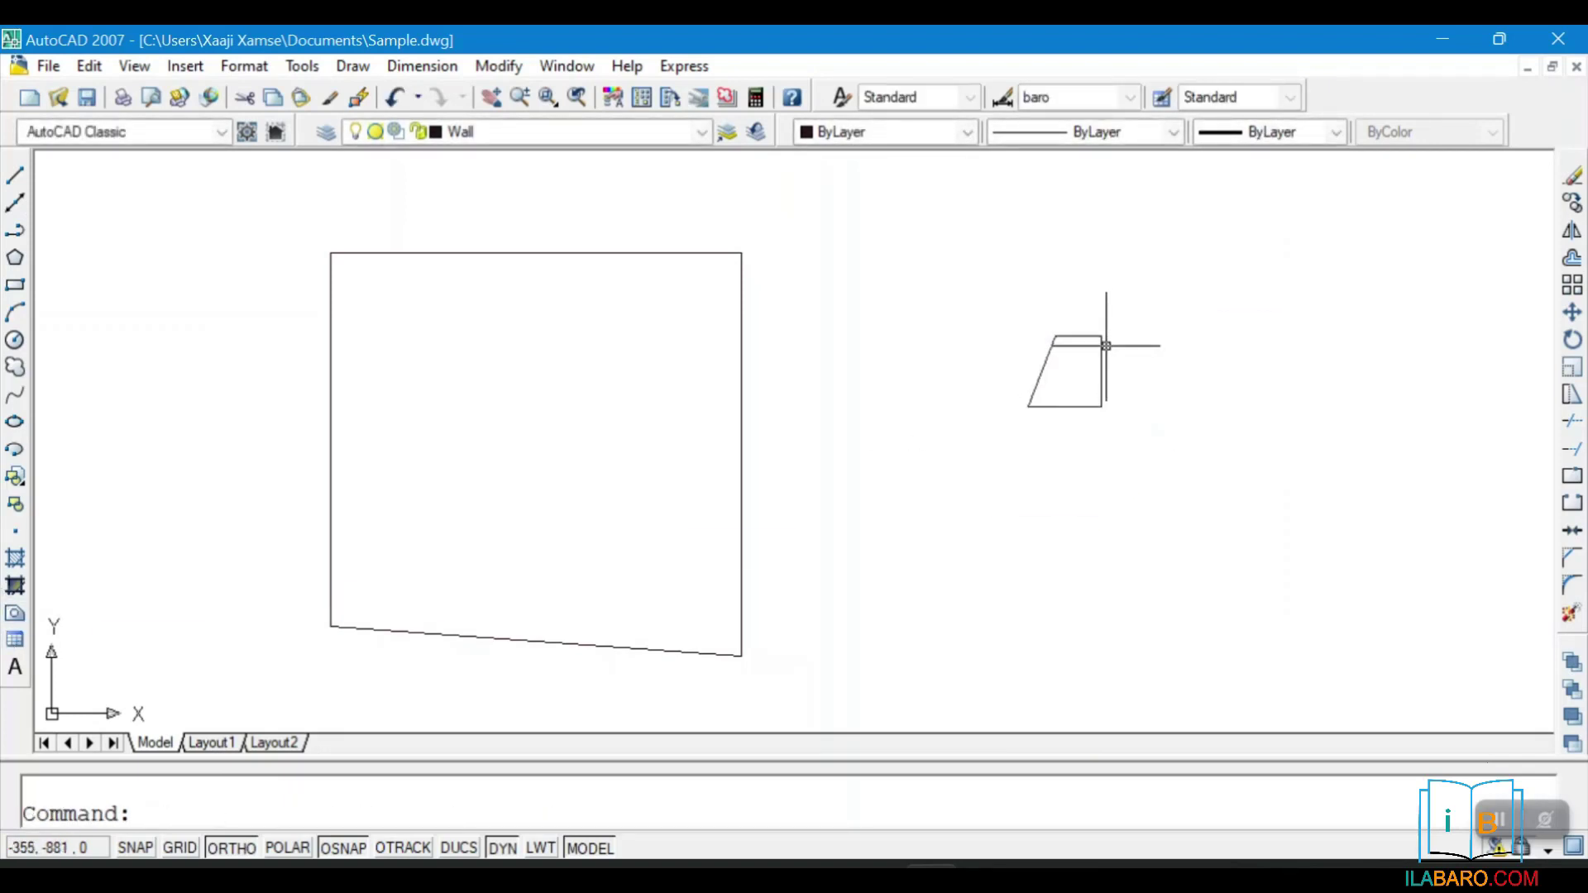
click(1104, 347)
scroll(910, 377, down, 3)
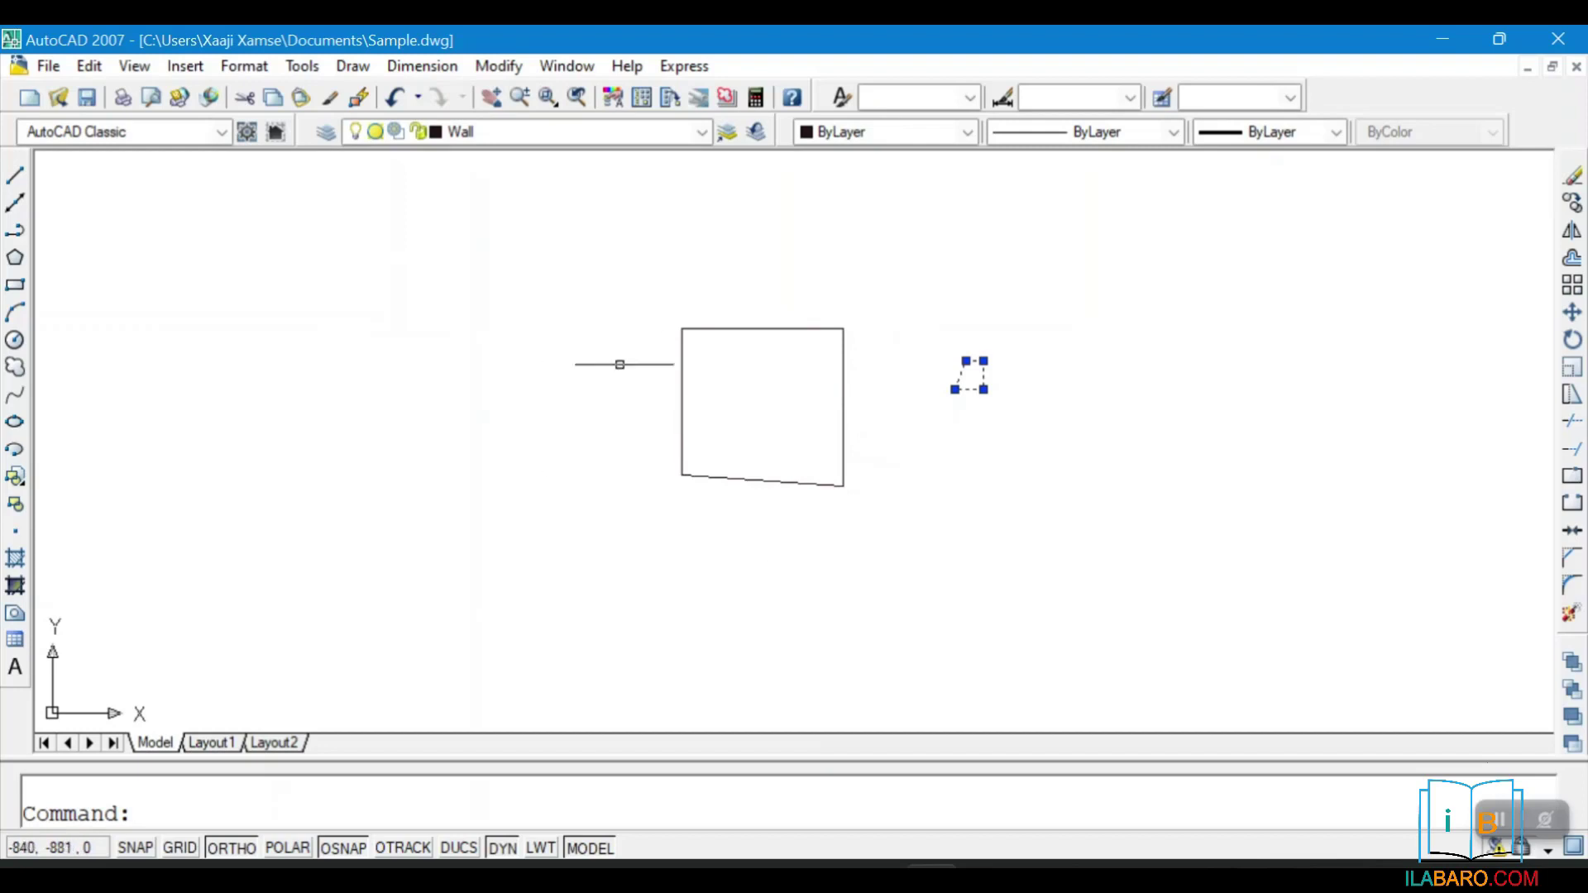
Insert a table with 6 columns 2.5 wide, 6 data rows 3 lines high and the title "fdsgsg" left of the large outline
click(18, 640)
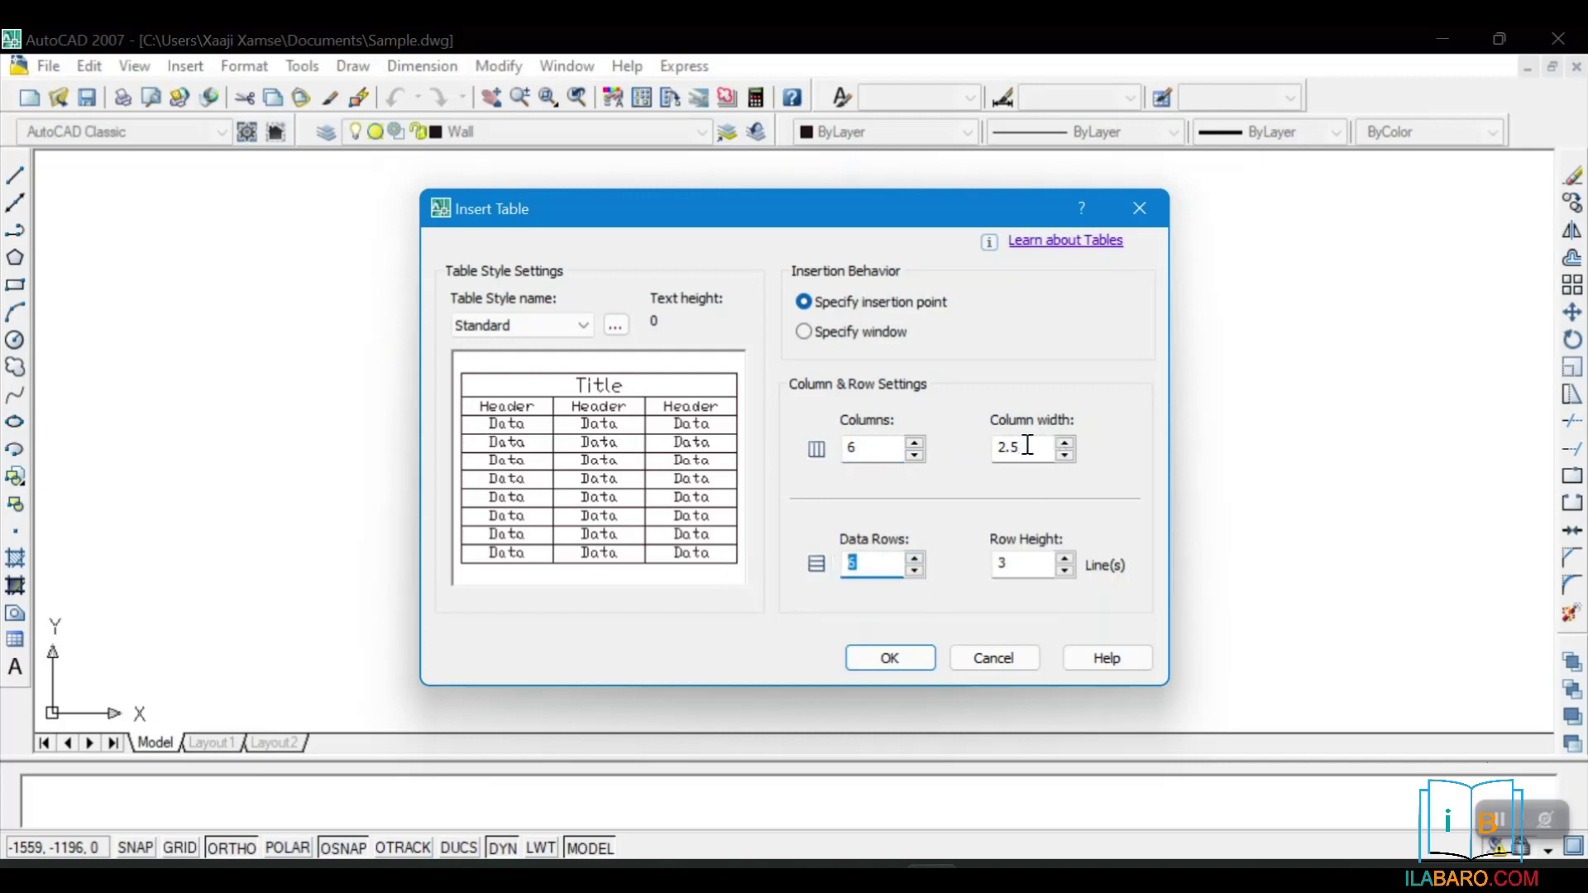
click(889, 658)
click(125, 389)
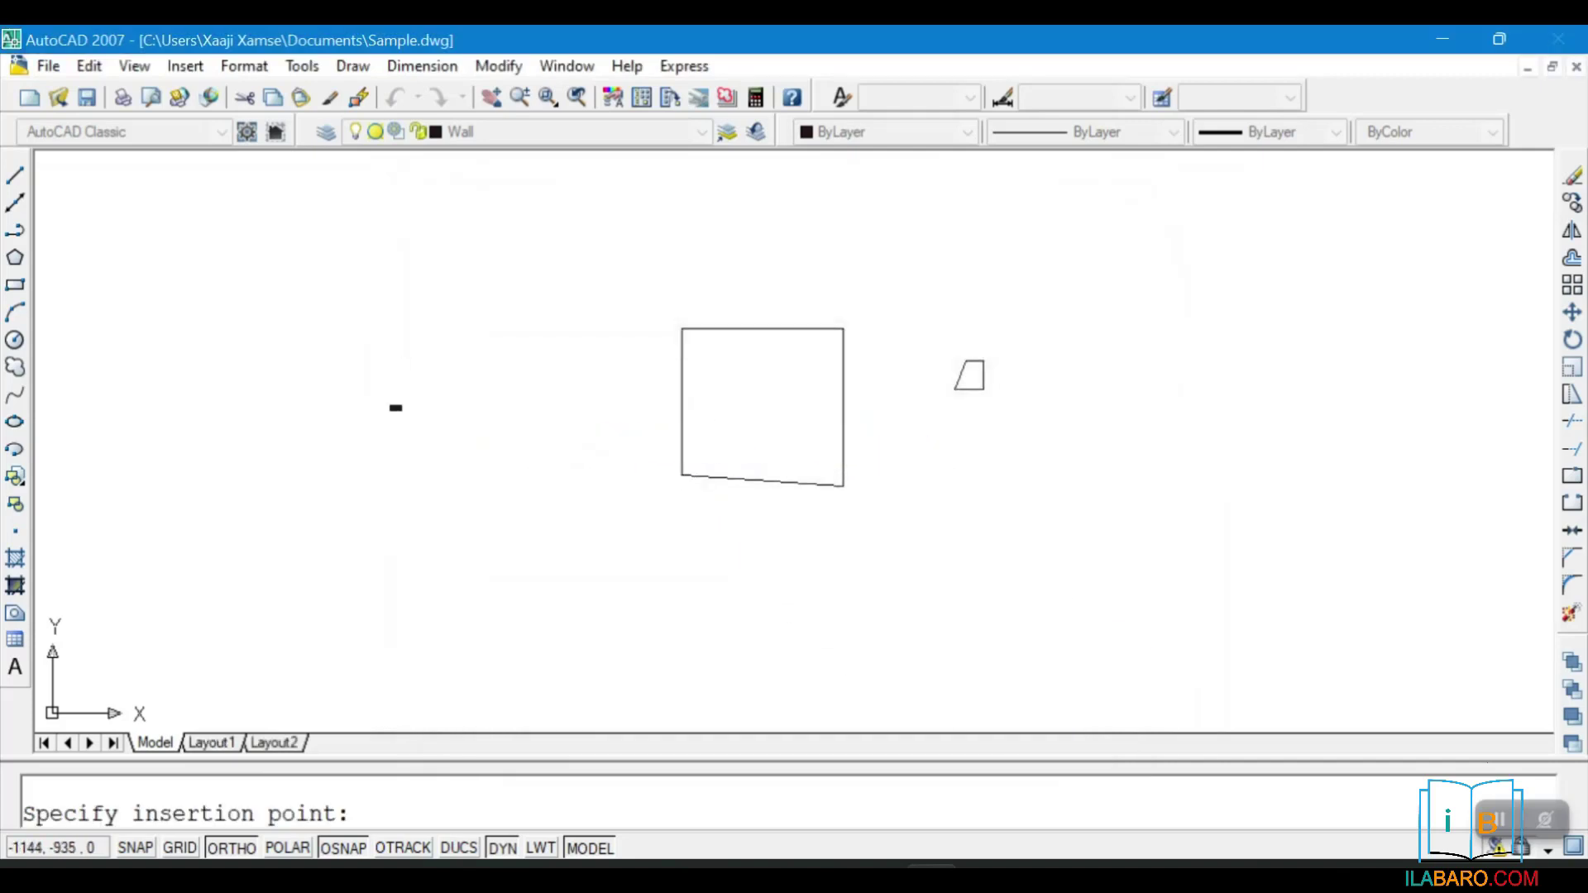
text(fd)
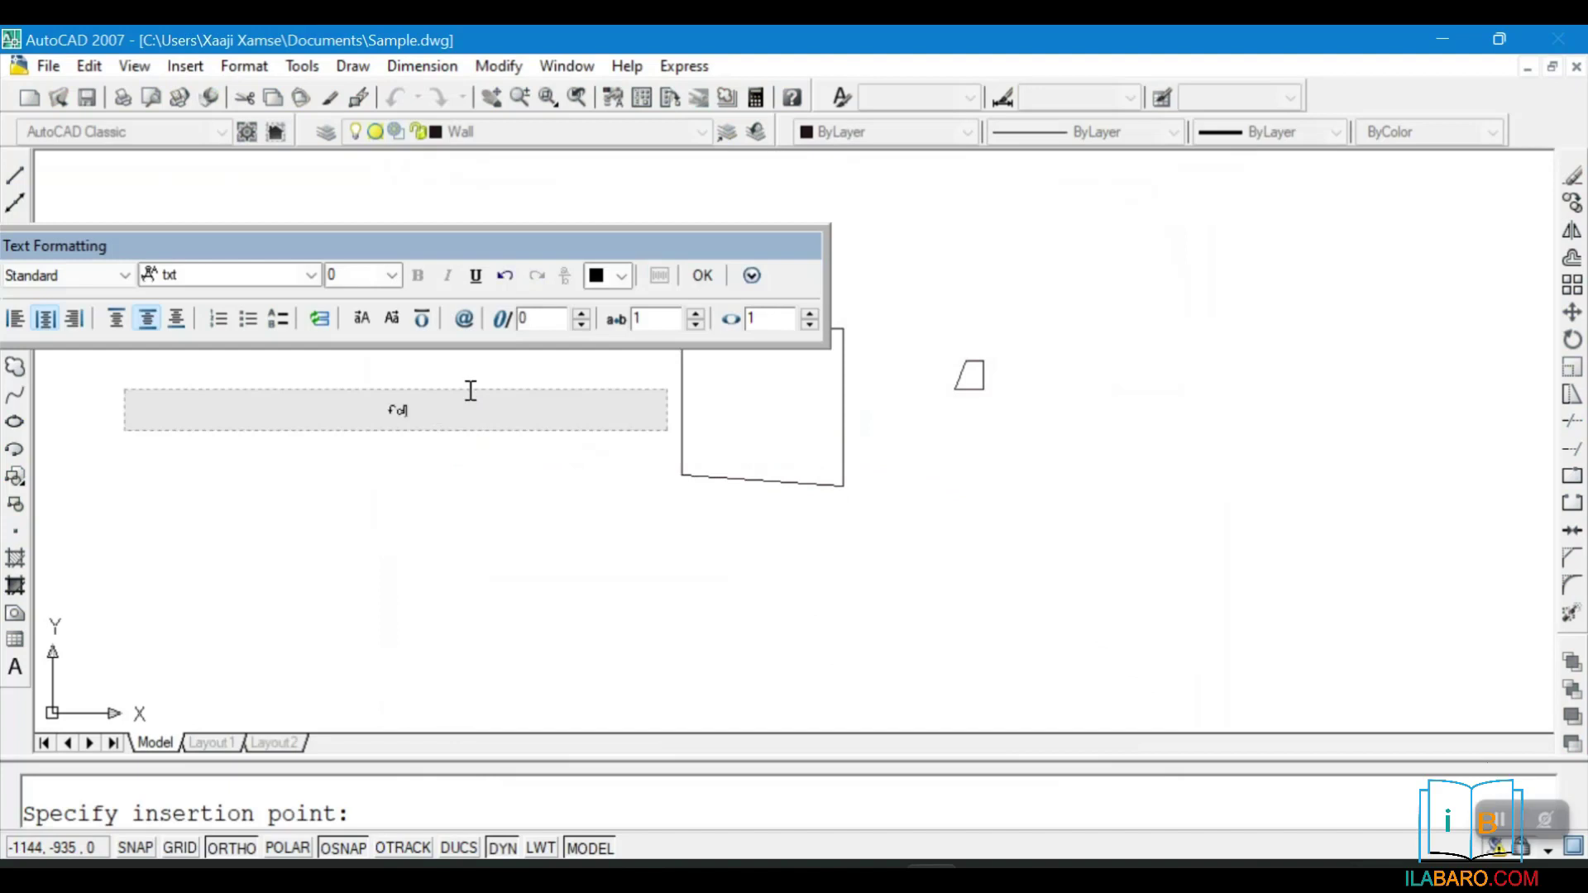
text(sgsg)
click(703, 281)
scroll(400, 418, up, 11)
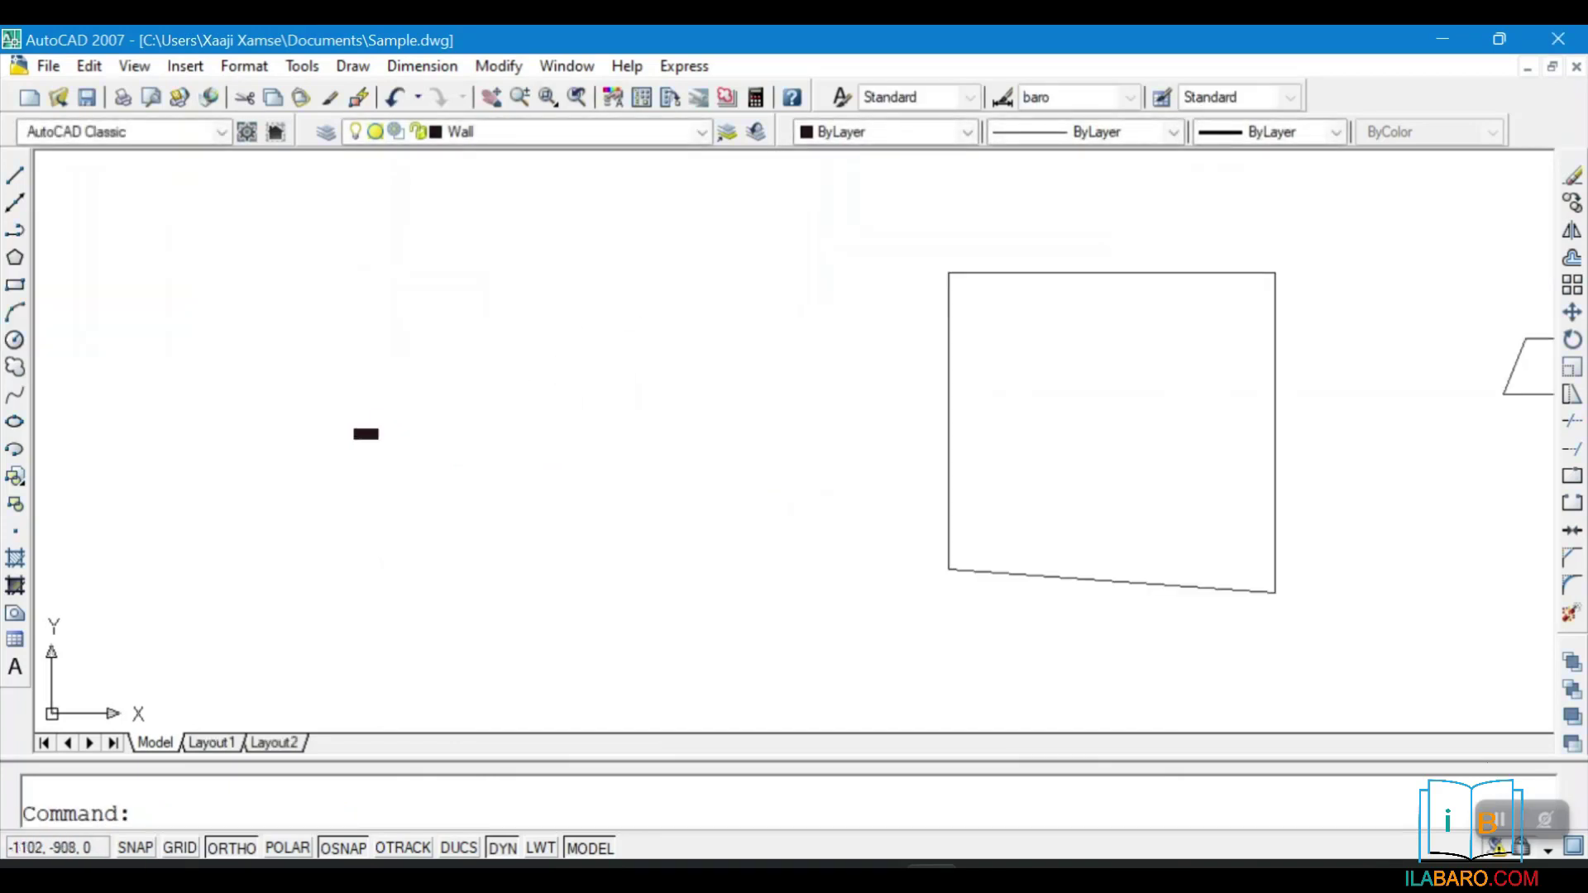
scroll(469, 404, up, 6)
scroll(507, 389, down, 15)
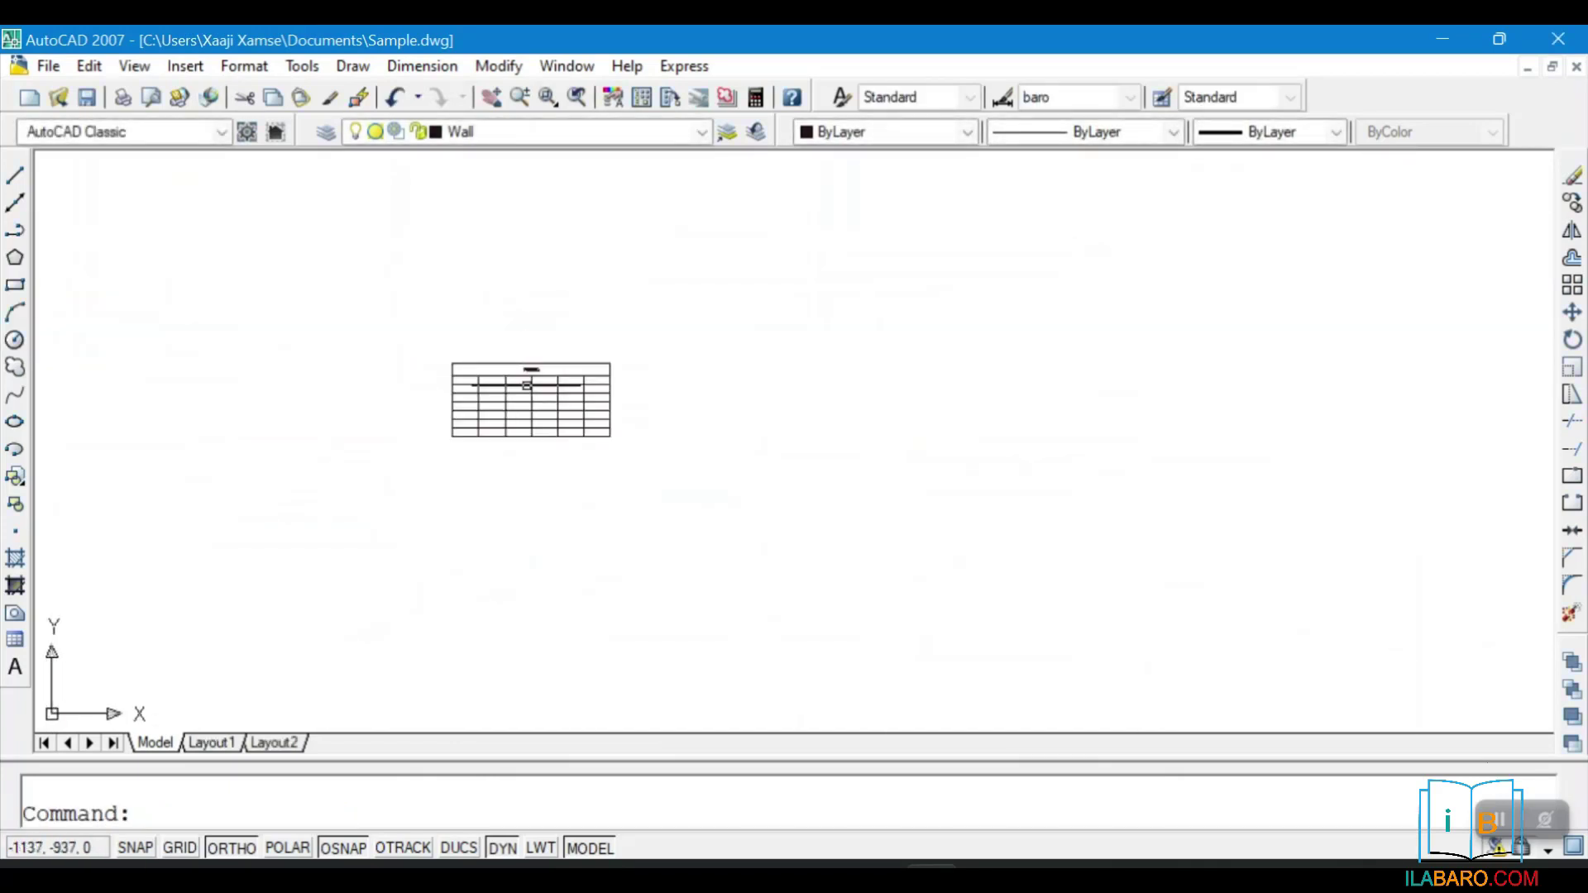
scroll(539, 372, up, 3)
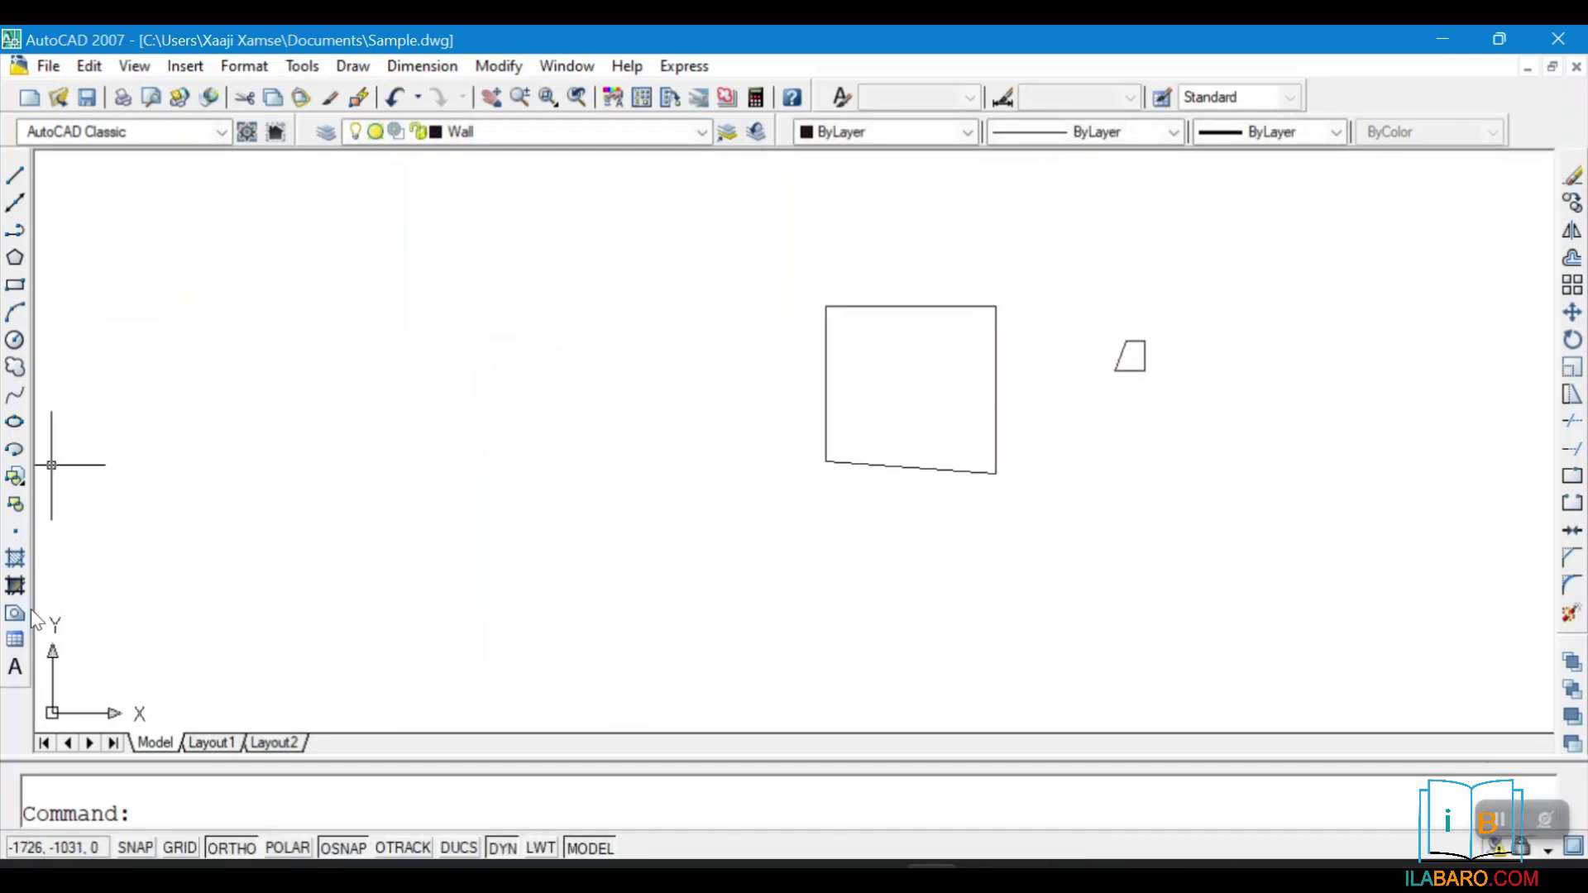
Add the multiline text "GROUND FLOOR PLAN" beneath the first floor plan
scroll(454, 514, down, 4)
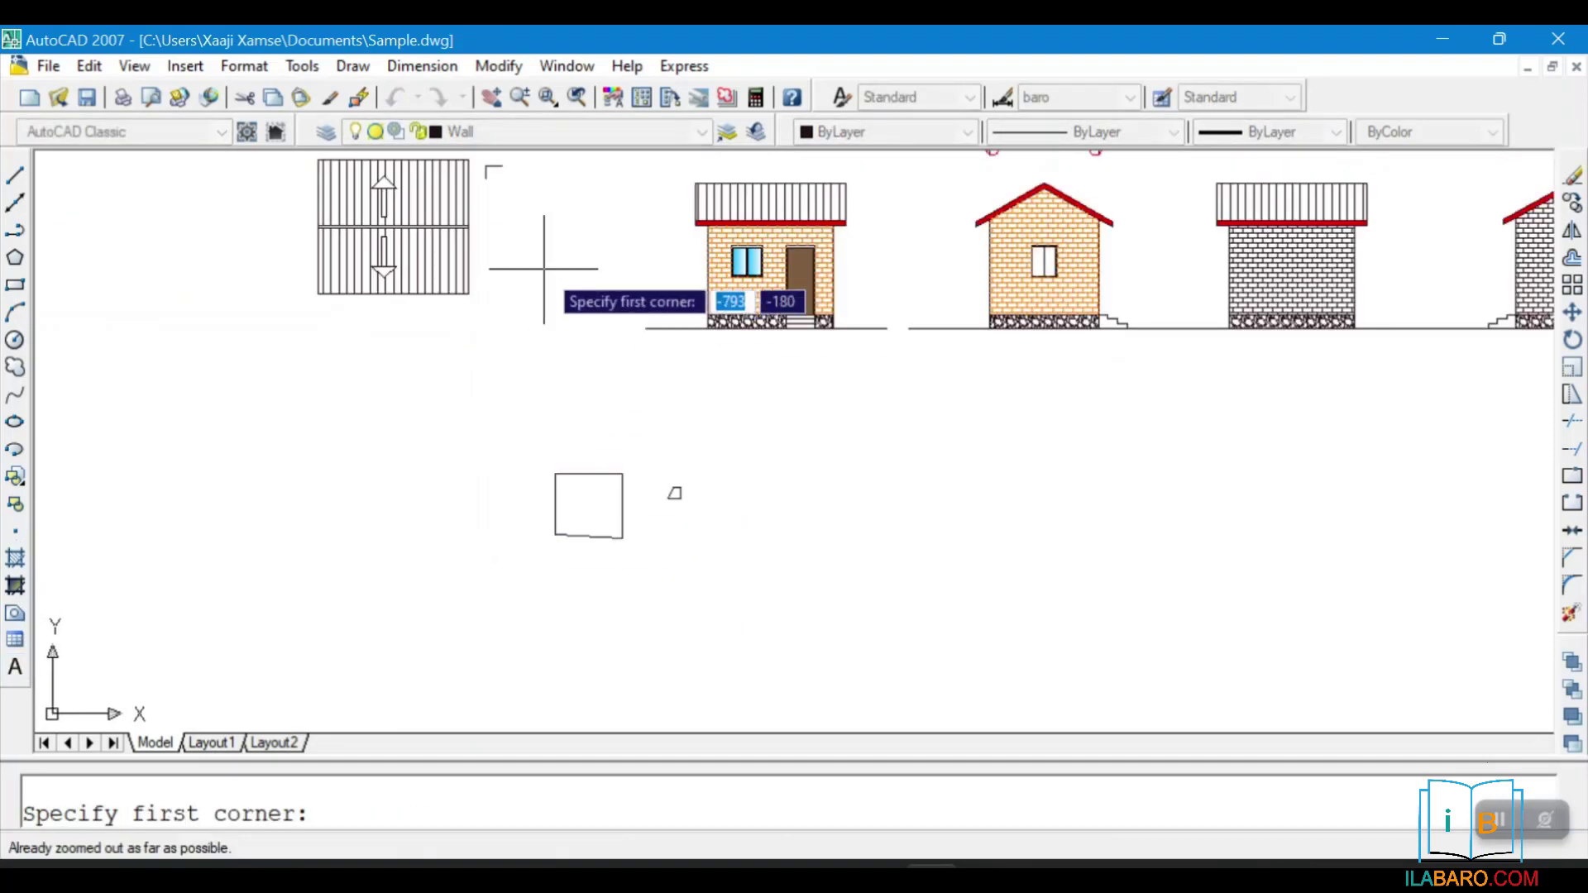
scroll(543, 266, up, 8)
click(580, 476)
click(546, 497)
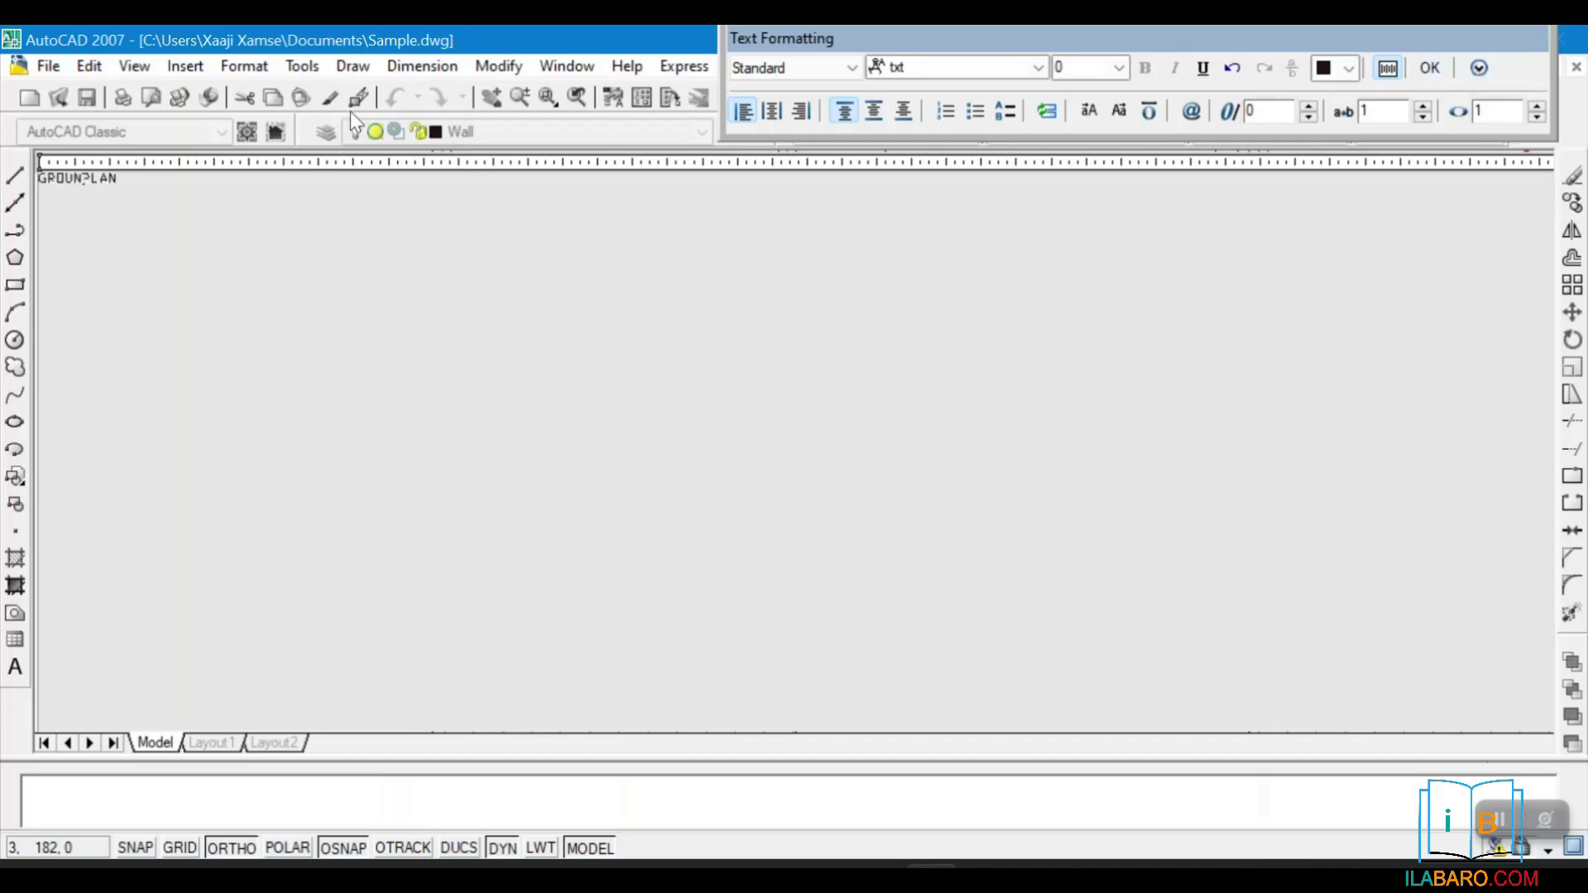
text(D FLOOR P)
click(1427, 67)
Format the whole "GROUND FLOOR PLAN" label in bold Yu Gothic UI Light with a text height of 100
scroll(539, 503, up, 5)
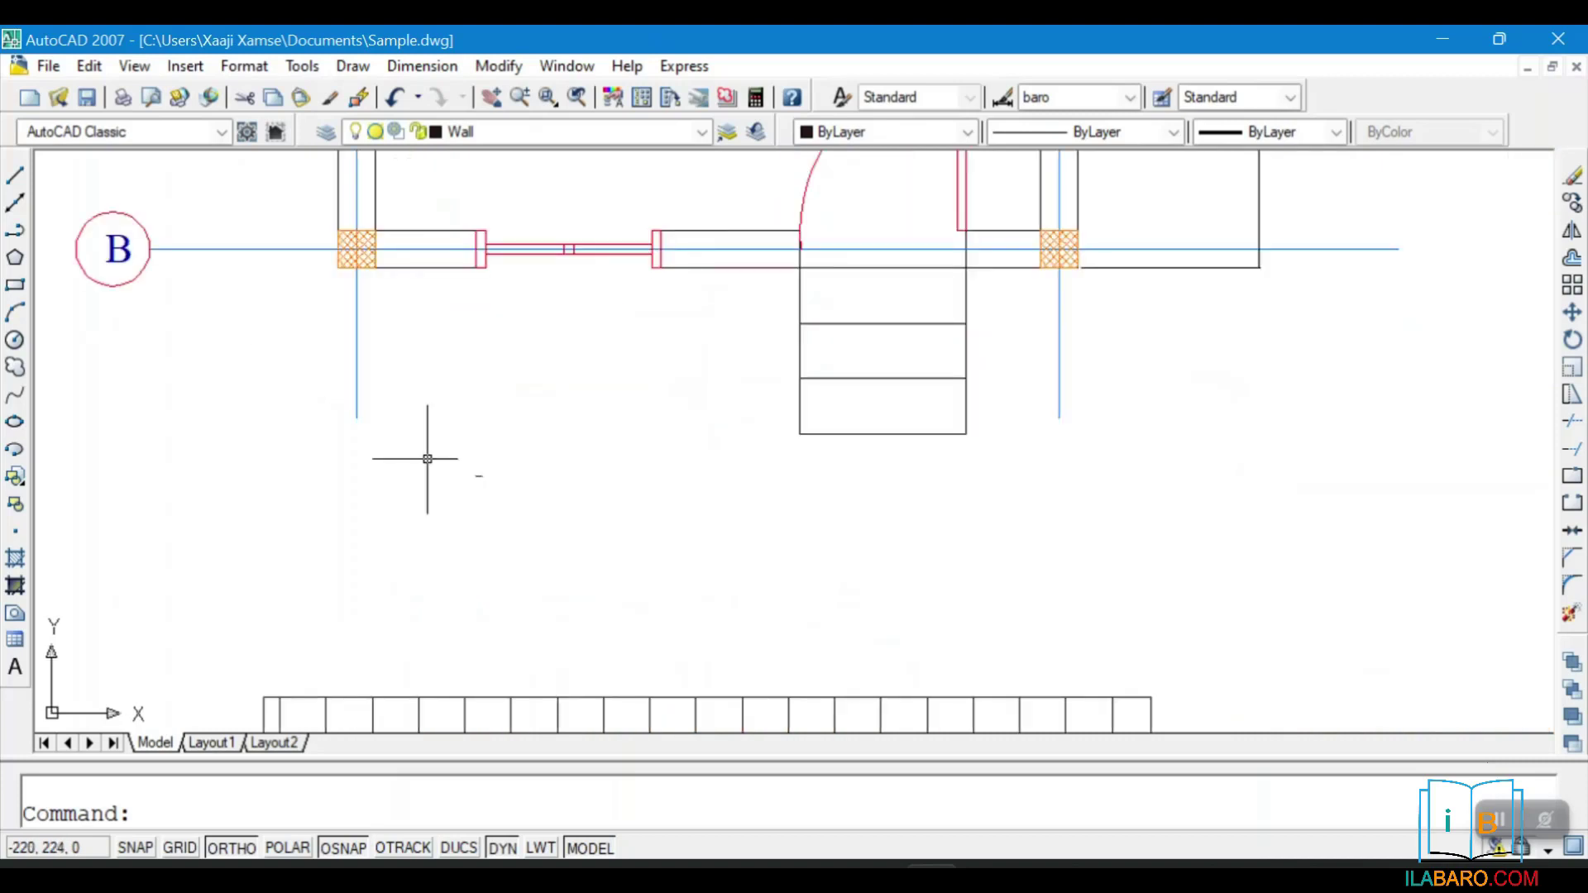
double_click(661, 512)
click(359, 588)
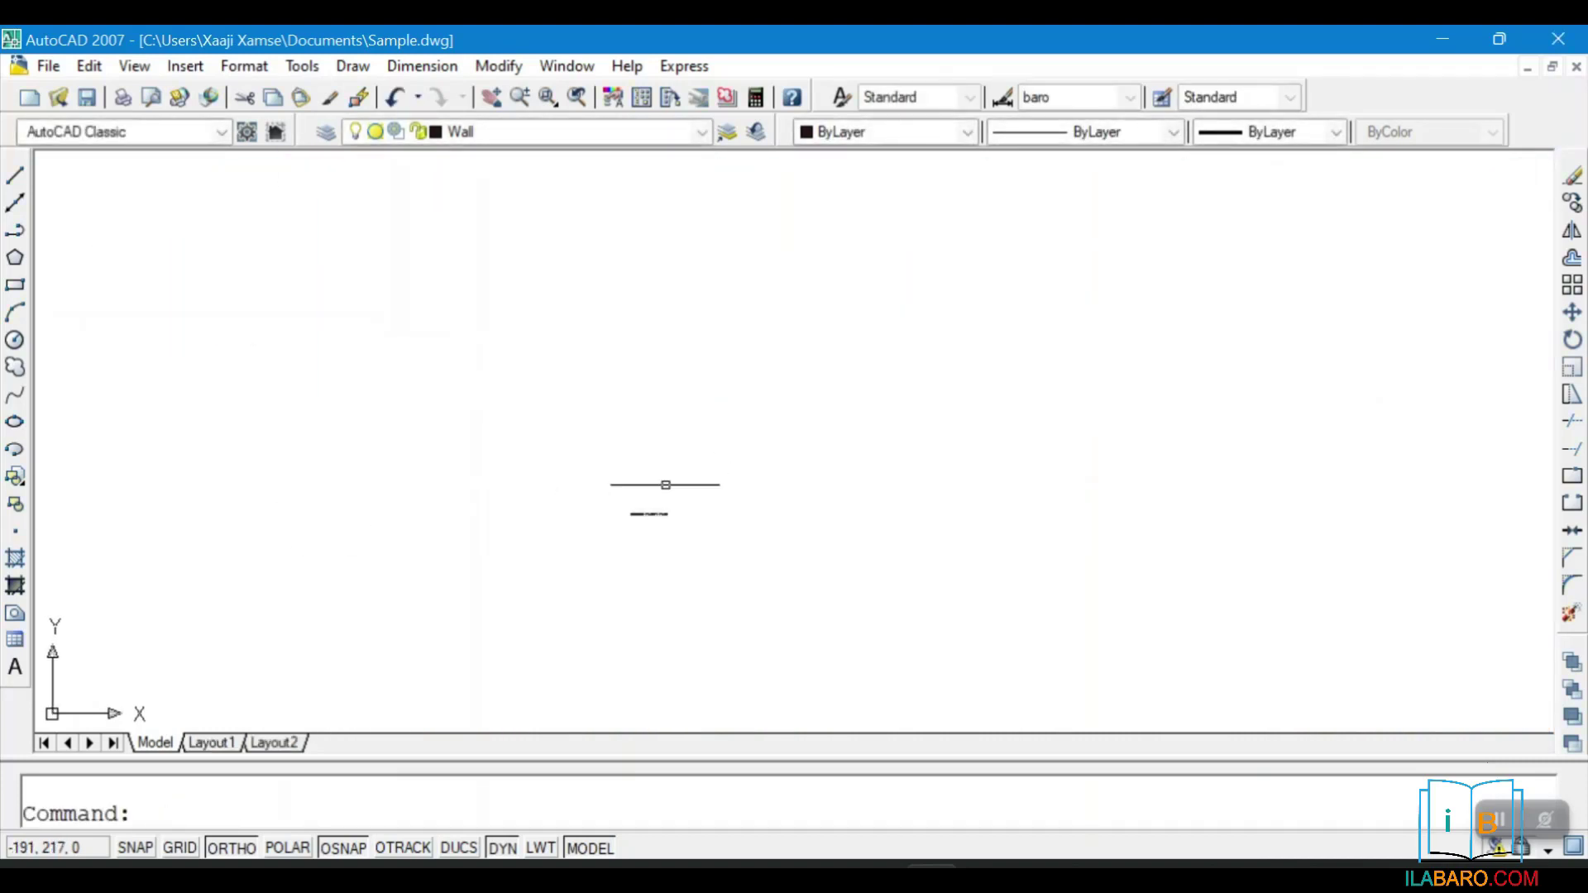
double_click(648, 514)
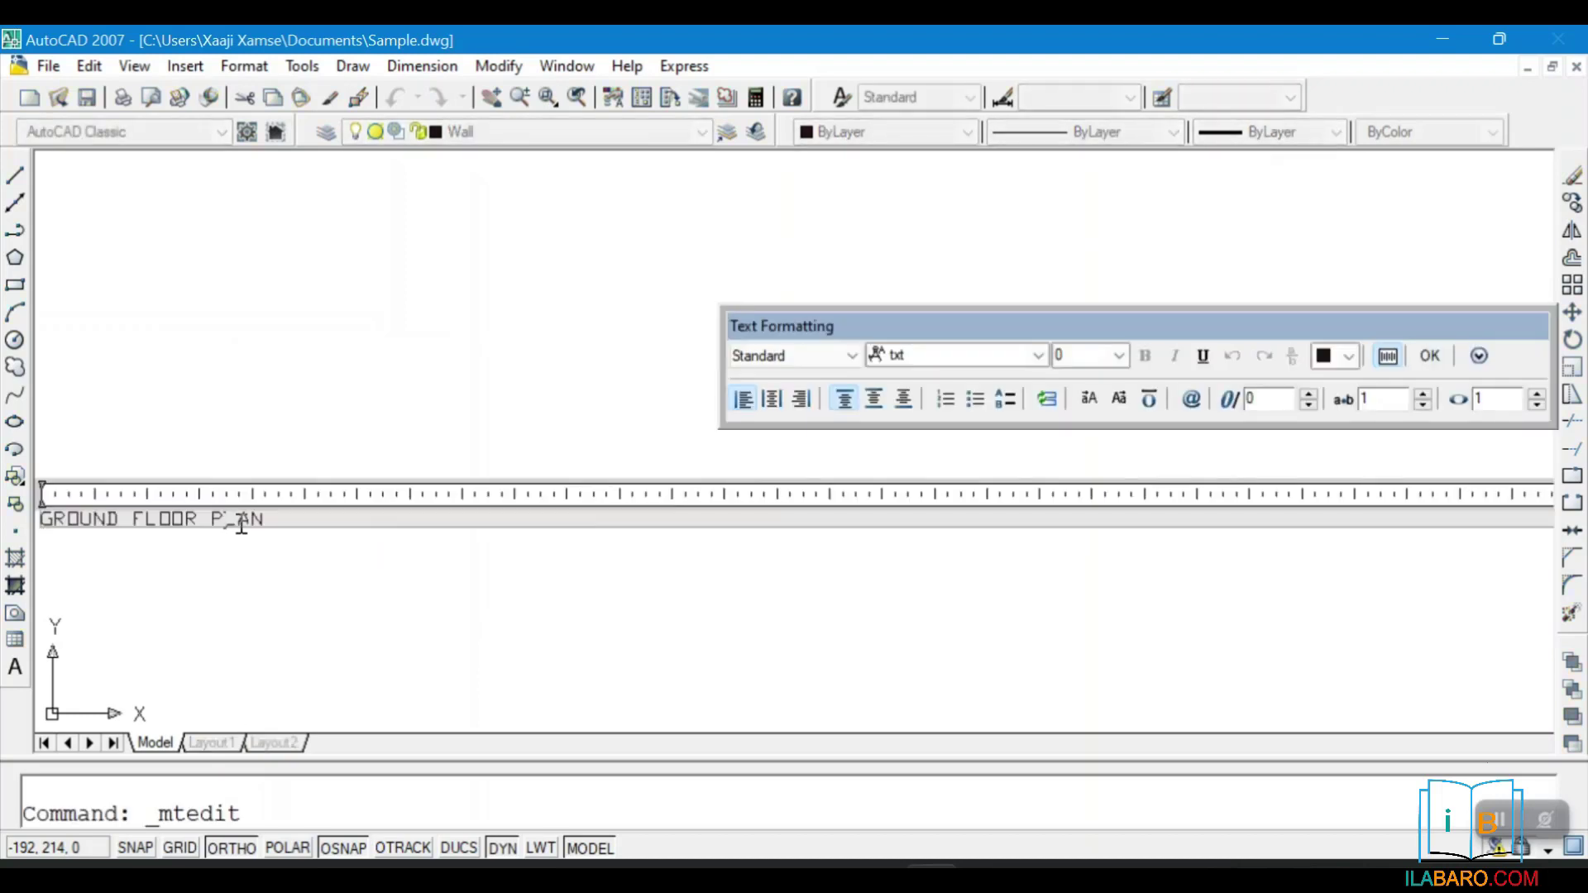
key(ctrl+a)
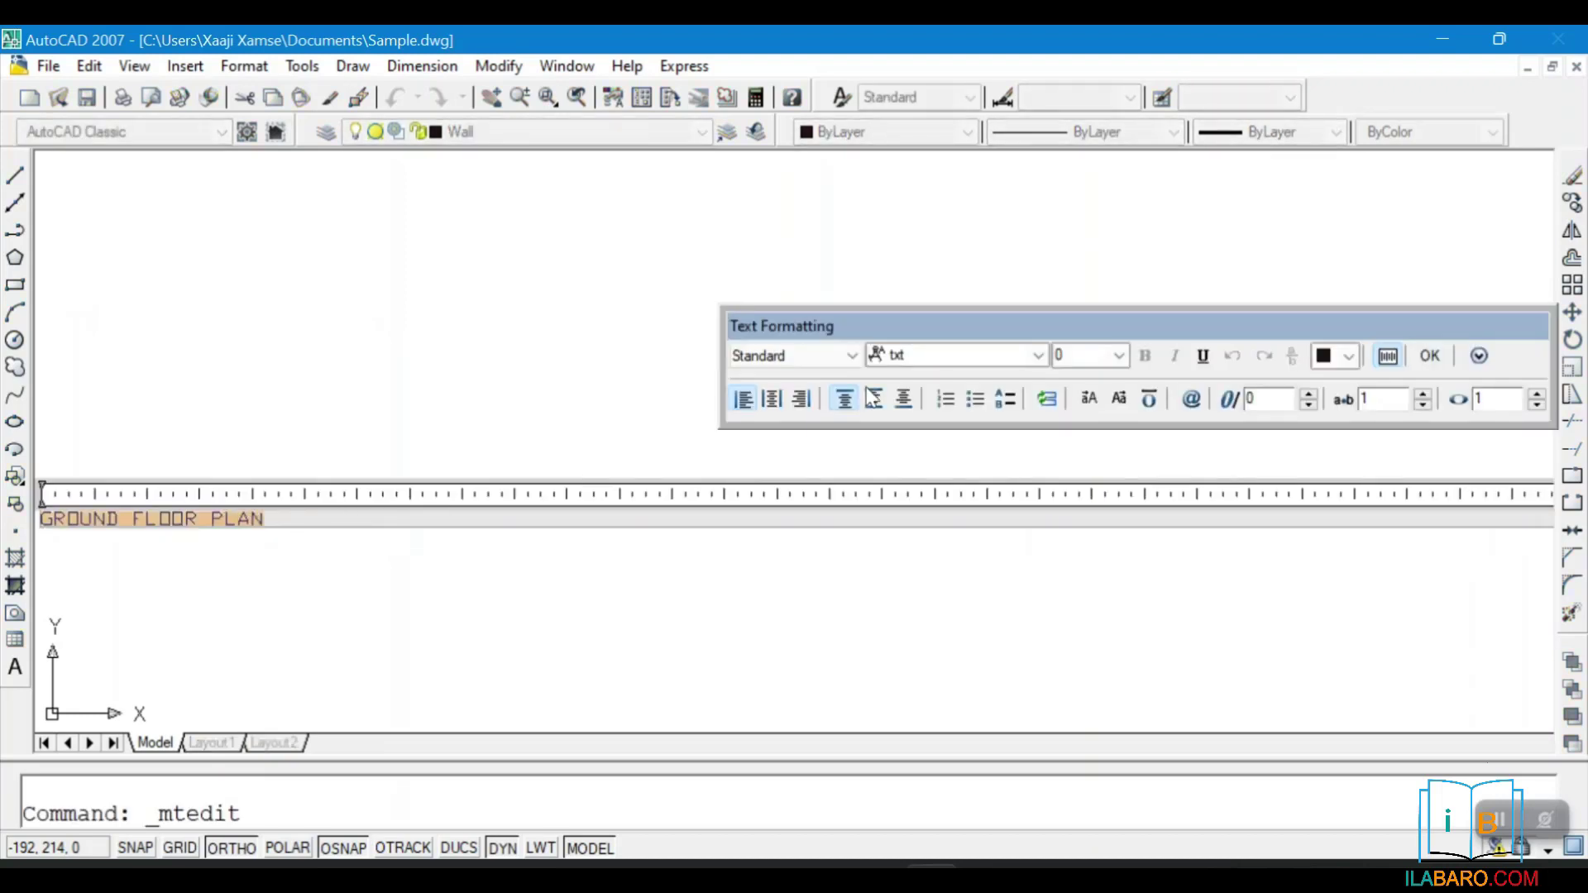
click(1037, 357)
scroll(955, 430, down, 10)
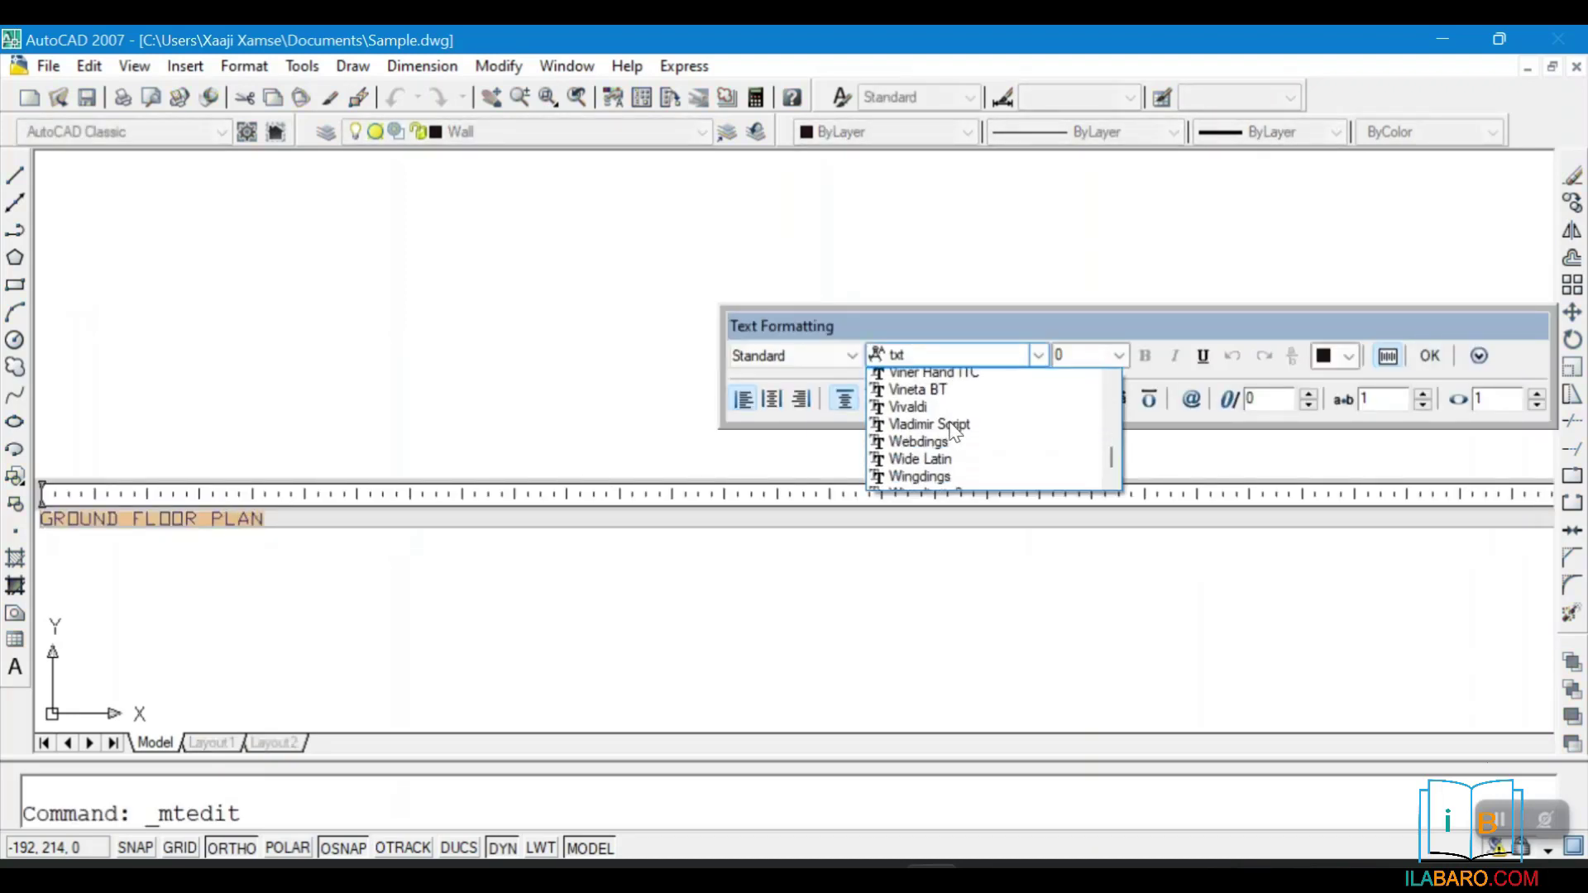
click(956, 429)
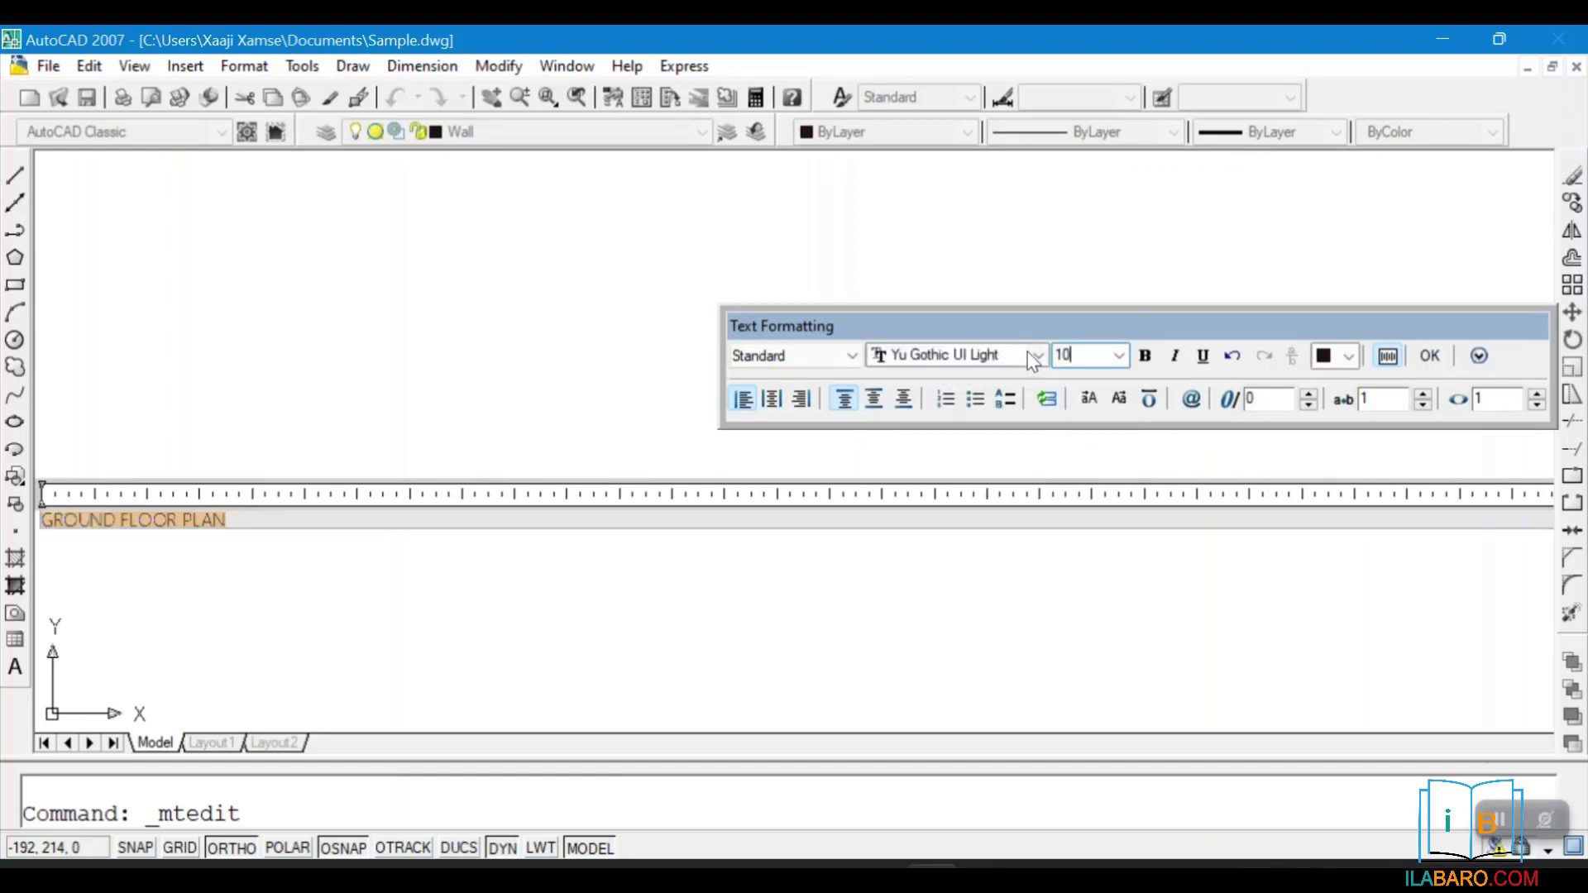
click(1146, 356)
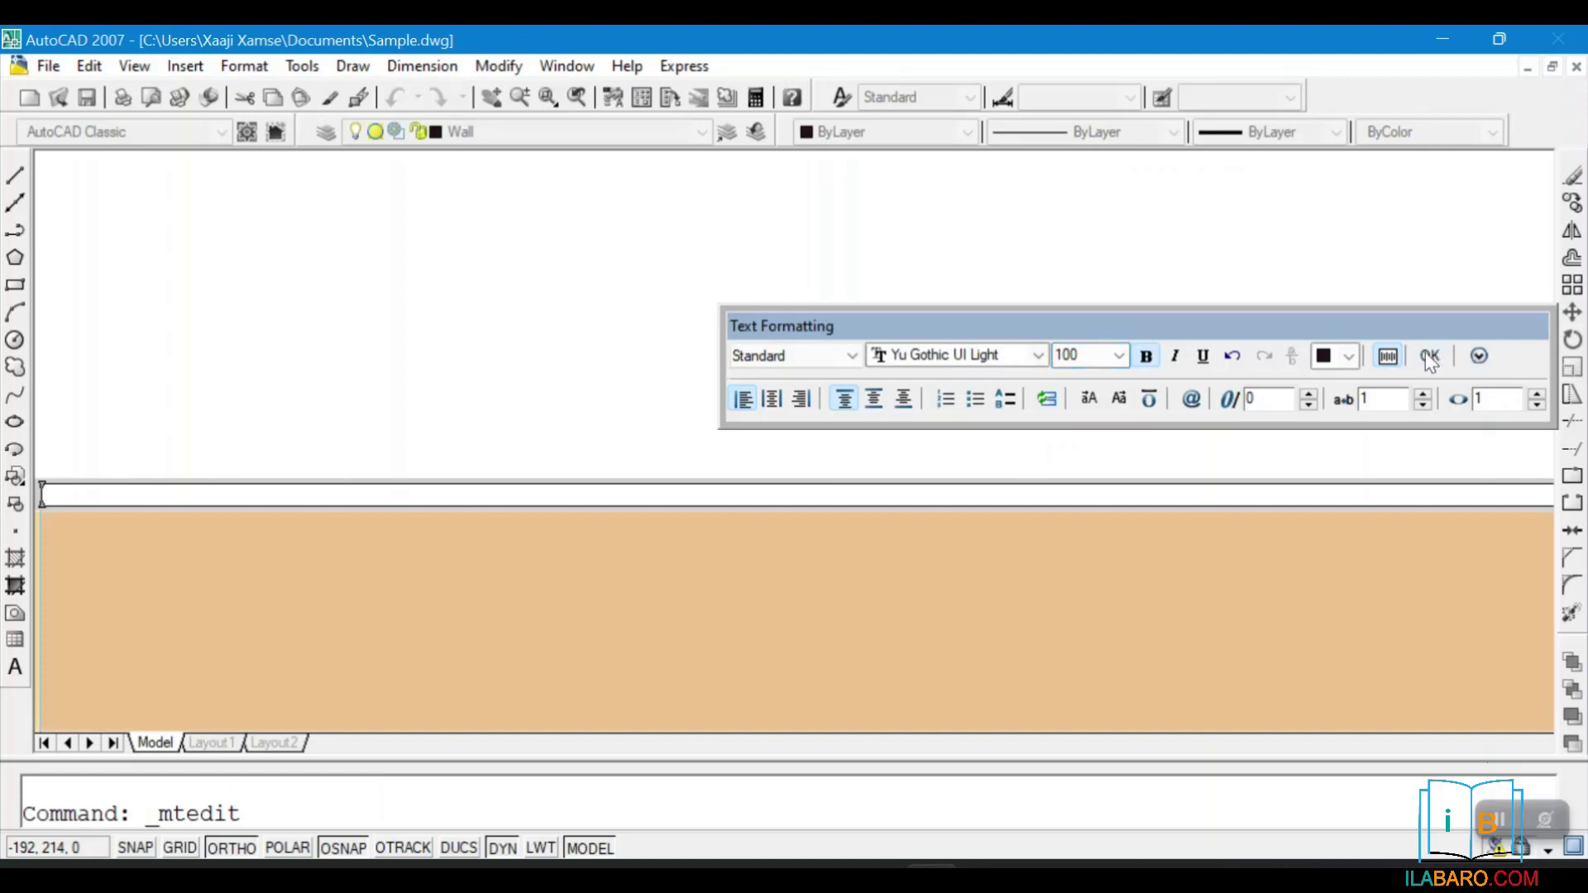
Set the "GROUND FLOOR PLAN" label's text height to 10 and finish editing the text
scroll(701, 573, down, 5)
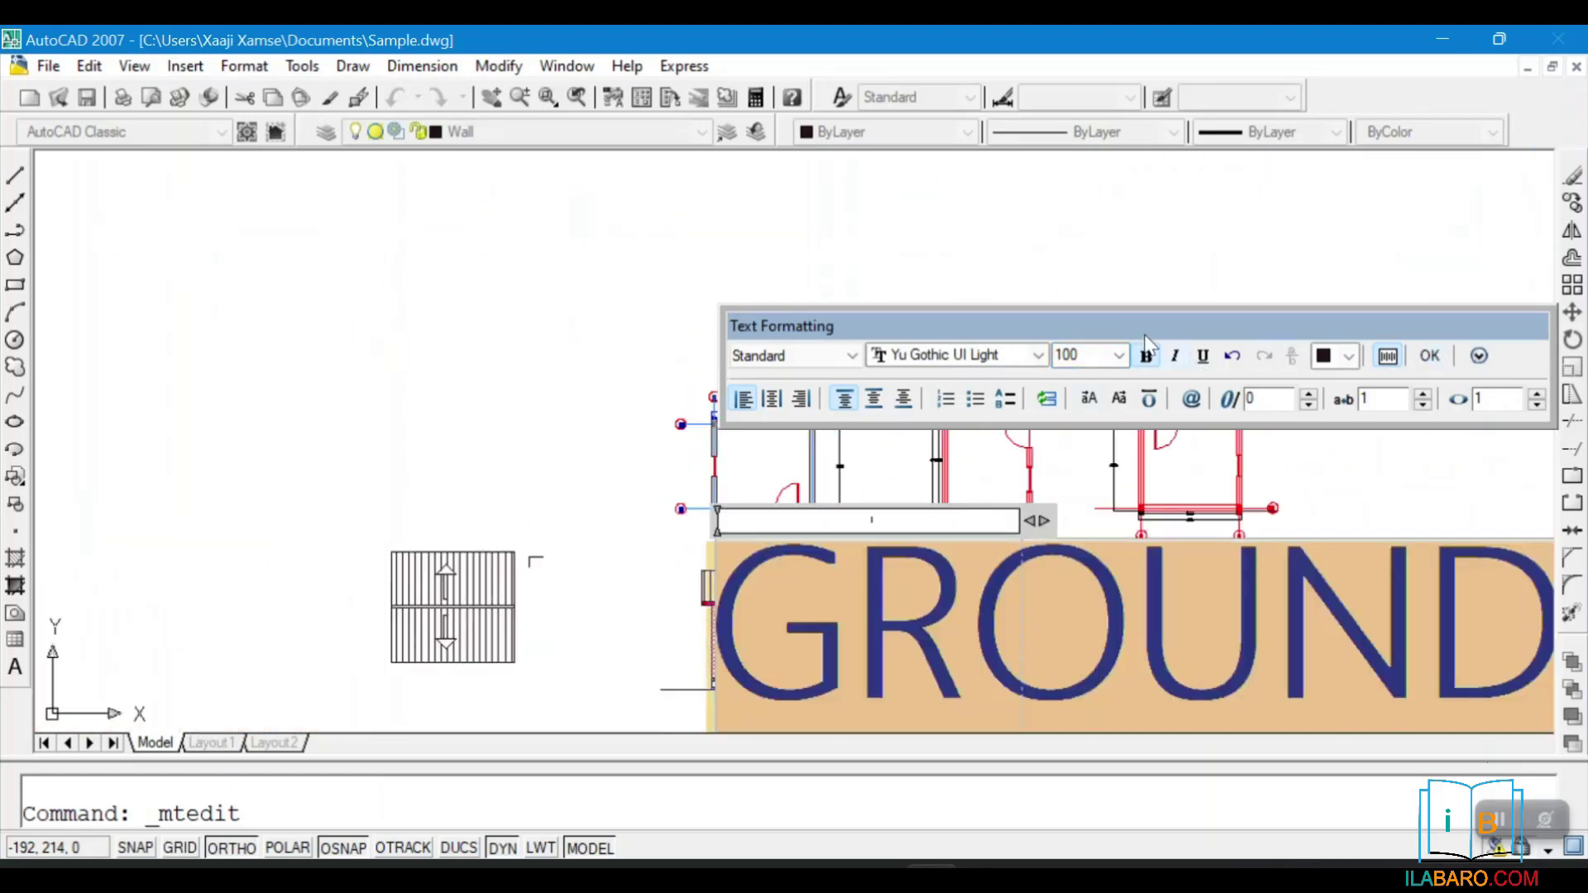
click(970, 366)
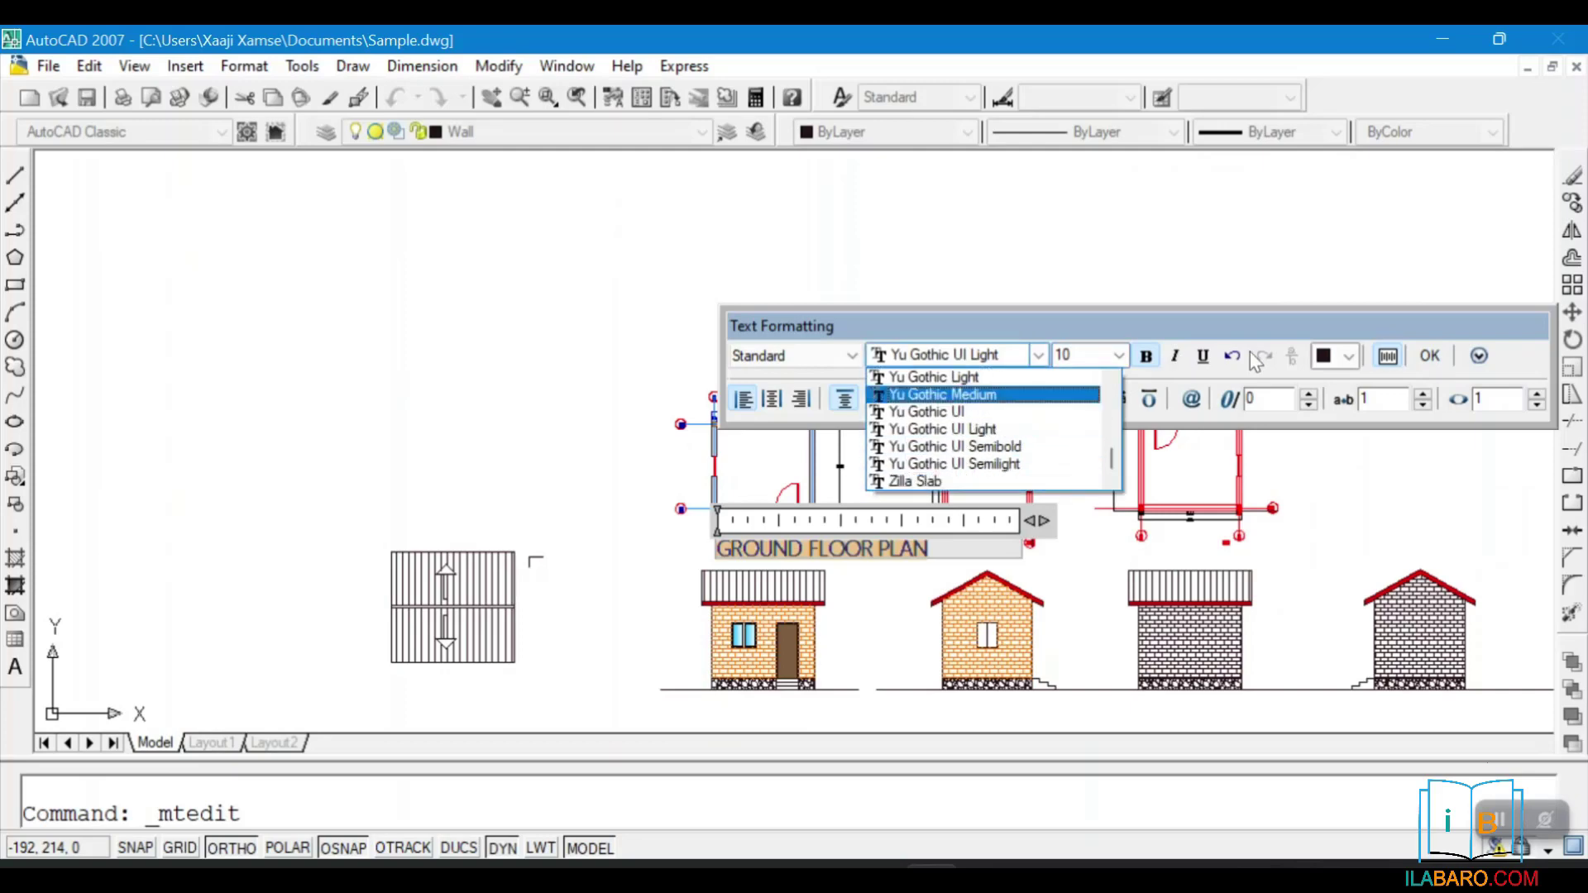
click(1419, 353)
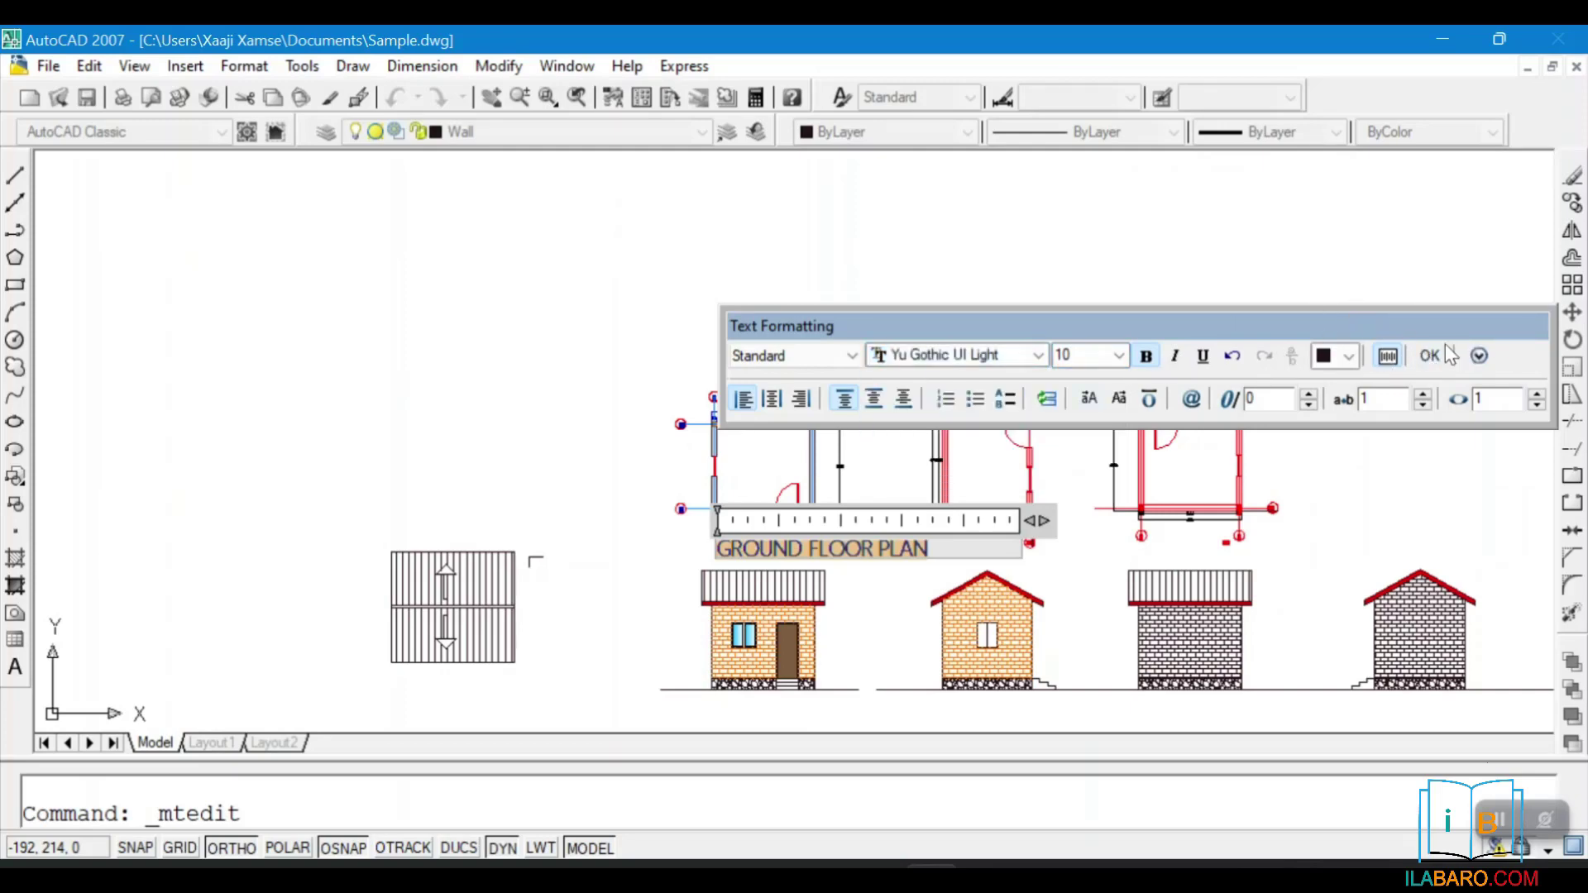
click(1432, 355)
scroll(758, 544, up, 5)
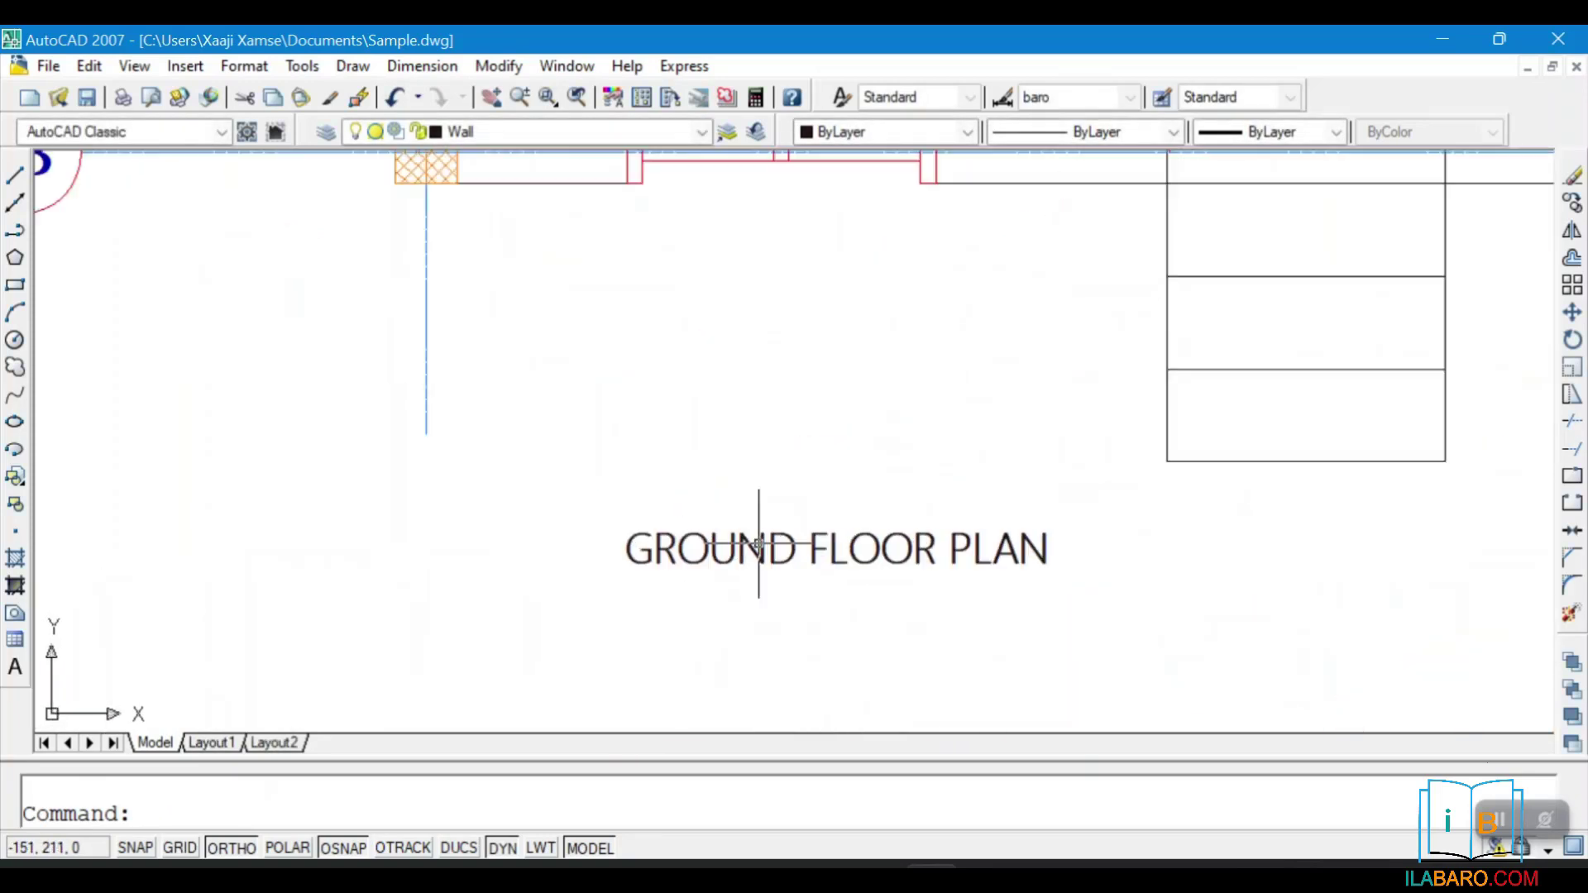
scroll(721, 409, down, 3)
scroll(709, 450, up, 2)
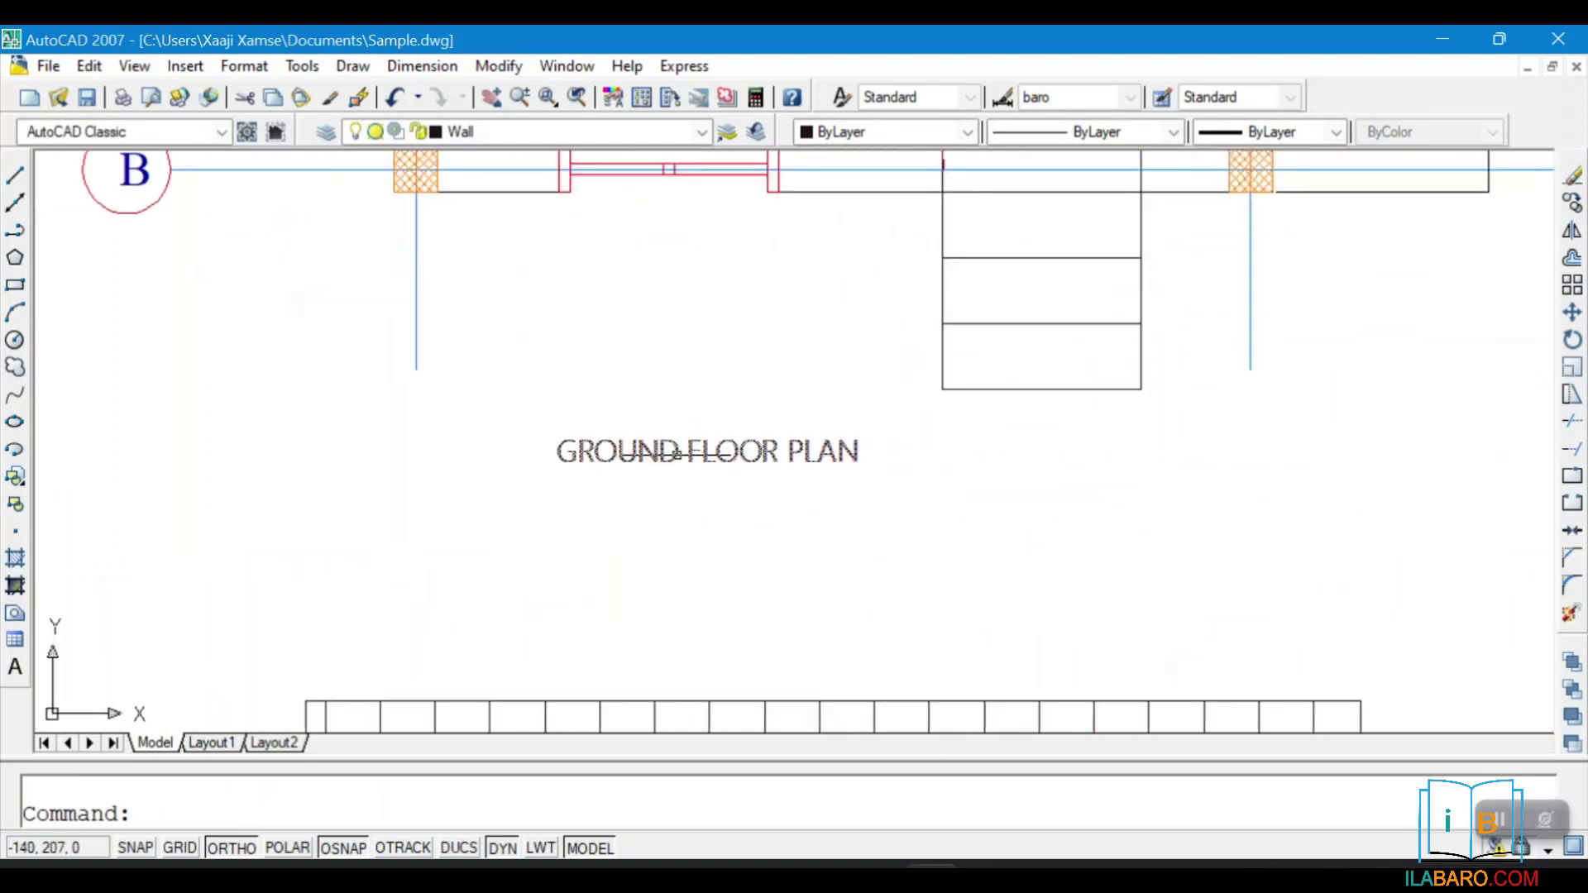
Copy the "GROUND FLOOR PLAN" label straight down to just beneath the front elevation with the door and blue window
click(709, 450)
click(648, 444)
text(m)
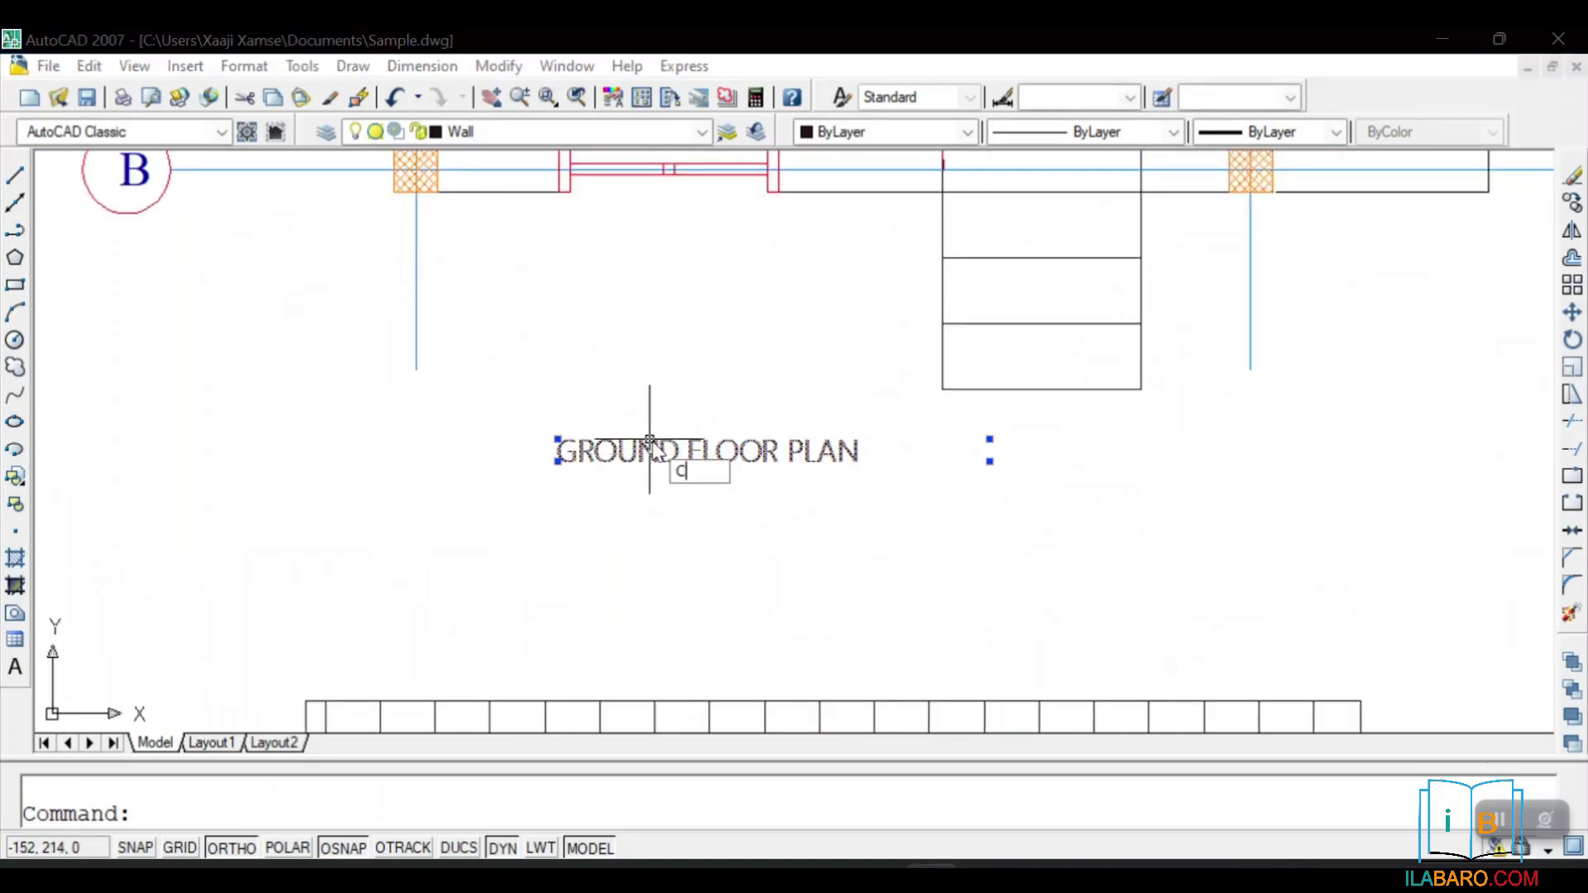
key(Return)
click(667, 454)
scroll(732, 337, down, 5)
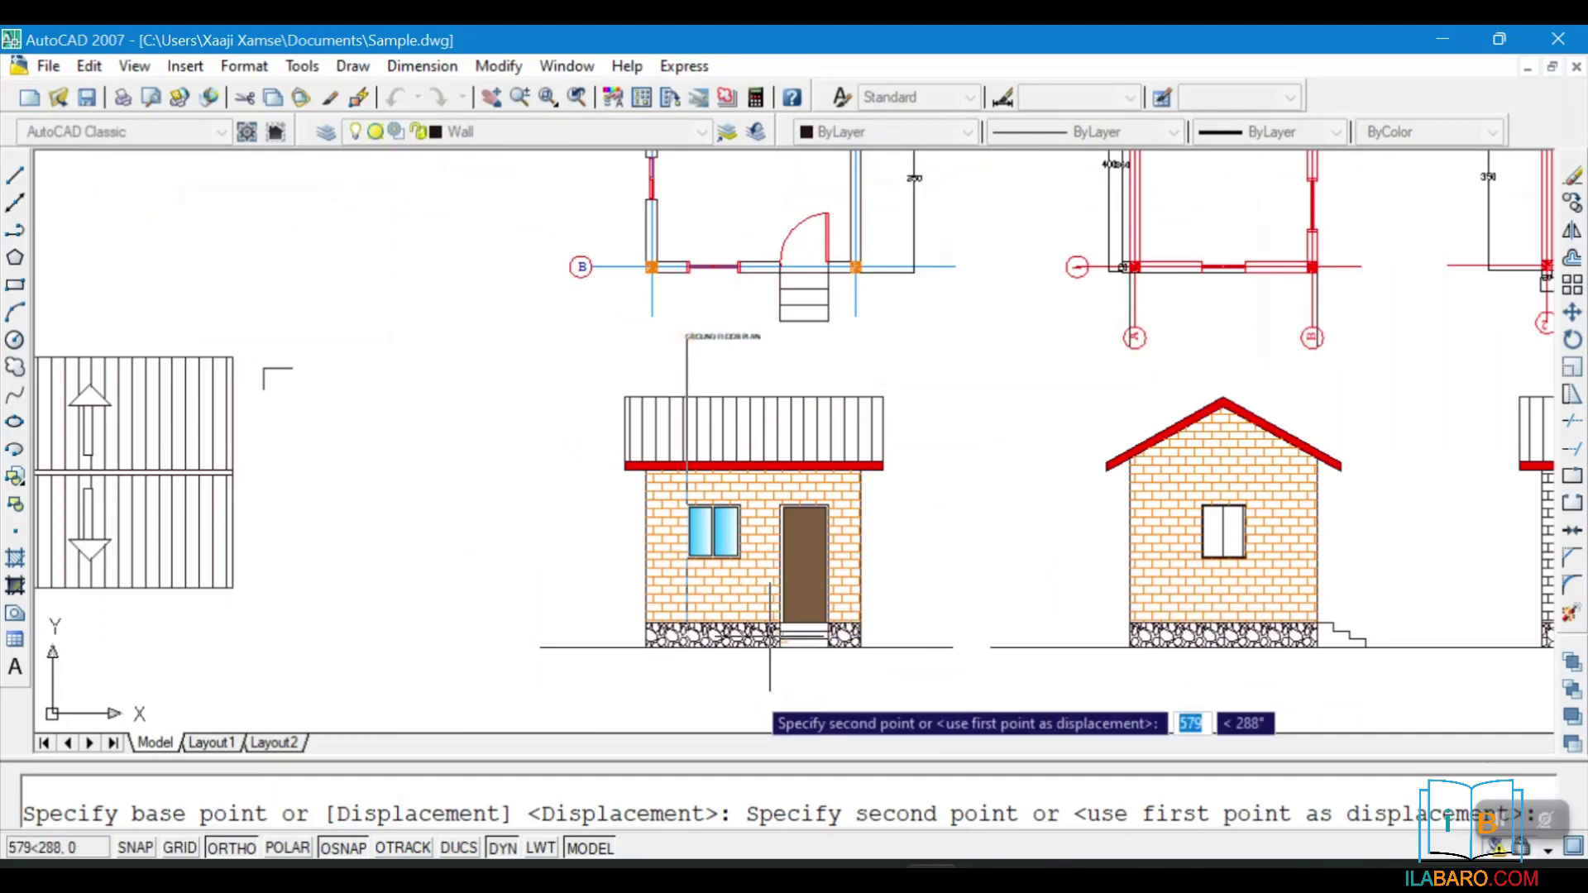
click(687, 671)
key(Return)
Replace the copied label's text under the first elevation with "Front Elevation"
scroll(743, 677, up, 5)
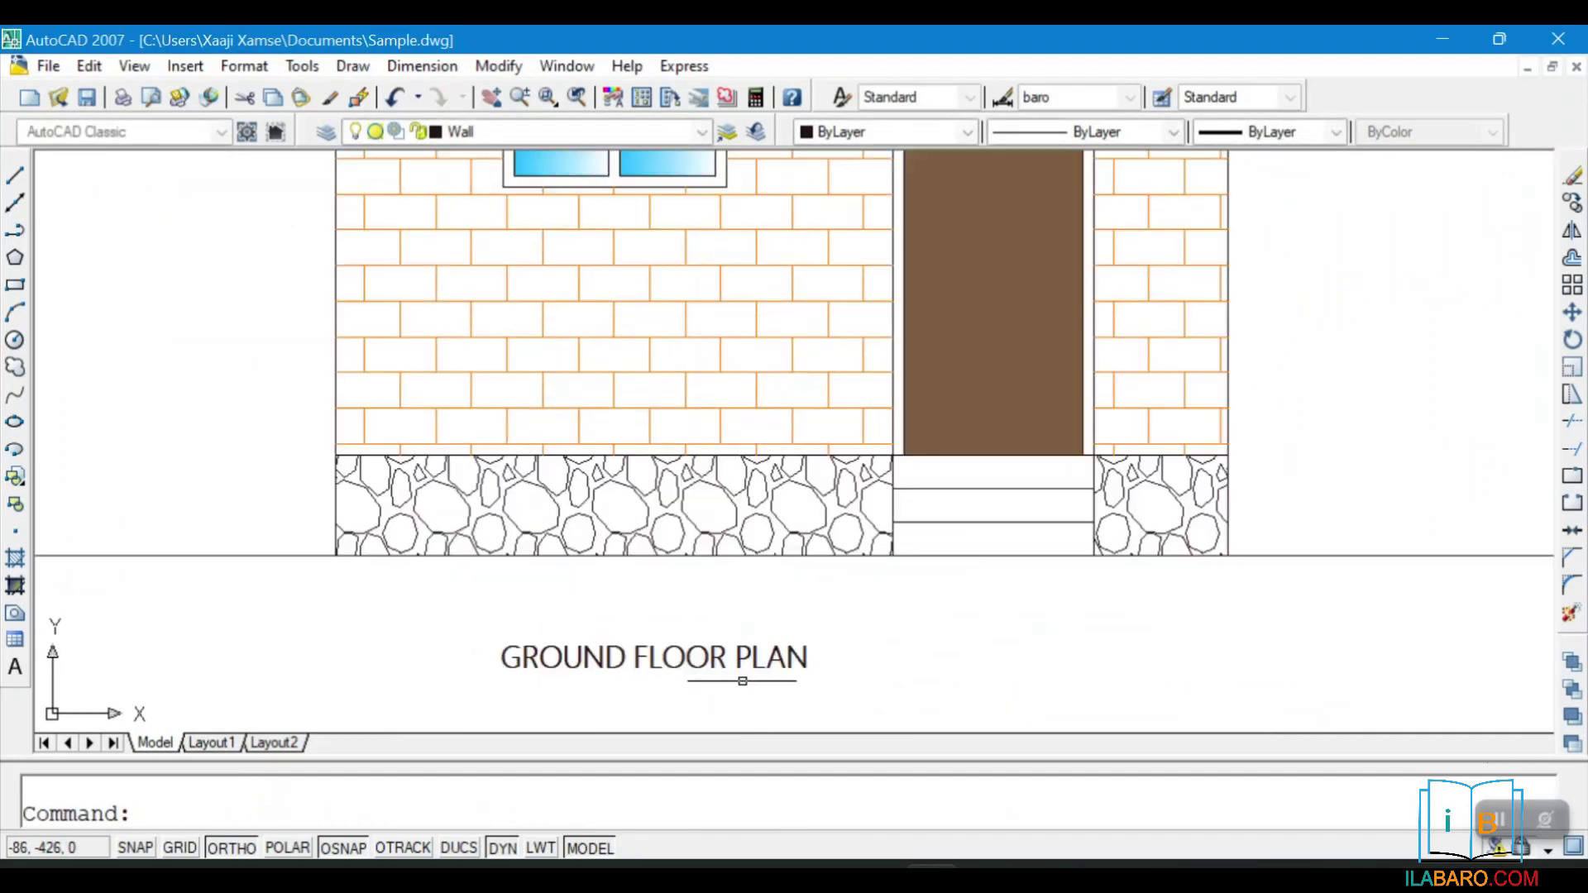
double_click(737, 659)
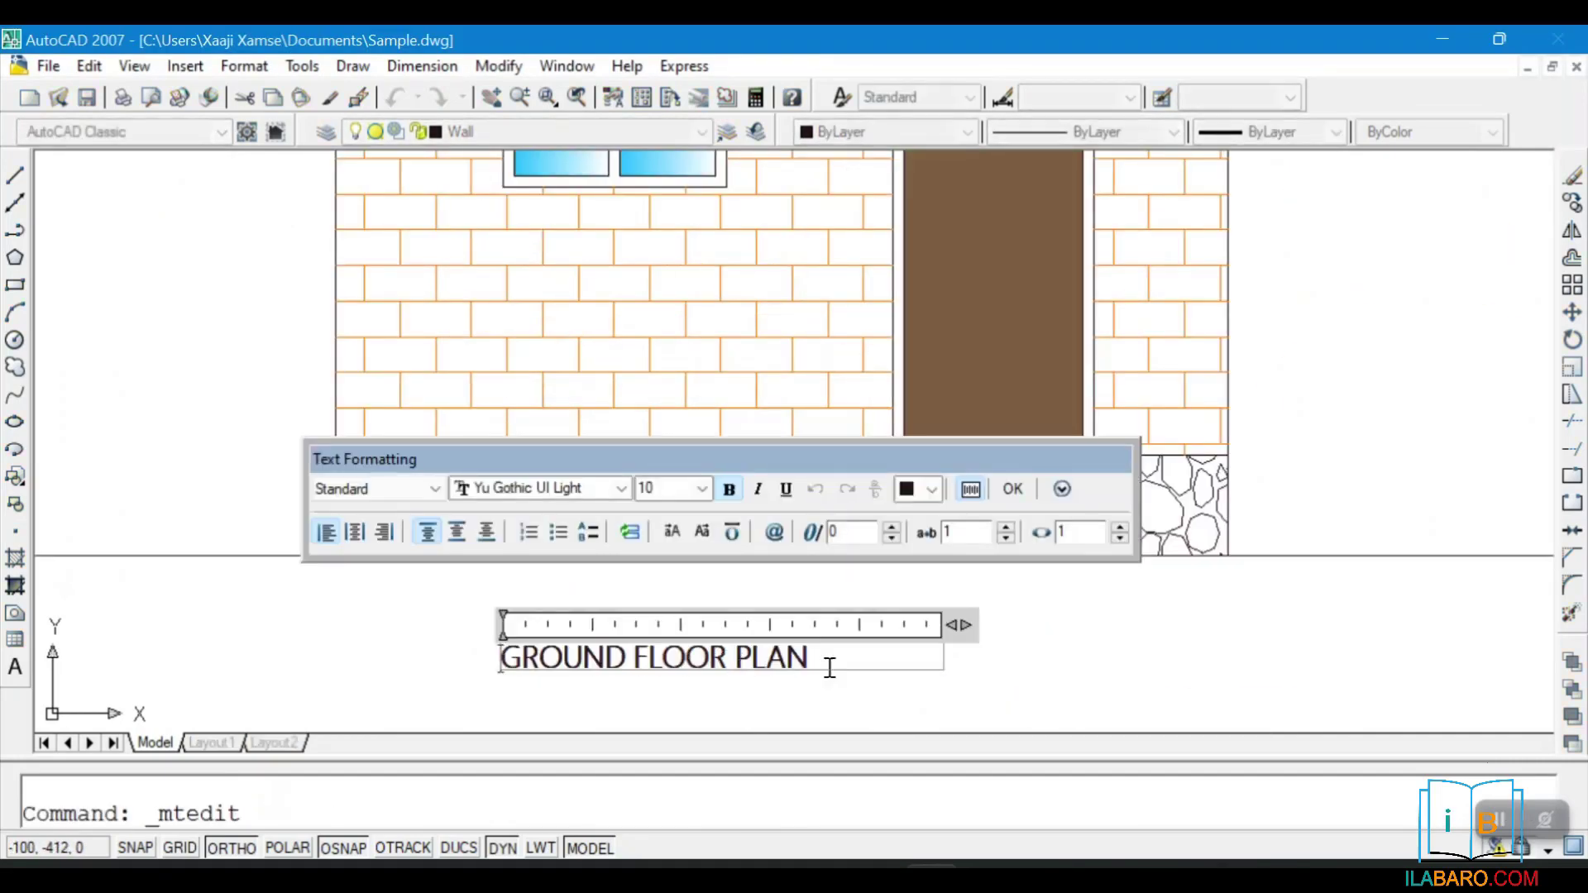
drag(830, 667, 99, 572)
text(Fro)
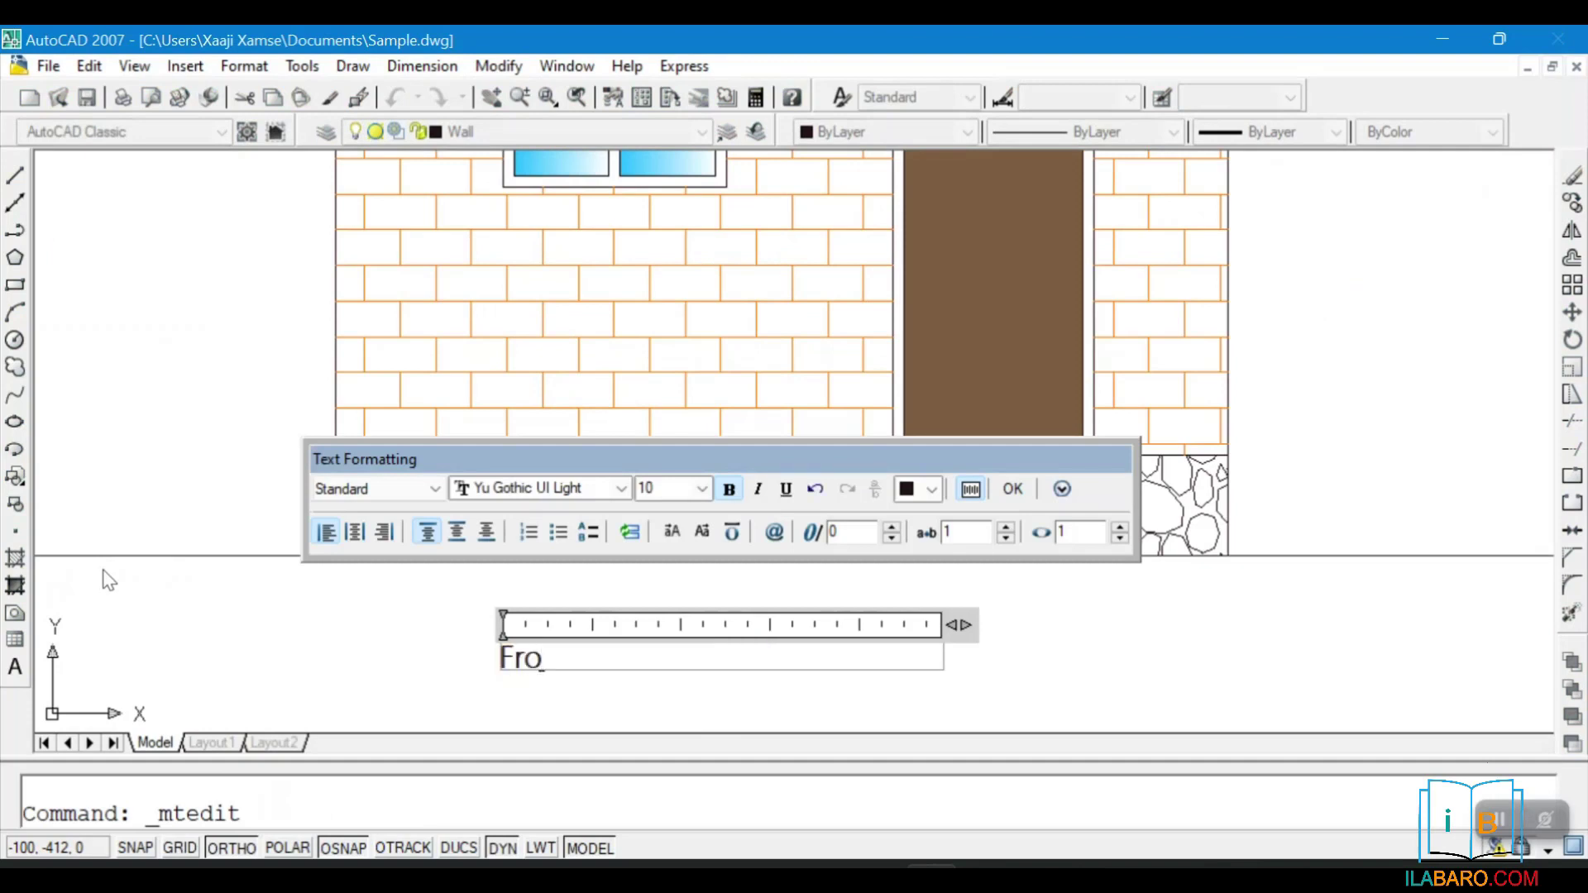
text(nt Elevation)
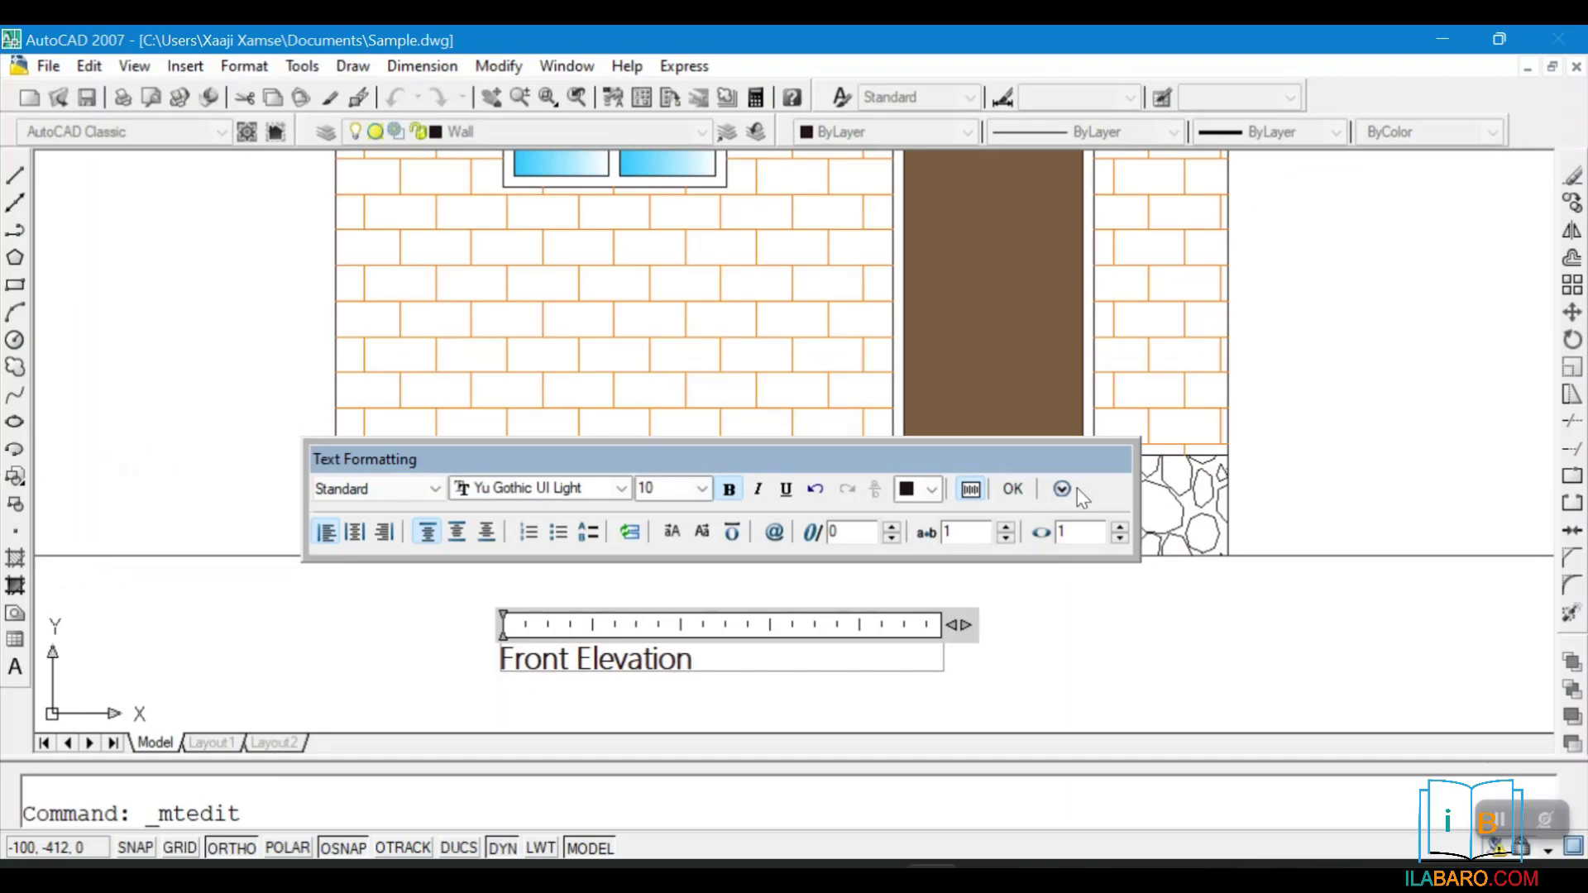
click(1023, 495)
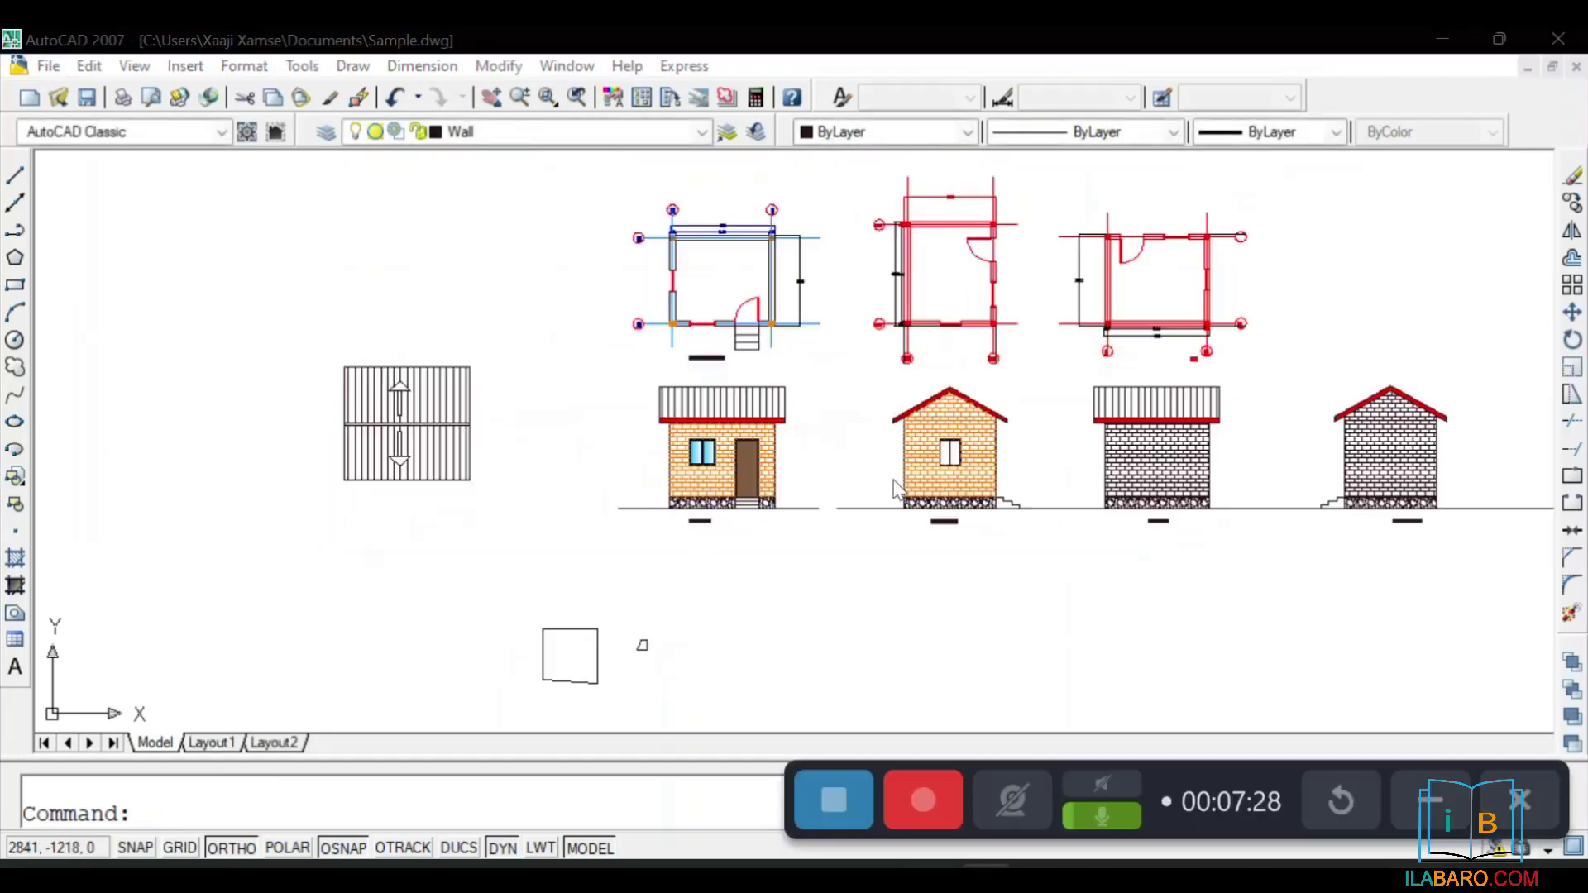
Examine the labels beneath the front, left side, rear and right side elevations
scroll(827, 496, up, 4)
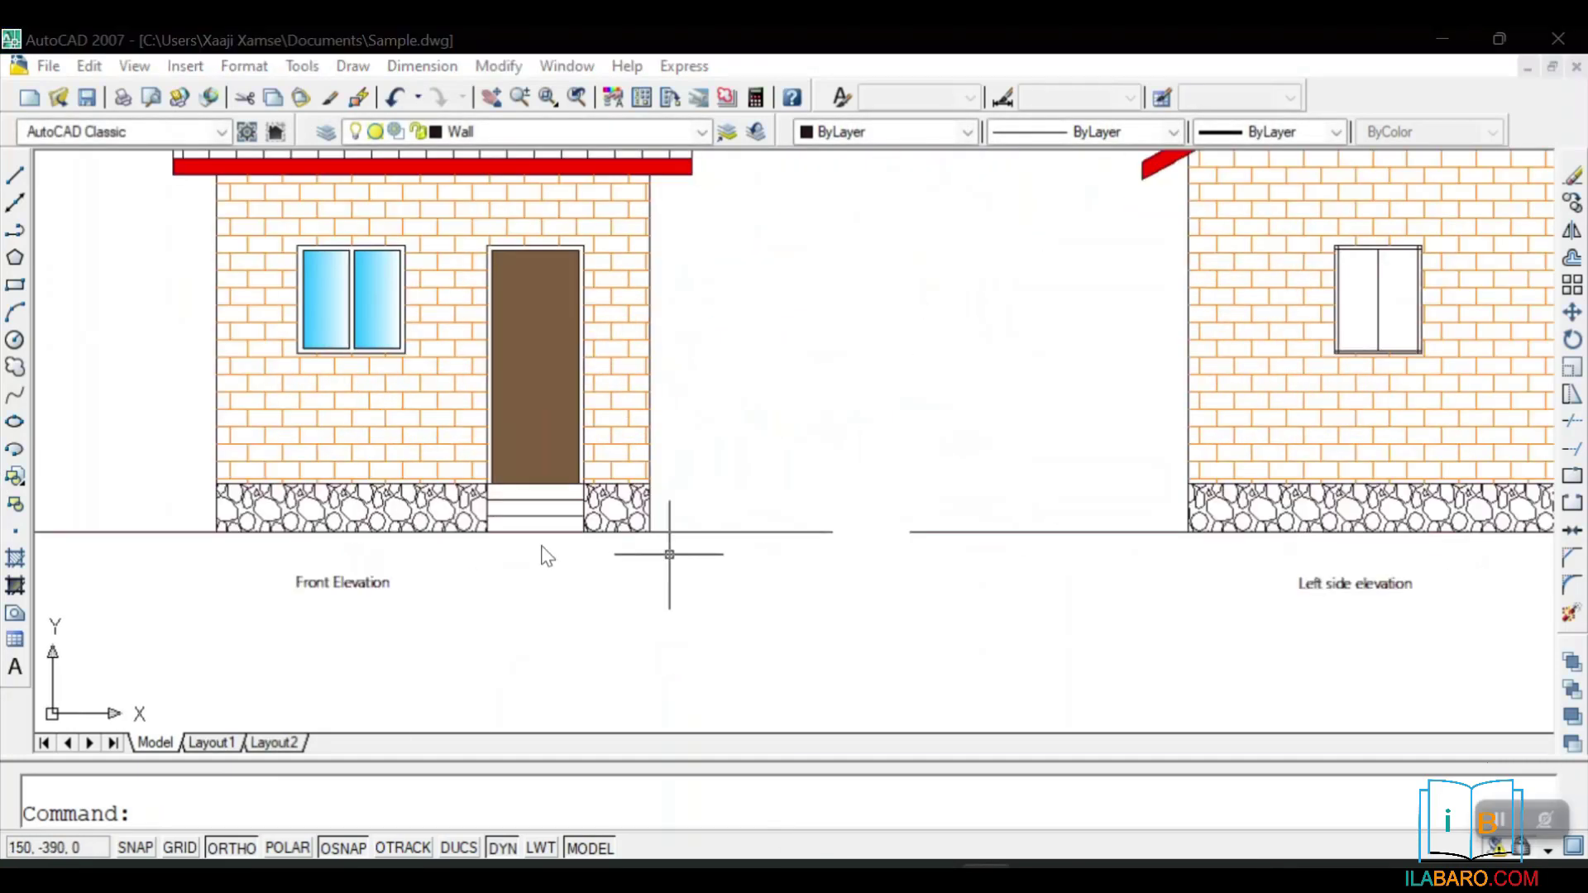
scroll(322, 576, up, 3)
scroll(322, 576, down, 5)
scroll(1039, 534, up, 5)
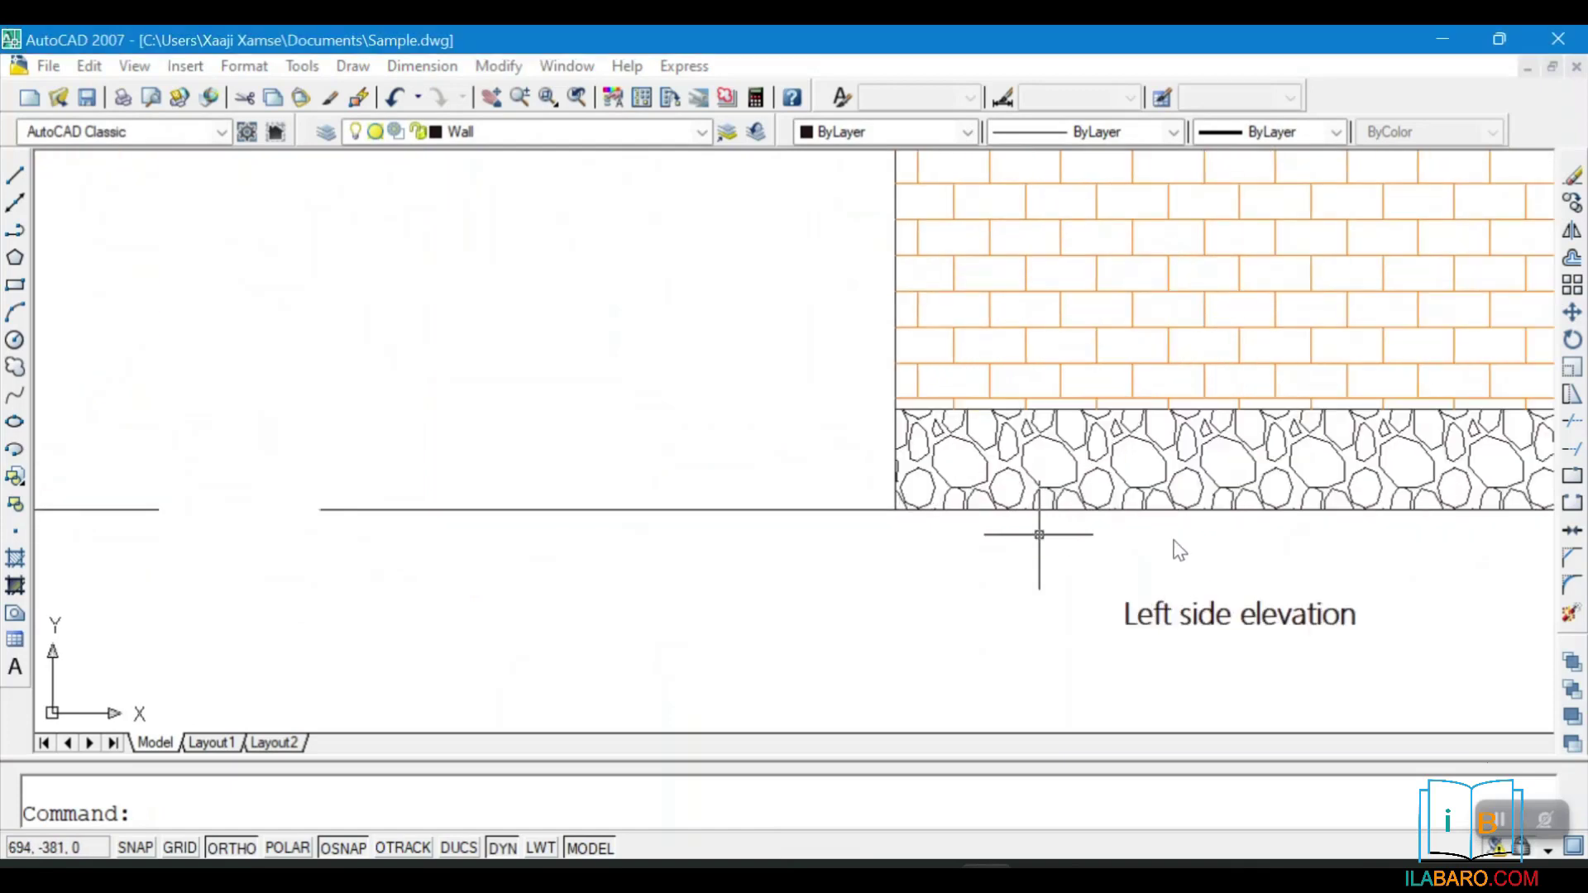
scroll(330, 458, down, 5)
scroll(968, 509, up, 5)
middle_drag(1131, 454, 167, 387)
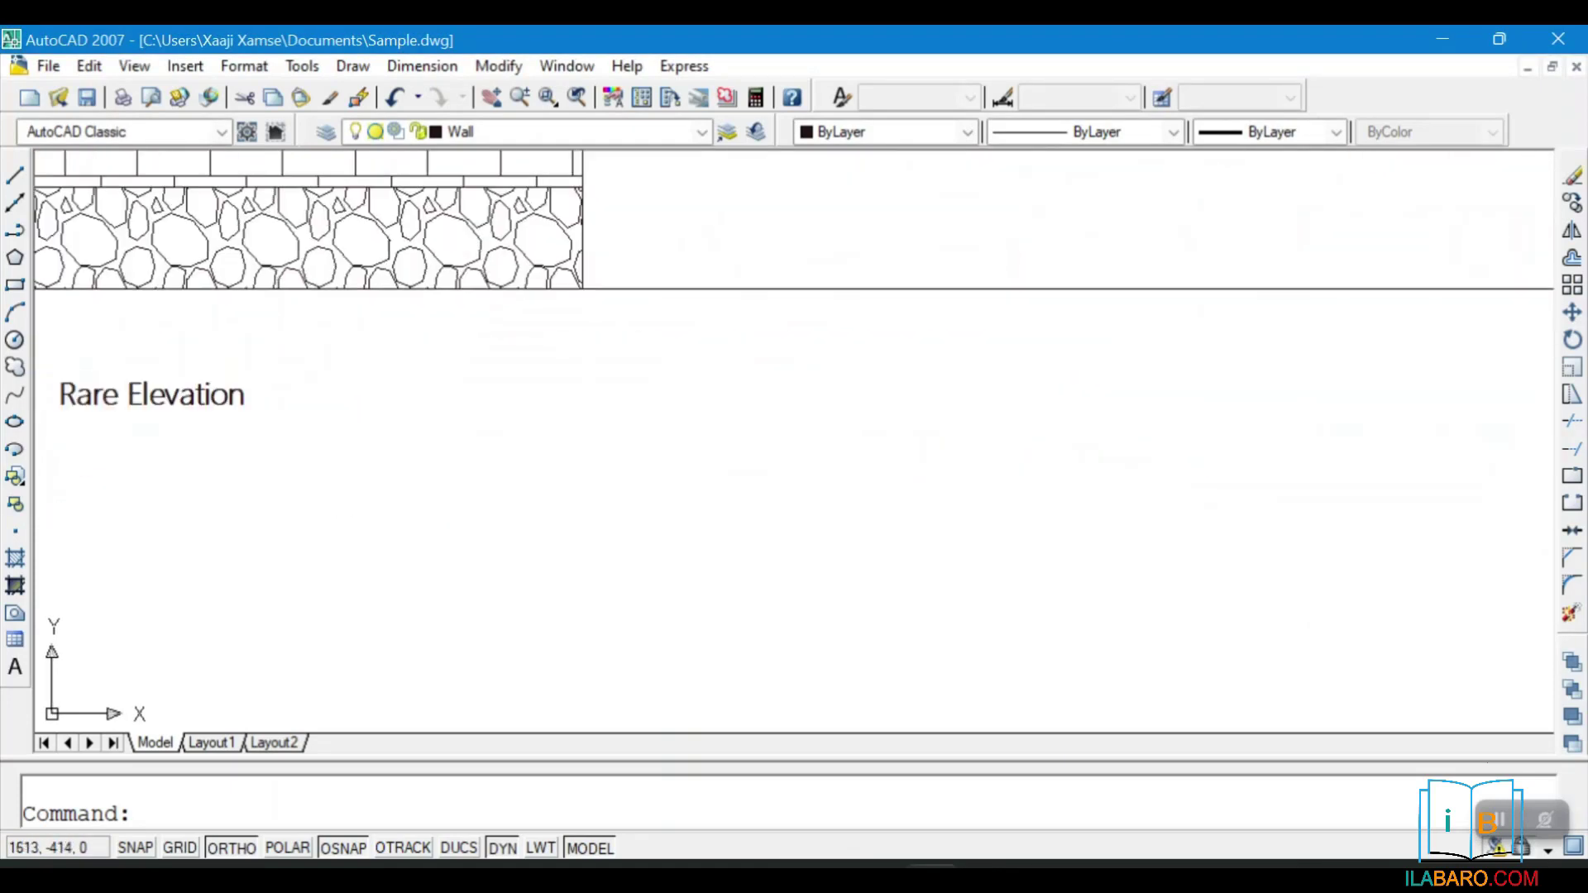
scroll(207, 384, down, 7)
scroll(670, 397, up, 5)
scroll(436, 276, up, 2)
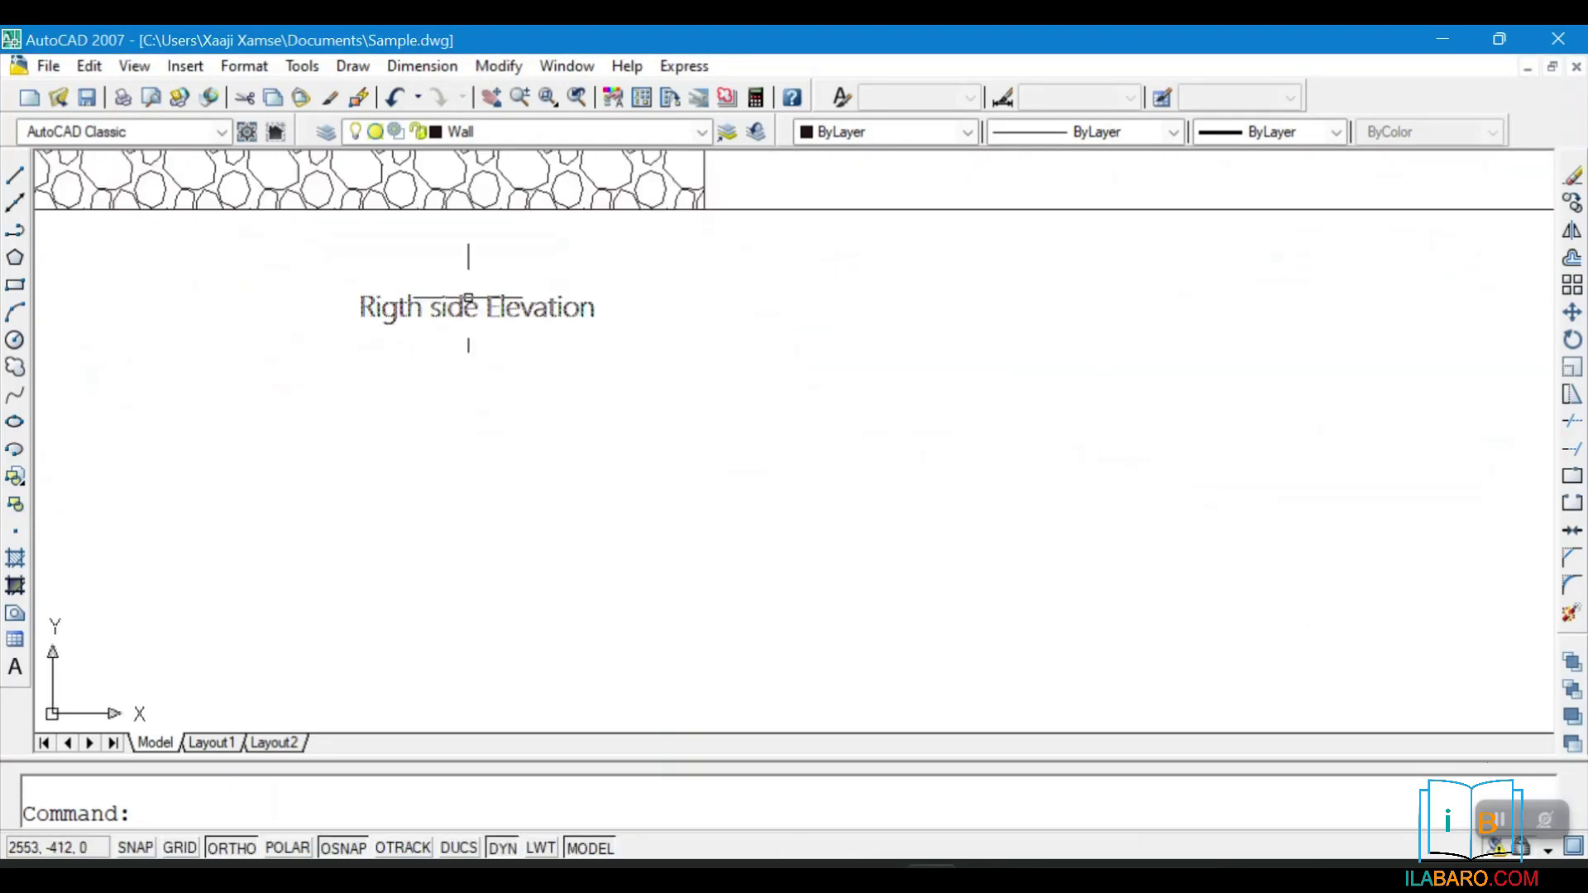
scroll(596, 326, down, 8)
Delete the two rotated red floor plan copies to the right of the ground floor plan
middle_drag(375, 240, 991, 666)
scroll(630, 470, up, 4)
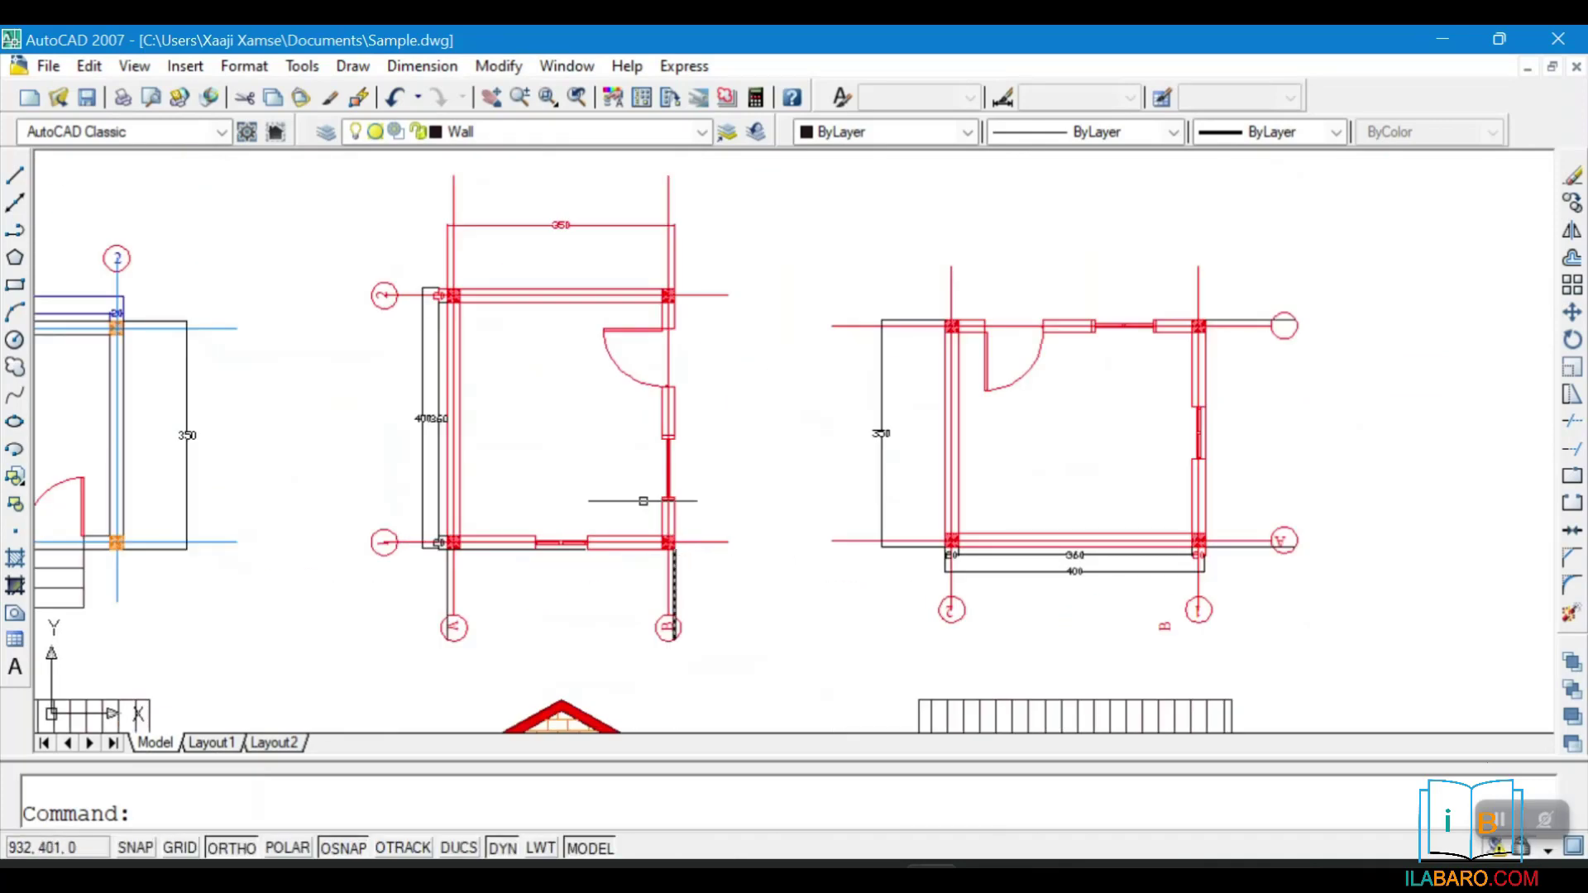
scroll(594, 416, down, 8)
scroll(581, 553, up, 6)
scroll(592, 463, down, 5)
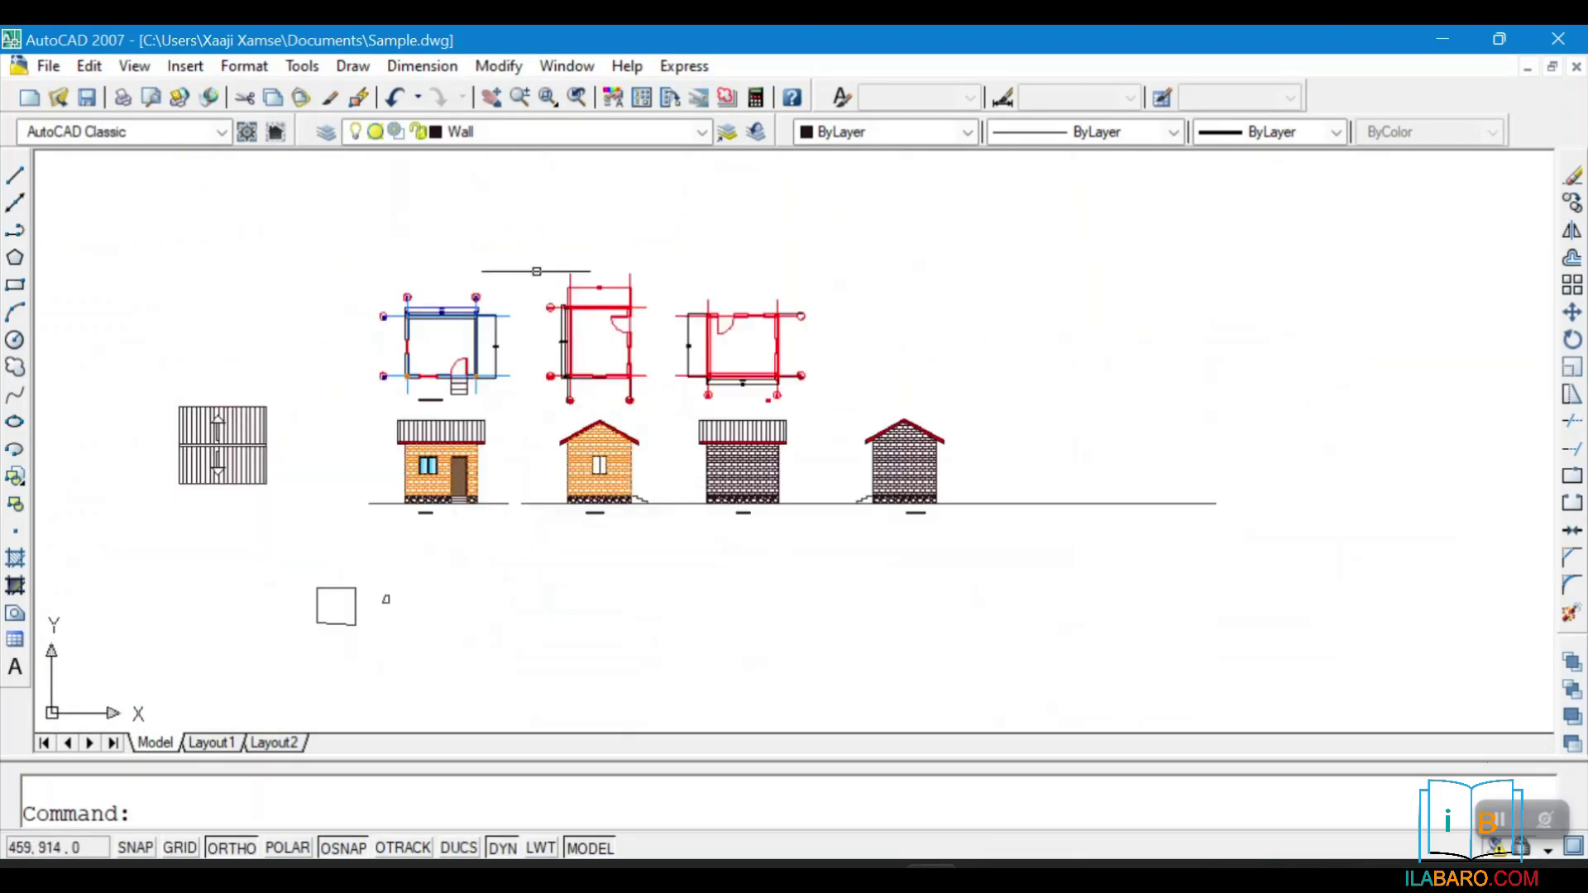
scroll(544, 277, up, 6)
click(527, 277)
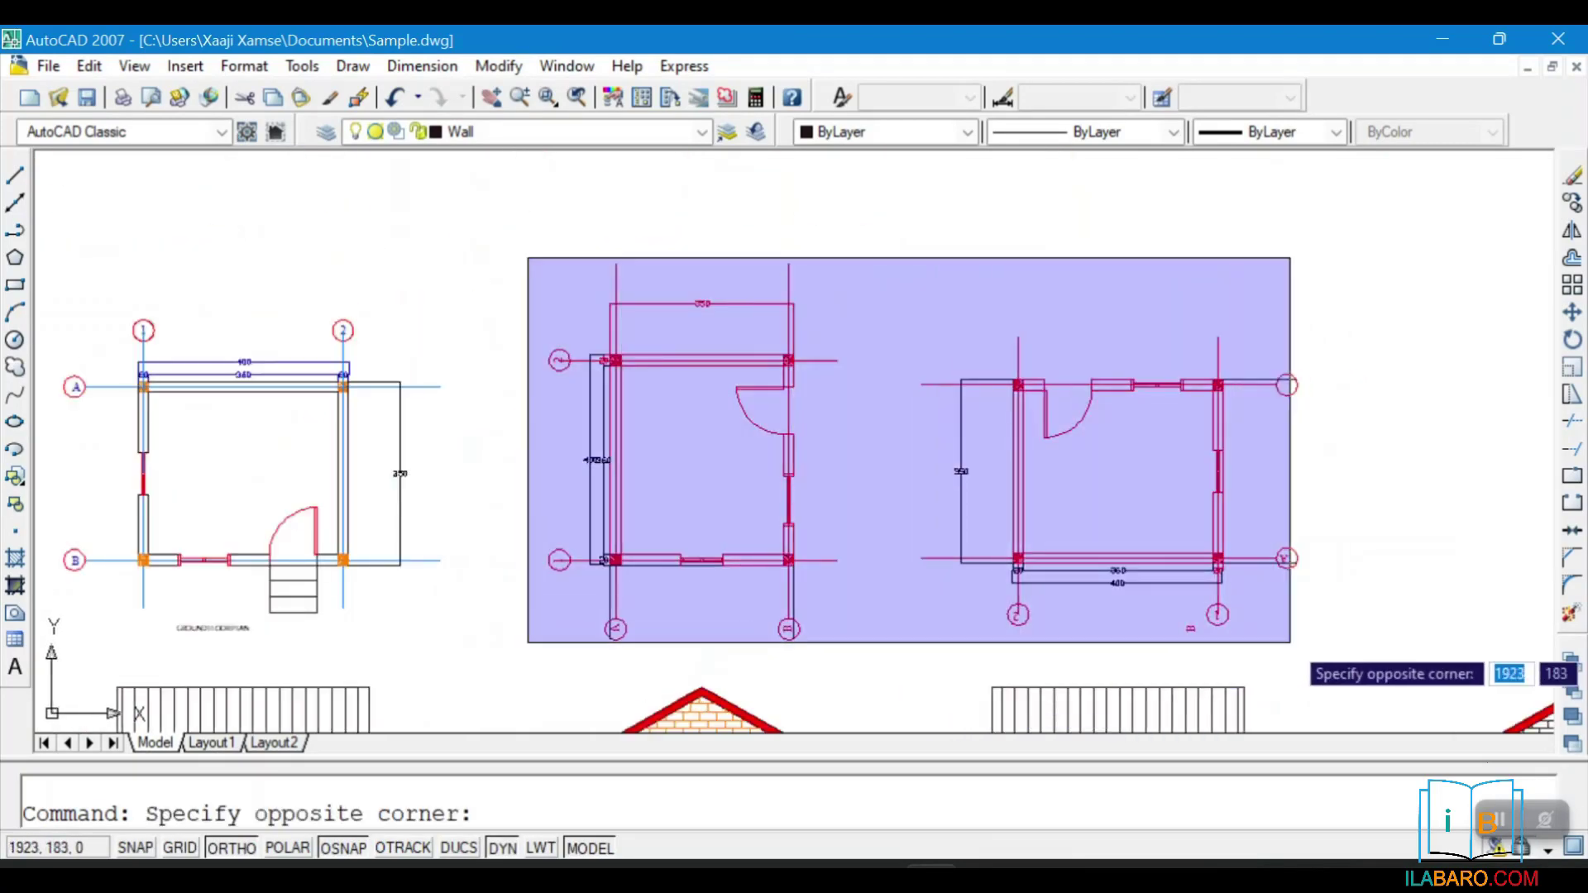
click(1293, 692)
key(Delete)
Delete the leftover grid bubbles and line remnants from the removed rightmost plan copy
click(1352, 421)
click(1198, 571)
key(Delete)
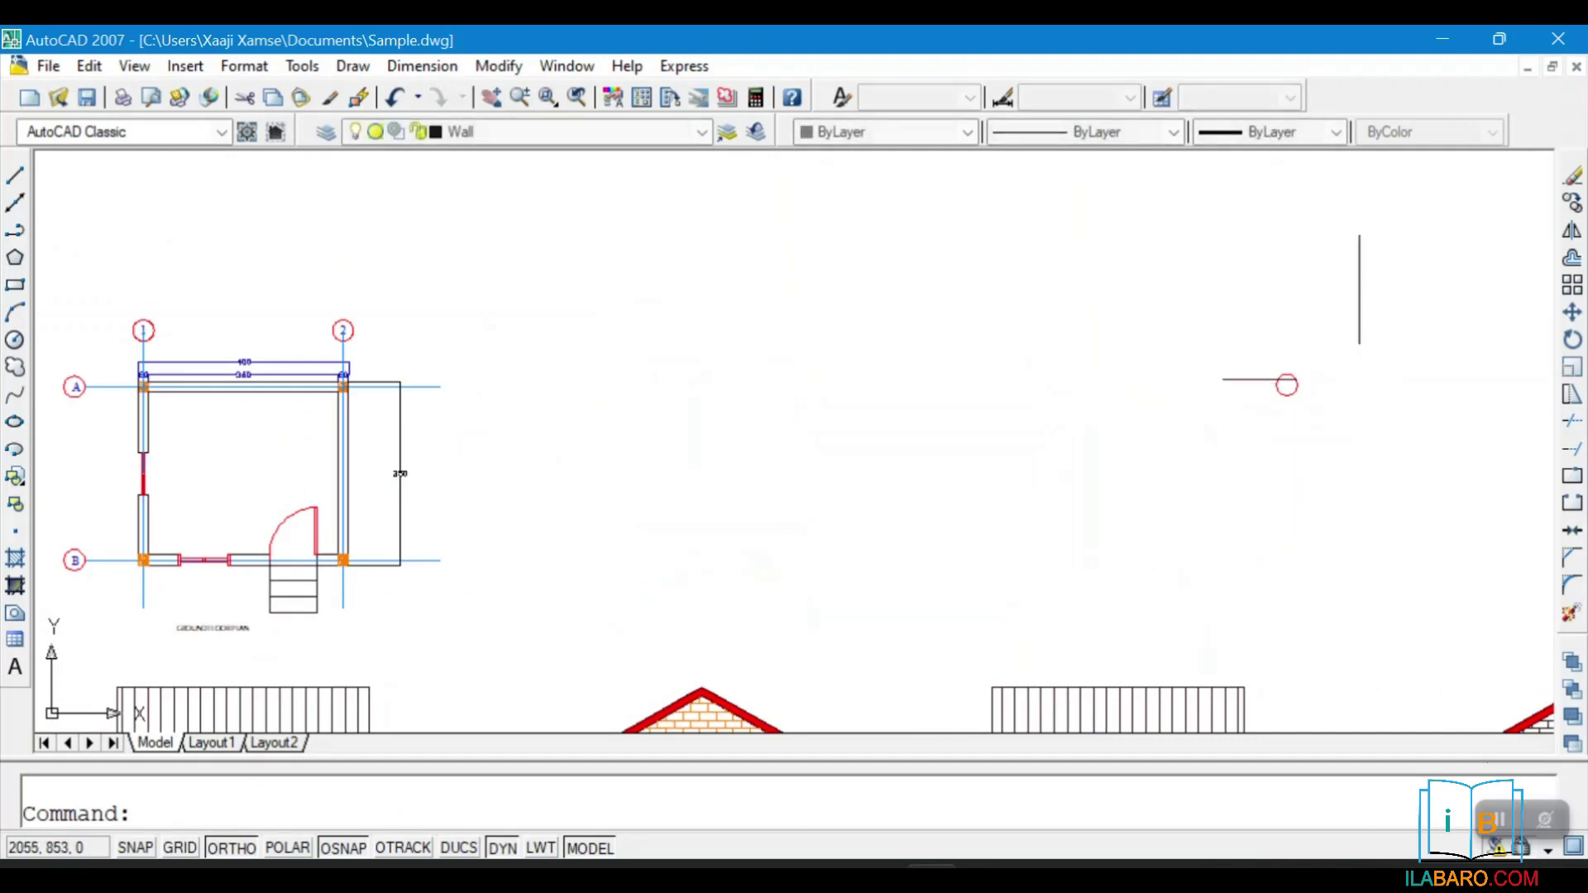
click(1359, 291)
click(1199, 430)
key(Delete)
Delete the hatched roof plan with its arrows beside the house drawings
scroll(891, 324, down, 5)
scroll(532, 493, up, 2)
click(429, 339)
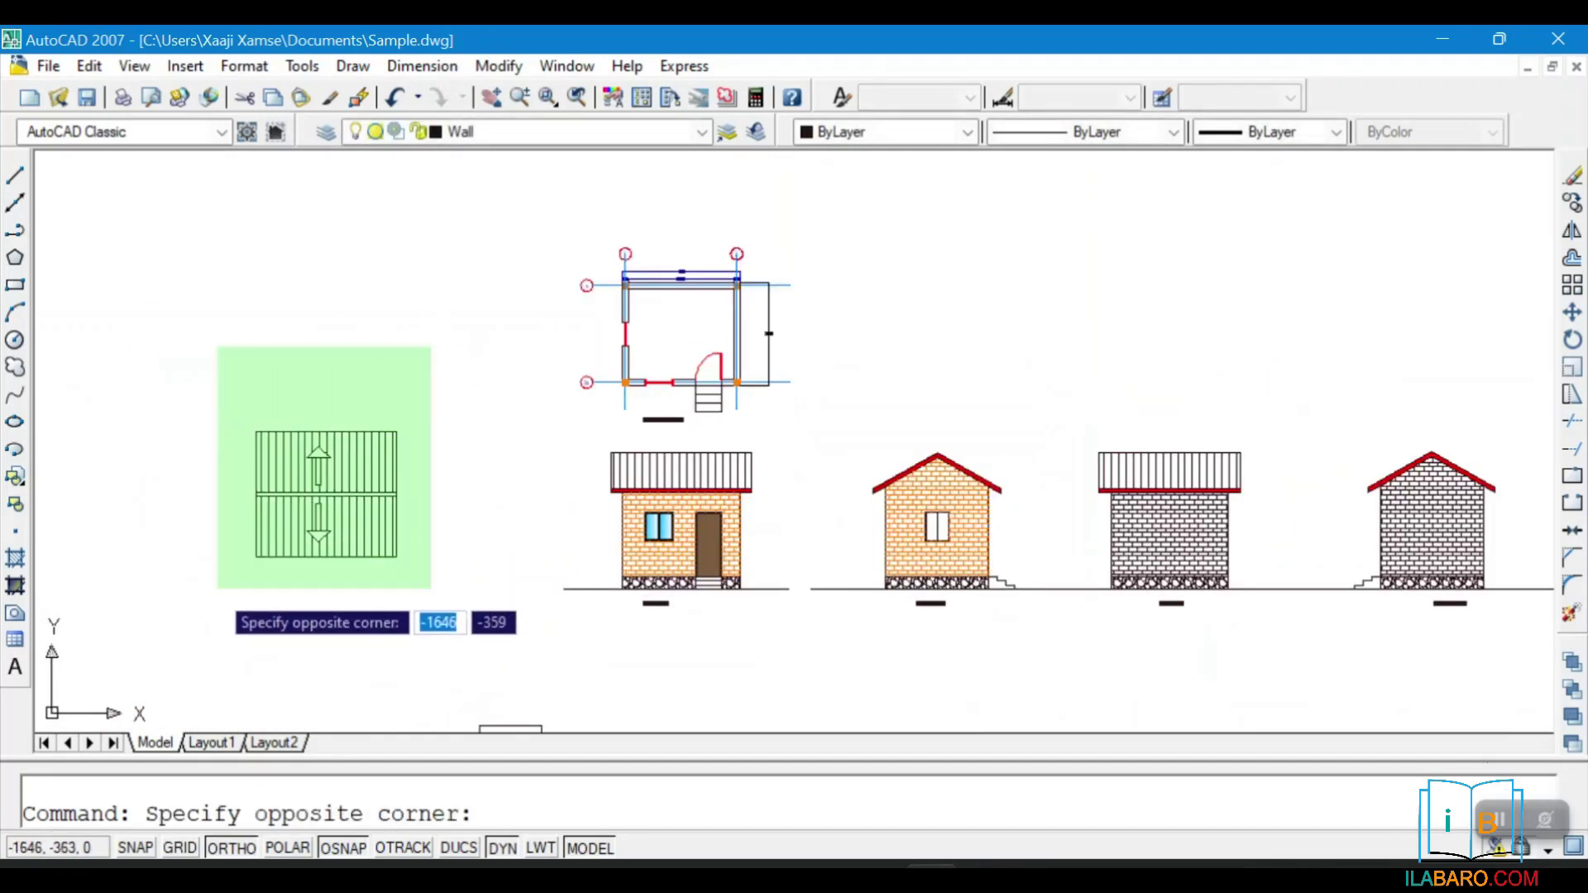
click(229, 574)
key(Delete)
Delete the large square outline and the small four-sided region below the elevations
scroll(432, 391, down, 2)
scroll(486, 529, up, 3)
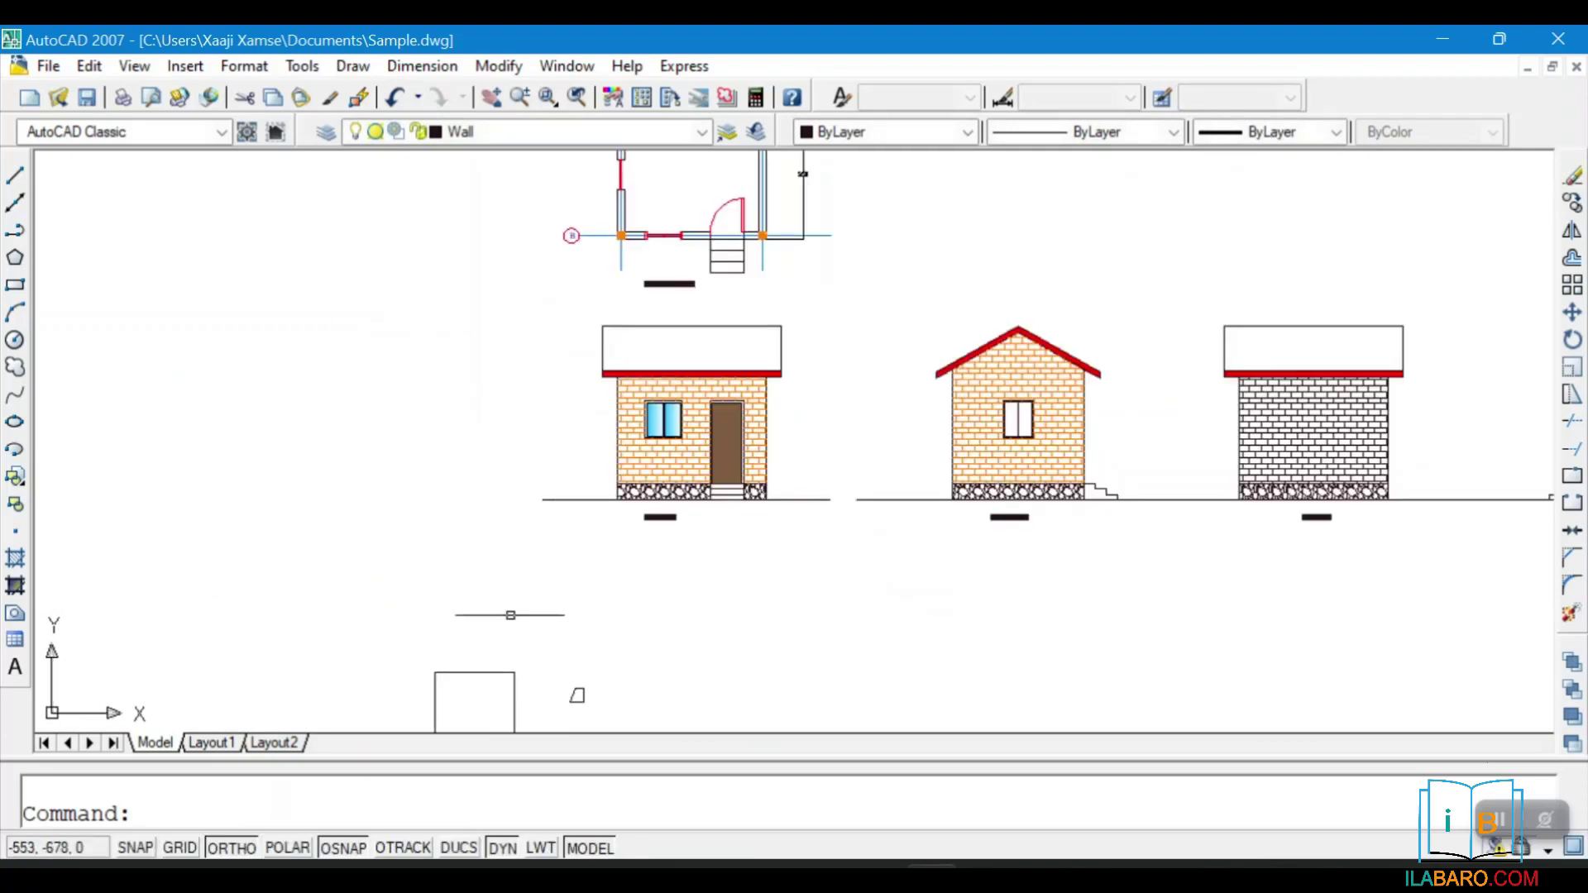
click(650, 645)
click(426, 696)
key(Delete)
Draw a closed freehand revision cloud right of the ground floor plan, above the left side elevation, without reversing its arcs
scroll(758, 416, down, 3)
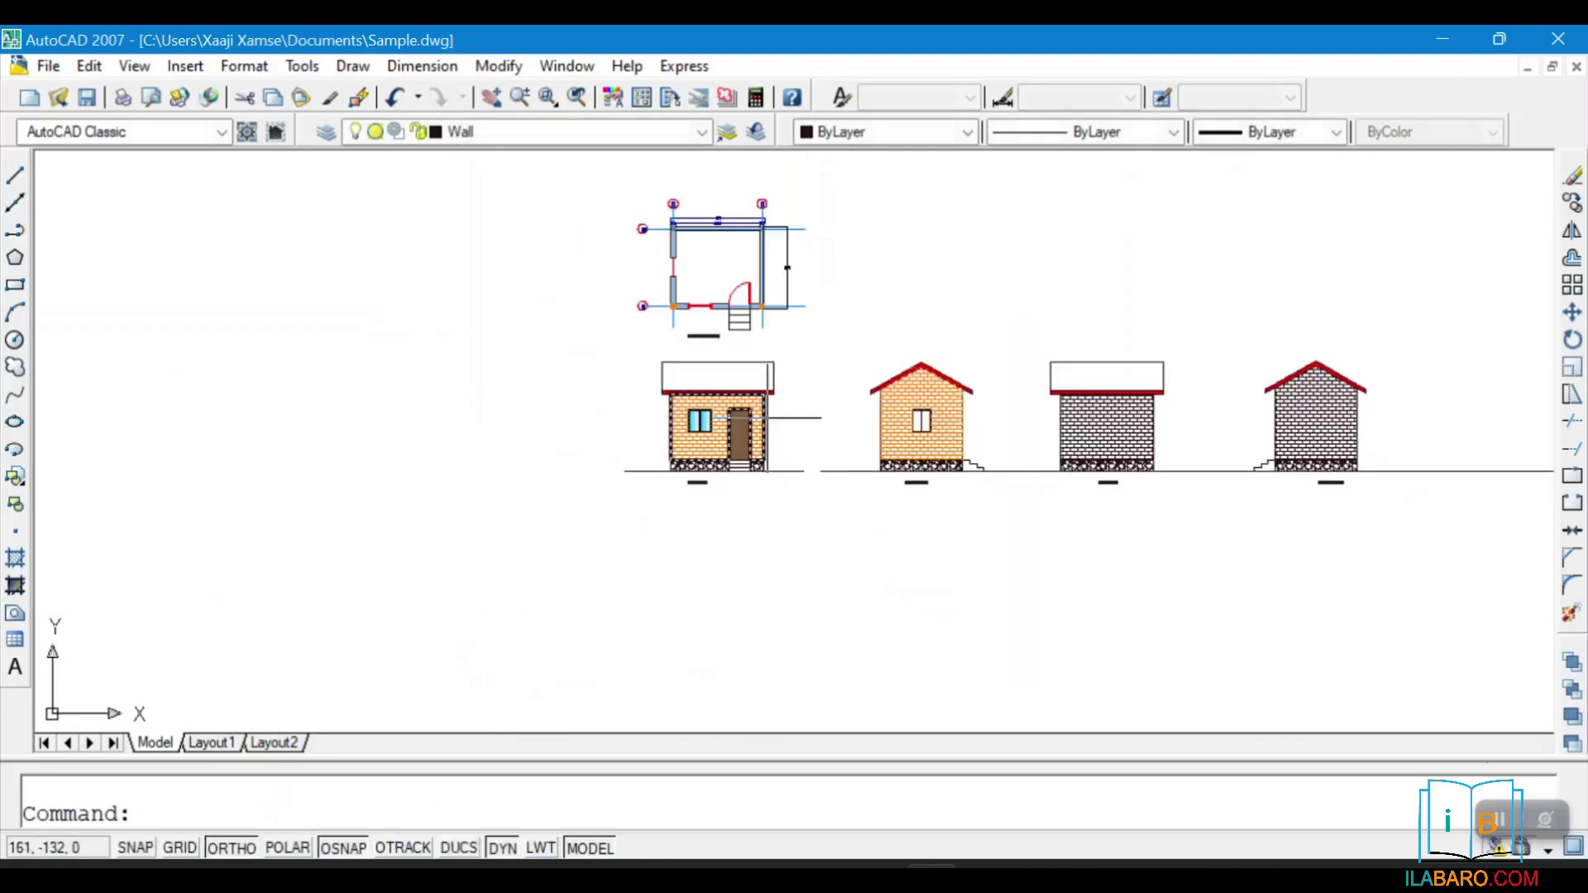
scroll(794, 351, up, 5)
scroll(583, 378, down, 4)
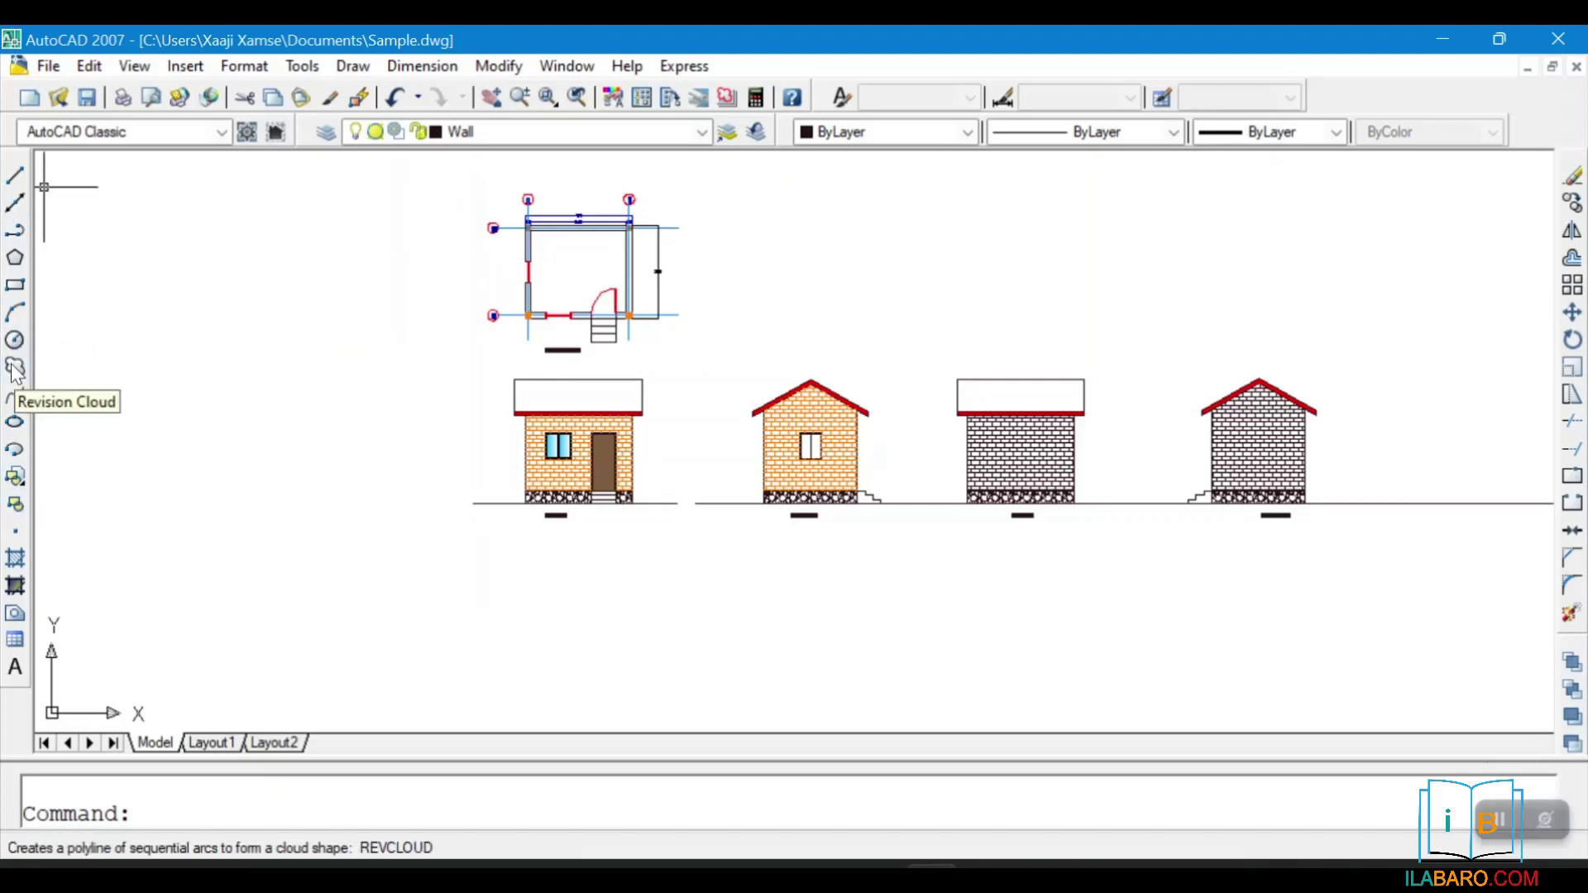
click(13, 366)
scroll(852, 277, up, 4)
click(658, 308)
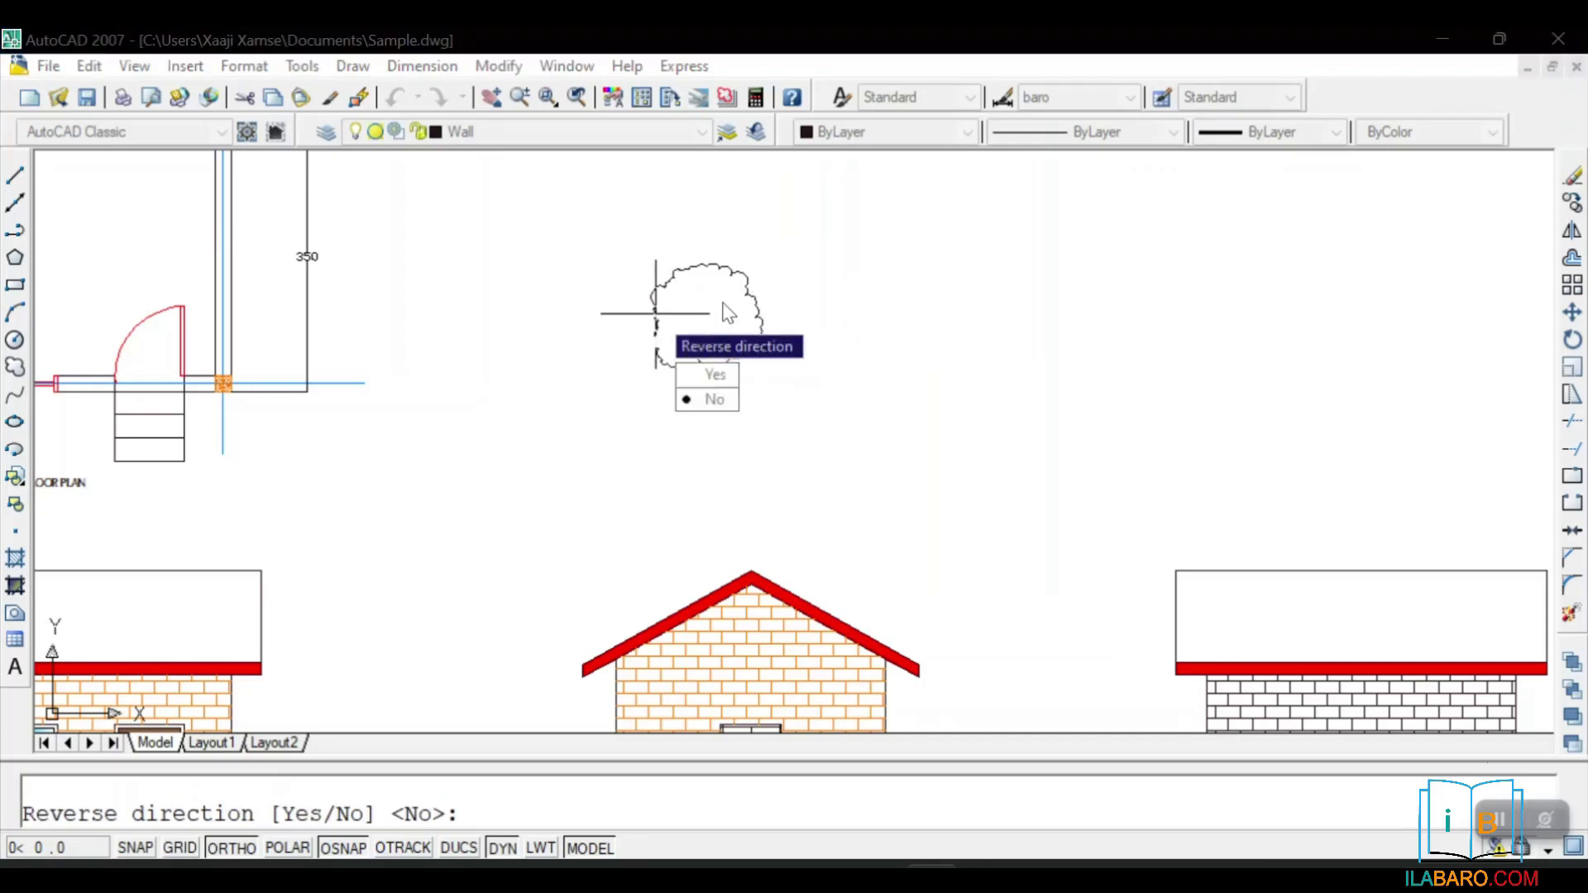
click(703, 402)
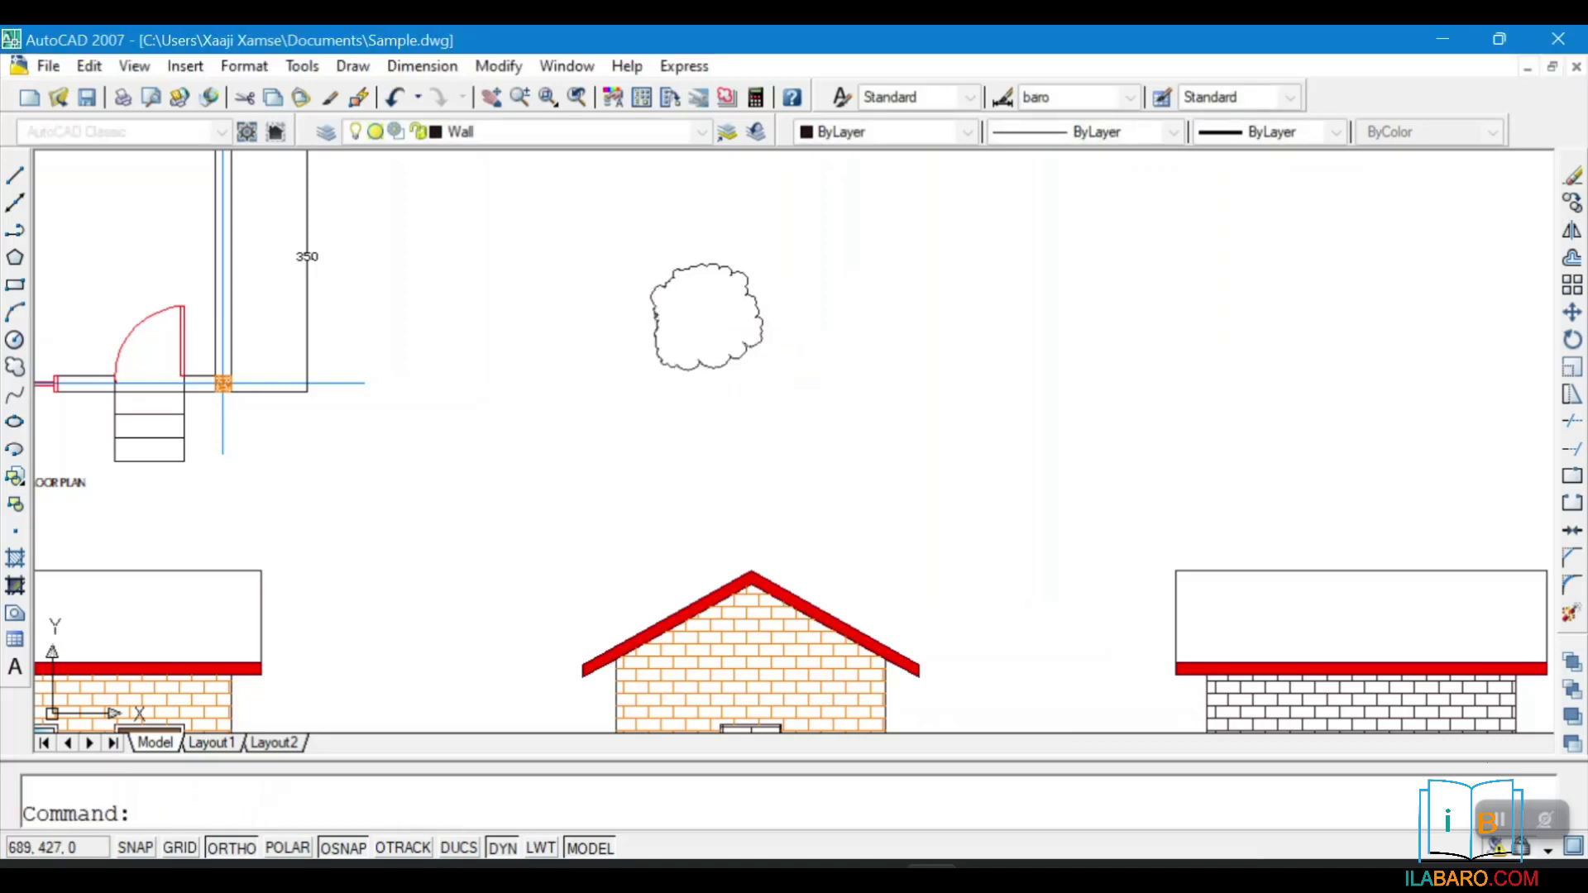
Draw a second closed freehand revision cloud beside the first one, with the direction of its arcs reversed
click(15, 366)
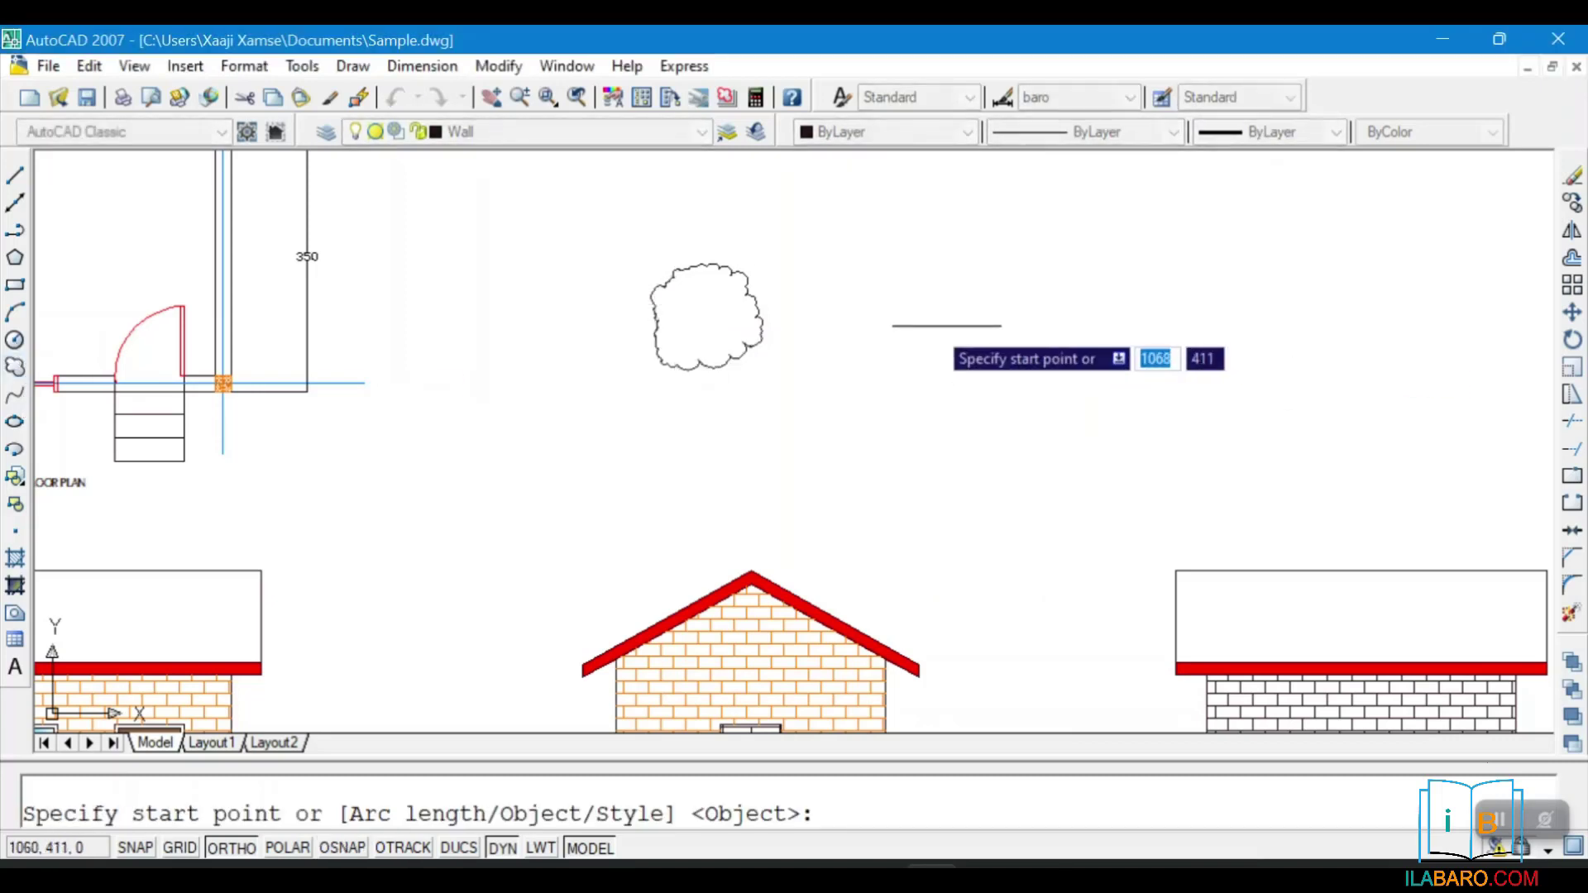
click(904, 317)
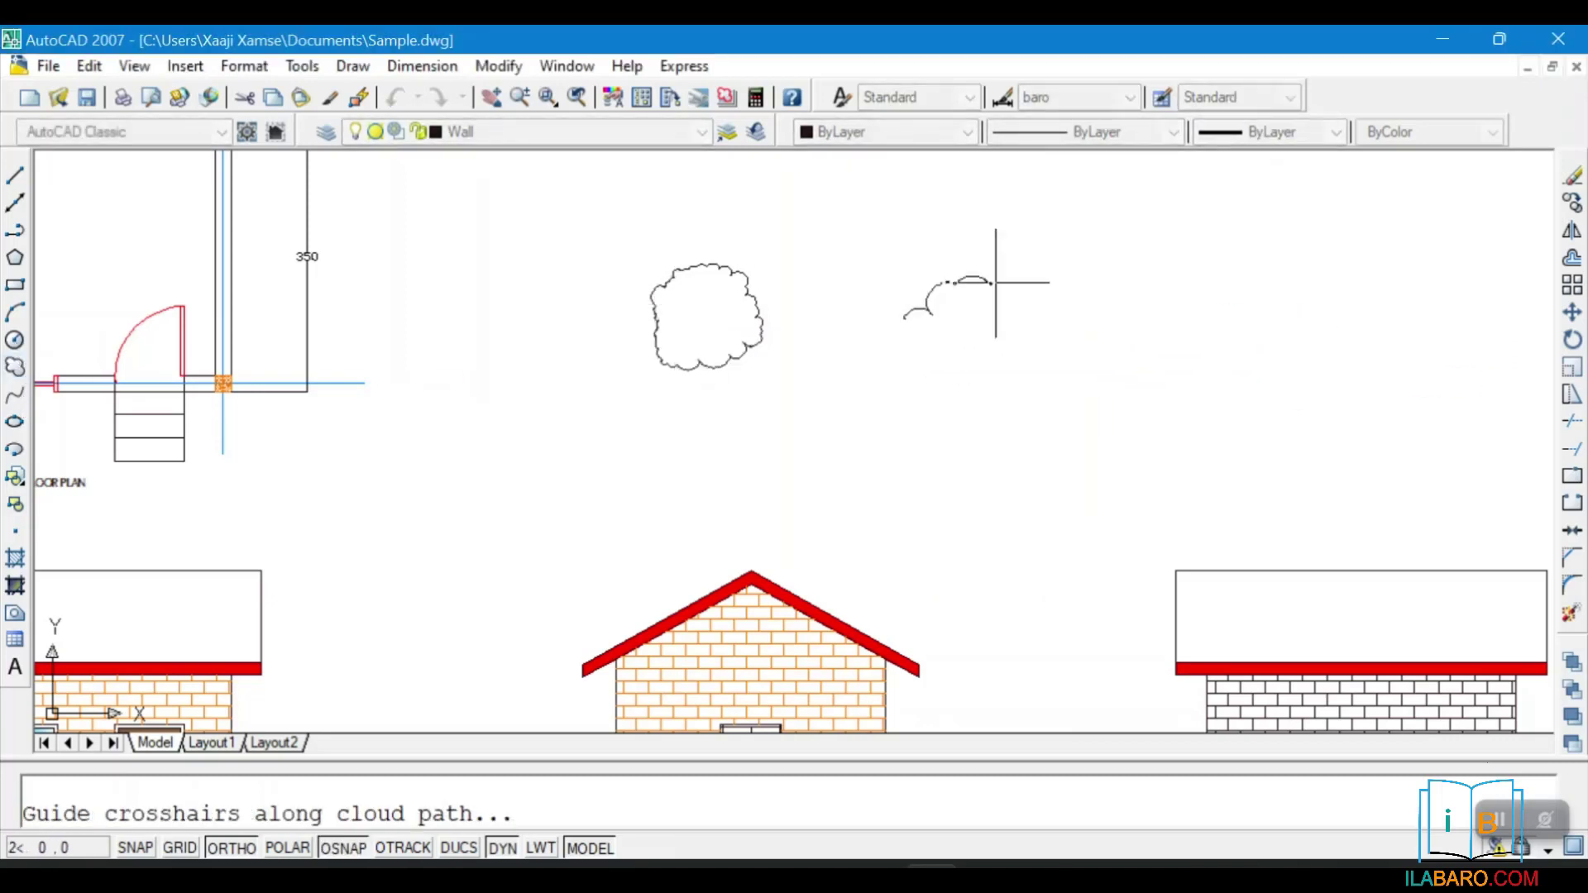
right_click(907, 323)
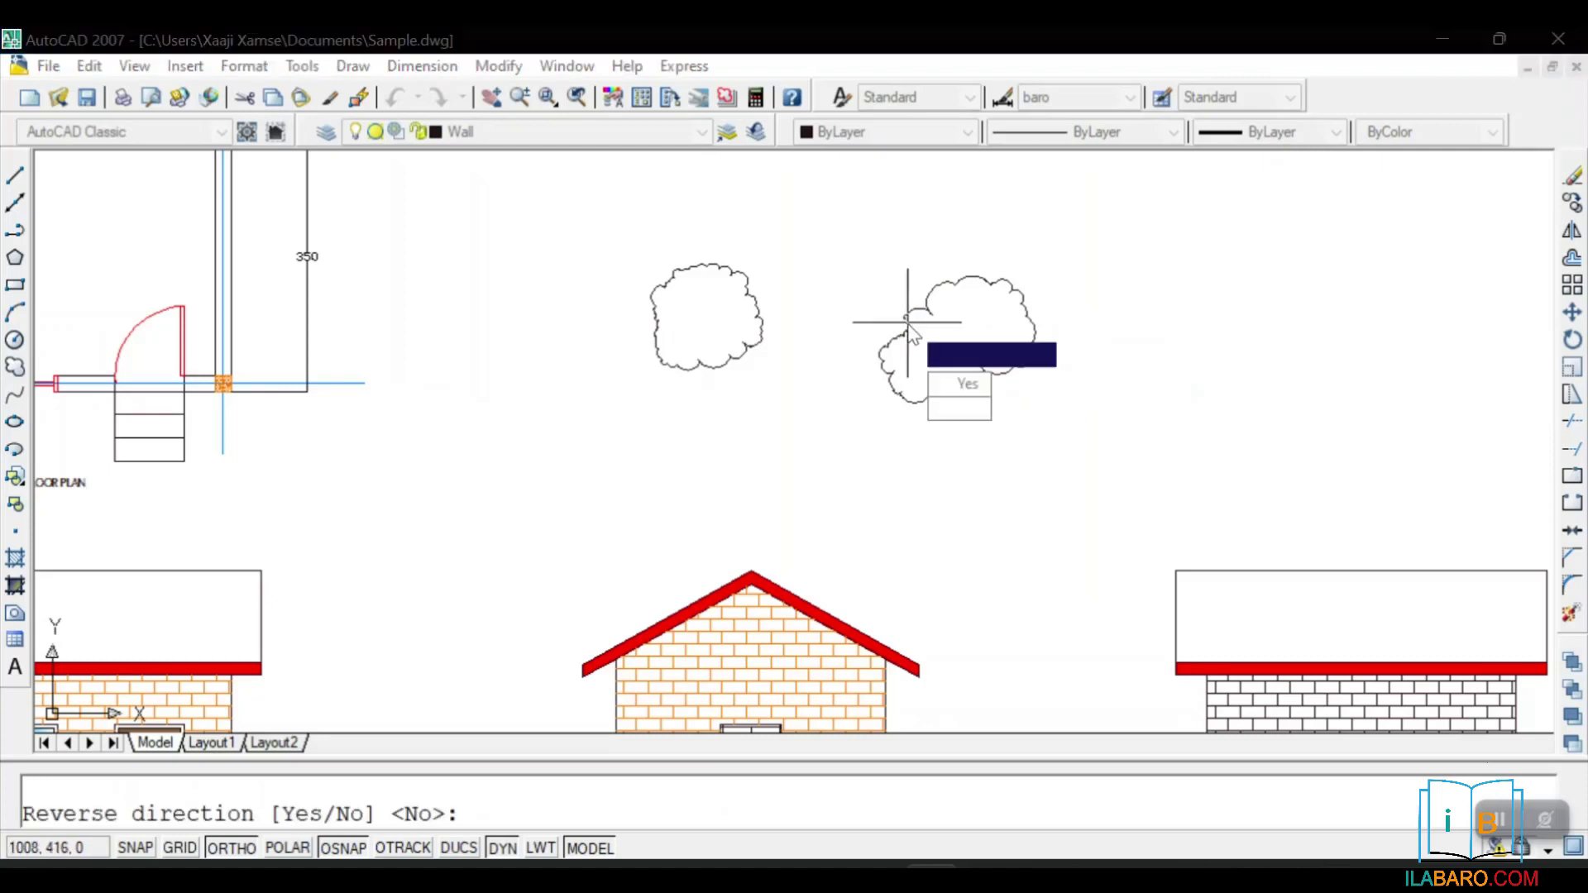
click(964, 385)
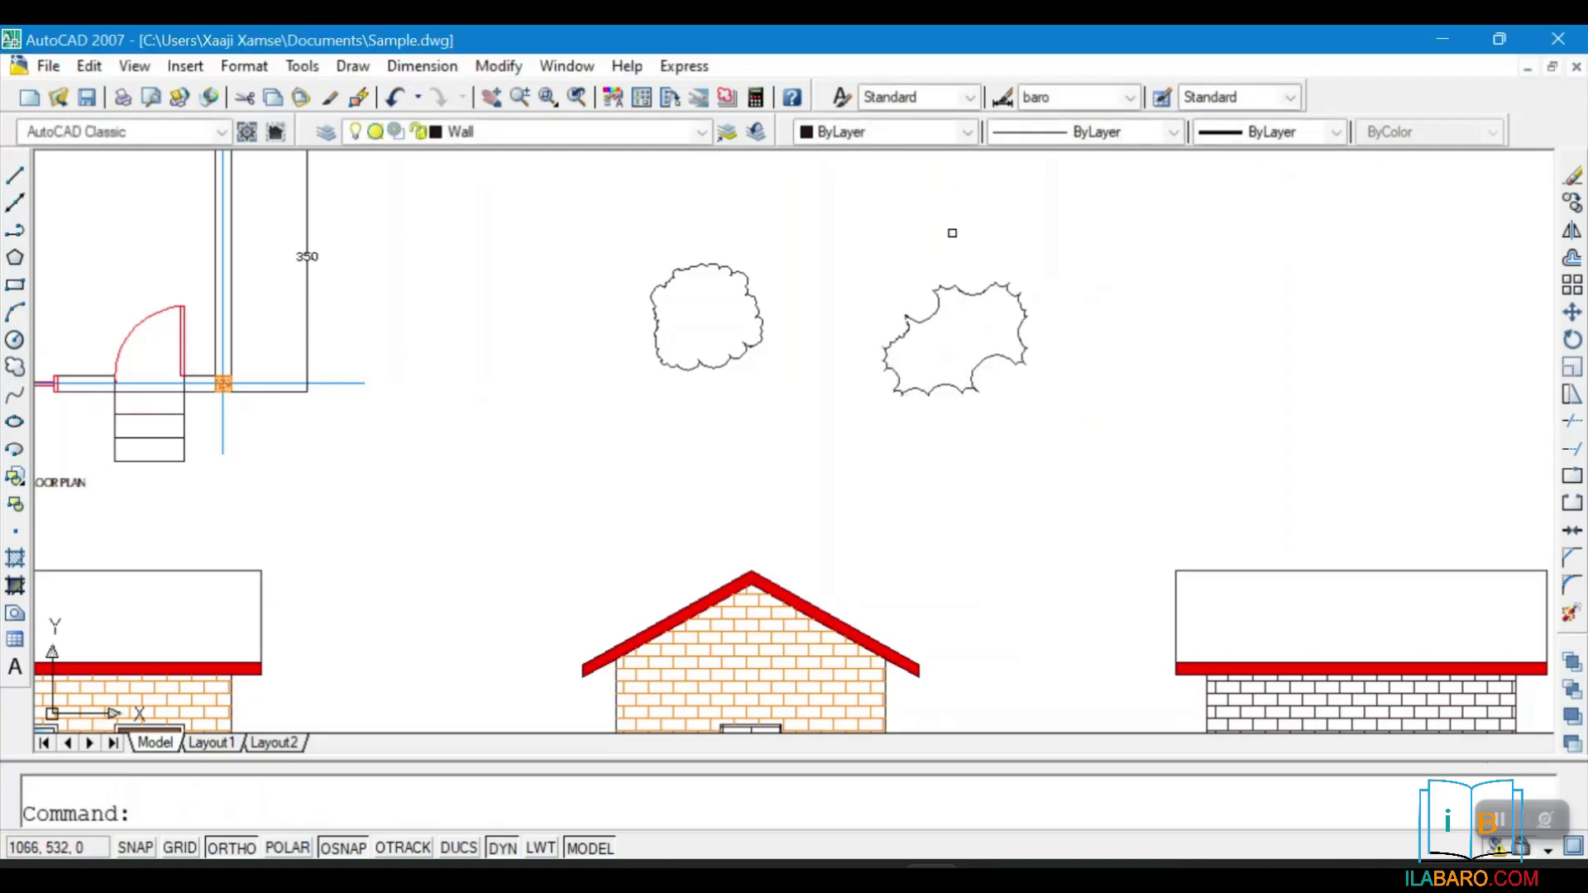
click(15, 369)
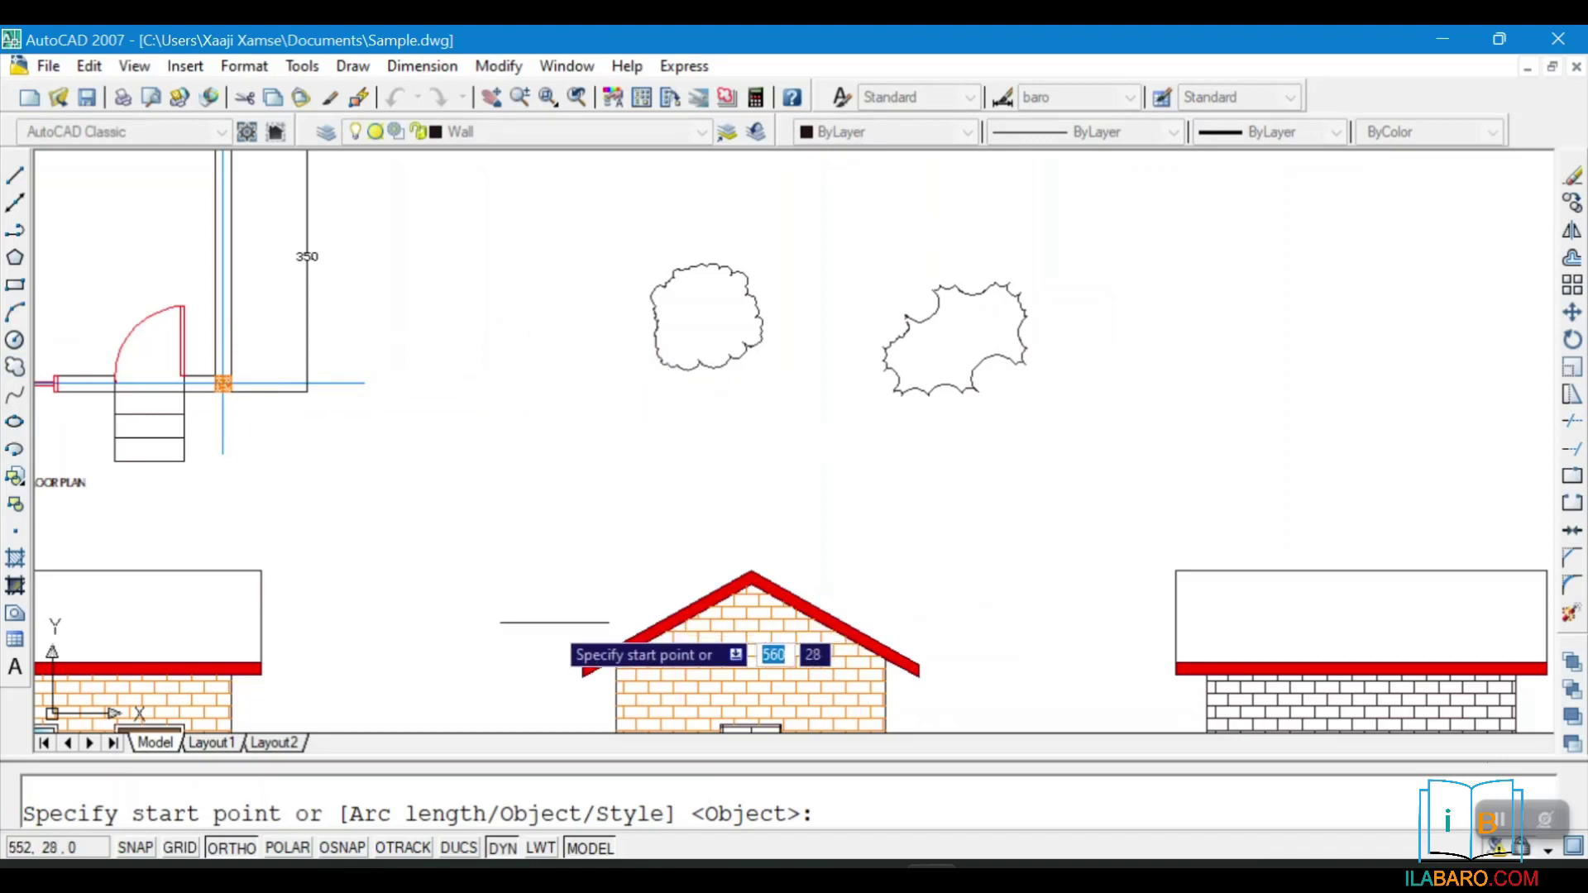
key(Escape)
scroll(717, 396, down, 4)
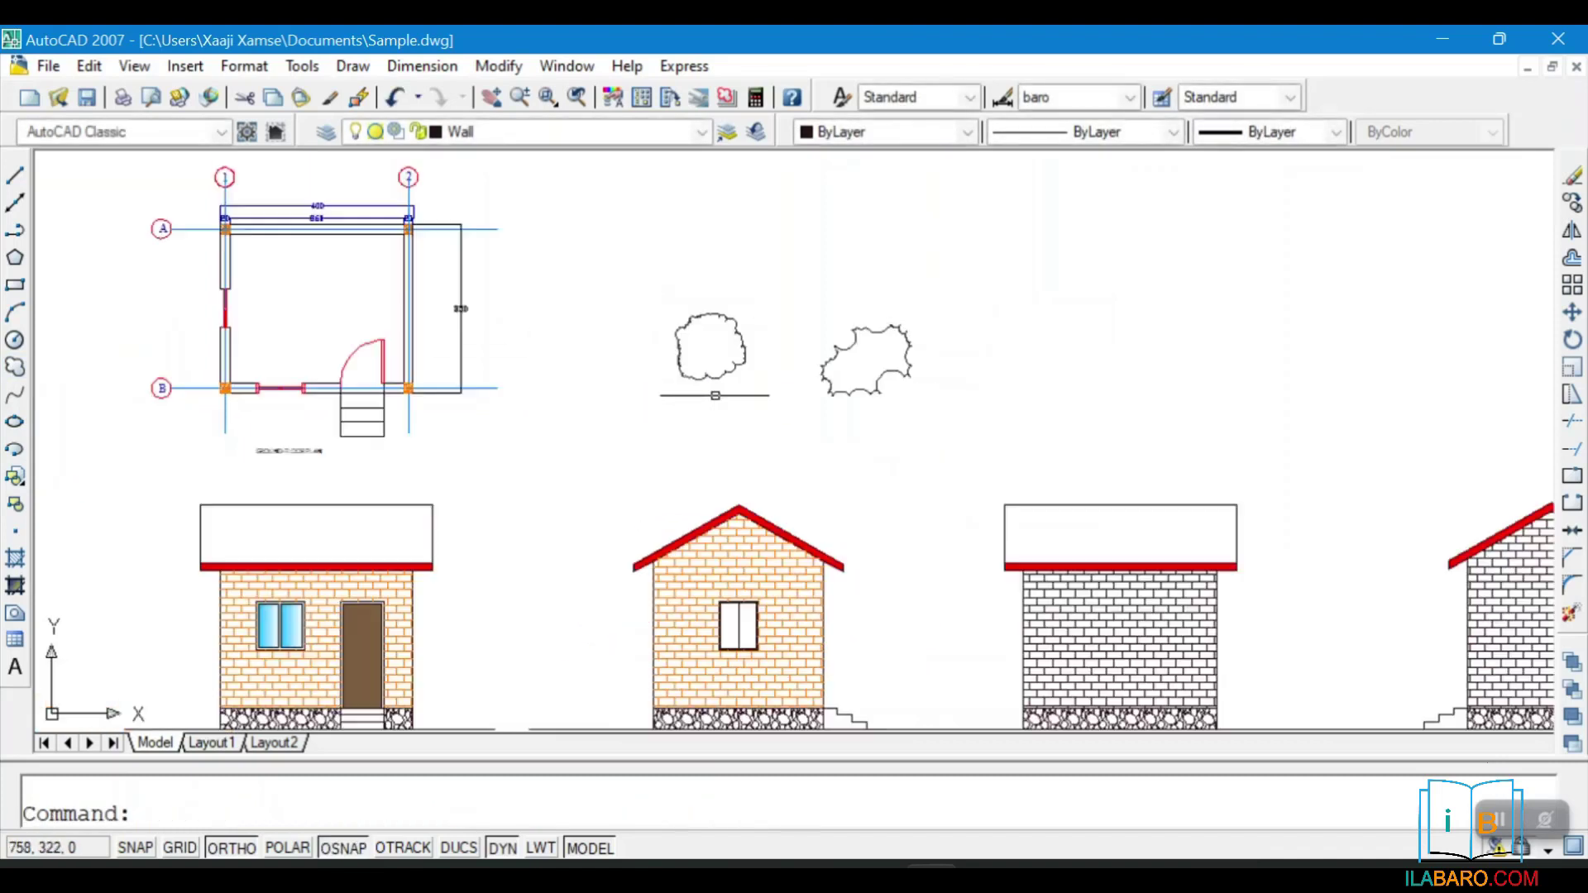
Draw a small square with the Rectangle tool above the two revision clouds
click(10, 370)
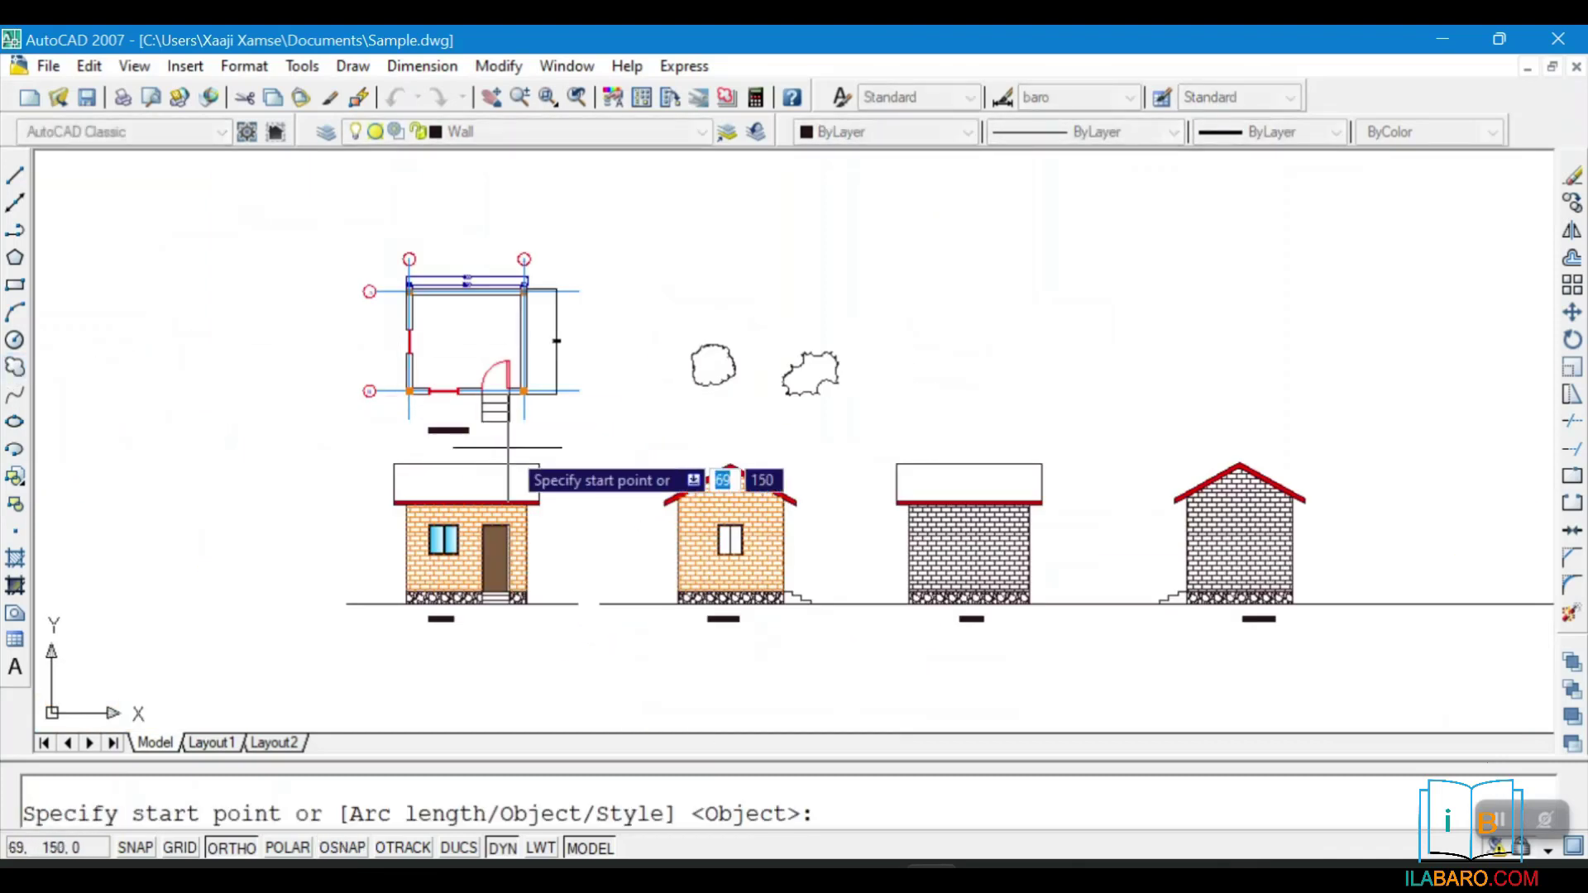
click(16, 287)
click(805, 271)
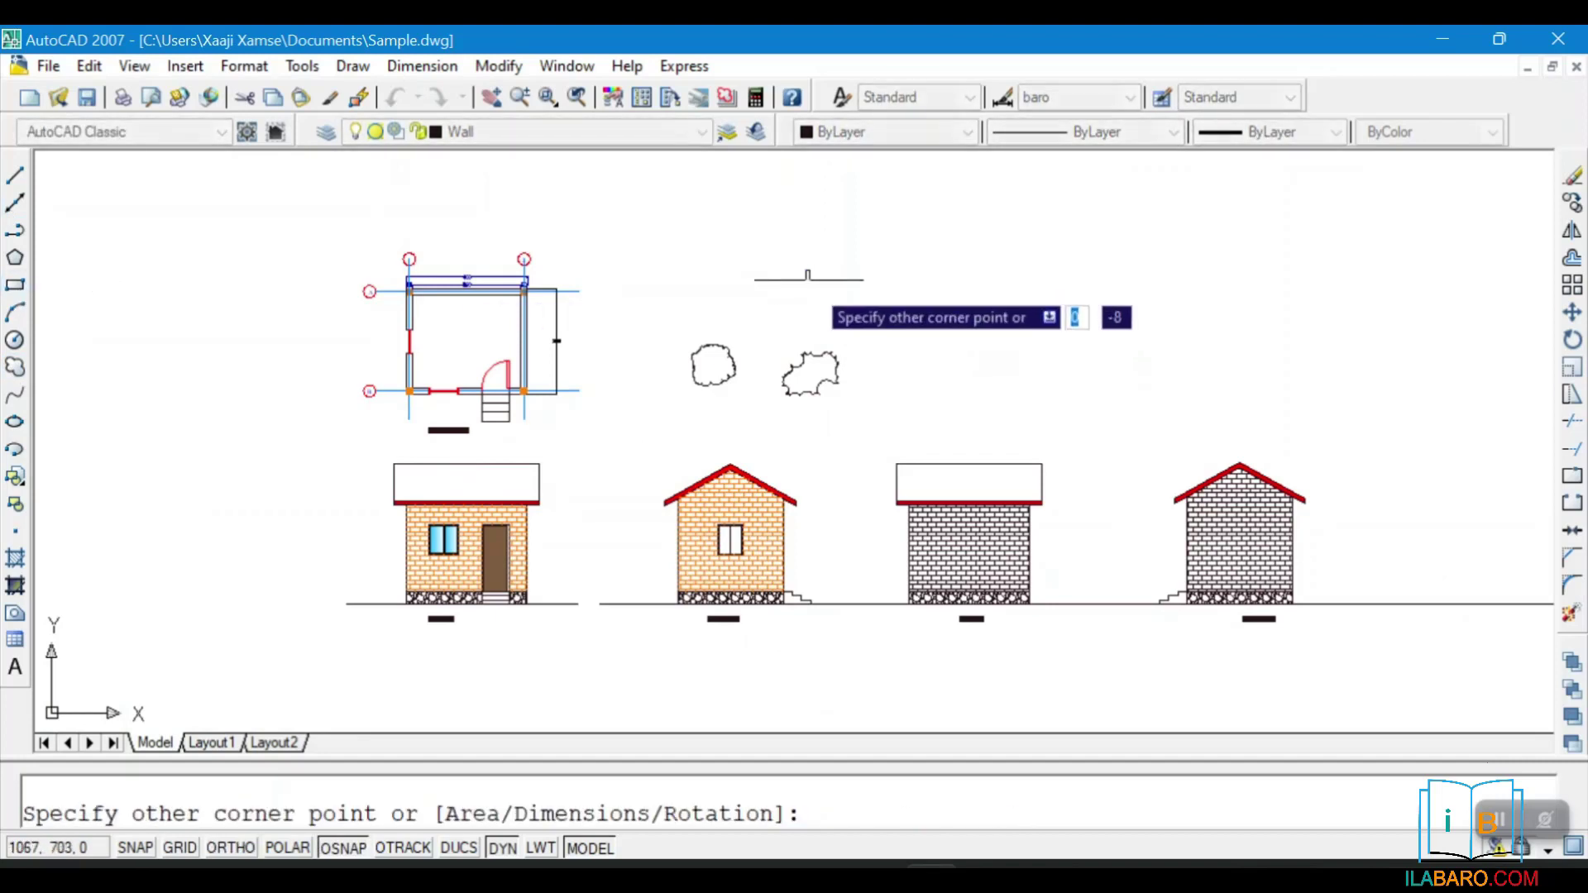
click(833, 298)
Convert the small square into a revision cloud with the Object option, without reversing the arc direction
click(14, 368)
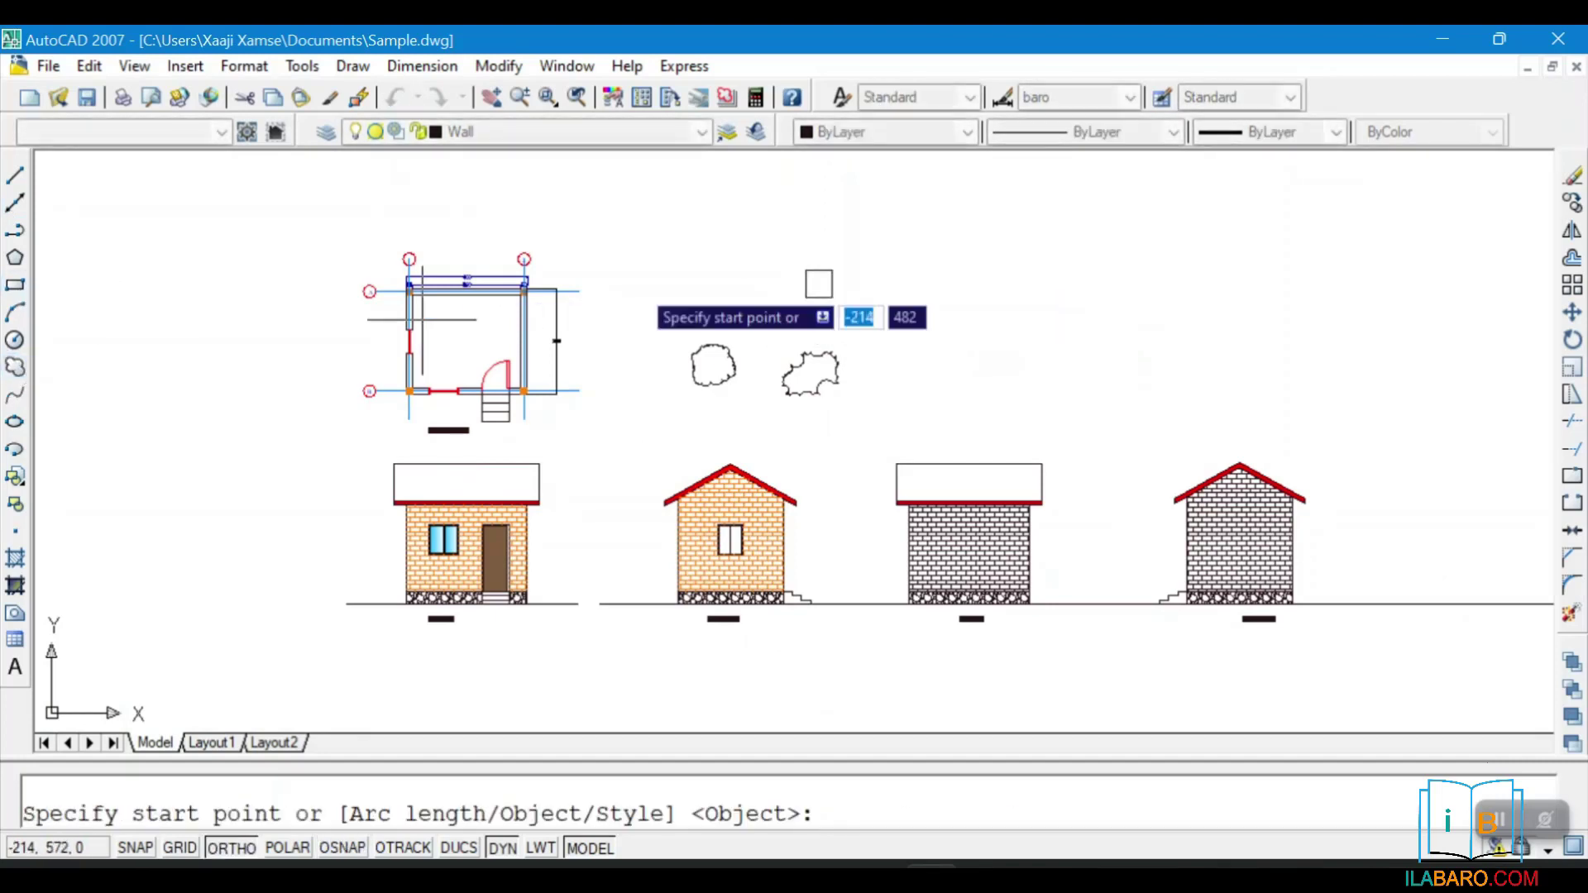
scroll(808, 248, up, 5)
text(o)
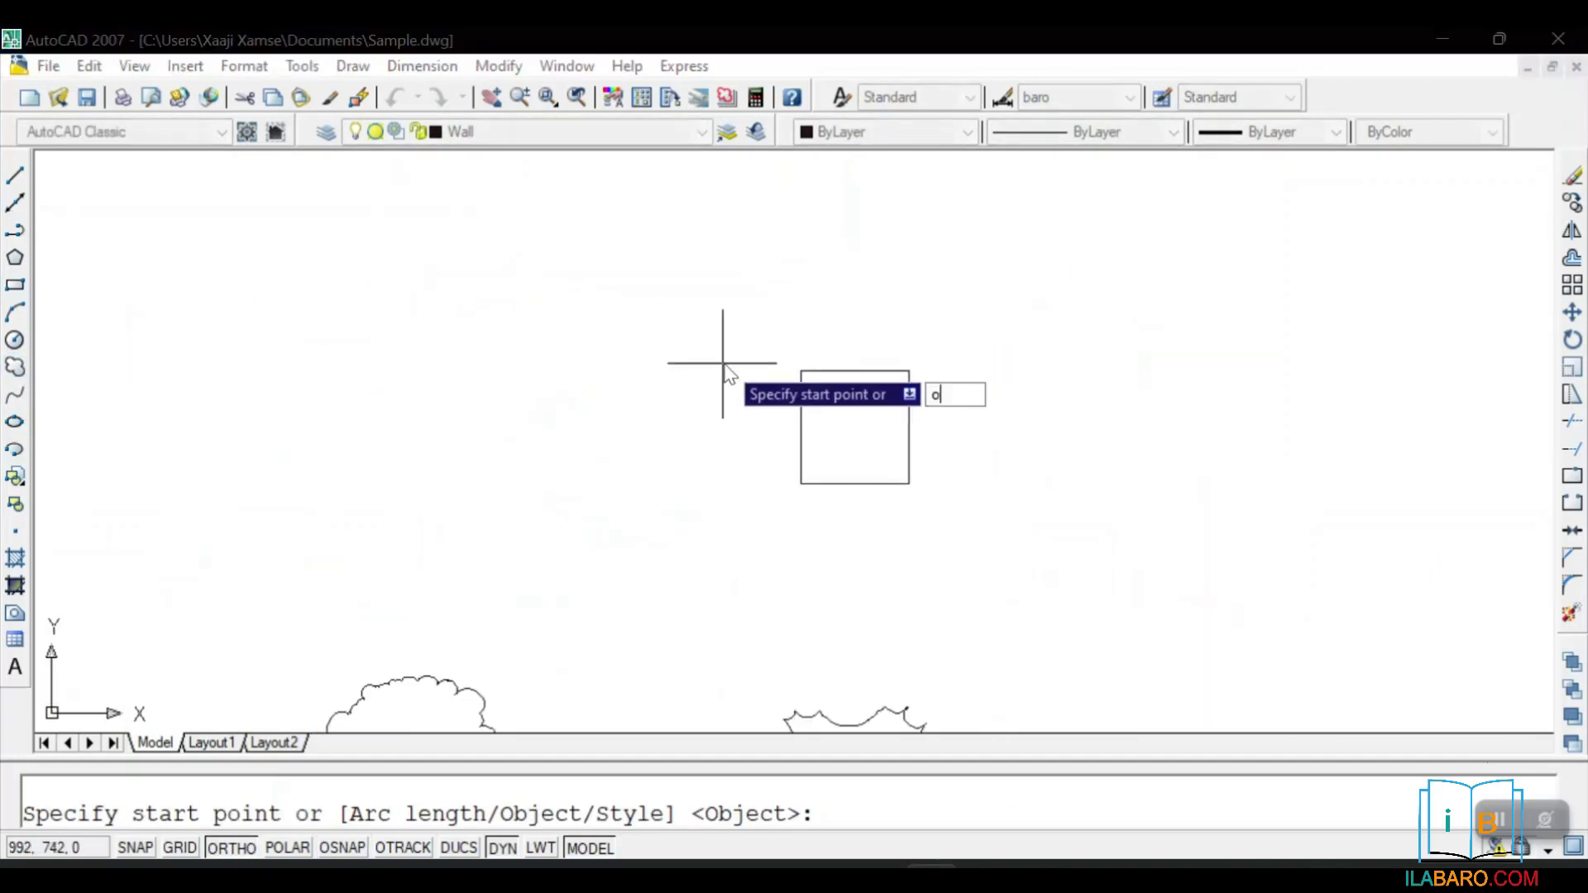
key(Return)
click(837, 371)
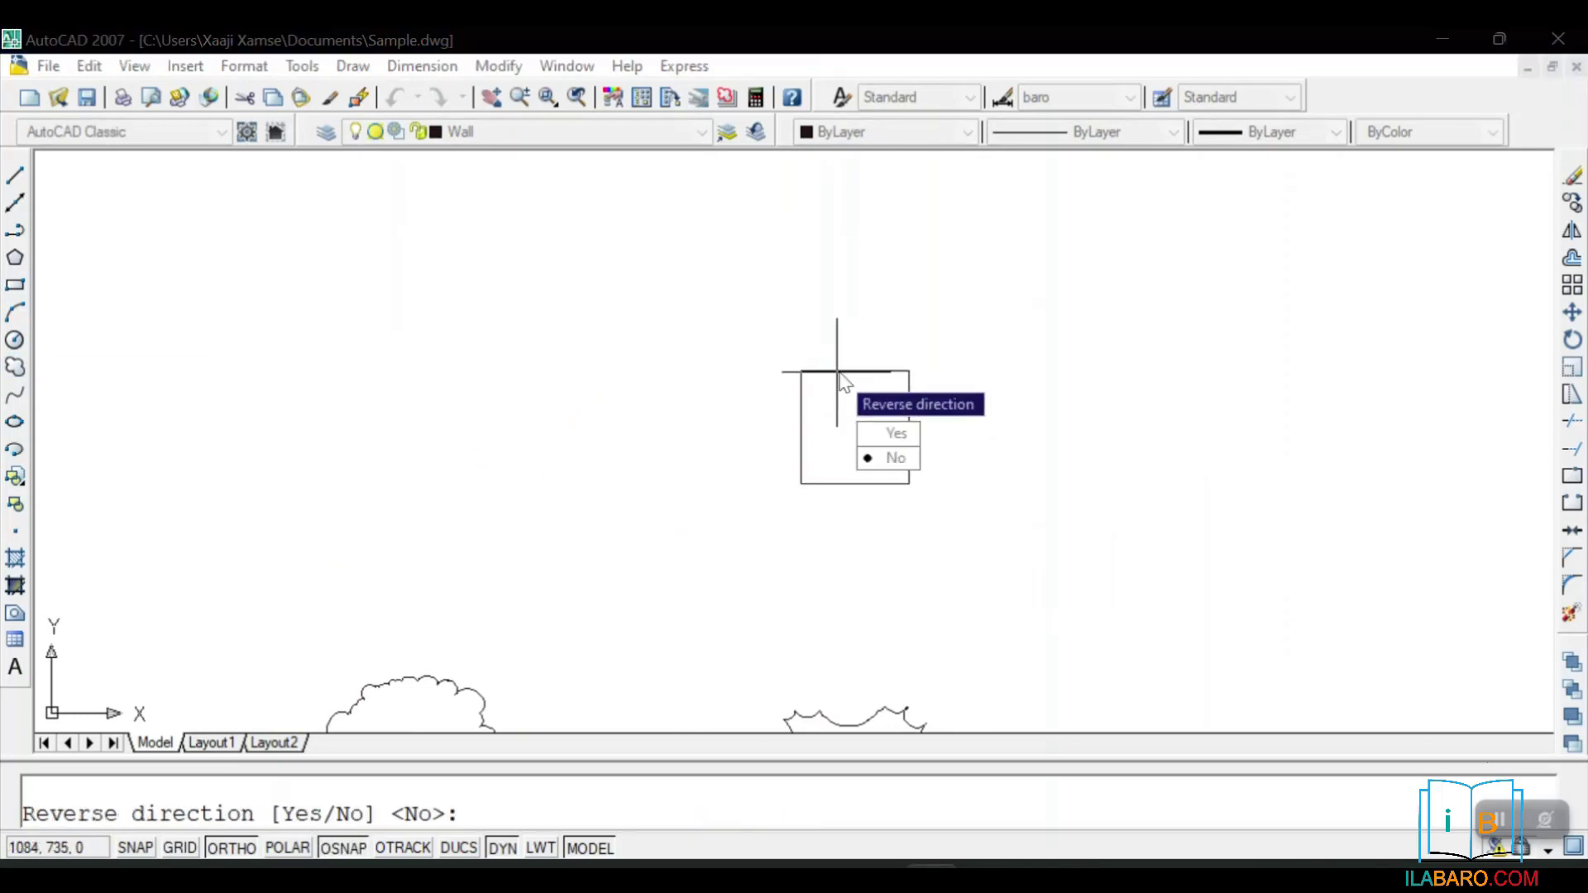
click(894, 457)
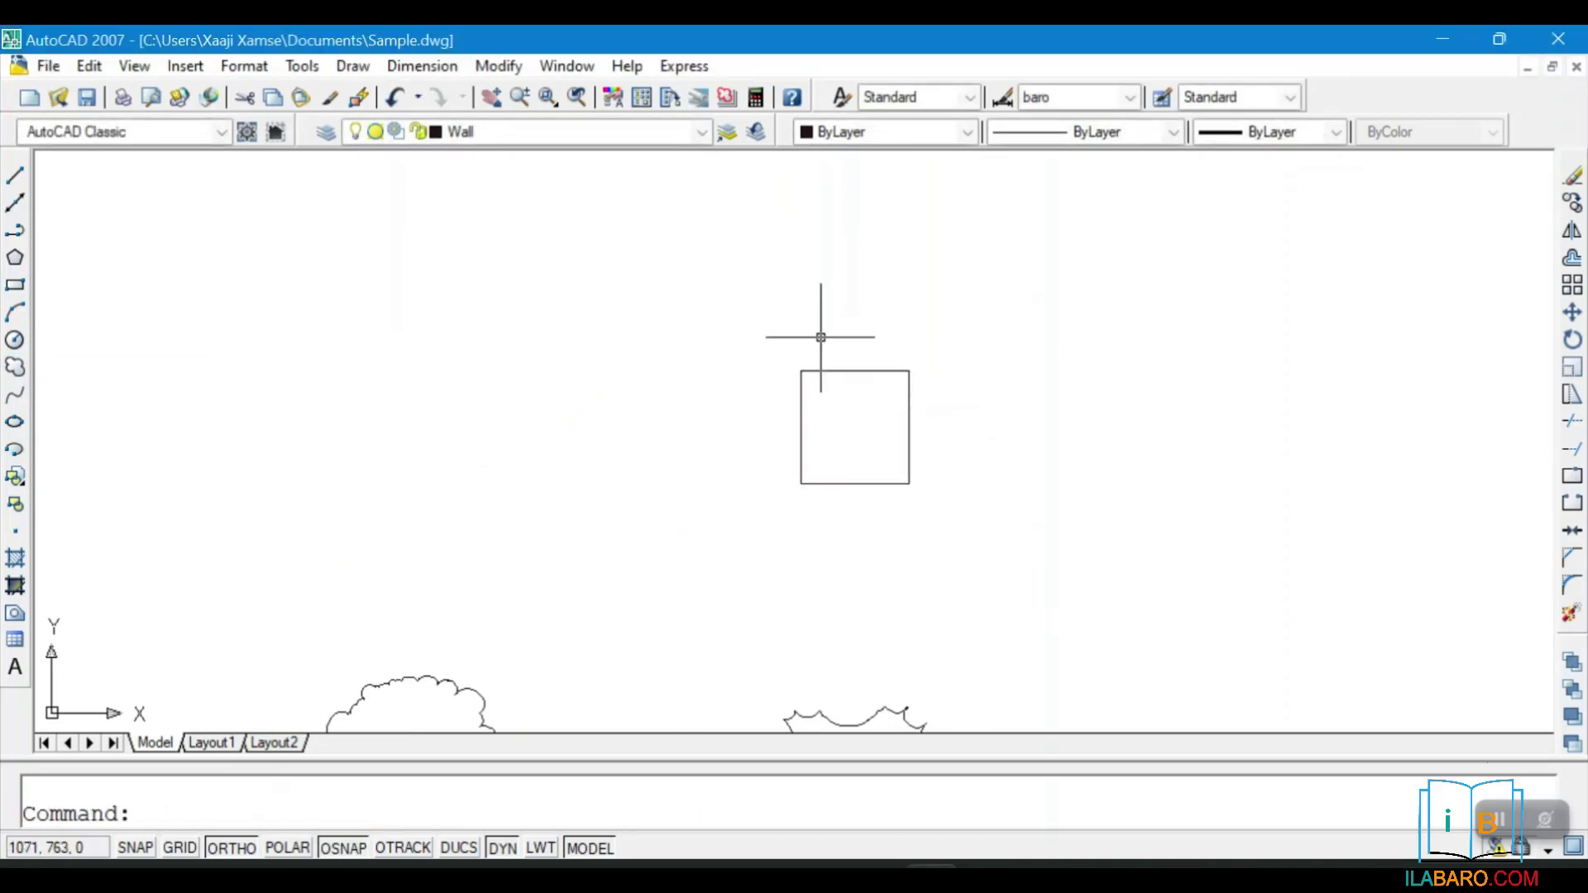
Inspect the converted square's edge up close, and undo both its cloud conversion and the square itself
scroll(840, 331, up, 5)
scroll(844, 306, up, 4)
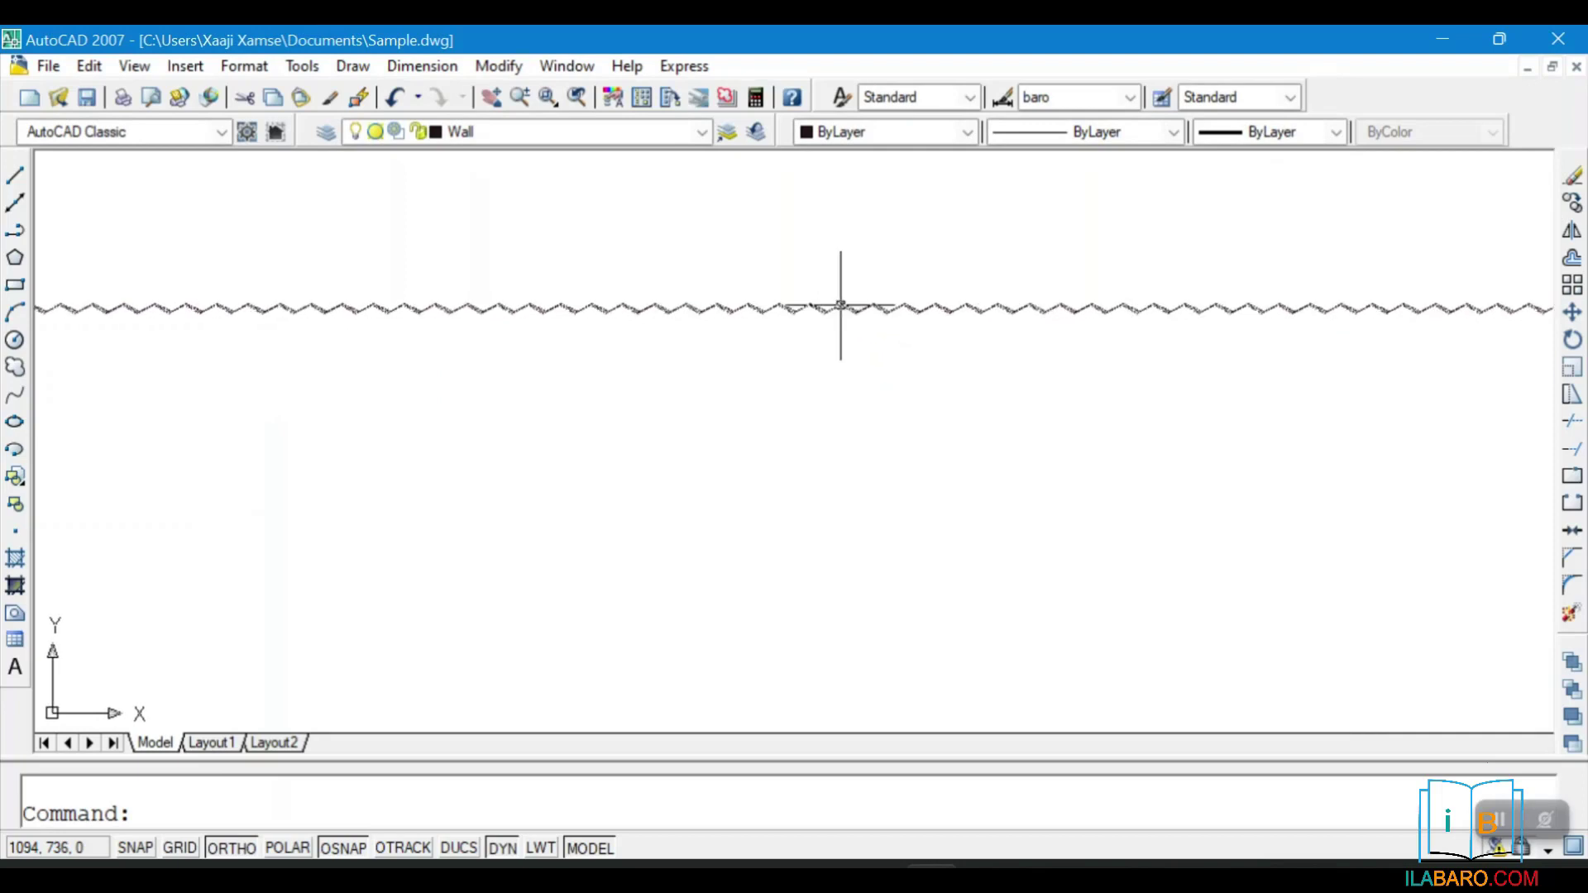
scroll(799, 308, down, 8)
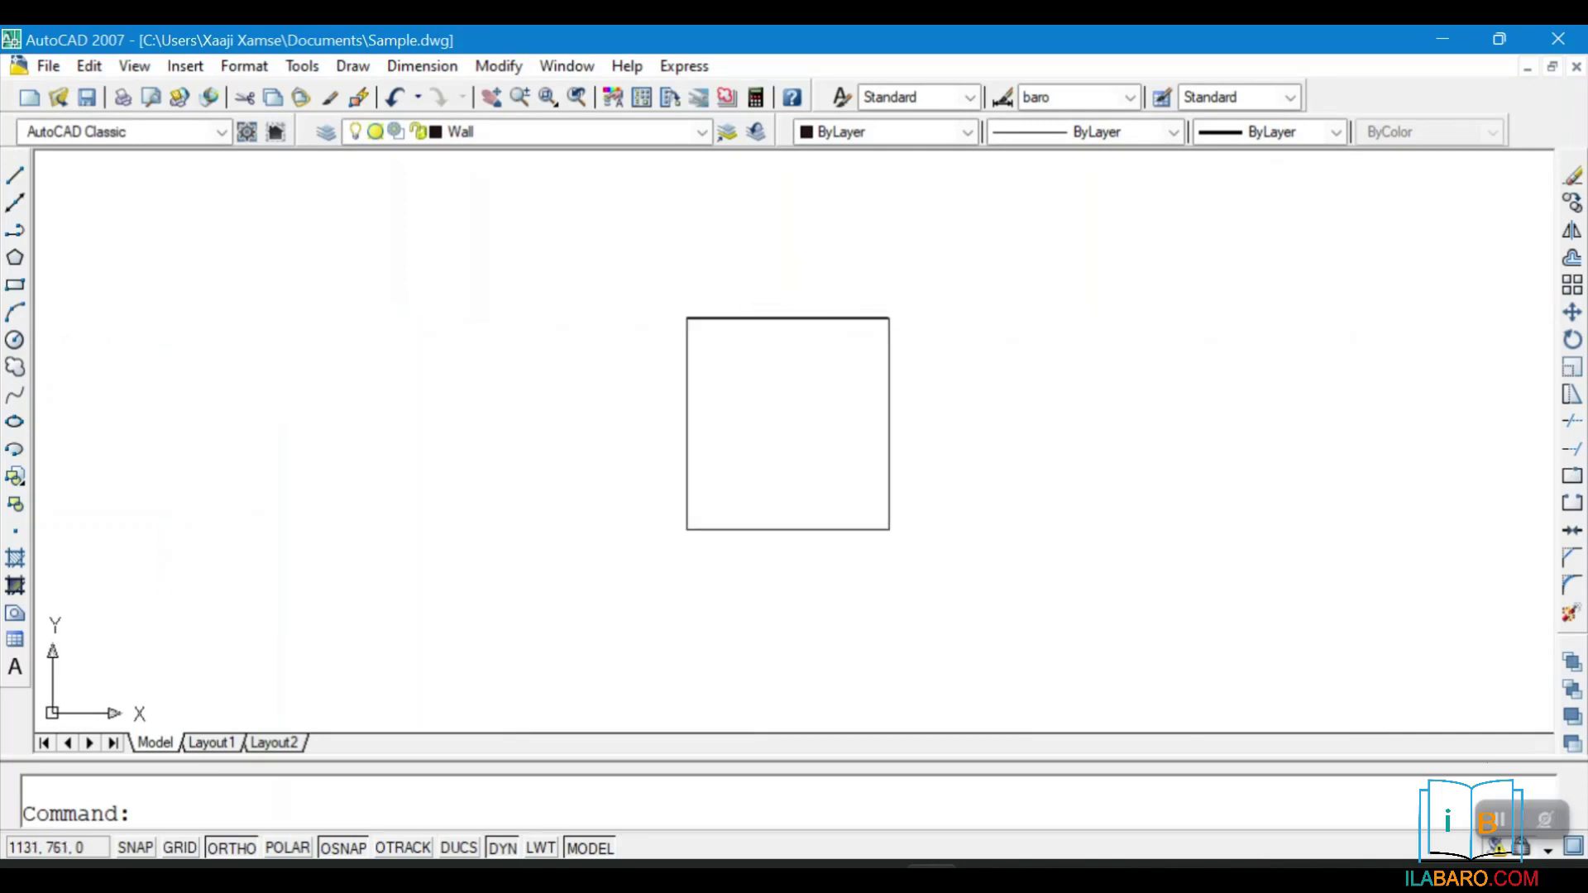
key(ctrl+z)
key(ctrl+z)
key(ctrl+z)
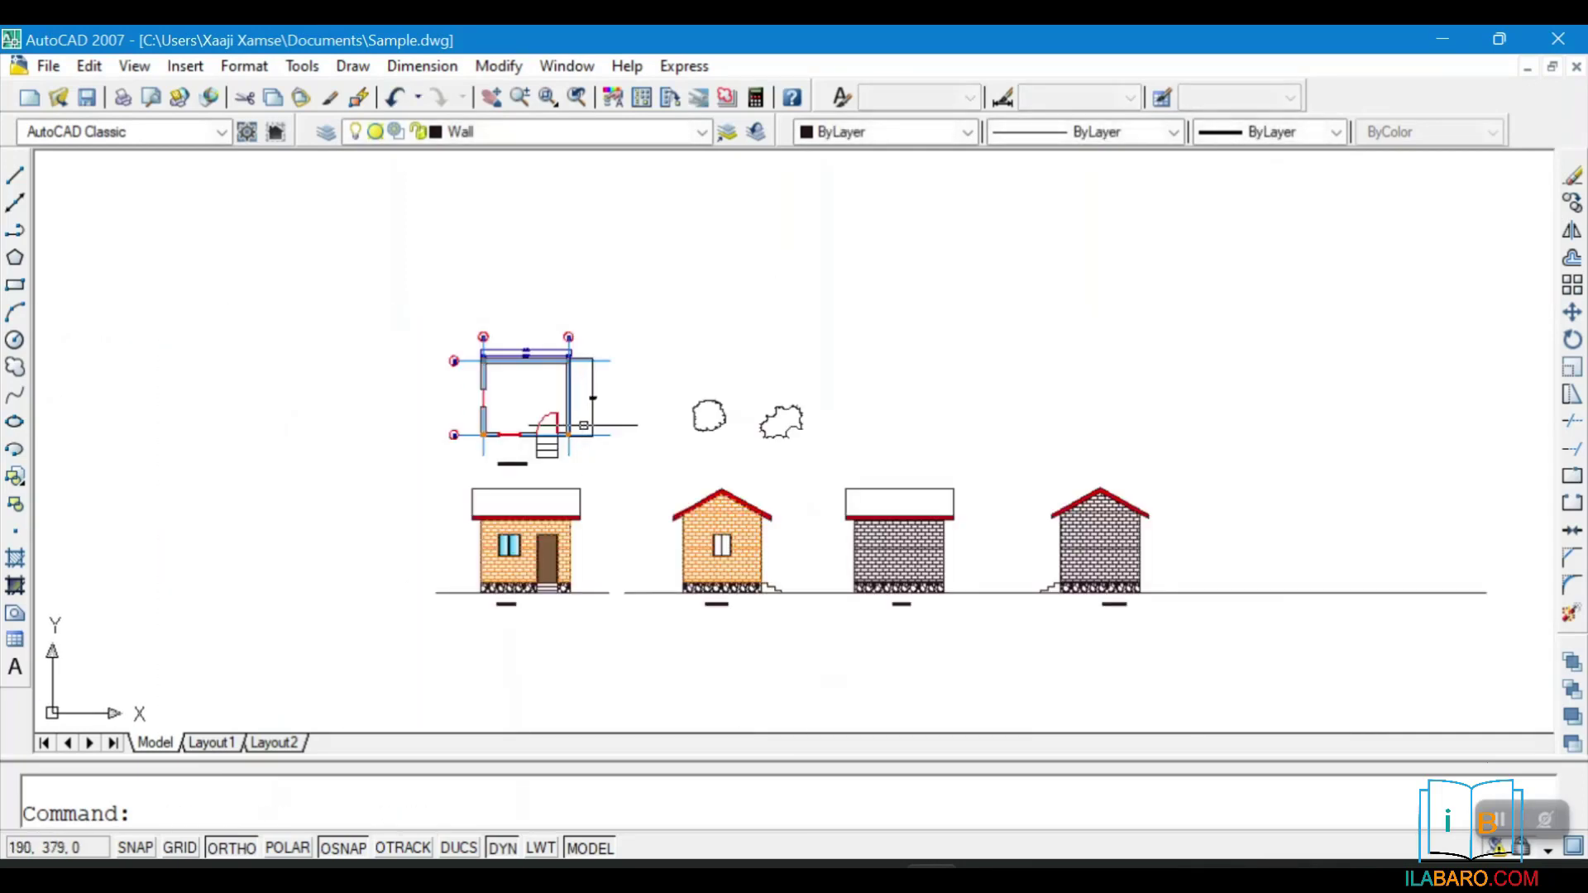
Delete the two freehand revision clouds right of the ground floor plan
scroll(584, 425, up, 1)
click(707, 319)
click(1013, 470)
key(Delete)
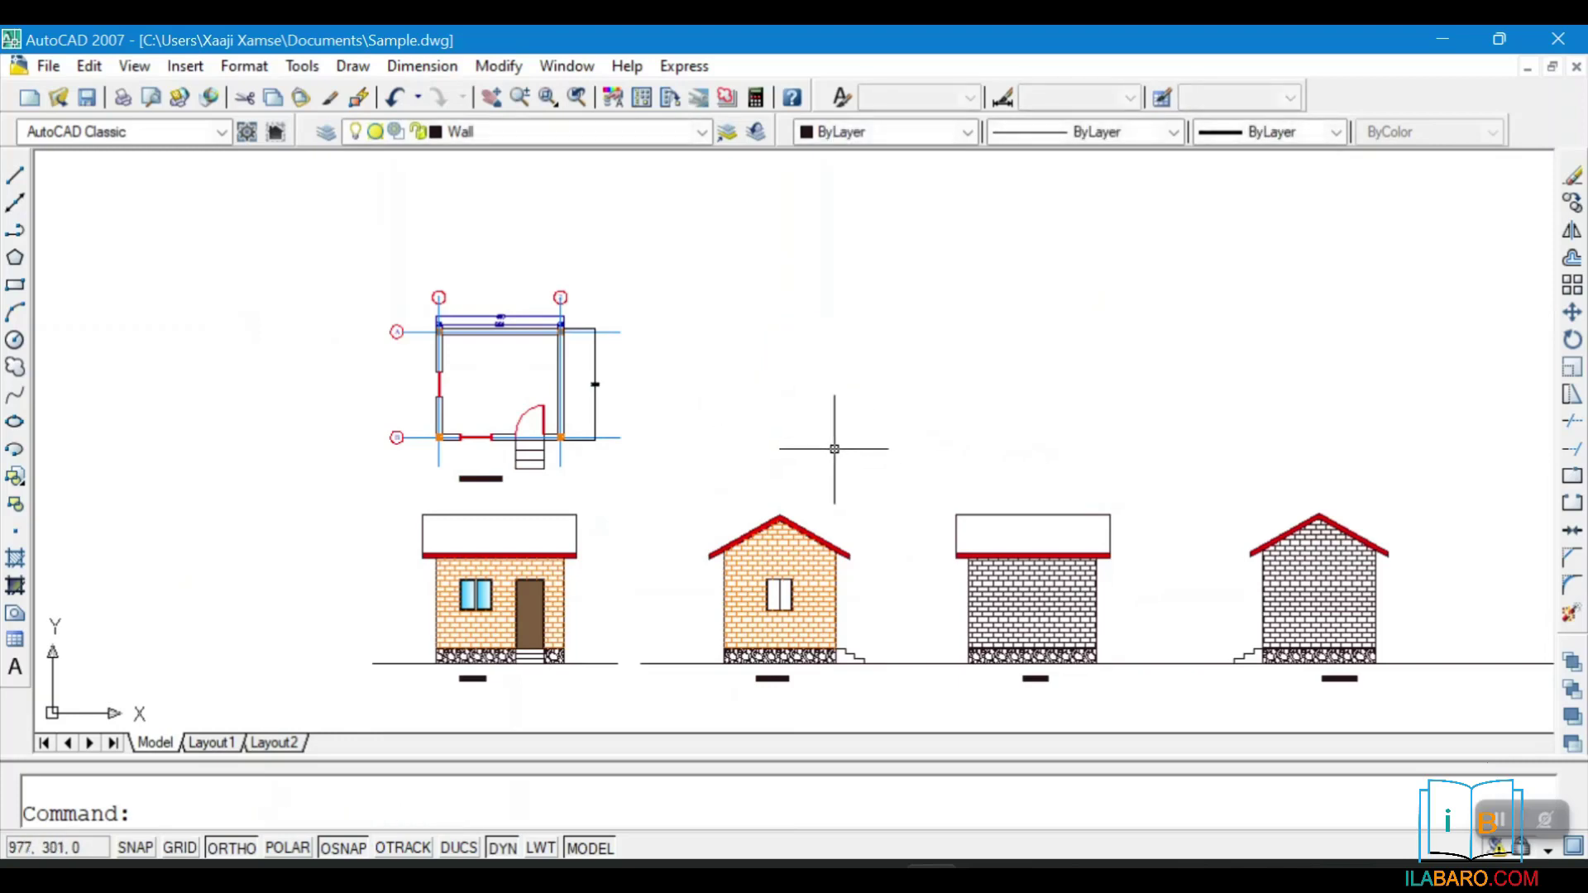
scroll(835, 449, down, 4)
scroll(692, 494, up, 3)
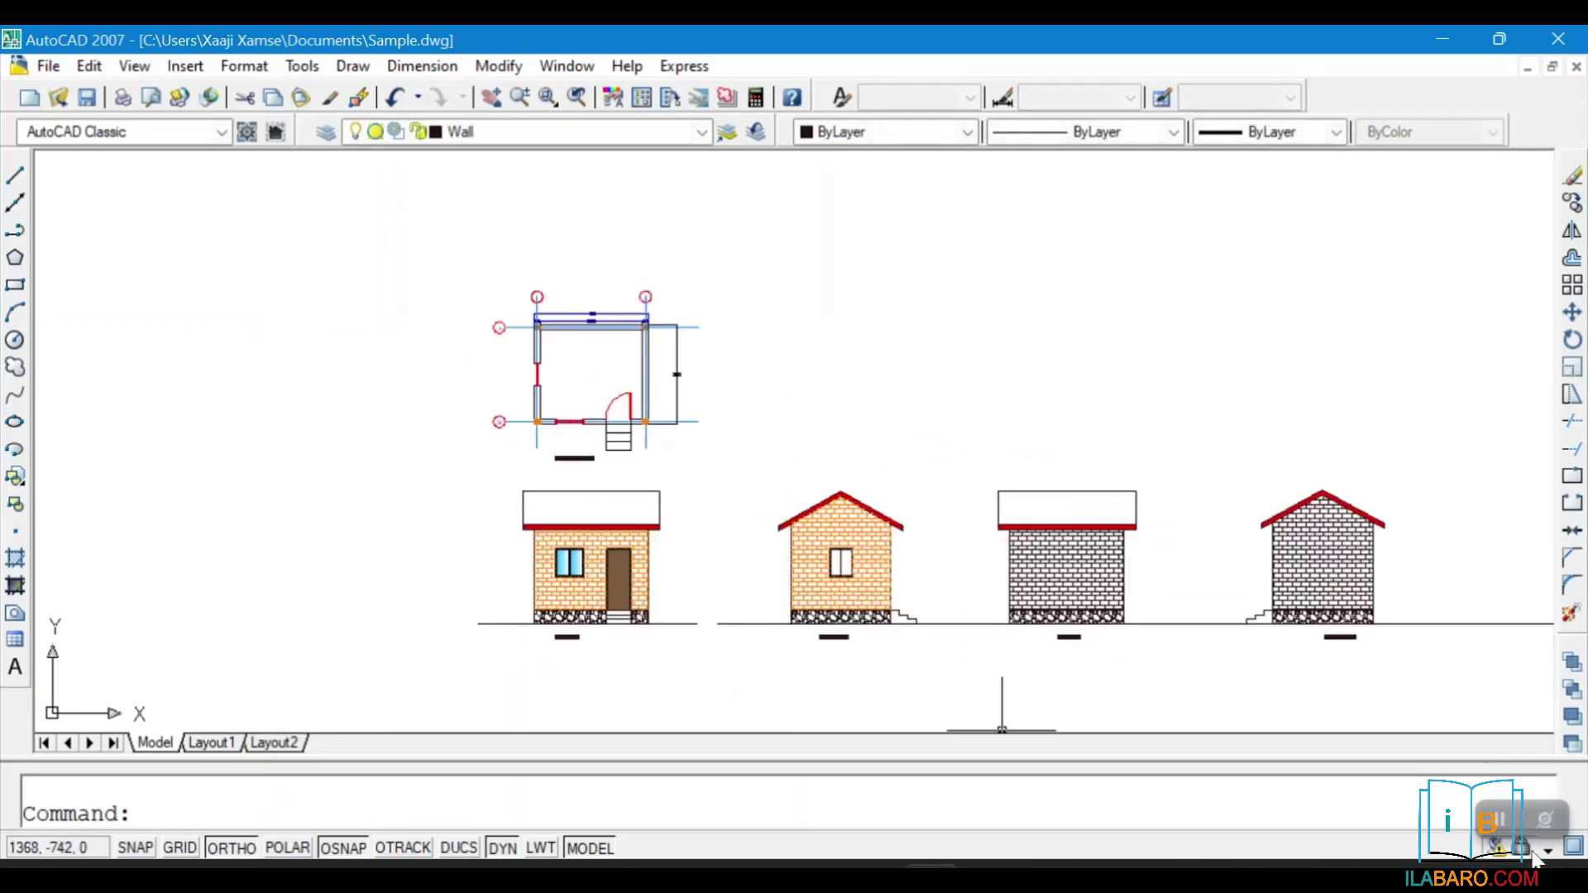
scroll(637, 511, up, 6)
click(528, 532)
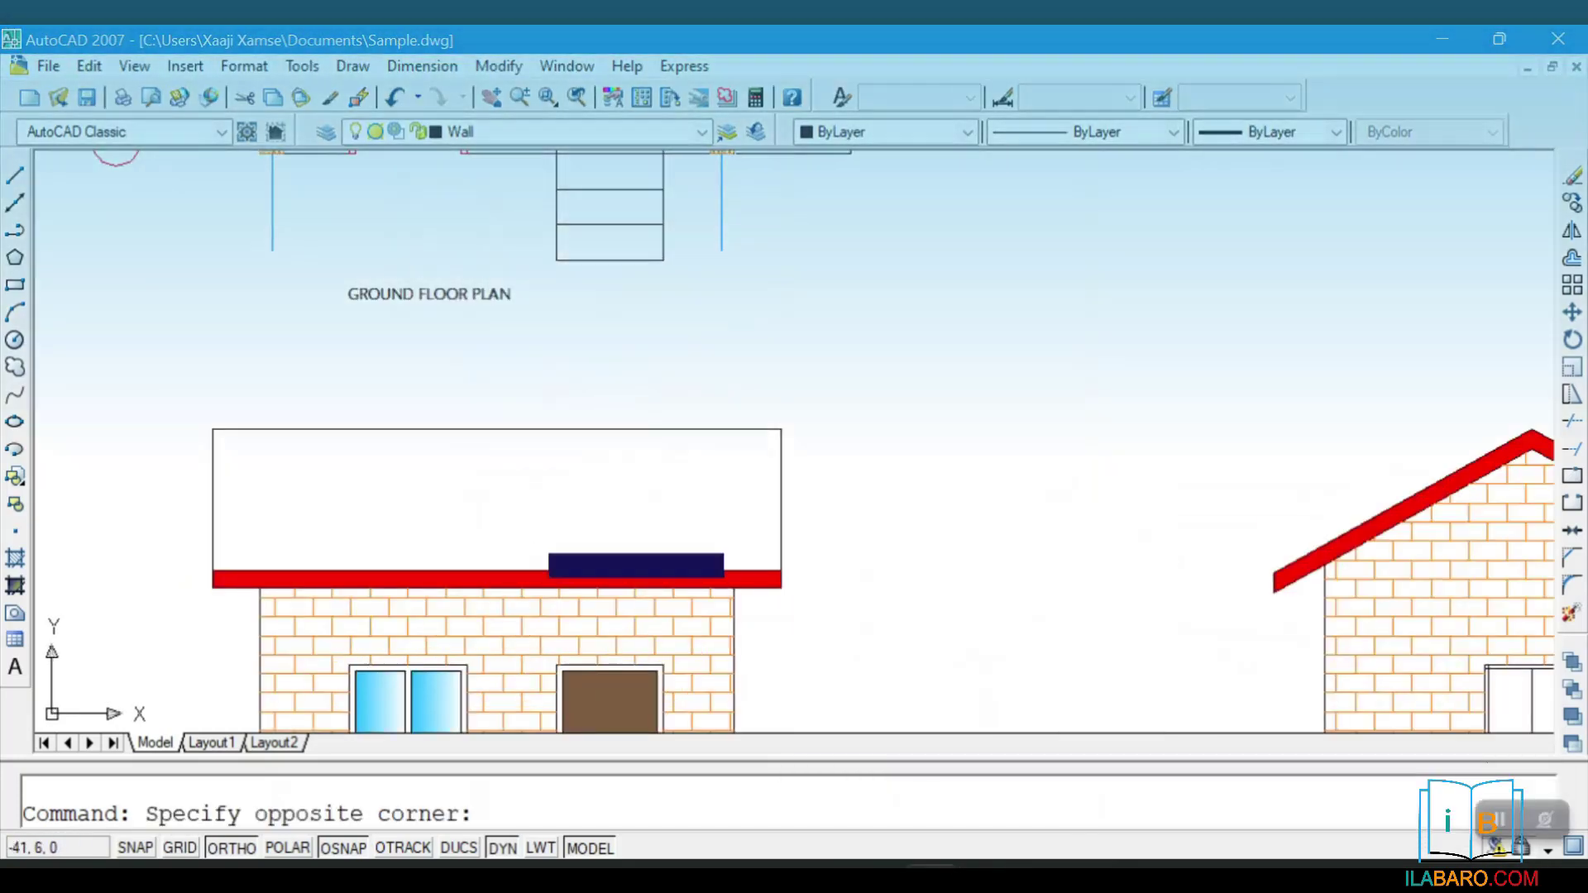